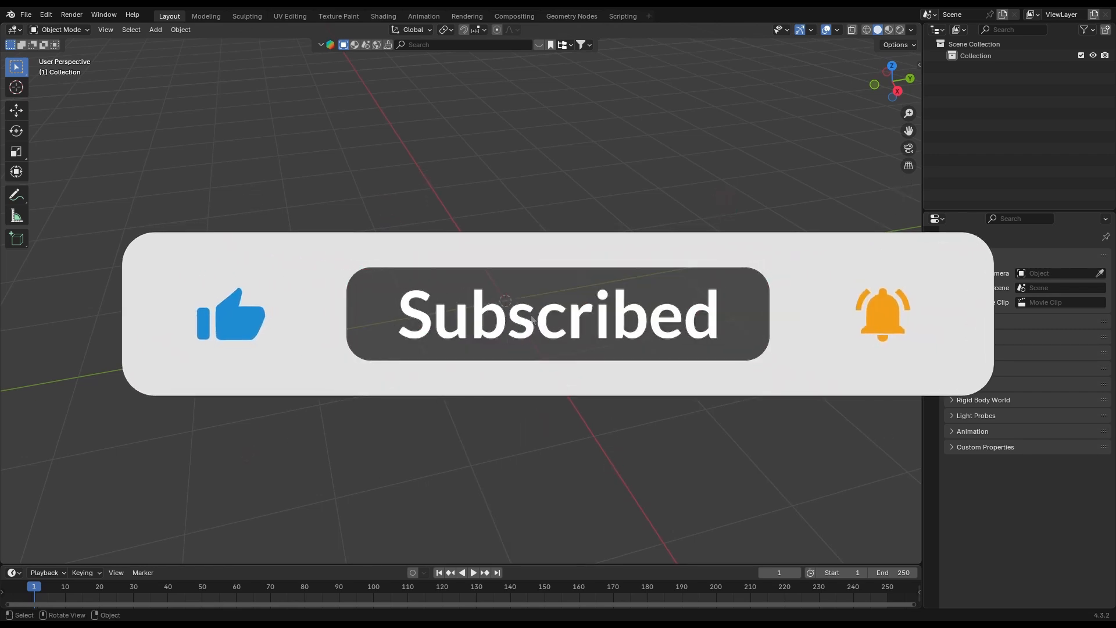
# Step: Set the iPod reference image's location and rotation to 0 on all axes
pyautogui.keyDown('shift'); pyautogui.moveTo(550, 319); pyautogui.dragTo(524, 312, button='middle'); pyautogui.keyUp('shift')
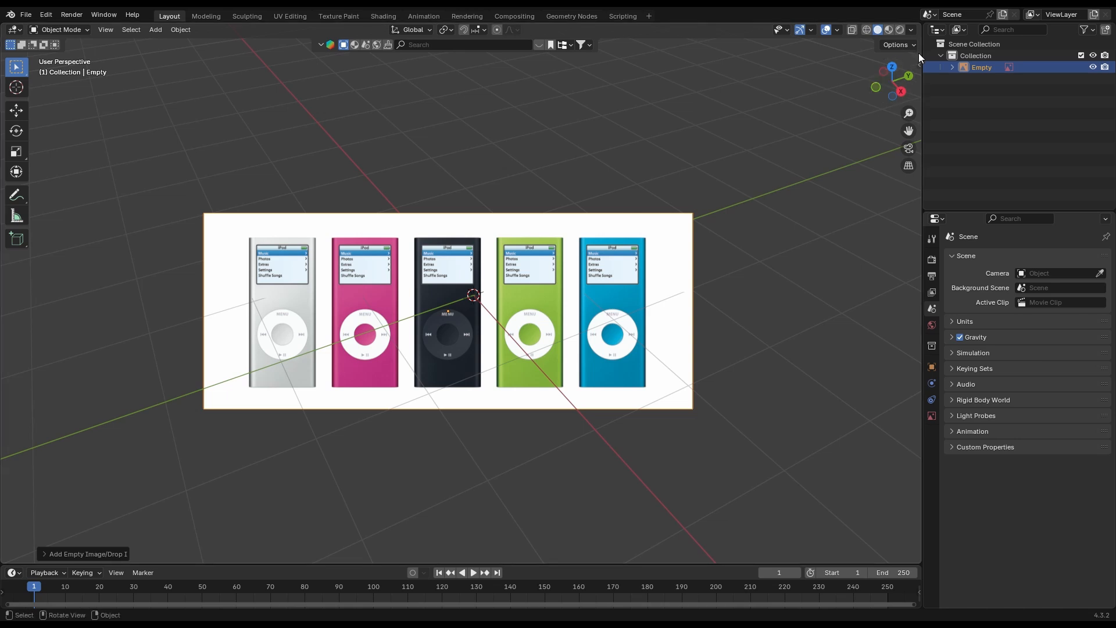
pyautogui.click(920, 61)
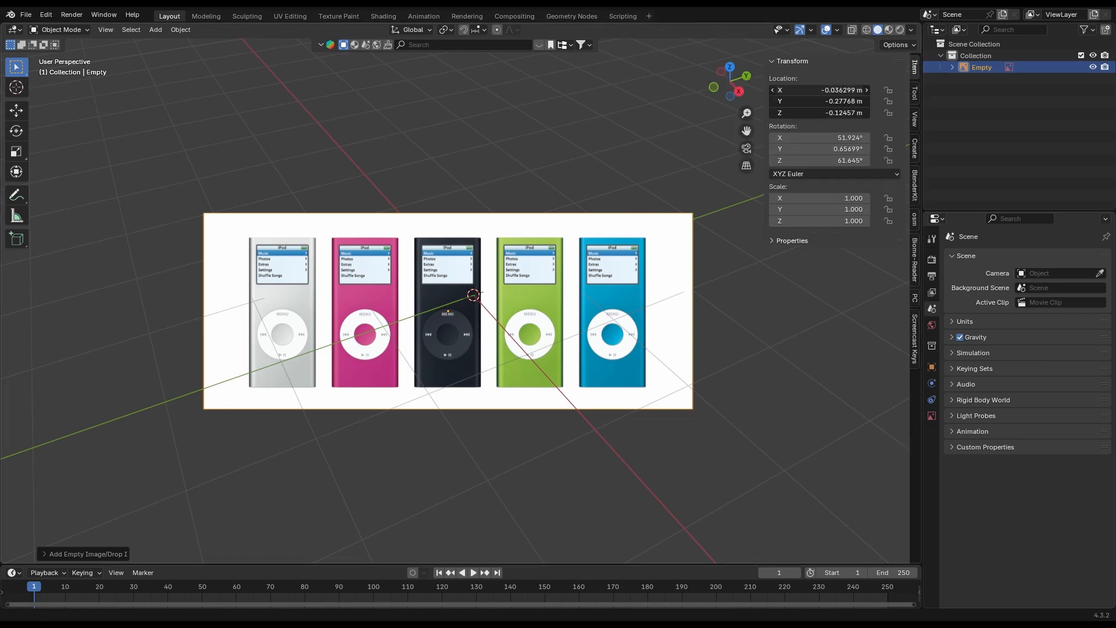
pyautogui.moveTo(837, 90); pyautogui.dragTo(820, 160)
pyautogui.write('0')
pyautogui.press('Return')
pyautogui.write('0')
pyautogui.press('Return')
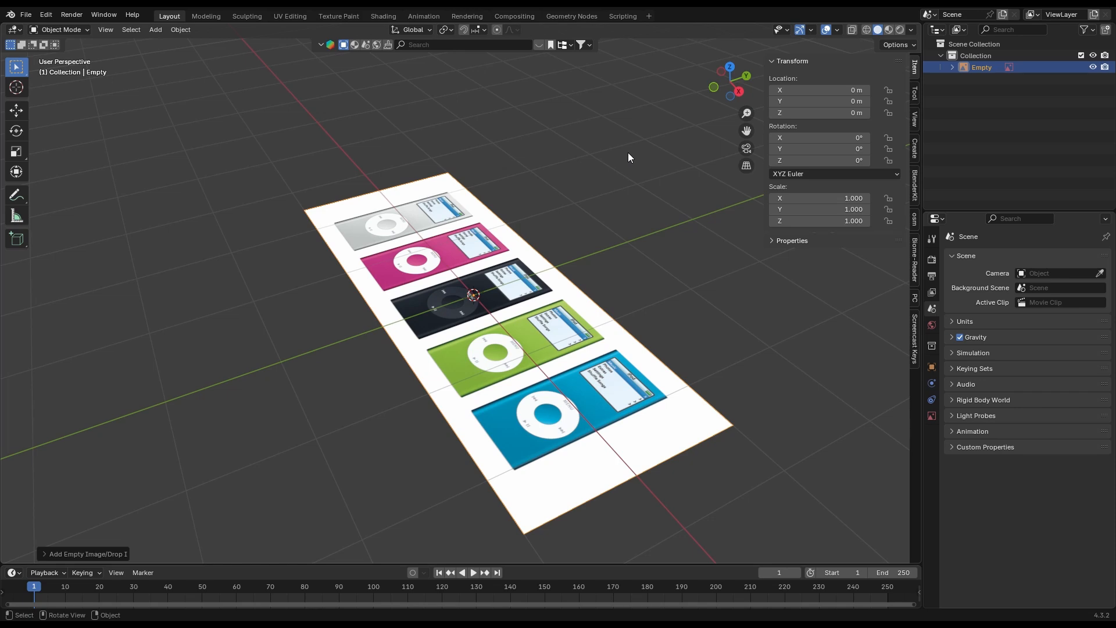
# Step: Add a cube mesh to the scene over the reference image
pyautogui.moveTo(628, 153); pyautogui.dragTo(511, 225, button='middle')
pyautogui.hotkey('shift', 'a')
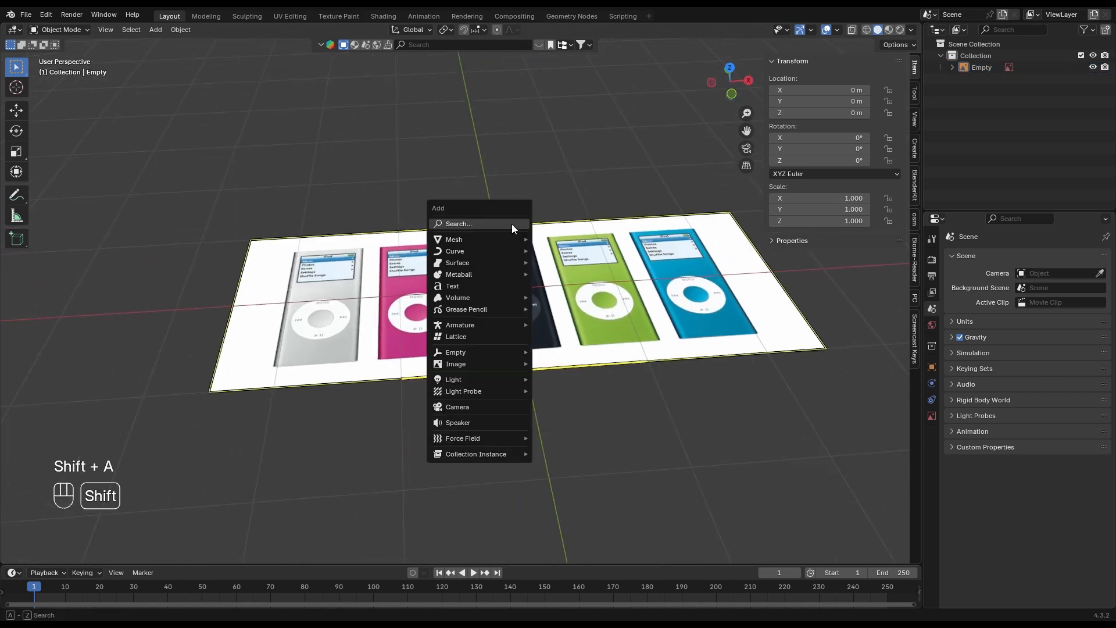
pyautogui.moveTo(521, 239)
pyautogui.click(548, 249)
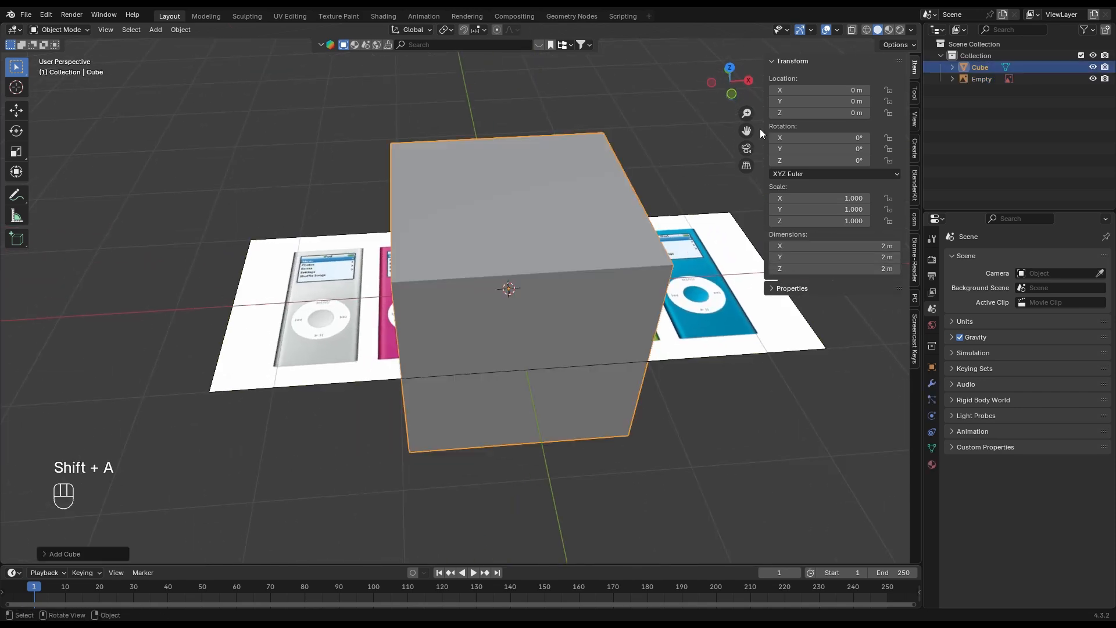
# Step: Show the cube as a wireframe from the top and scale it uniformly to about 0.78
pyautogui.click(730, 68)
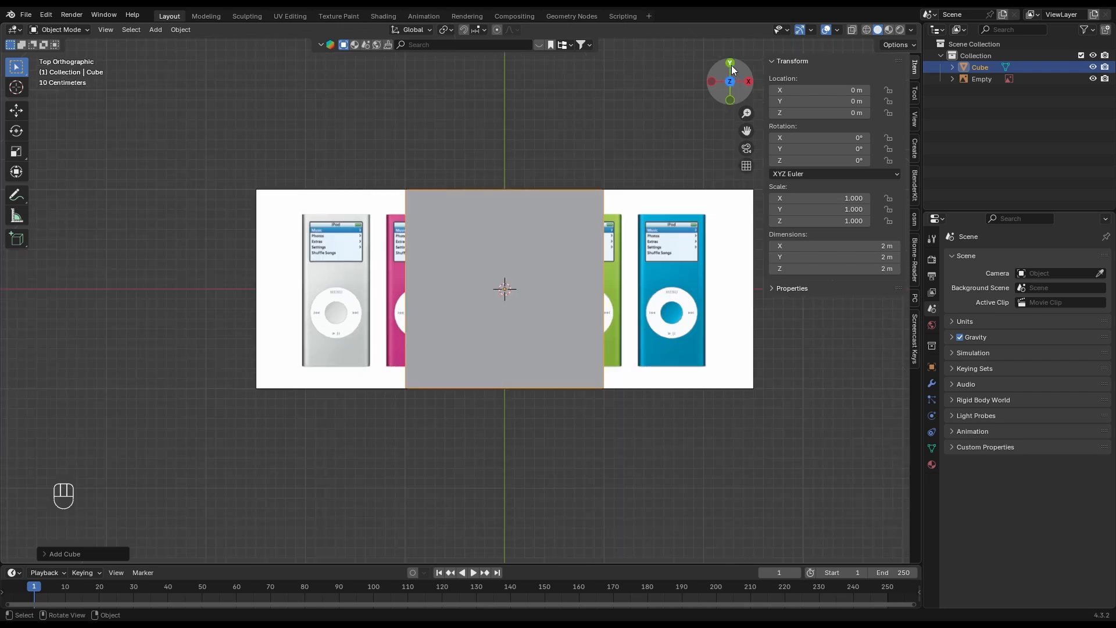
pyautogui.scroll(1, 521, 309)
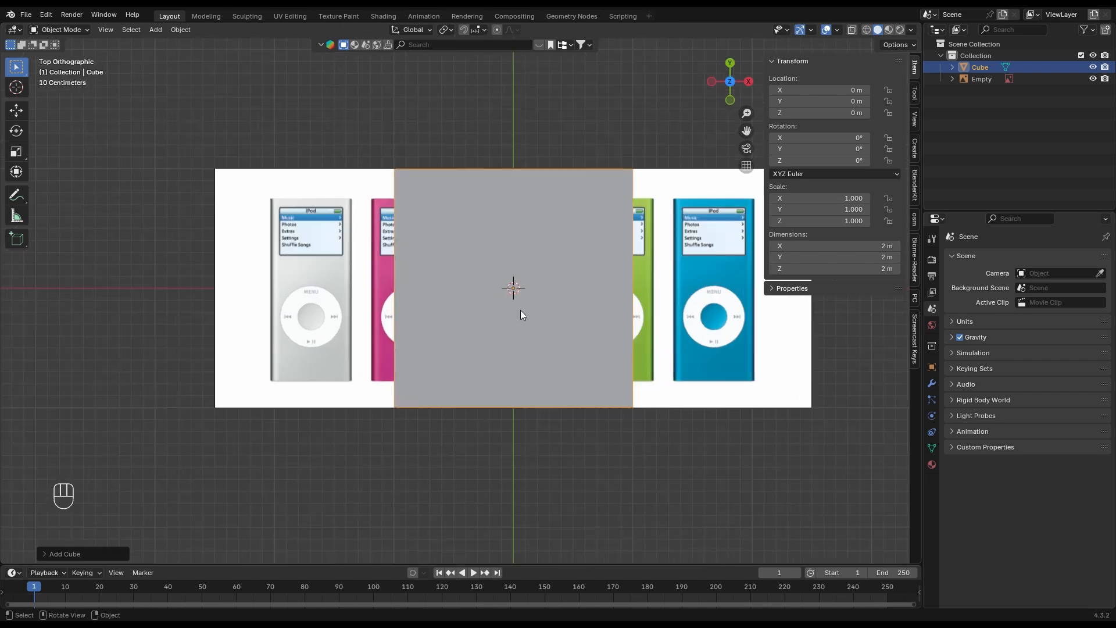
pyautogui.click(865, 30)
pyautogui.scroll(1, 587, 281)
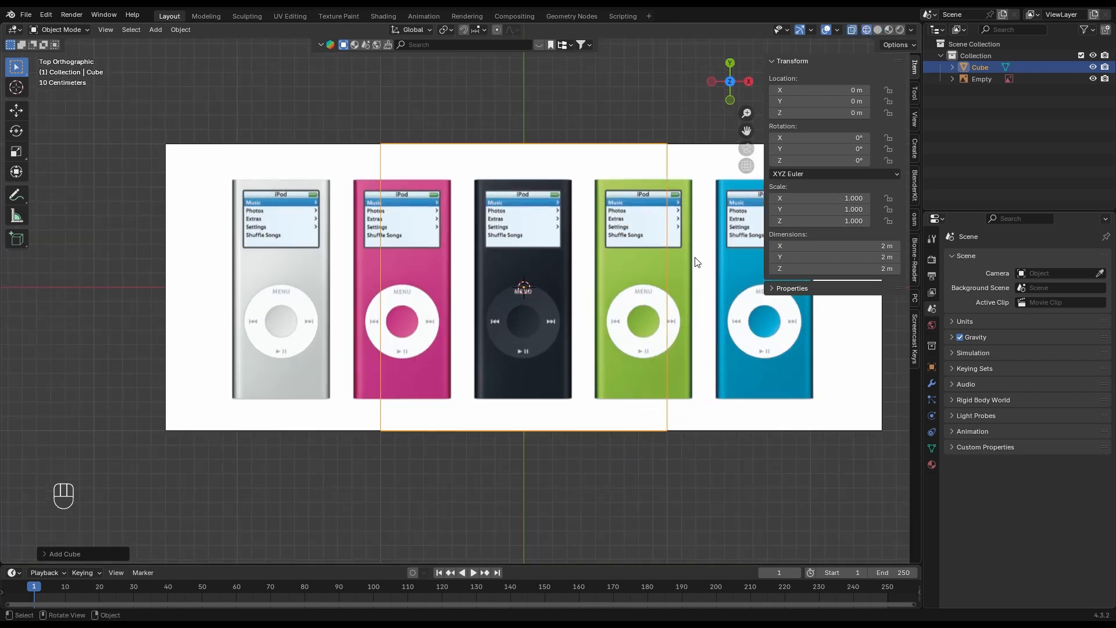
pyautogui.press('s')
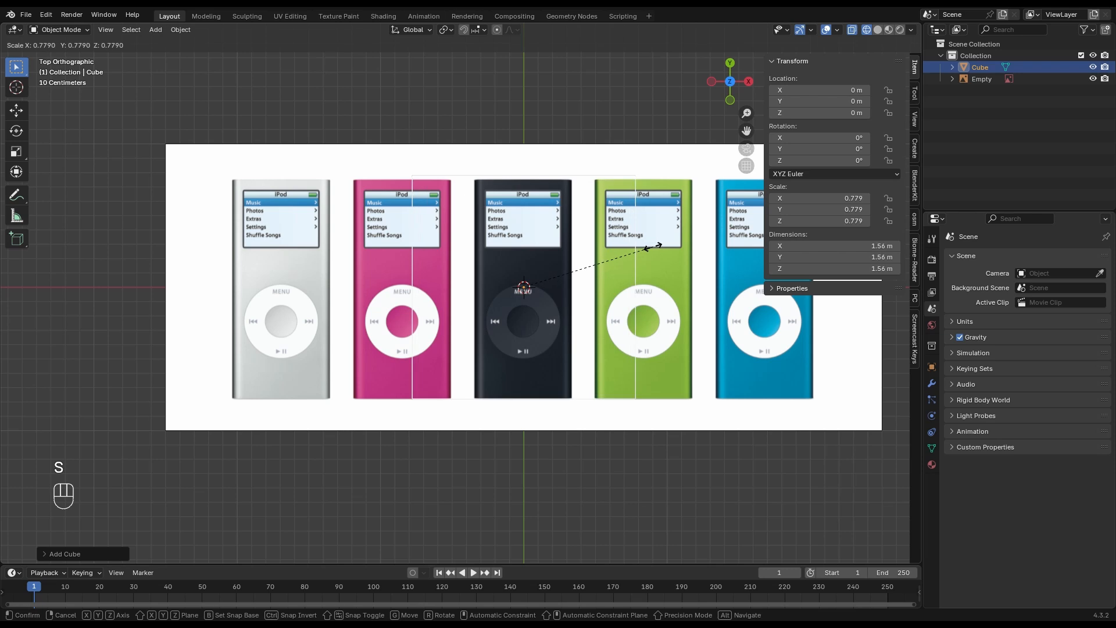
pyautogui.click(652, 247)
# Step: In Edit Mode, move the cube's upper vertices along Y to the top edge of the iPods in the reference
pyautogui.press('Tab')
pyautogui.moveTo(369, 125); pyautogui.dragTo(692, 219)
pyautogui.click(16, 112)
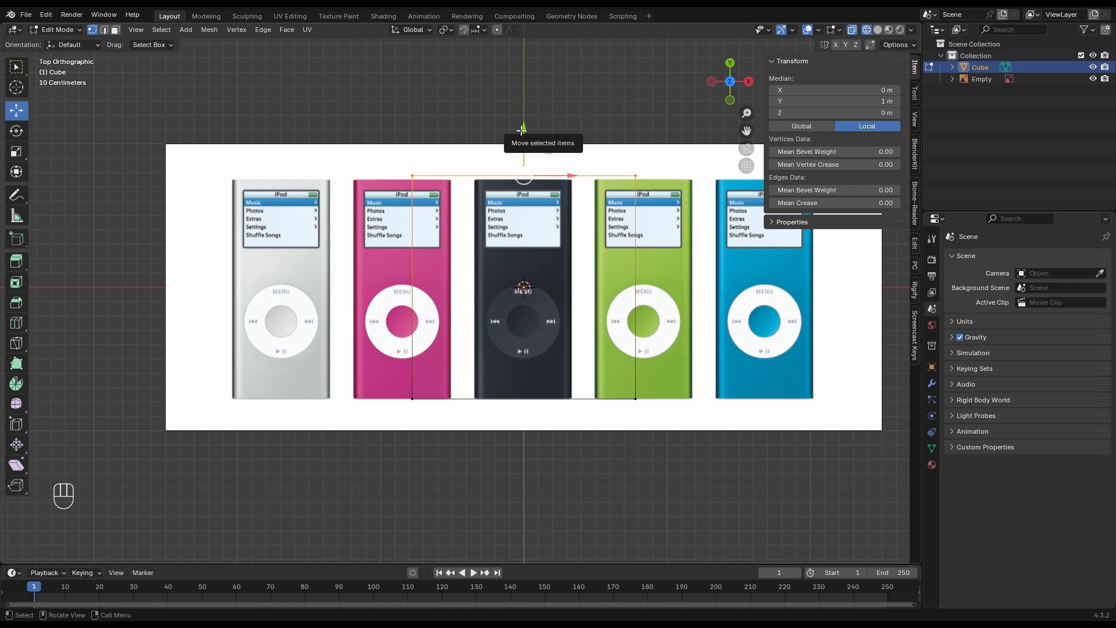
pyautogui.moveTo(521, 130); pyautogui.dragTo(522, 138)
pyautogui.click(517, 138)
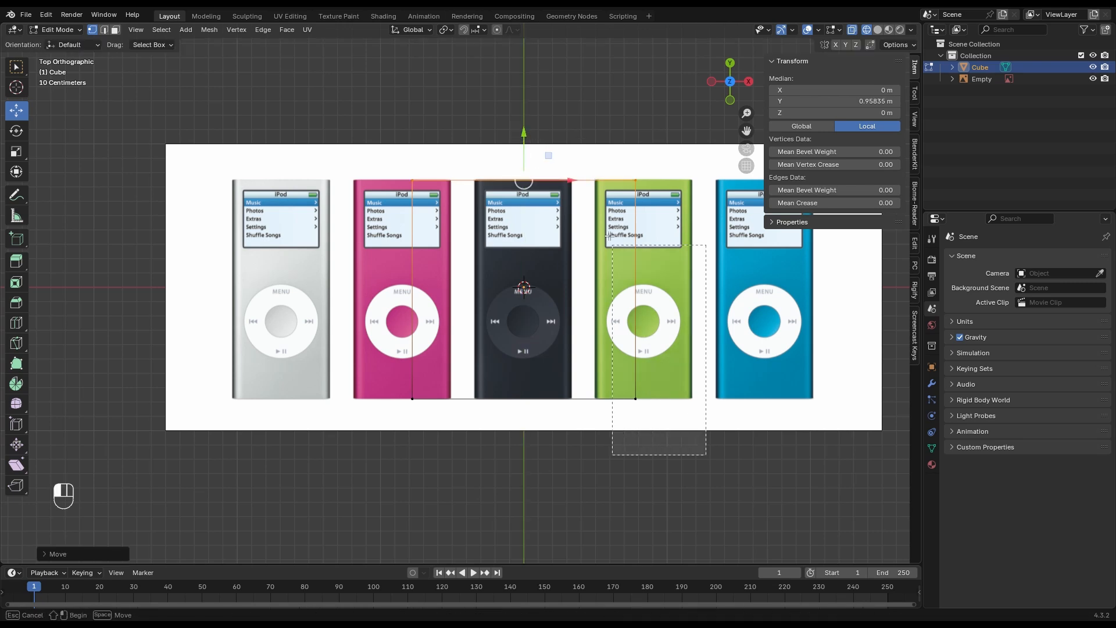
# Step: Move the cube's right and left side vertices along X to match the side edges of the black iPod
pyautogui.click(651, 291)
pyautogui.moveTo(670, 293); pyautogui.dragTo(607, 293)
pyautogui.click(415, 261)
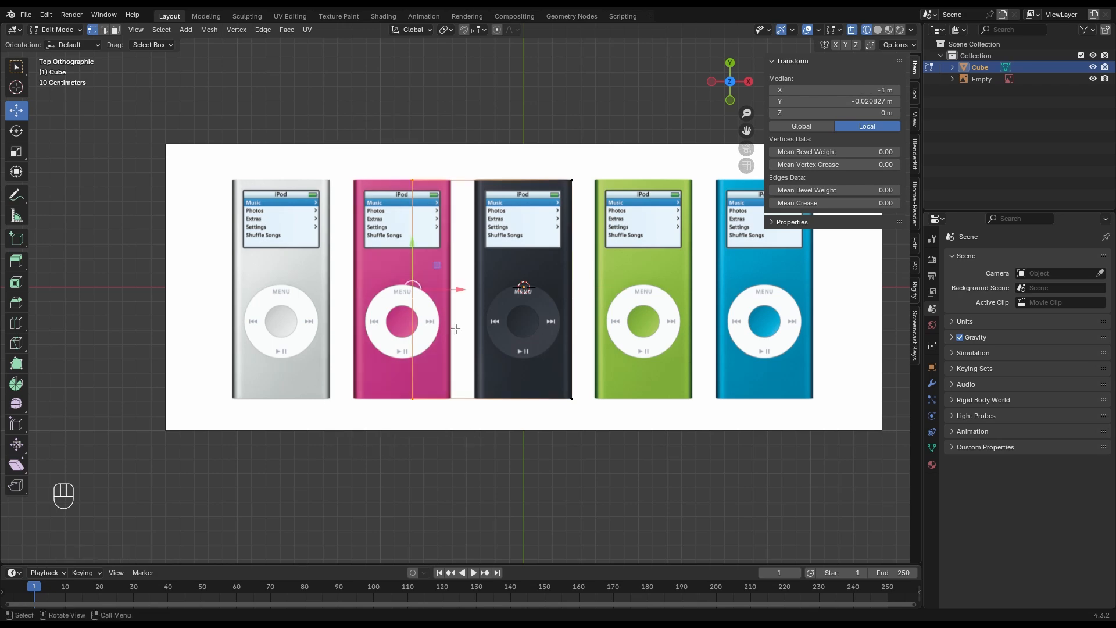
pyautogui.moveTo(458, 290); pyautogui.dragTo(521, 290)
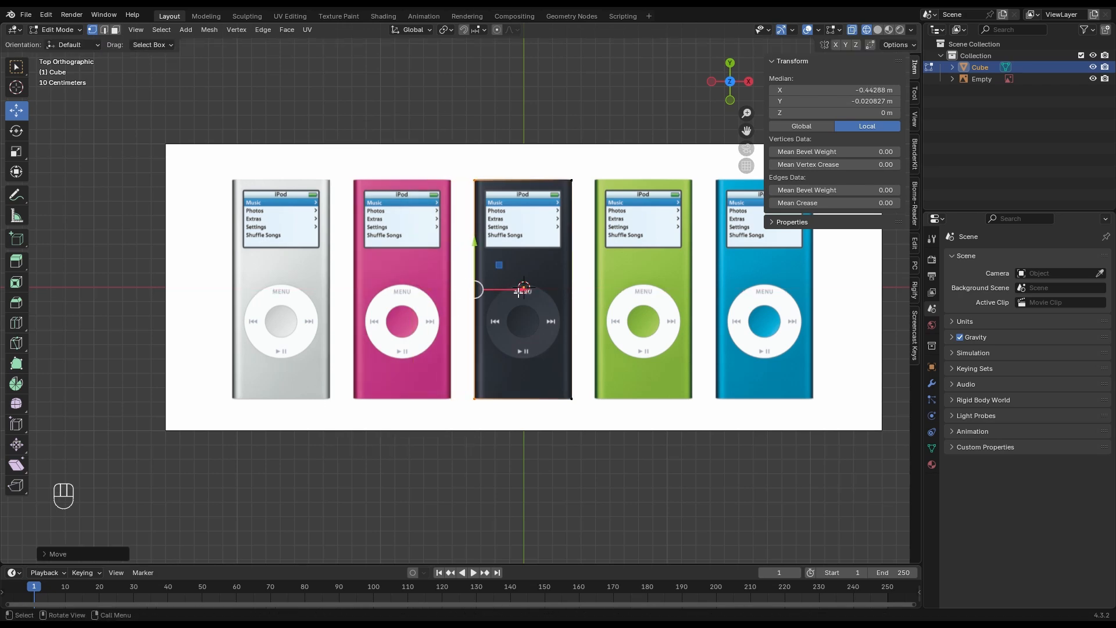
# Step: Select the whole mesh and flatten it along Z into a thin slab
pyautogui.moveTo(521, 290); pyautogui.dragTo(509, 249, button='middle')
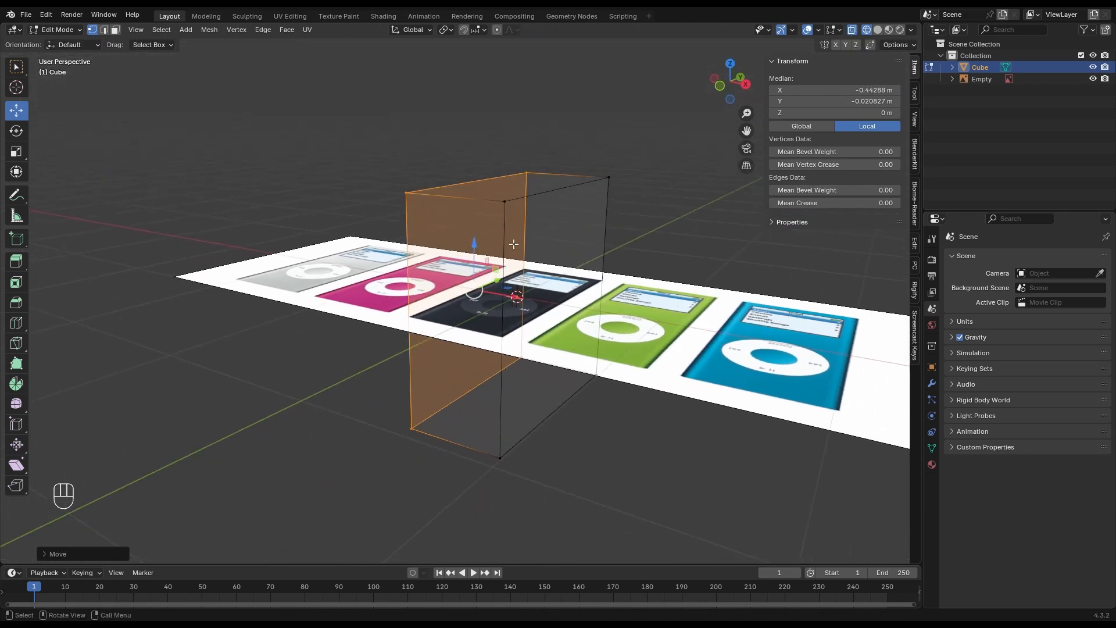
pyautogui.press('a')
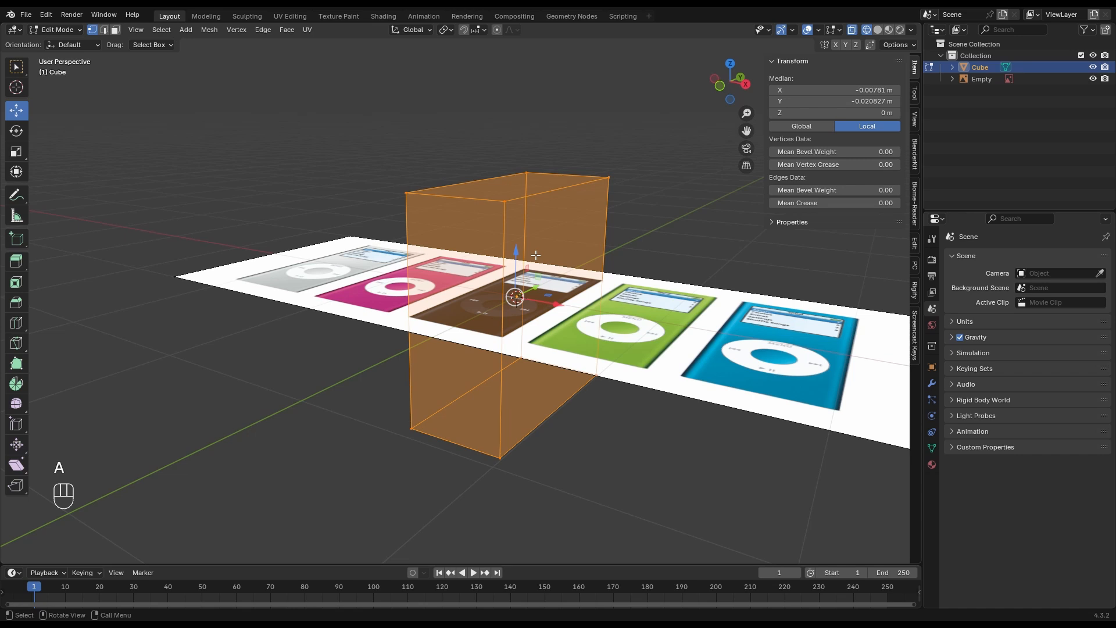
pyautogui.press('s')
pyautogui.press('z')
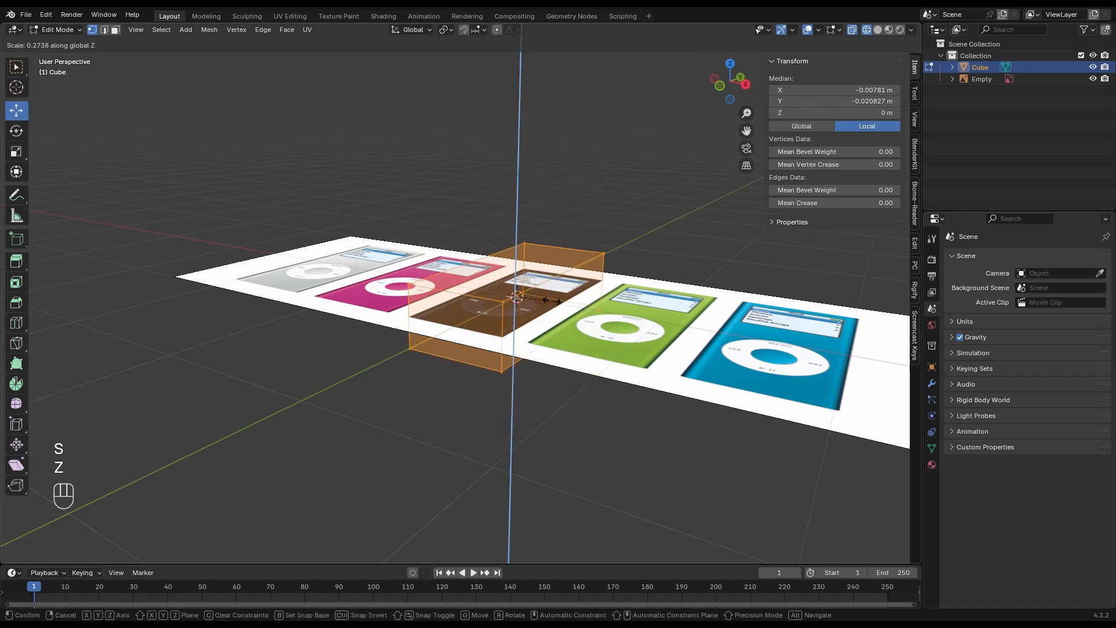
pyautogui.click(517, 297)
# Step: Raise the slab above the reference image to a local Z of about 1.03 m and fine-tune its thickness along Z
pyautogui.moveTo(523, 254); pyautogui.dragTo(522, 131)
pyautogui.press('s')
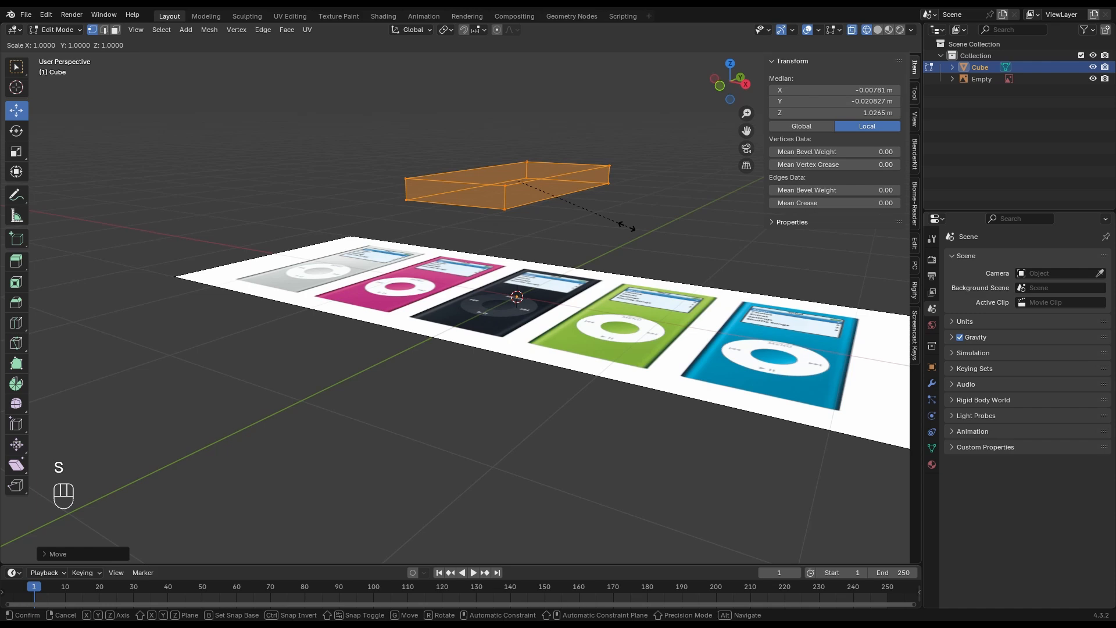
pyautogui.press('z')
pyautogui.click(640, 229)
# Step: Bevel the slab's four long side edges with a width of about 0.127 m
pyautogui.moveTo(640, 229); pyautogui.dragTo(486, 117, button='middle')
pyautogui.press('2')
pyautogui.moveTo(486, 117); pyautogui.dragTo(491, 191)
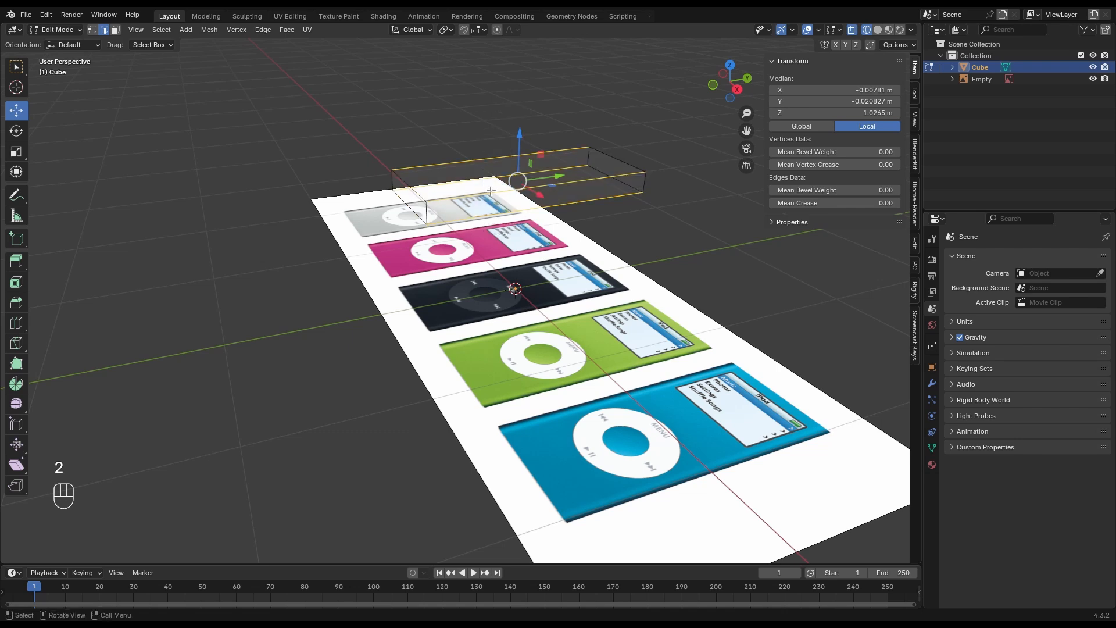
pyautogui.moveTo(491, 191); pyautogui.dragTo(539, 176, button='middle')
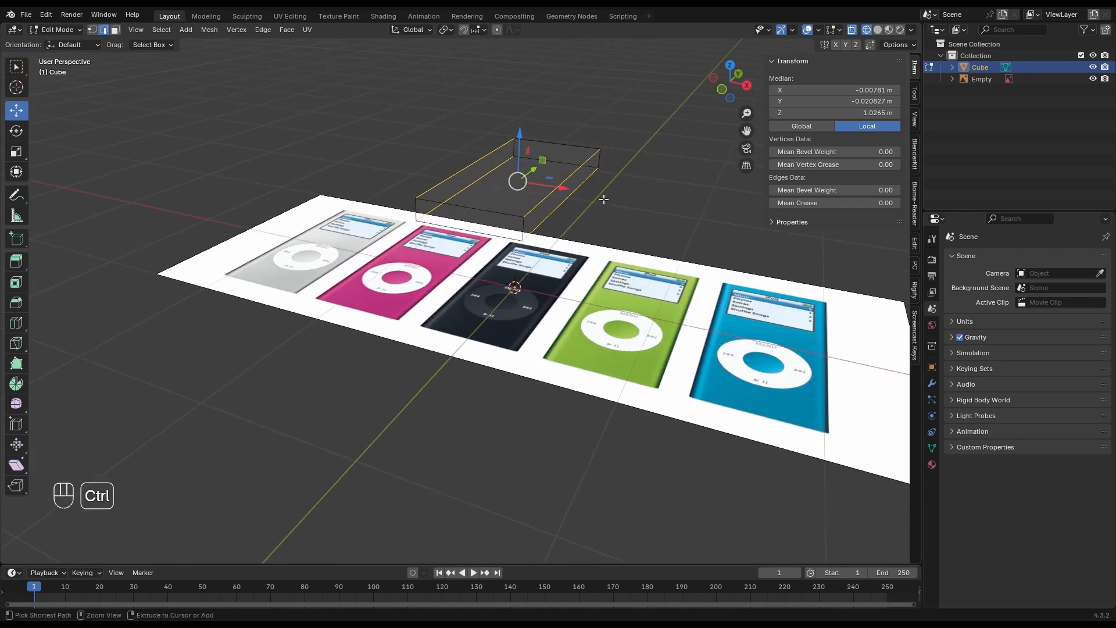
pyautogui.hotkey('ctrl', 'b')
pyautogui.click(590, 217)
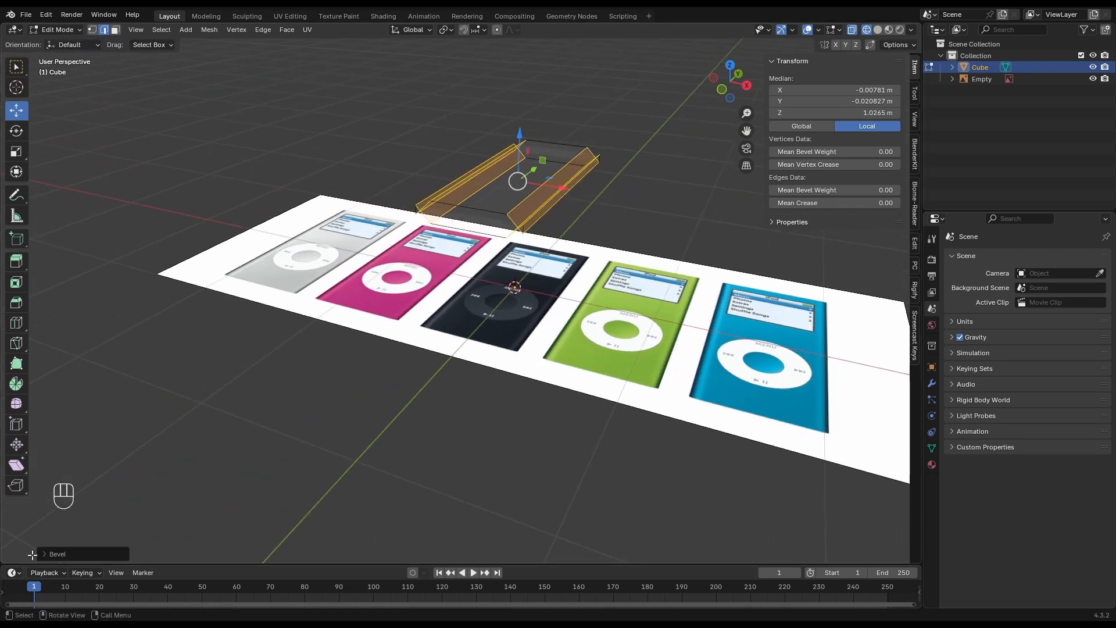
# Step: Enable Clamp Overlap for the bevel and raise its segments to 4
pyautogui.click(57, 554)
pyautogui.scroll(3, 244, 442)
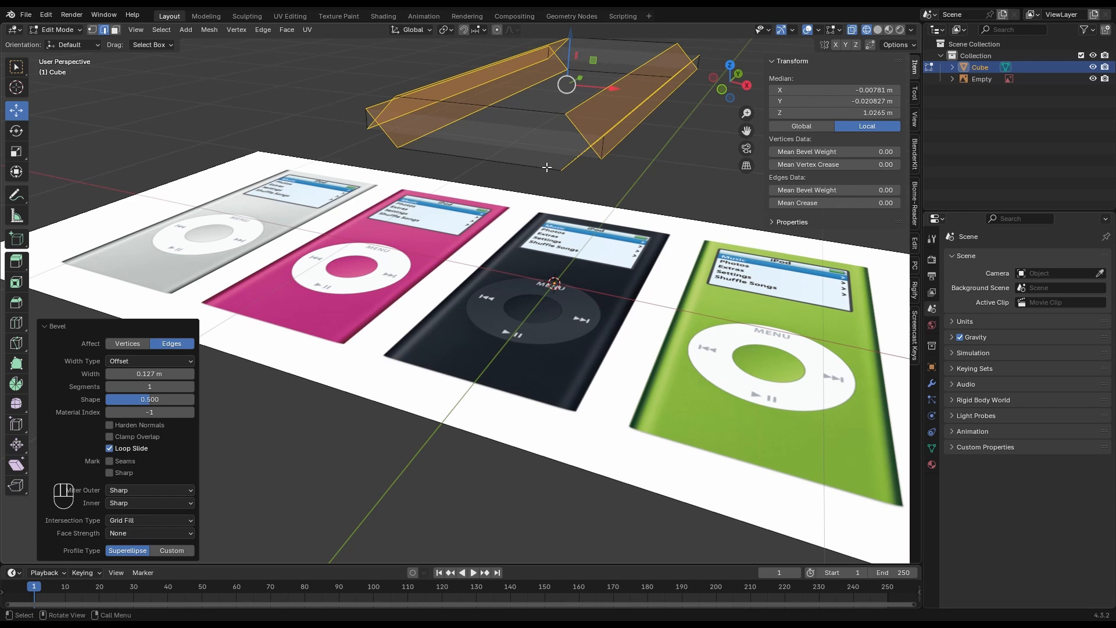
pyautogui.click(109, 437)
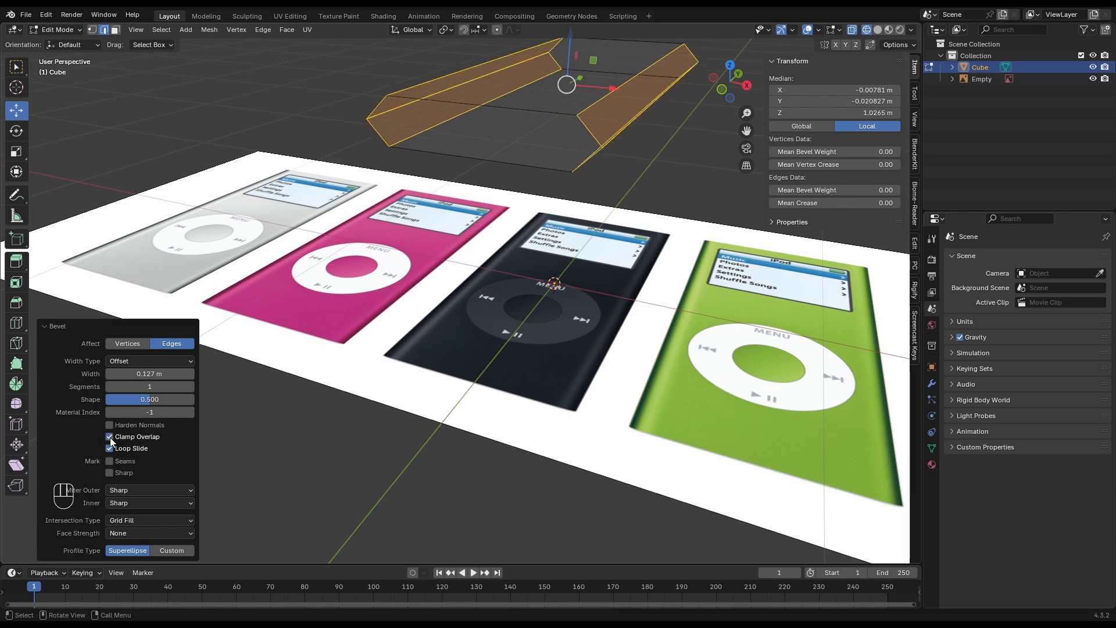
pyautogui.keyDown('shift'); pyautogui.moveTo(619, 143); pyautogui.dragTo(584, 222, button='middle'); pyautogui.keyUp('shift')
pyautogui.click(191, 386)
pyautogui.click(191, 387)
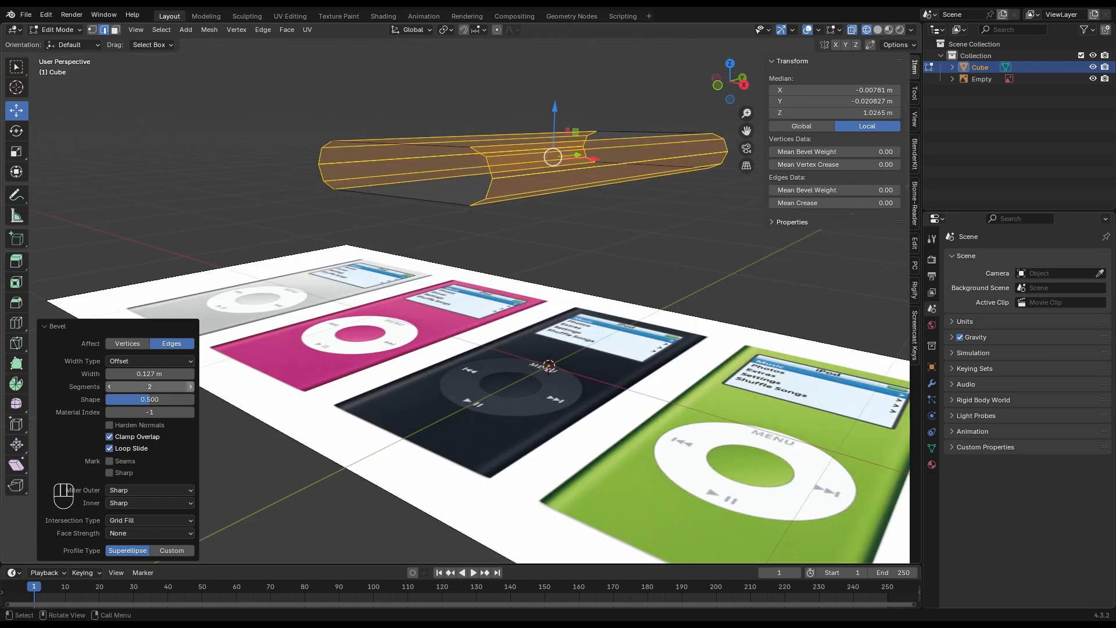
pyautogui.scroll(3, 584, 163)
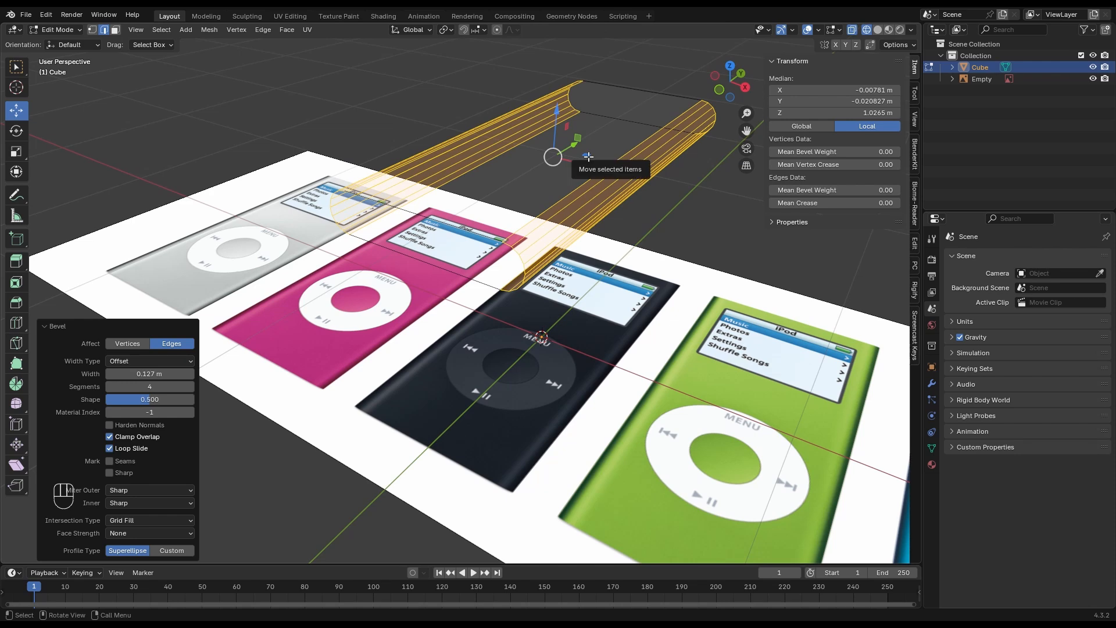
# Step: Select the whole mesh and merge its overlapping vertices by distance
pyautogui.press('a')
pyautogui.press('m')
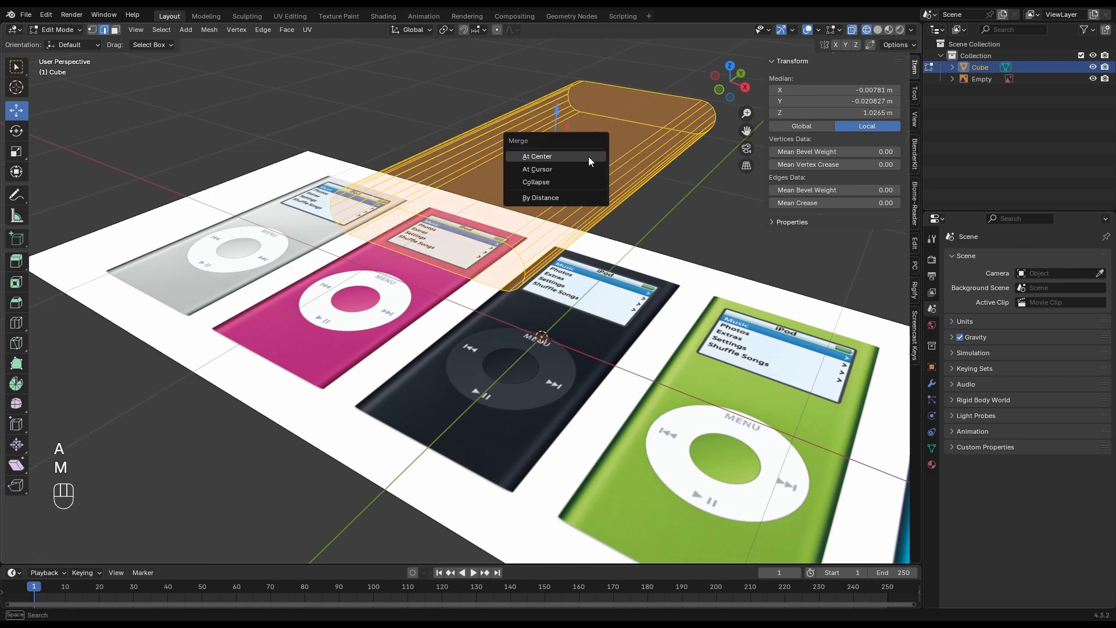
pyautogui.click(580, 197)
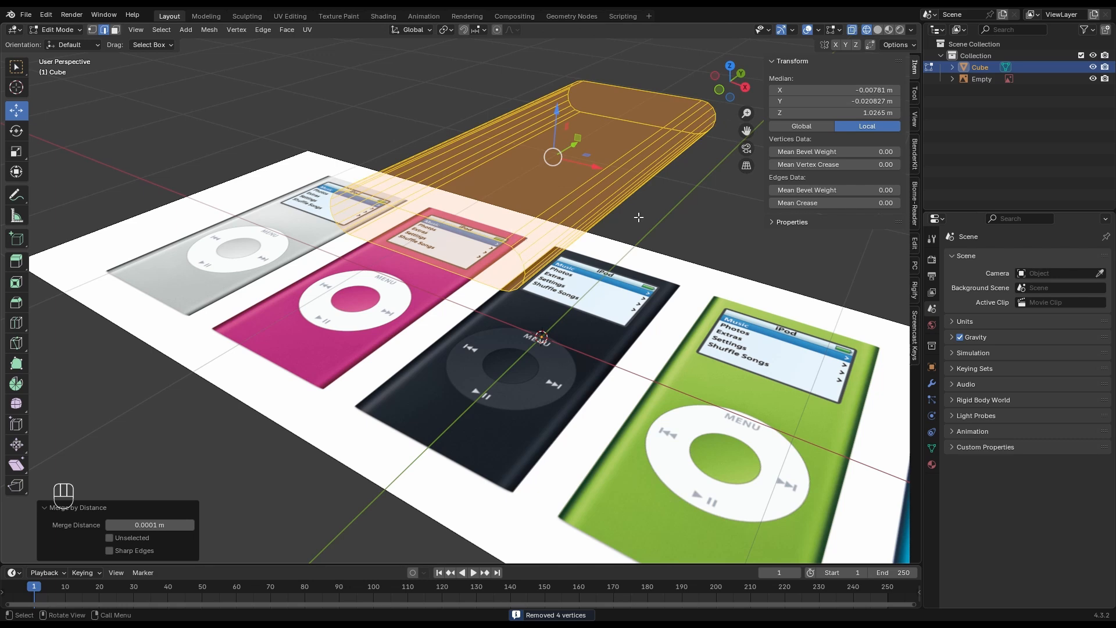
# Step: Add a crosswise loop cut from the top view and align it with the top edge of the iPod display, at about Y 0.875 m
pyautogui.moveTo(727, 81); pyautogui.dragTo(753, 76)
pyautogui.click(728, 68)
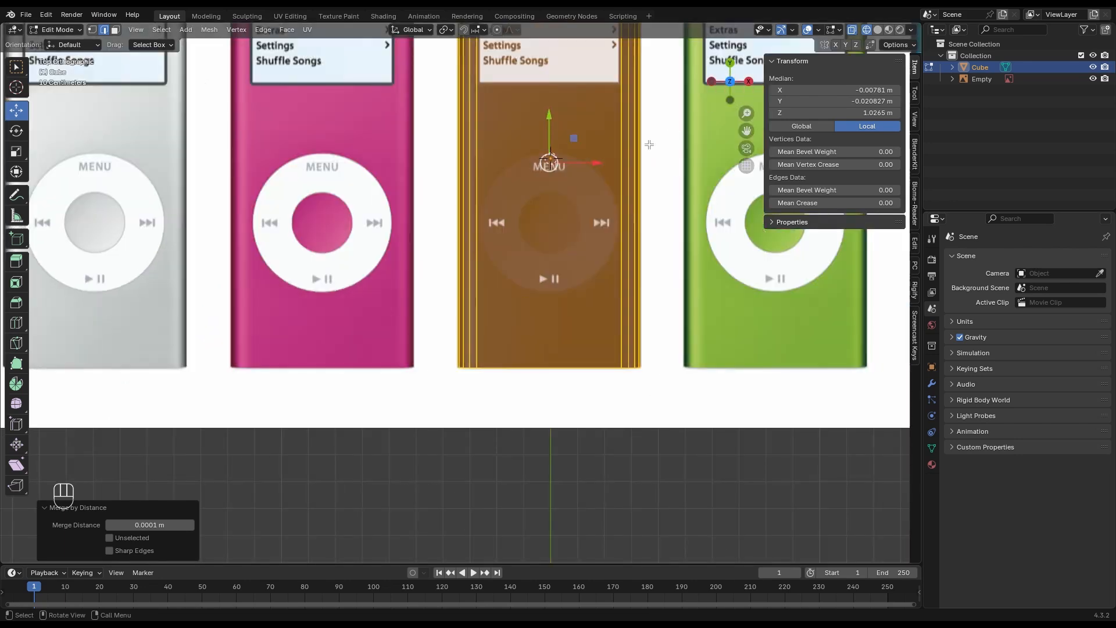
pyautogui.keyDown('shift'); pyautogui.moveTo(621, 76); pyautogui.dragTo(606, 230, button='middle'); pyautogui.keyUp('shift')
pyautogui.press('ctrl')
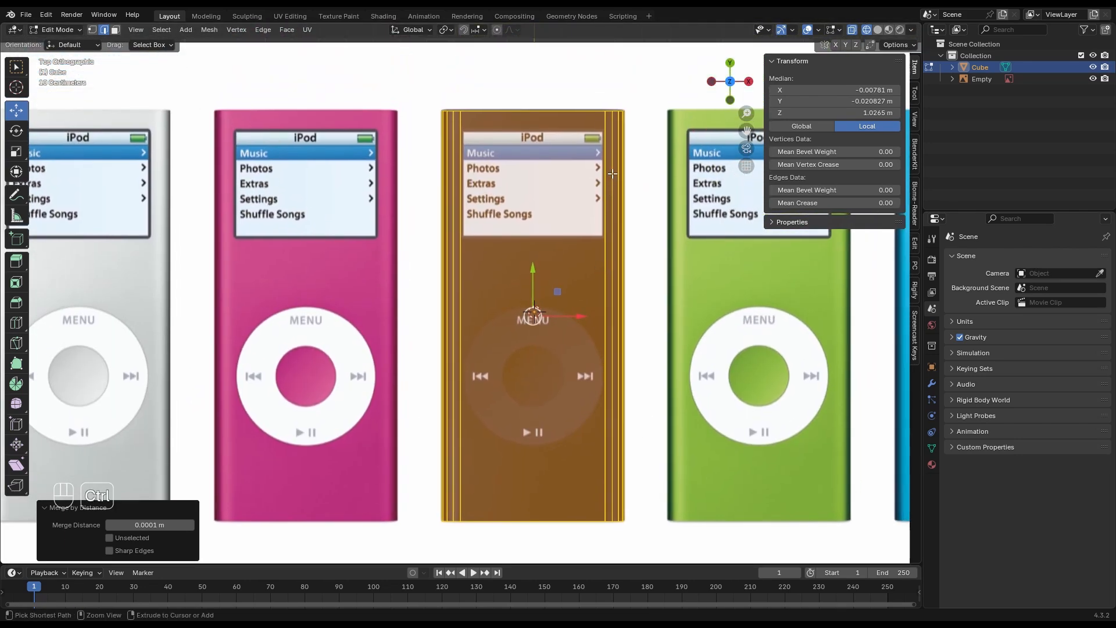
pyautogui.hotkey('ctrl', 'r')
pyautogui.click(612, 314)
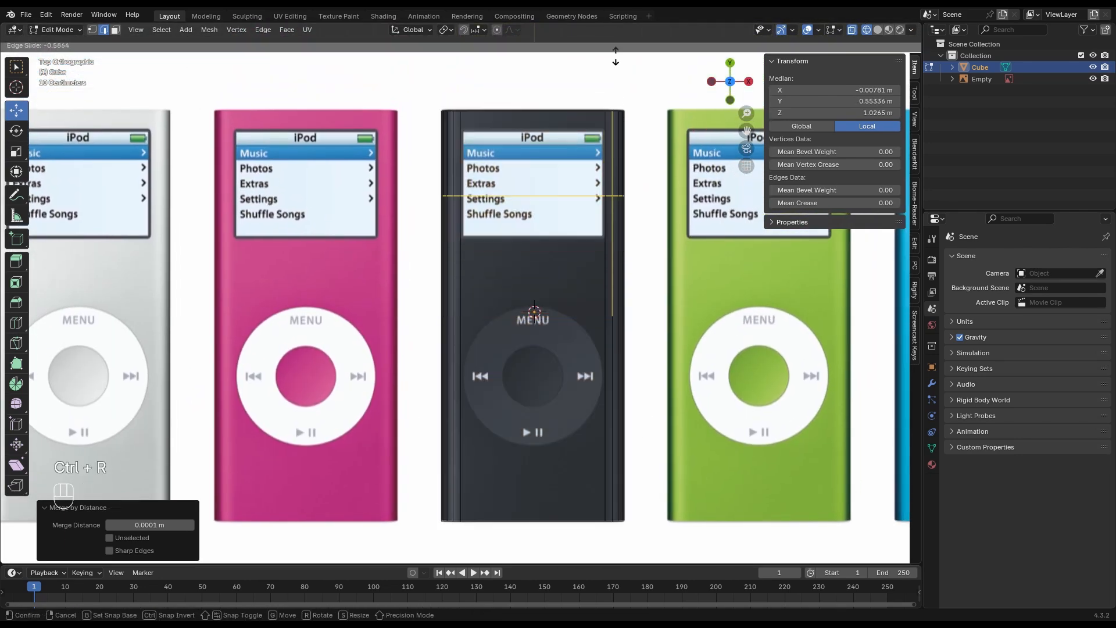
pyautogui.click(495, 129)
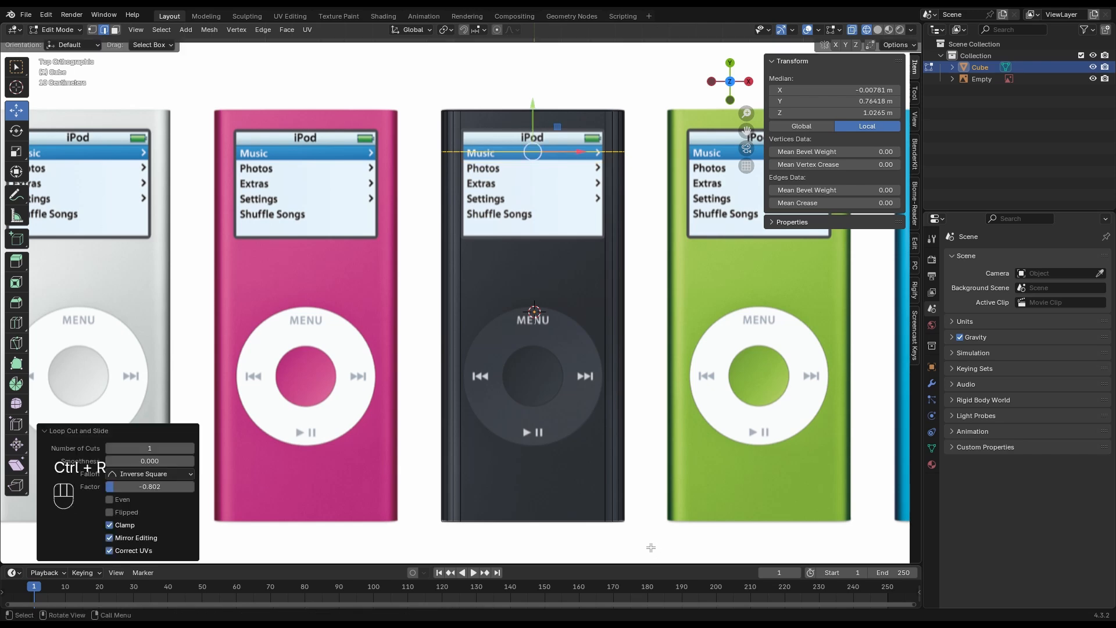
pyautogui.moveTo(530, 114); pyautogui.dragTo(527, 97)
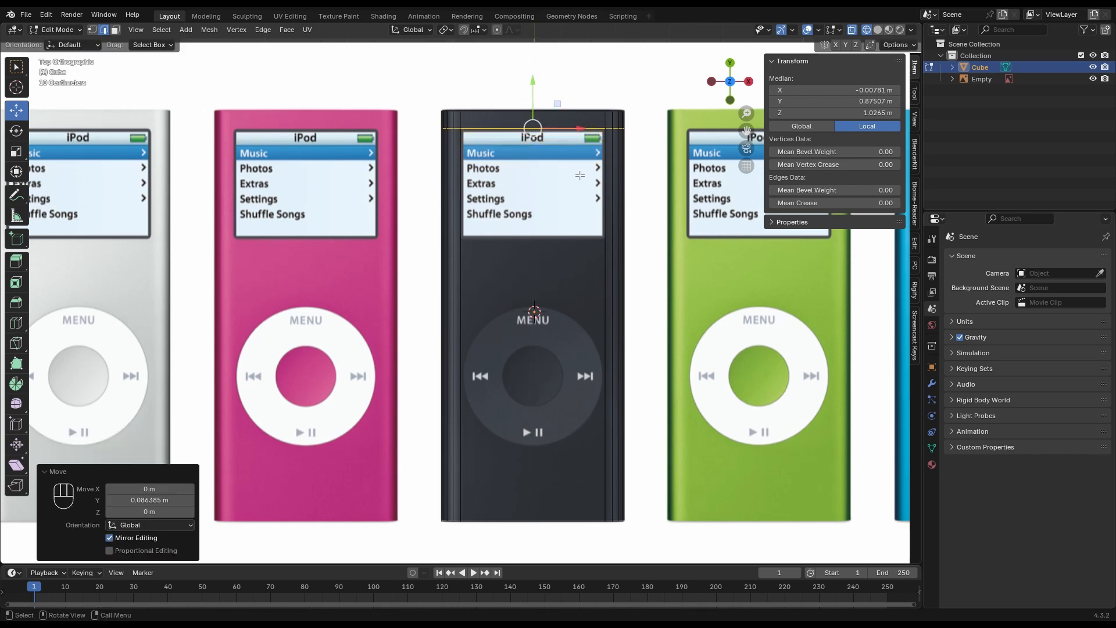
# Step: Add a second crosswise loop cut and slide it to the bottom edge of the iPod display
pyautogui.hotkey('ctrl', 'r')
pyautogui.click(619, 235)
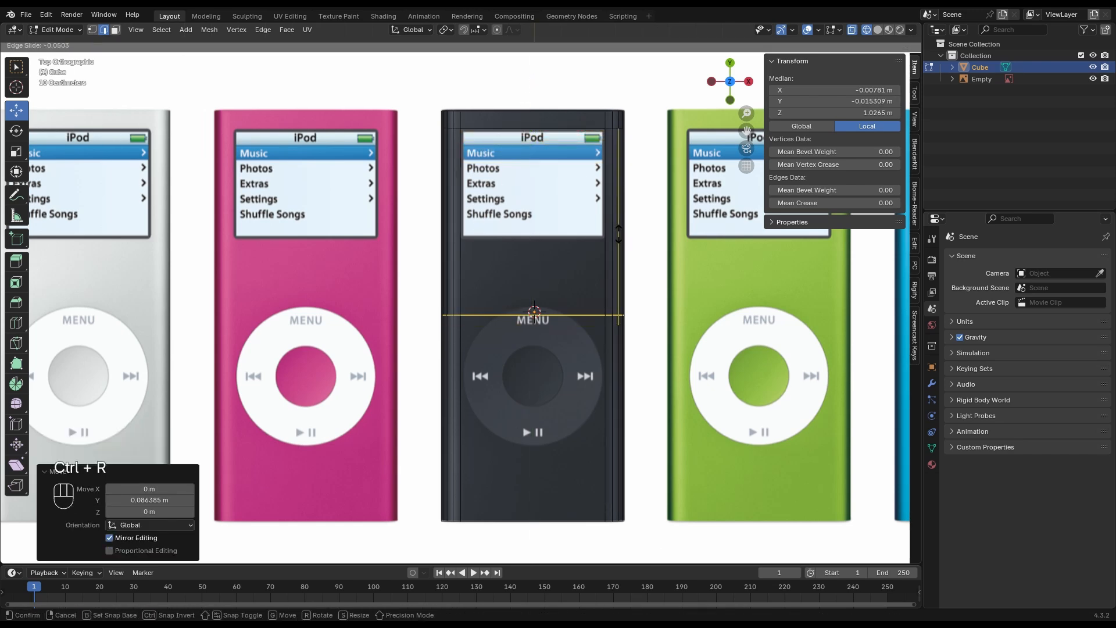
pyautogui.click(597, 164)
pyautogui.keyDown('shift'); pyautogui.moveTo(528, 158); pyautogui.dragTo(566, 211, button='middle'); pyautogui.keyUp('shift')
pyautogui.scroll(2, 515, 229)
pyautogui.scroll(-2, 516, 265)
# Step: Select the body's front face over the display area and show it see-through from the top against the reference
pyautogui.click(877, 30)
pyautogui.keyDown('shift'); pyautogui.moveTo(619, 306); pyautogui.dragTo(553, 304, button='middle'); pyautogui.keyUp('shift')
pyautogui.press('3')
pyautogui.click(522, 227)
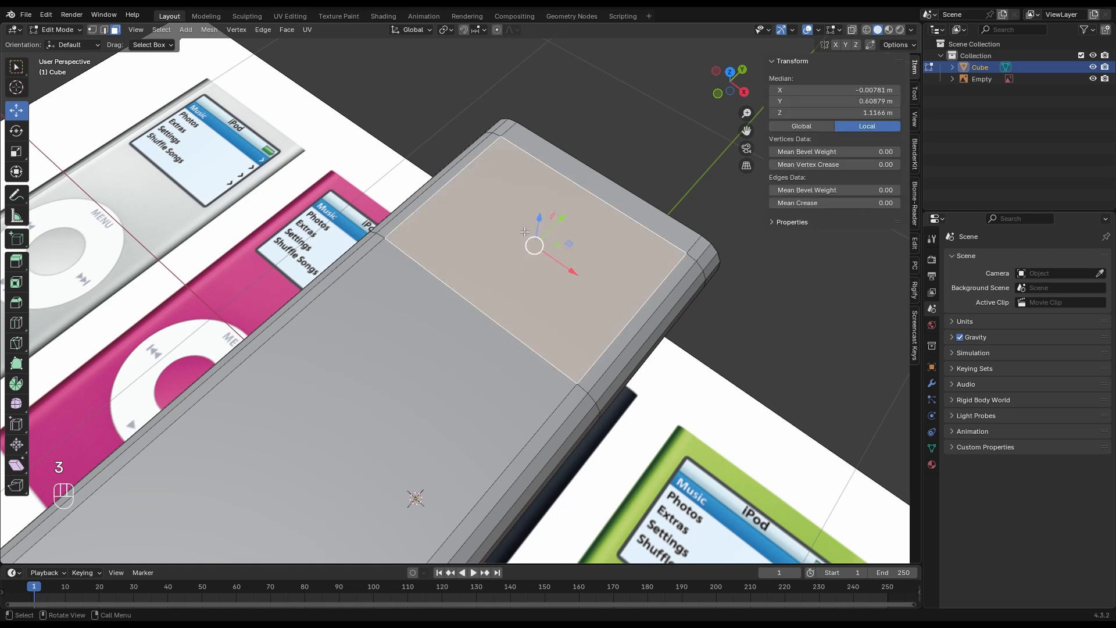
pyautogui.click(728, 74)
pyautogui.click(853, 30)
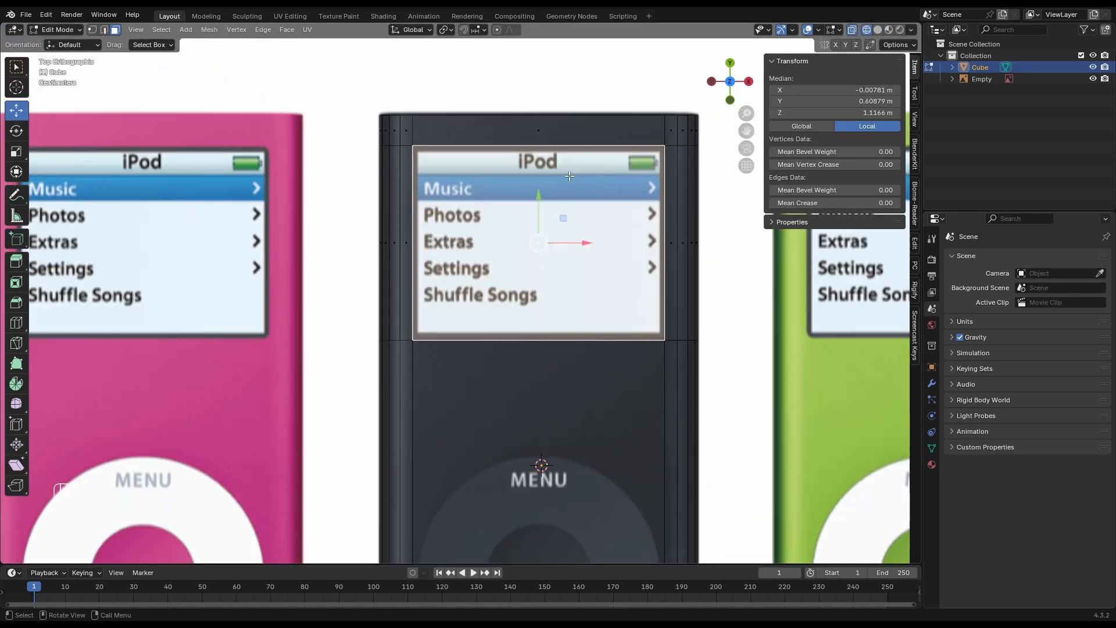
pyautogui.keyDown('shift'); pyautogui.moveTo(569, 176); pyautogui.dragTo(540, 196, button='middle'); pyautogui.keyUp('shift')
pyautogui.scroll(1, 529, 201)
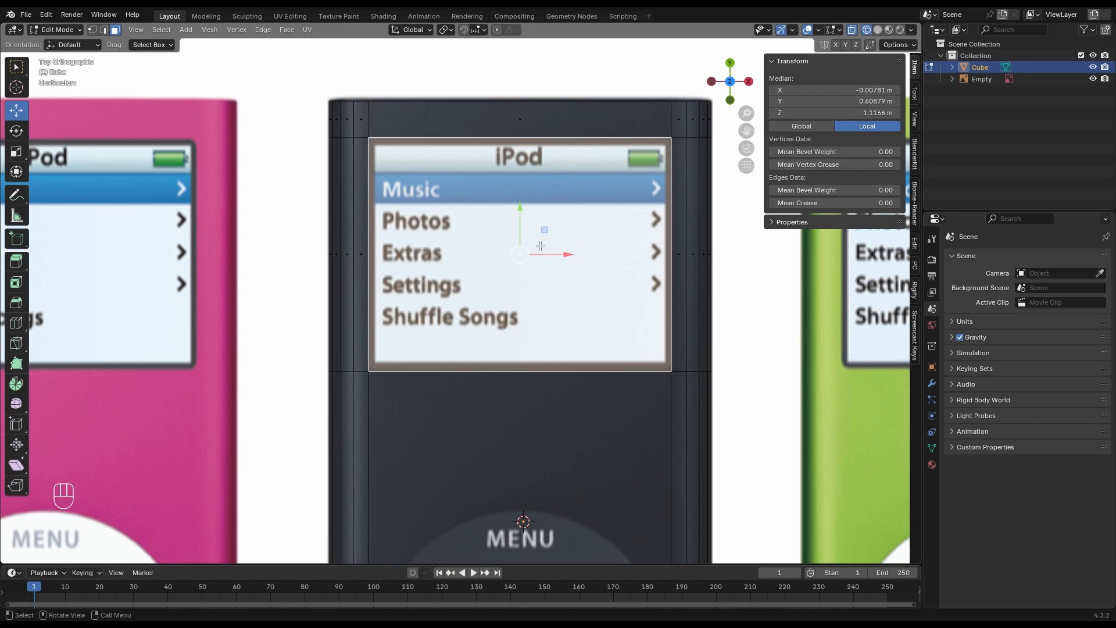
# Step: Extrude the selected display face about 0.0097 m down into the body and show the model in solid shading
pyautogui.moveTo(540, 246); pyautogui.dragTo(552, 169, button='middle')
pyautogui.press('e')
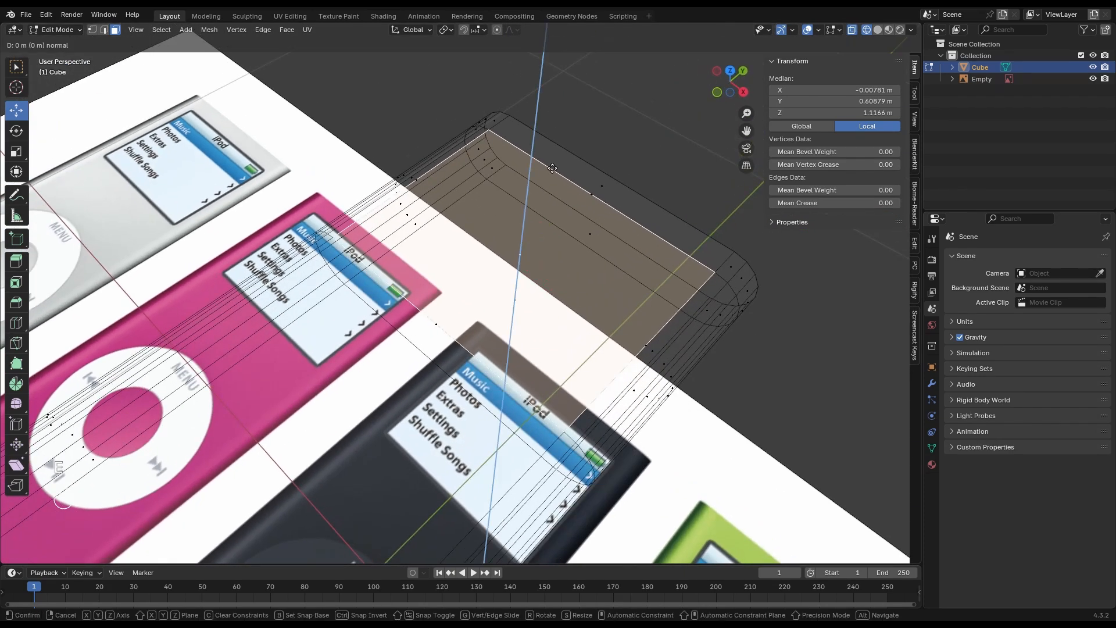
pyautogui.click(553, 171)
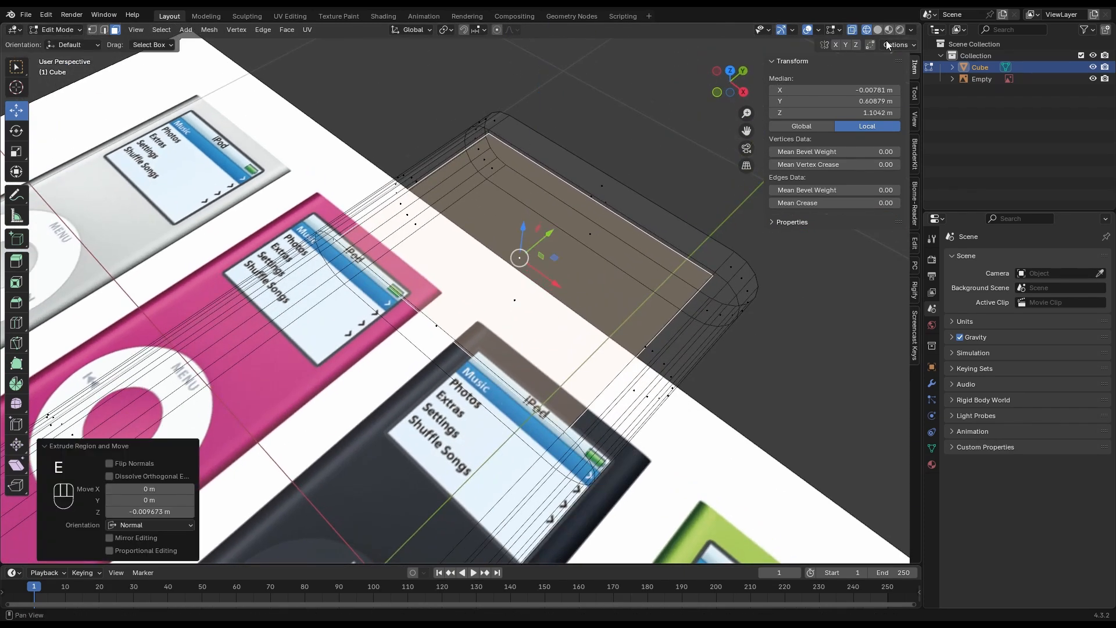
pyautogui.click(878, 30)
pyautogui.scroll(2, 517, 123)
pyautogui.keyDown('shift'); pyautogui.moveTo(516, 122); pyautogui.dragTo(515, 189, button='middle'); pyautogui.keyUp('shift')
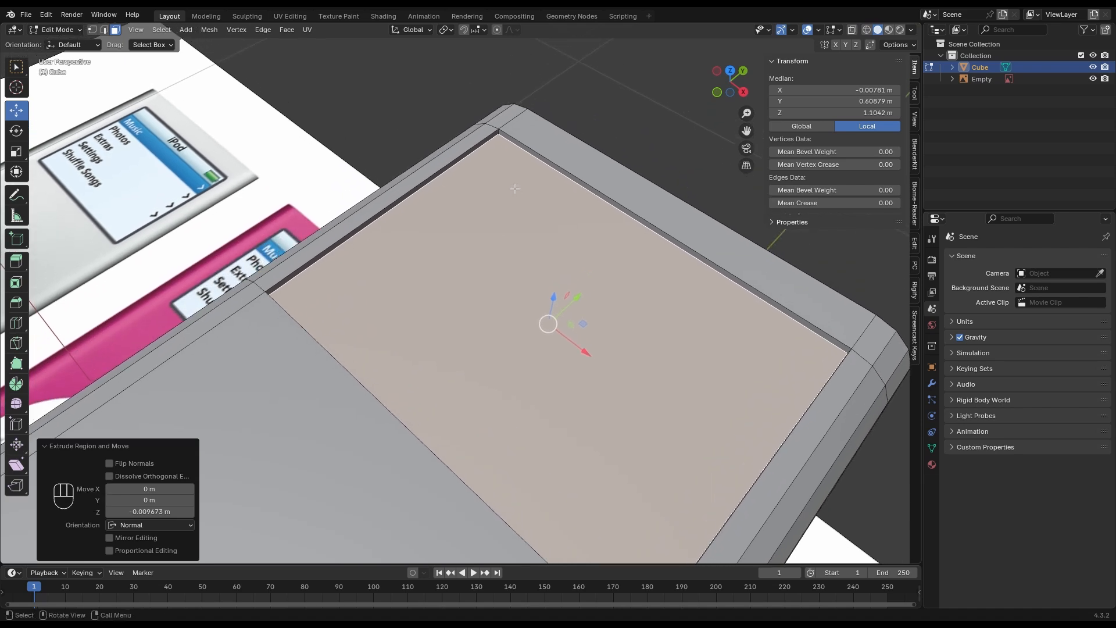
# Step: Select the four short vertical edges at the corners of the display recess
pyautogui.press('2')
pyautogui.click(498, 129)
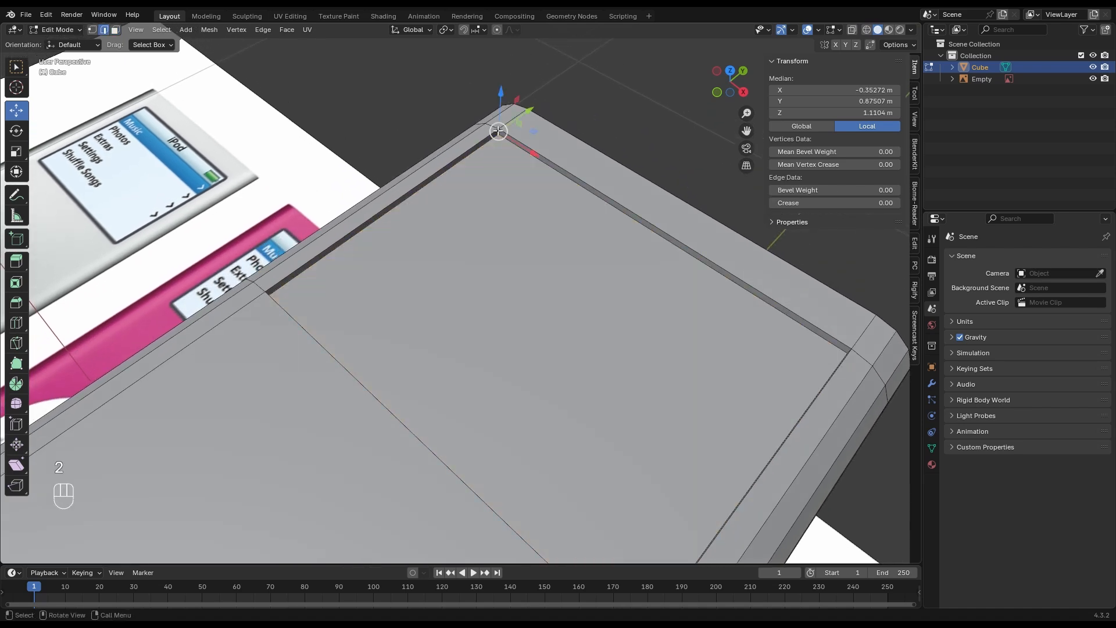
pyautogui.moveTo(499, 129); pyautogui.dragTo(446, 257, button='middle')
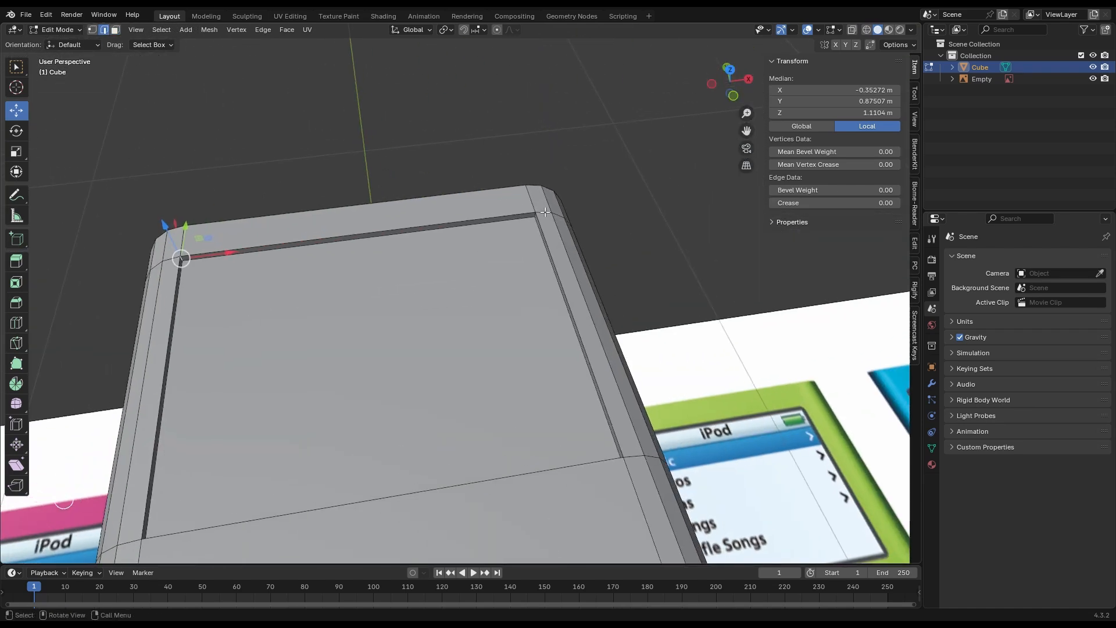
pyautogui.moveTo(544, 212); pyautogui.dragTo(597, 294, button='middle')
pyautogui.keyDown('shift'); pyautogui.click(486, 164); pyautogui.keyUp('shift')
pyautogui.keyDown('shift'); pyautogui.click(511, 164); pyautogui.keyUp('shift')
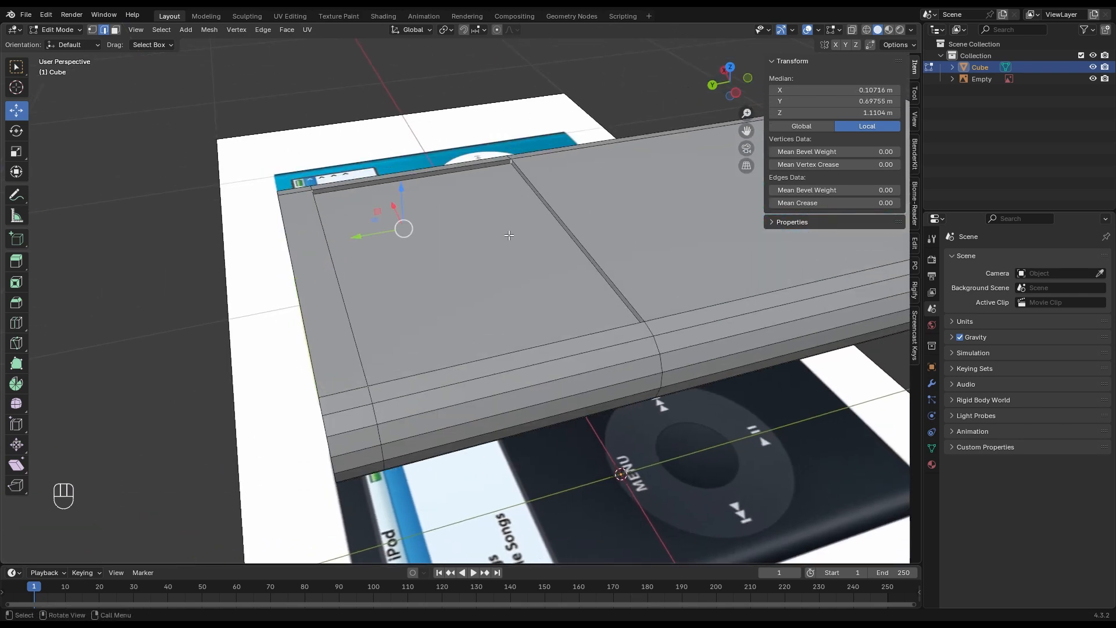
pyautogui.moveTo(510, 235); pyautogui.dragTo(550, 148, button='middle')
pyautogui.keyDown('shift'); pyautogui.click(540, 142); pyautogui.keyUp('shift')
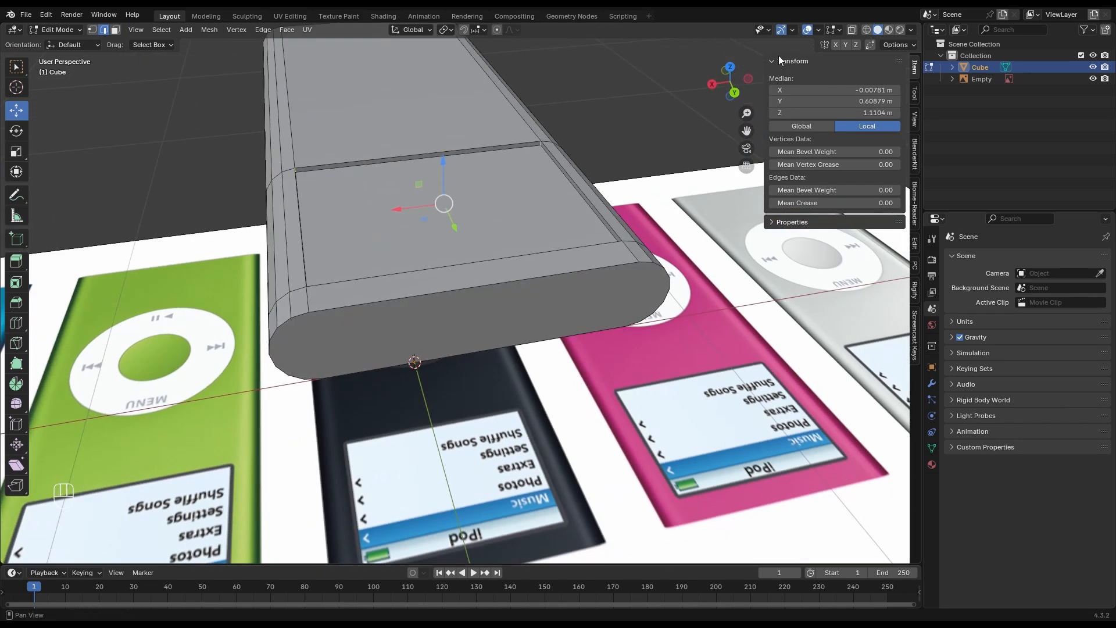
# Step: Bevel the four recess corner edges to a width of about 0.0151 m with 4 segments, checking against the reference from the top
pyautogui.click(730, 67)
pyautogui.click(853, 30)
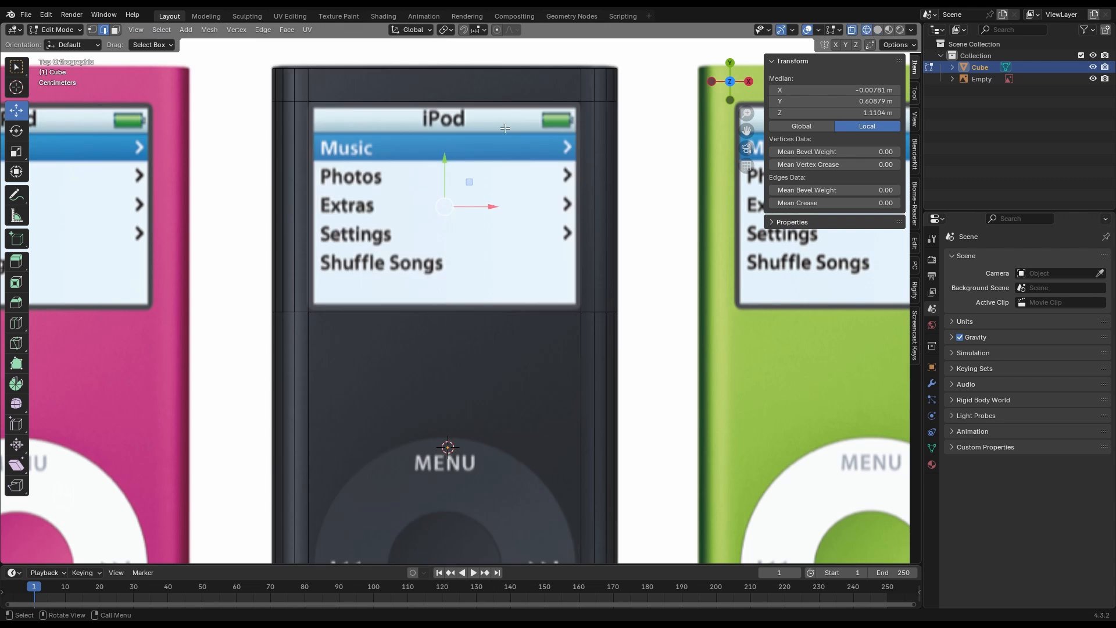
pyautogui.keyDown('shift'); pyautogui.moveTo(377, 103); pyautogui.dragTo(376, 153, button='middle'); pyautogui.keyUp('shift')
pyautogui.hotkey('ctrl', 'b')
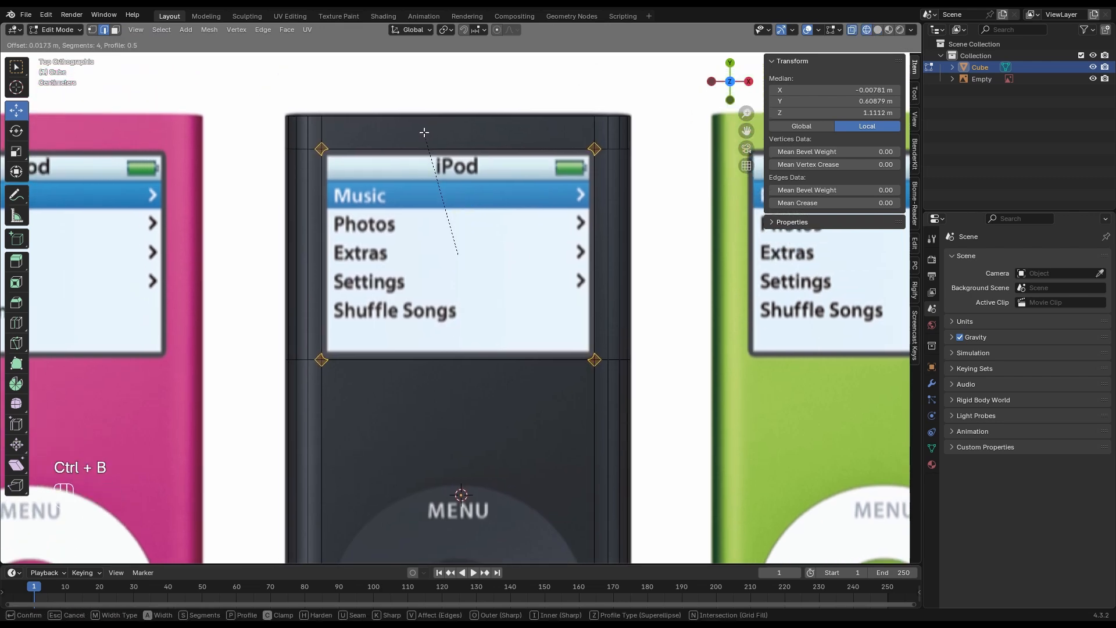
pyautogui.click(425, 132)
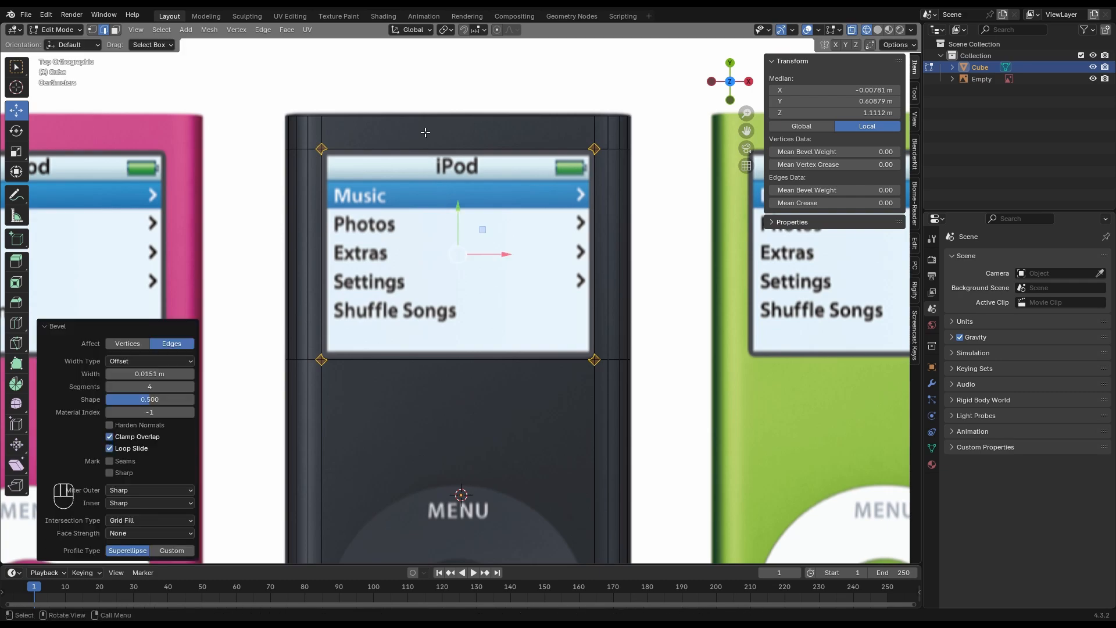
# Step: Select the recessed display face and inset it about 0.0127 m to match the screen border in the reference
pyautogui.moveTo(493, 189)
pyautogui.keyDown('shift'); pyautogui.mouseDown(button='middle')
pyautogui.moveTo(443, 222)
pyautogui.moveTo(465, 191)
pyautogui.mouseUp(button='middle'); pyautogui.keyUp('shift')
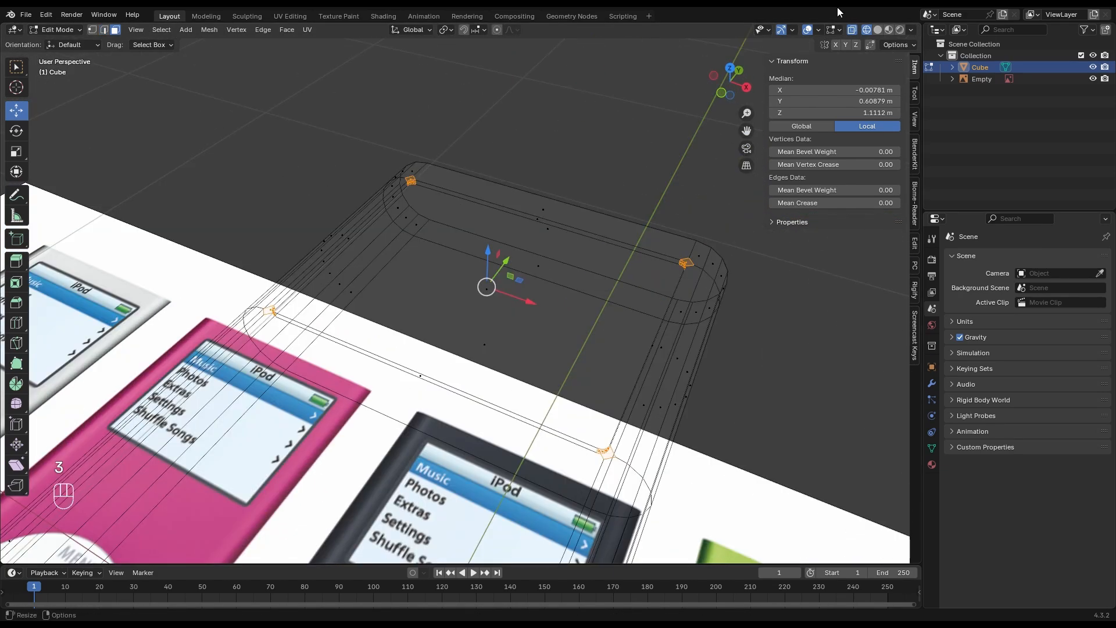
pyautogui.click(878, 30)
pyautogui.click(472, 263)
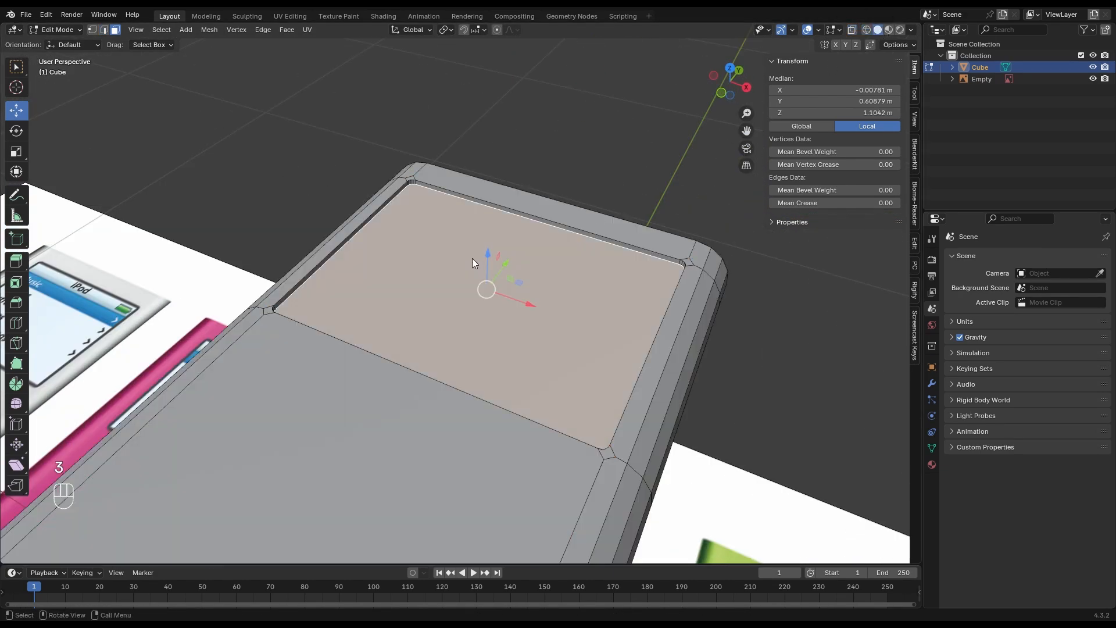
pyautogui.moveTo(474, 257); pyautogui.dragTo(459, 238, button='middle')
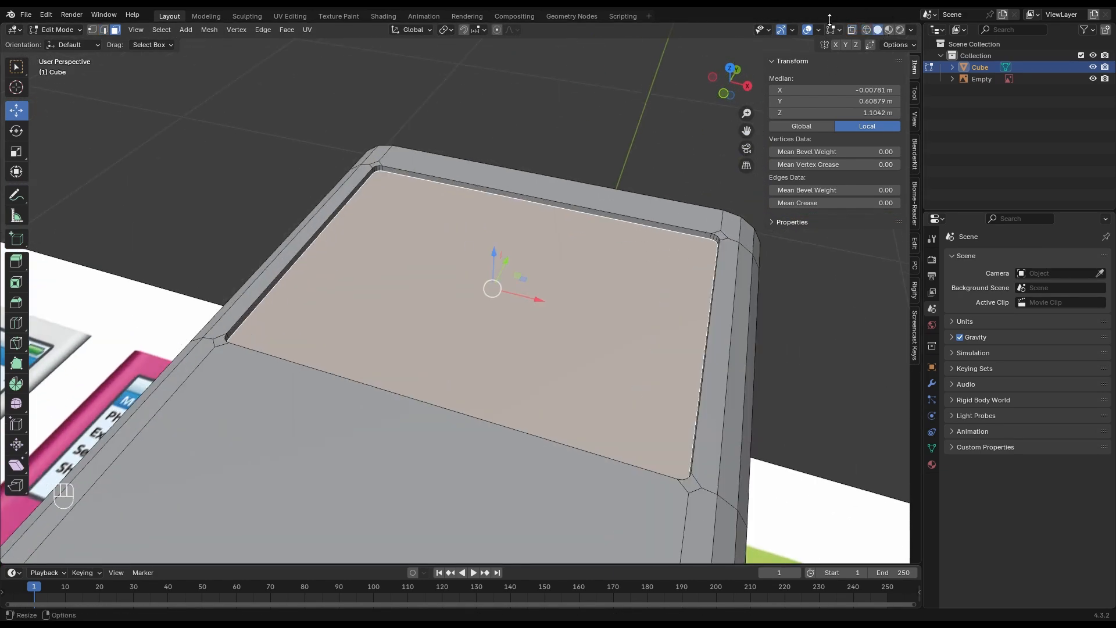
pyautogui.click(729, 69)
pyautogui.click(853, 29)
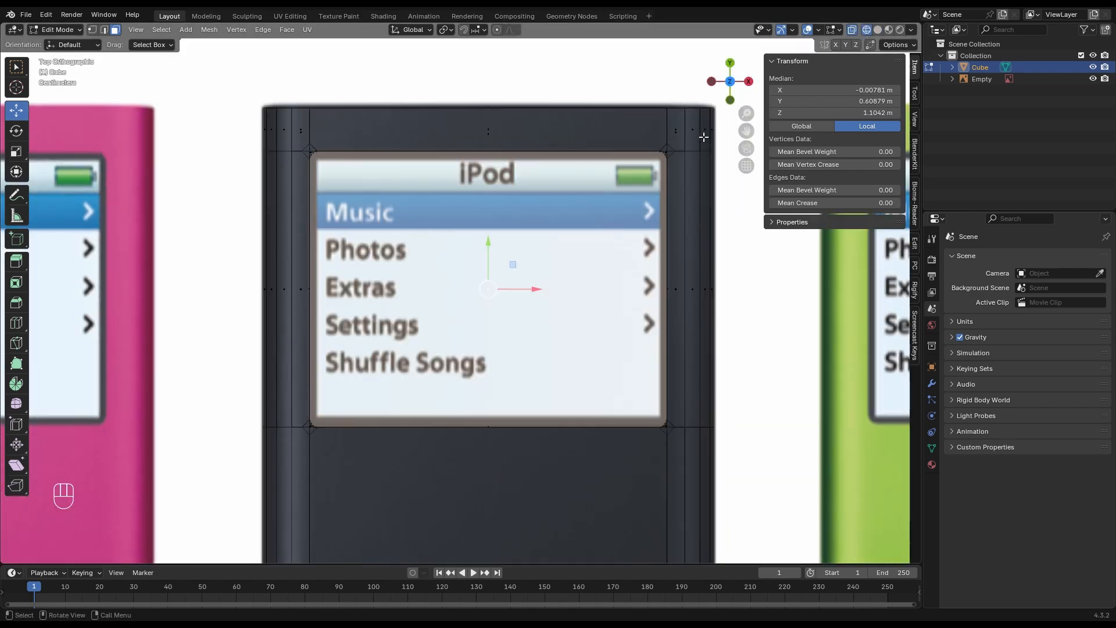
pyautogui.press('i')
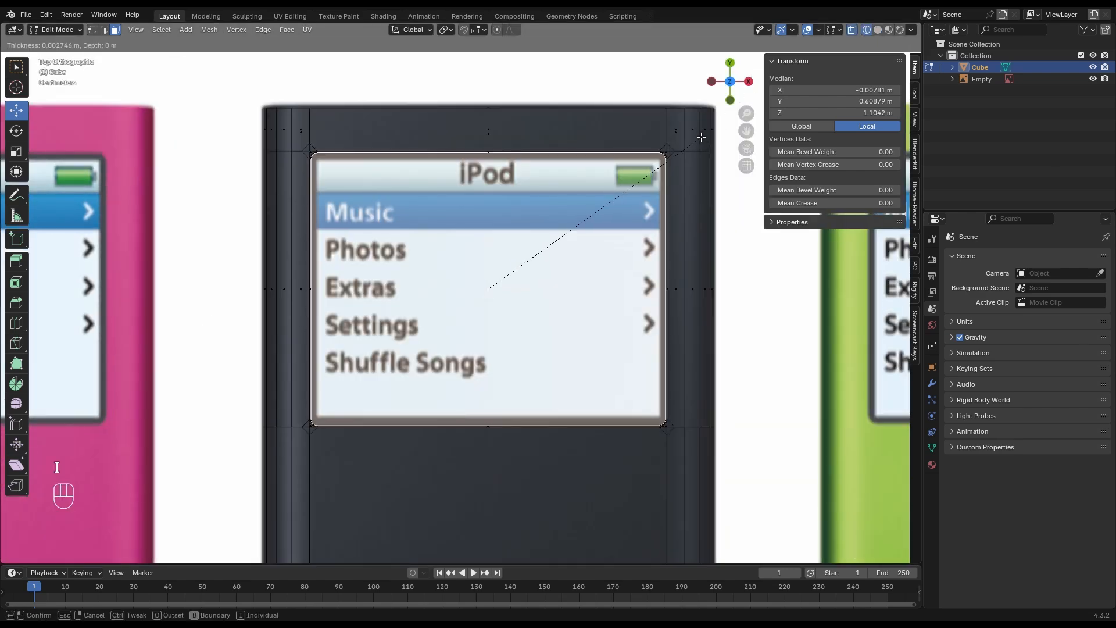
pyautogui.click(702, 138)
# Step: Turn off the see-through display and extrude the inset display face about 0.0104 m deeper into the body
pyautogui.hotkey('alt', 'z')
pyautogui.moveTo(702, 138); pyautogui.dragTo(586, 203, button='middle')
pyautogui.press('e')
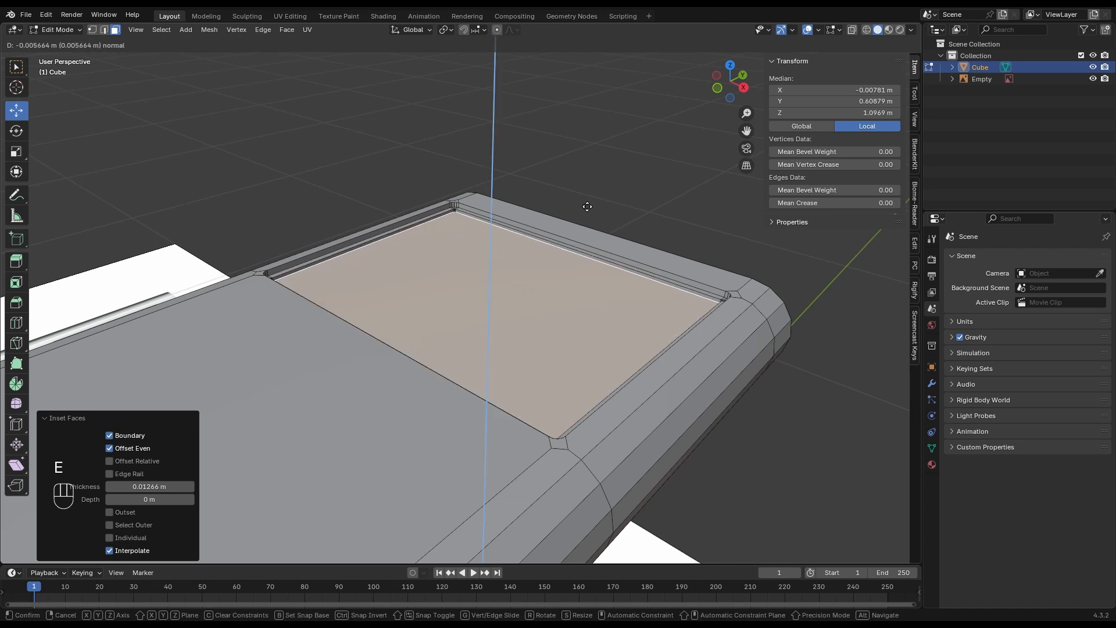
pyautogui.click(588, 210)
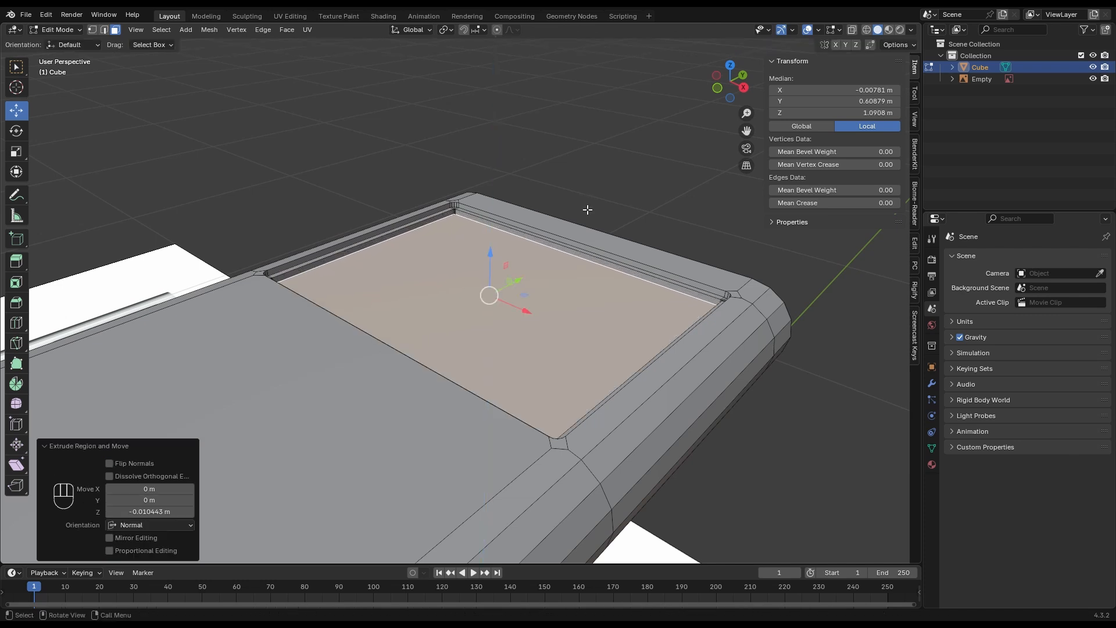
# Step: Separate the lowered display face into its own object and select that object in Object Mode
pyautogui.press('p')
pyautogui.click(587, 209)
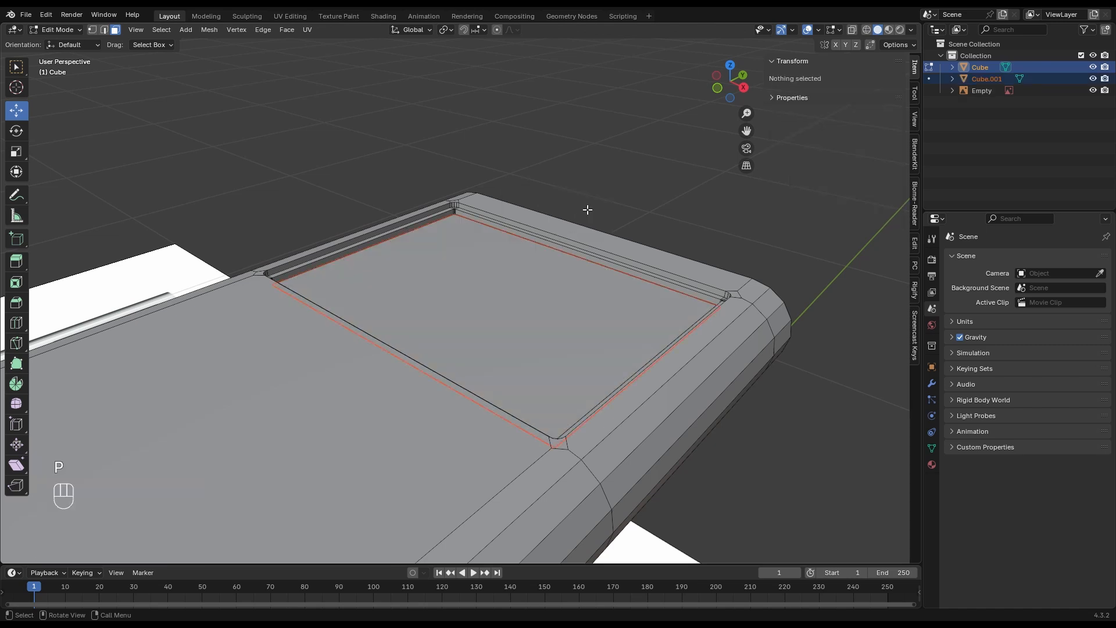
pyautogui.press('Tab')
pyautogui.click(495, 264)
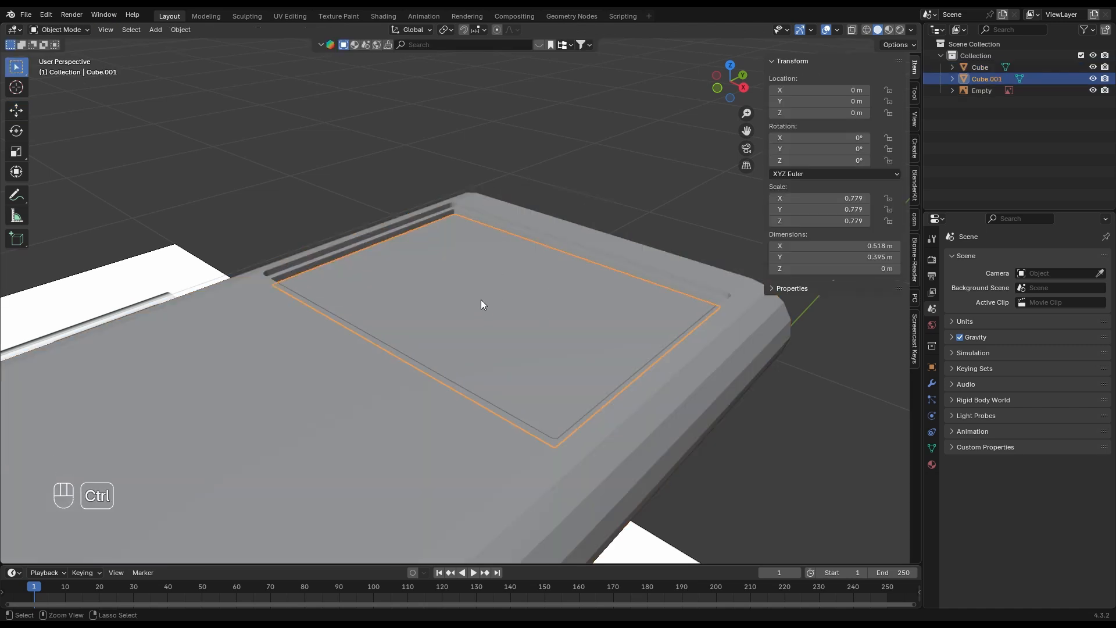
# Step: Apply location, rotation and scale to the separated display object and set its origin to geometry
pyautogui.hotkey('ctrl', 'a')
pyautogui.click(480, 332)
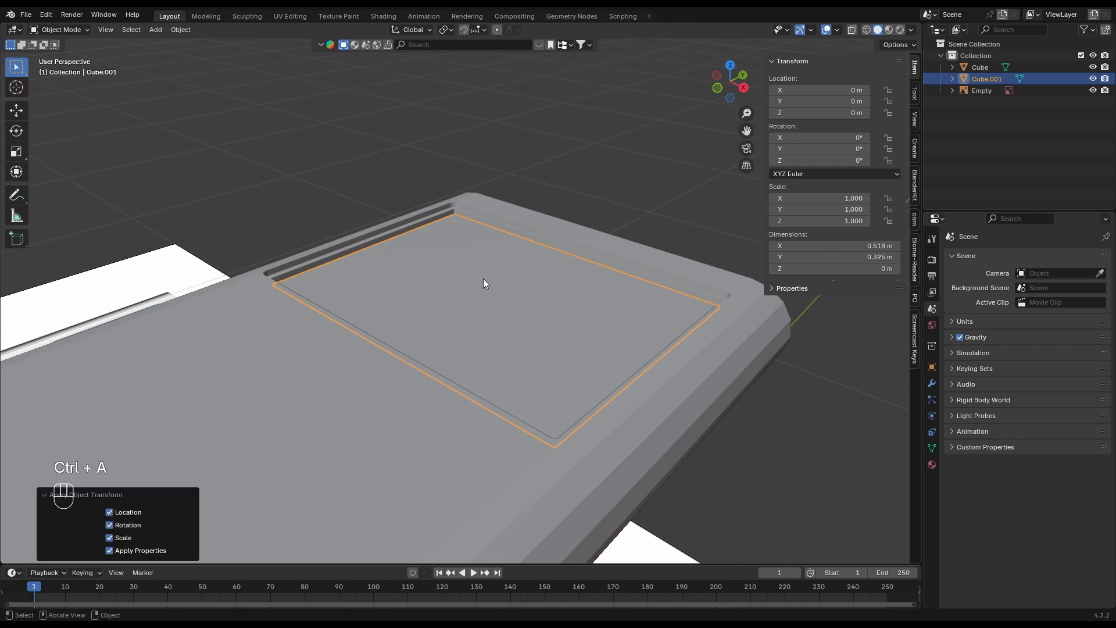
pyautogui.rightClick(483, 278)
pyautogui.moveTo(483, 328)
pyautogui.click(540, 342)
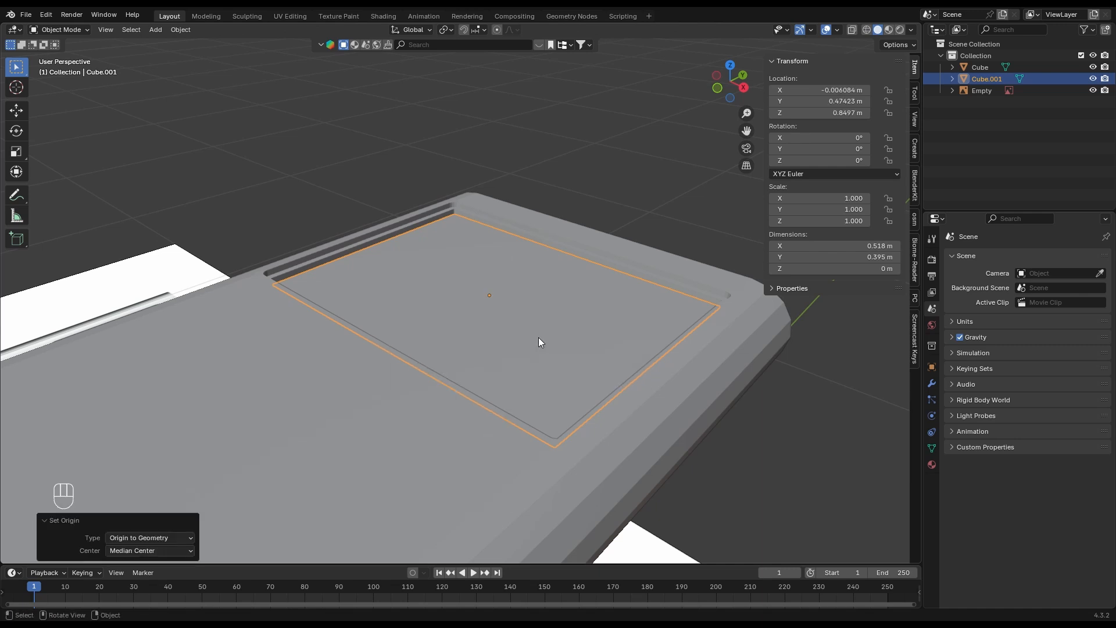
# Step: Duplicate the display object and raise the copy about 0.0068 m along the Z axis
pyautogui.scroll(-1, 464, 278)
pyautogui.click(18, 114)
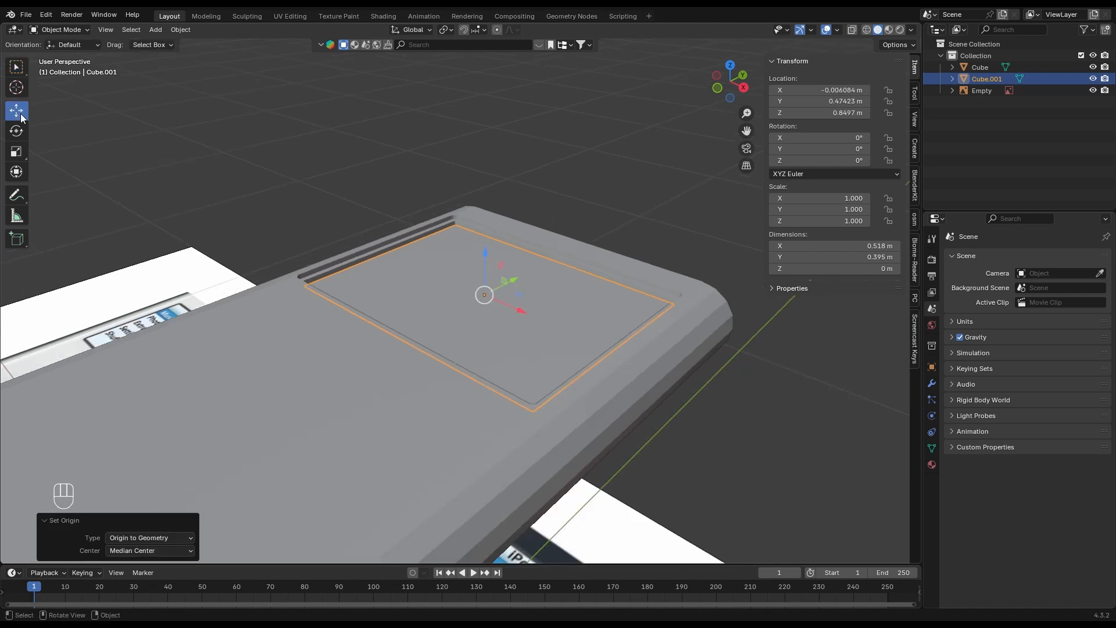
pyautogui.scroll(3, 540, 305)
pyautogui.hotkey('shift', 'd')
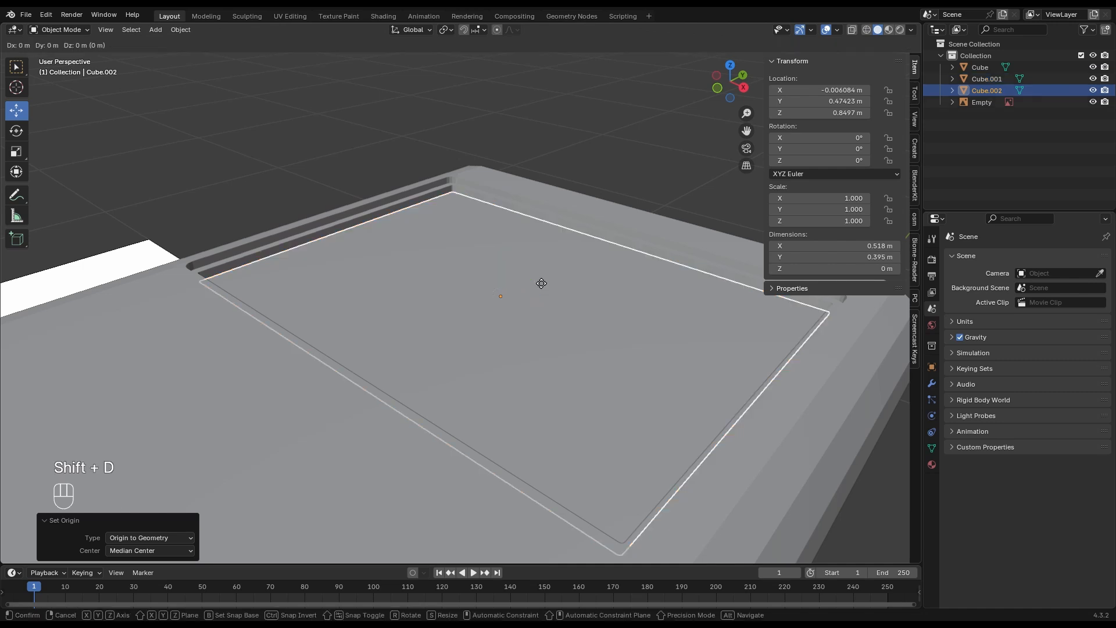
pyautogui.press('z')
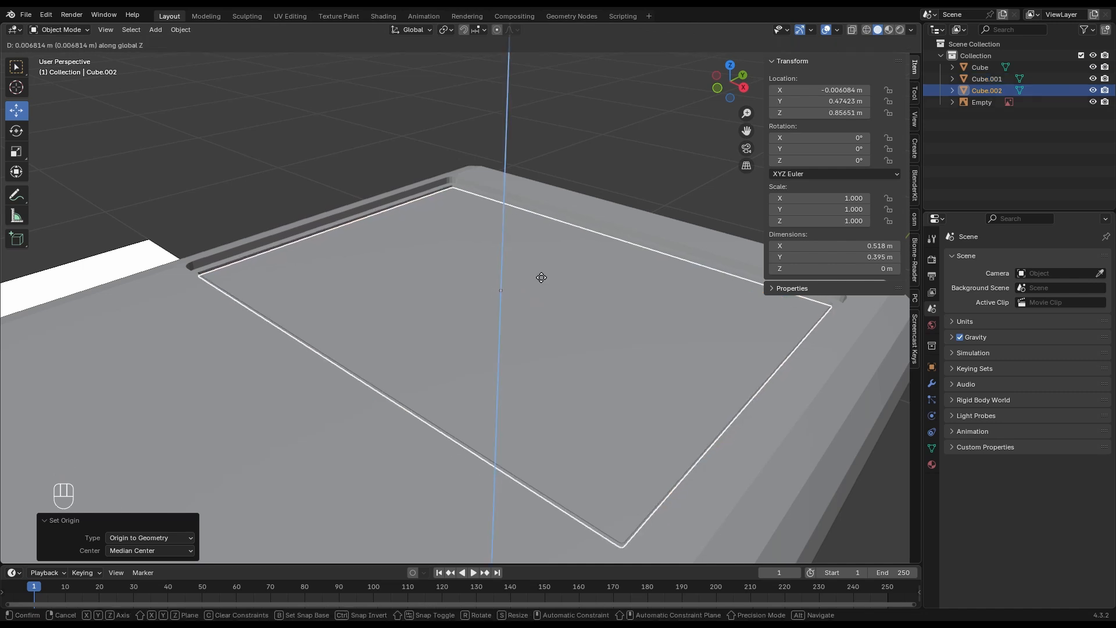
pyautogui.click(541, 278)
# Step: Select the edge loop at the foot of the body's upper recess wall and raise it about 0.0048 m along Z
pyautogui.click(521, 283)
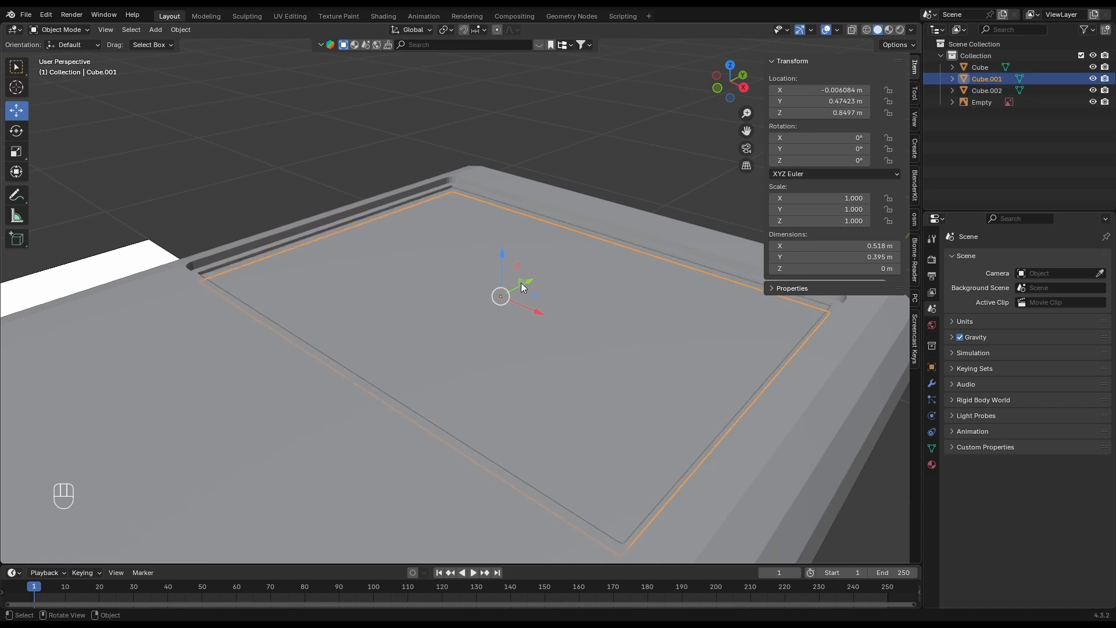
pyautogui.moveTo(522, 285); pyautogui.dragTo(519, 238, button='middle')
pyautogui.scroll(2, 519, 238)
pyautogui.click(500, 170)
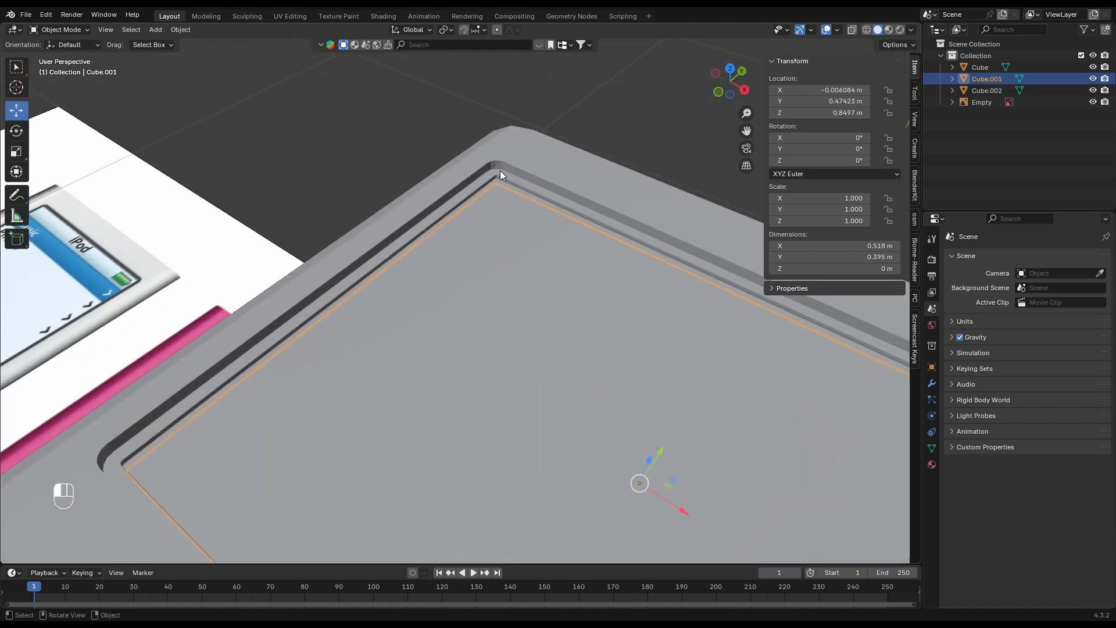
pyautogui.press('Tab')
pyautogui.press('2')
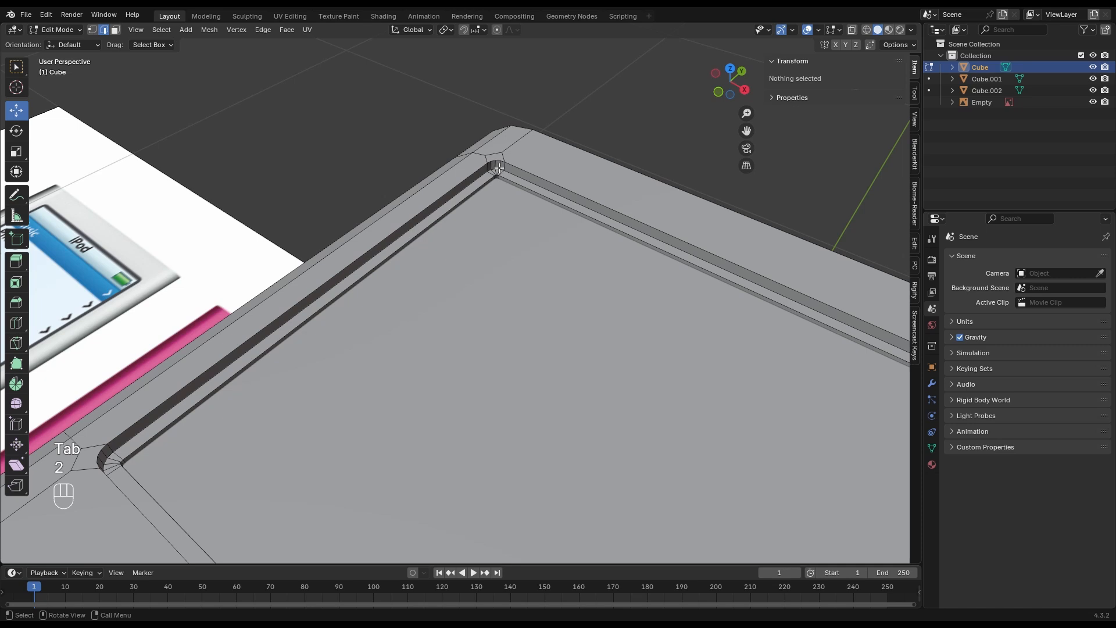
pyautogui.keyDown('alt'); pyautogui.click(498, 167); pyautogui.keyUp('alt')
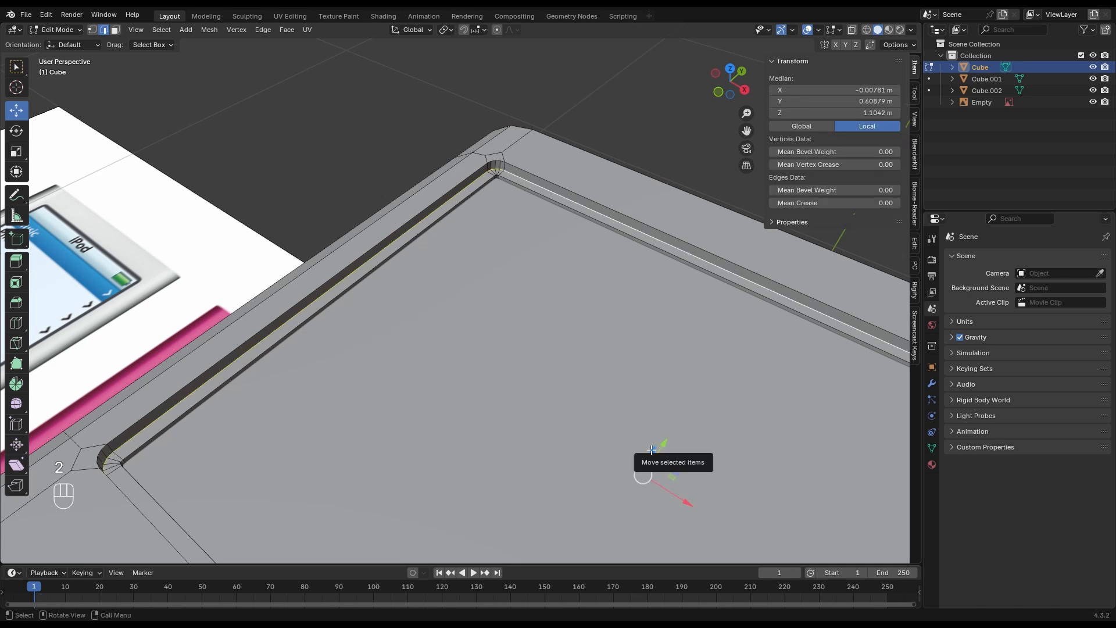
pyautogui.moveTo(651, 450); pyautogui.dragTo(657, 442)
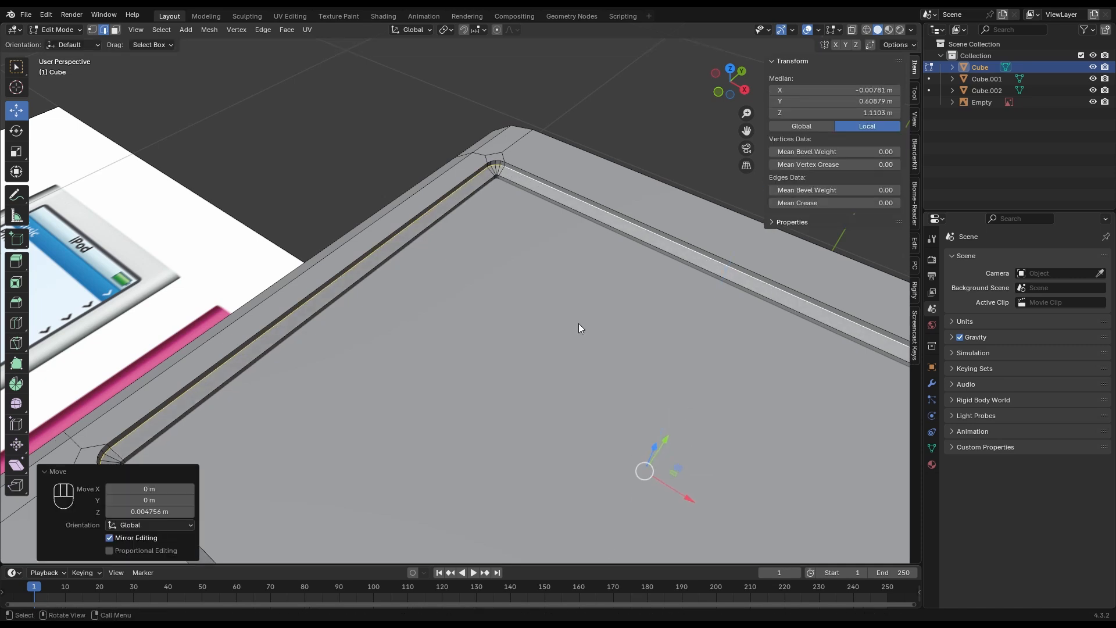
# Step: Return to Object Mode and apply Shade Auto Smooth to the iPod body with a 30° angle
pyautogui.press('Tab')
pyautogui.scroll(-3, 579, 327)
pyautogui.rightClick(669, 286)
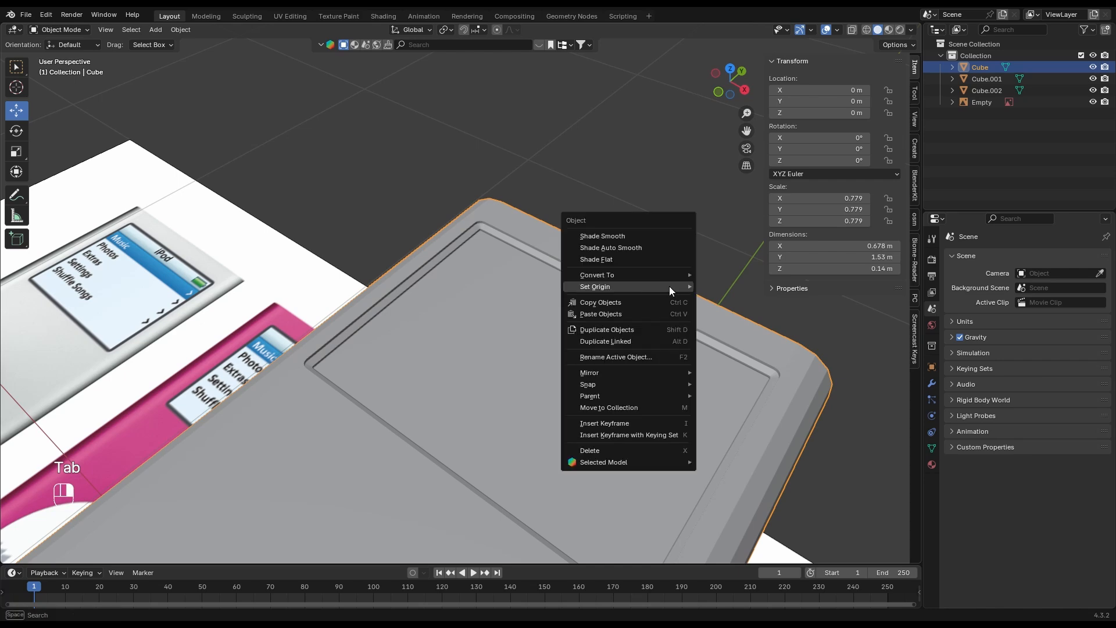
pyautogui.click(651, 250)
pyautogui.scroll(-3, 634, 279)
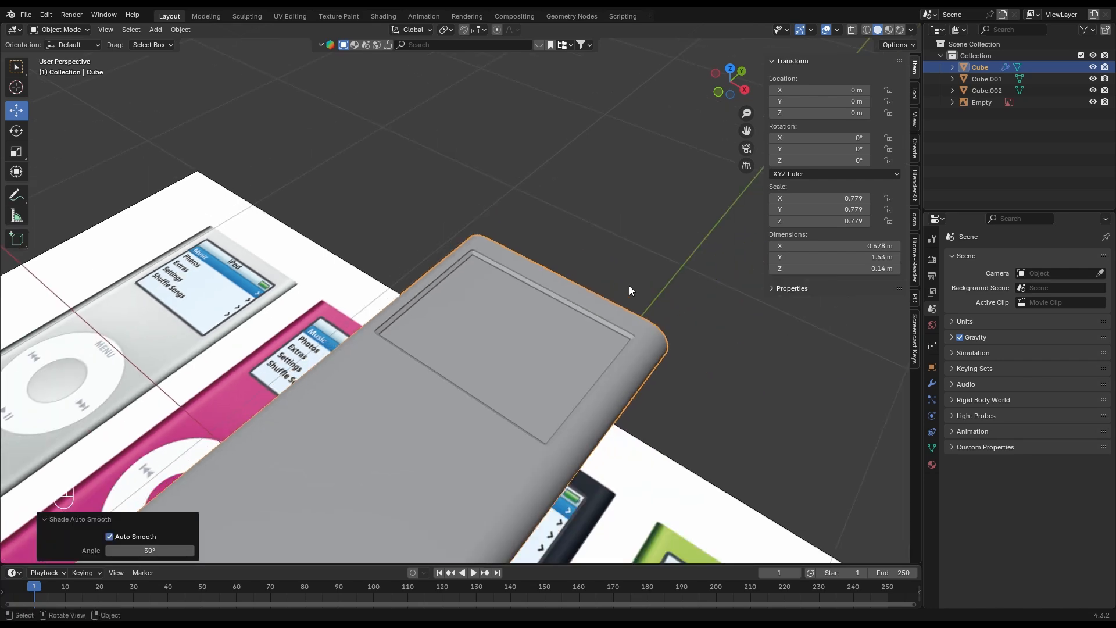
# Step: In Edit Mode with face selection, select the flat end faces at both ends of the iPod body
pyautogui.moveTo(637, 361); pyautogui.dragTo(674, 338, button='middle')
pyautogui.scroll(2, 490, 350)
pyautogui.keyDown('shift'); pyautogui.moveTo(513, 352); pyautogui.dragTo(544, 244, button='middle'); pyautogui.keyUp('shift')
pyautogui.scroll(-4, 551, 246)
pyautogui.press('Tab')
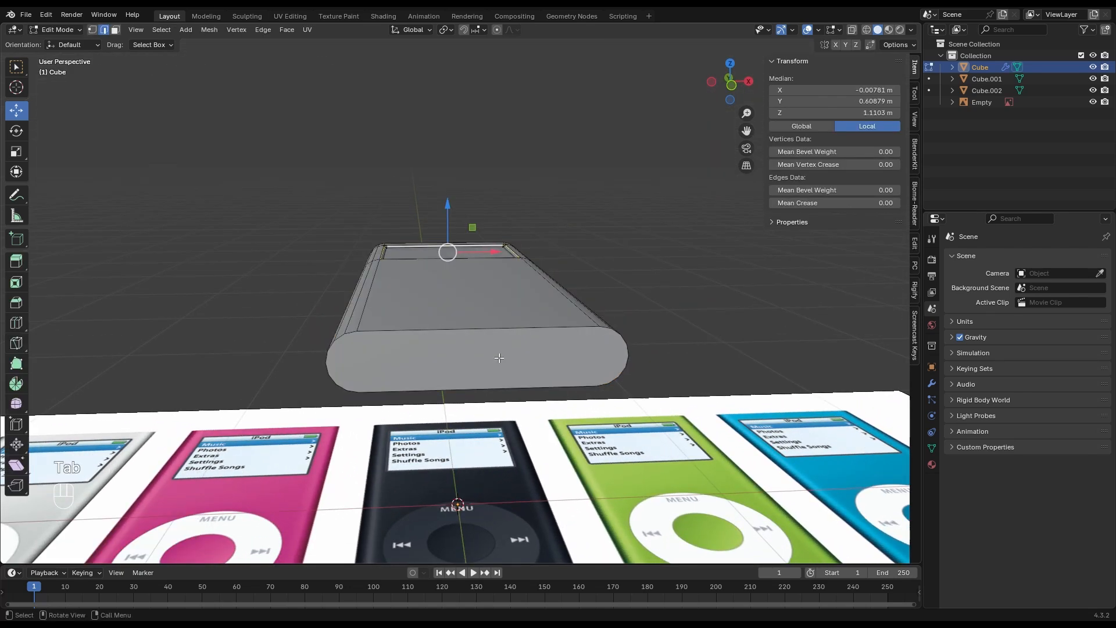
pyautogui.moveTo(477, 336); pyautogui.dragTo(484, 335, button='middle')
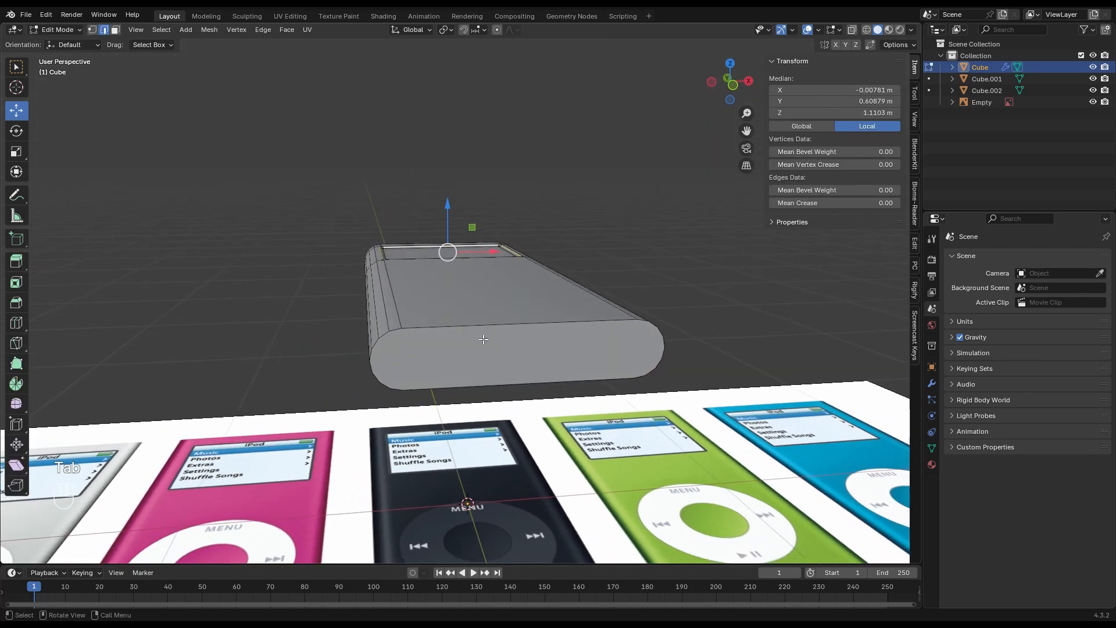
pyautogui.press('3')
pyautogui.click(491, 358)
pyautogui.moveTo(889, 404); pyautogui.dragTo(320, 361, button='middle')
pyautogui.scroll(-4, 351, 361)
pyautogui.keyDown('shift'); pyautogui.click(628, 350); pyautogui.keyUp('shift')
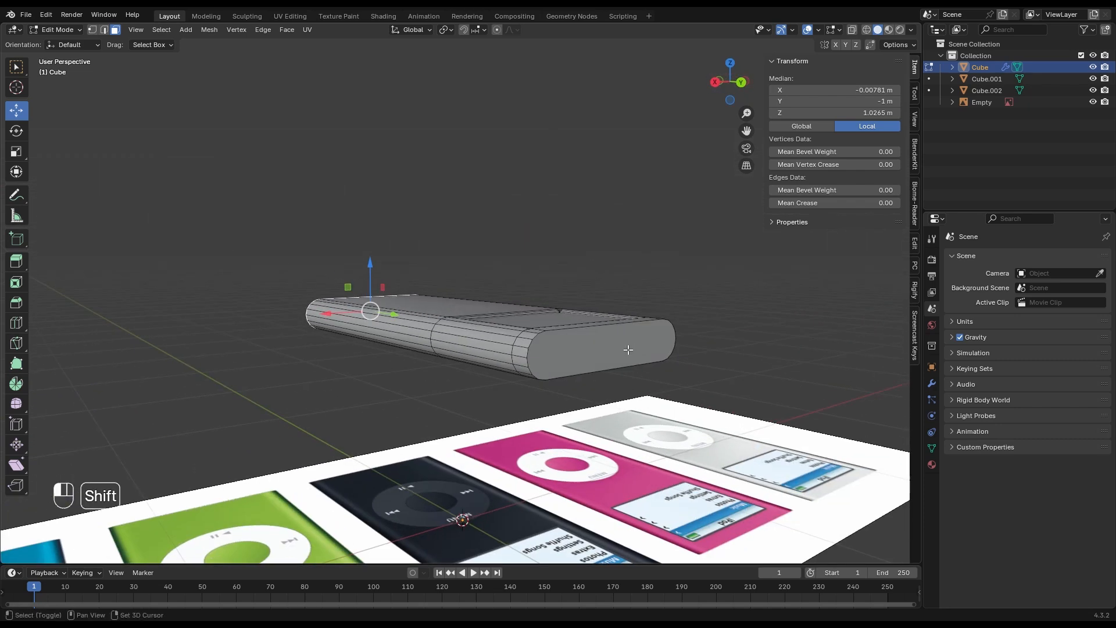
pyautogui.moveTo(627, 350); pyautogui.dragTo(543, 333, button='middle')
# Step: Return to Object Mode, apply all transforms to the iPod body and set its origin to geometry
pyautogui.press('Tab')
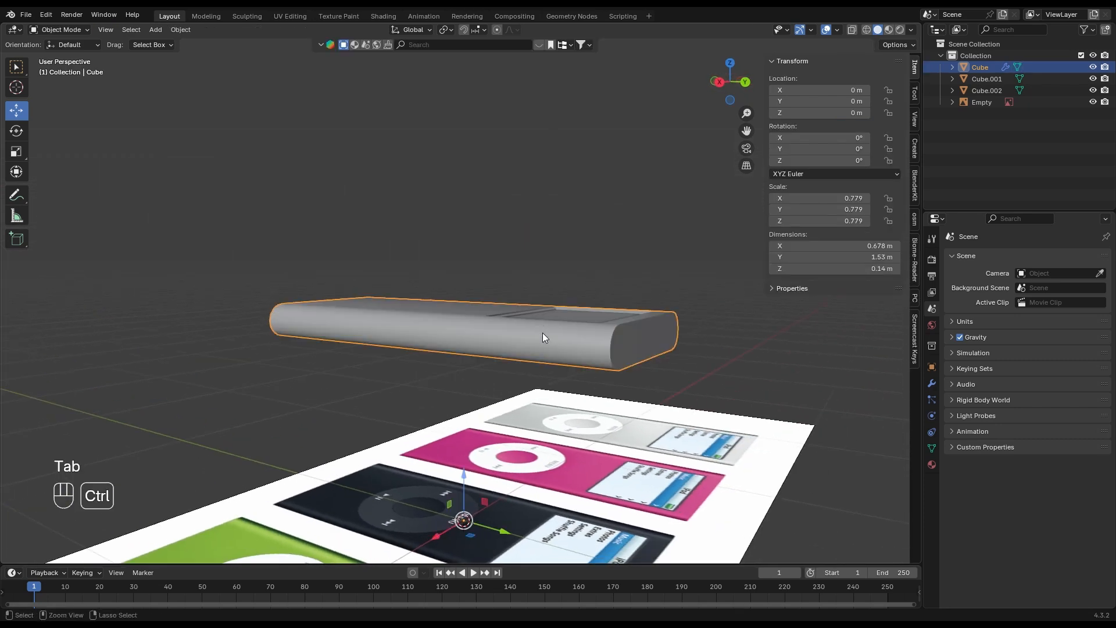
pyautogui.hotkey('ctrl', 'a')
pyautogui.click(542, 333)
pyautogui.rightClick(542, 333)
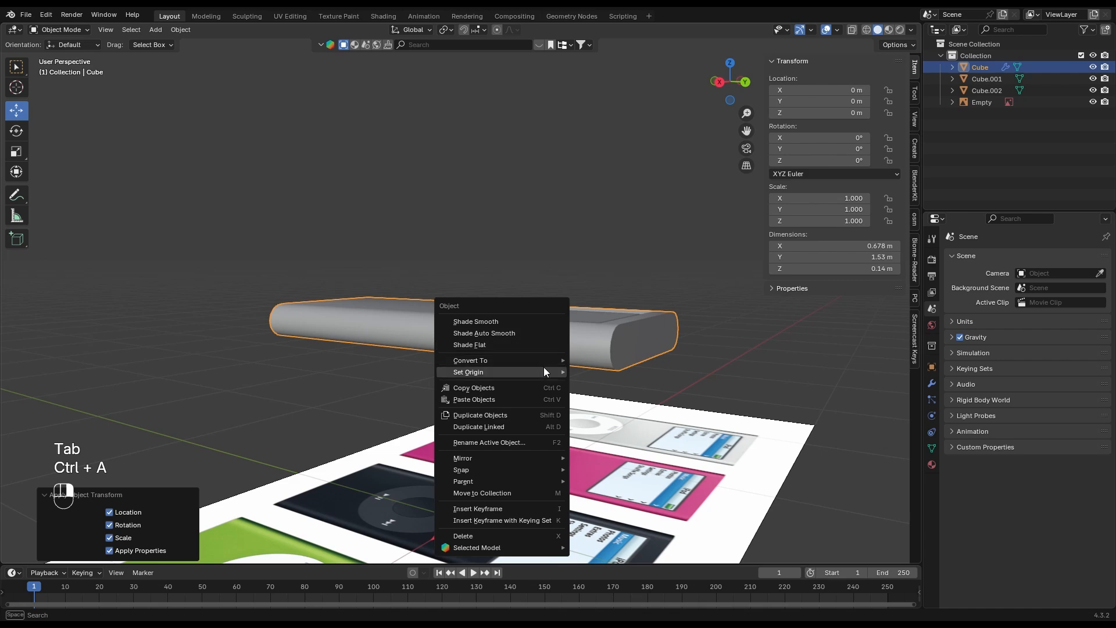
pyautogui.moveTo(545, 372)
pyautogui.click(597, 386)
# Step: Inset both selected end faces of the body by about 0.007 m in Edit Mode
pyautogui.moveTo(528, 312); pyautogui.dragTo(534, 316, button='middle')
pyautogui.press('Tab')
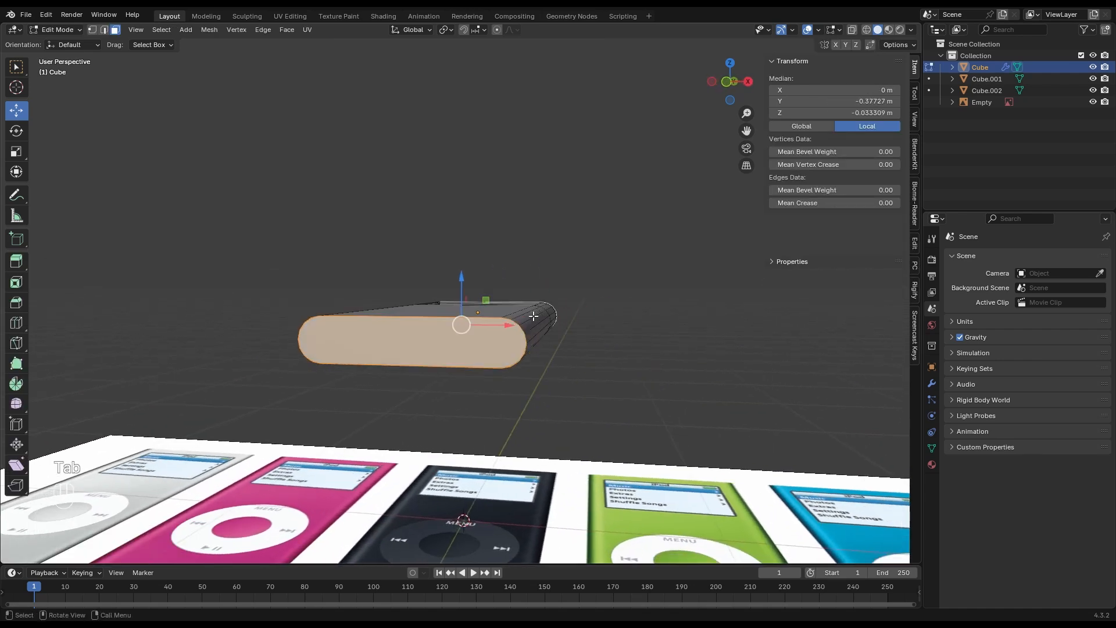
pyautogui.scroll(3, 460, 384)
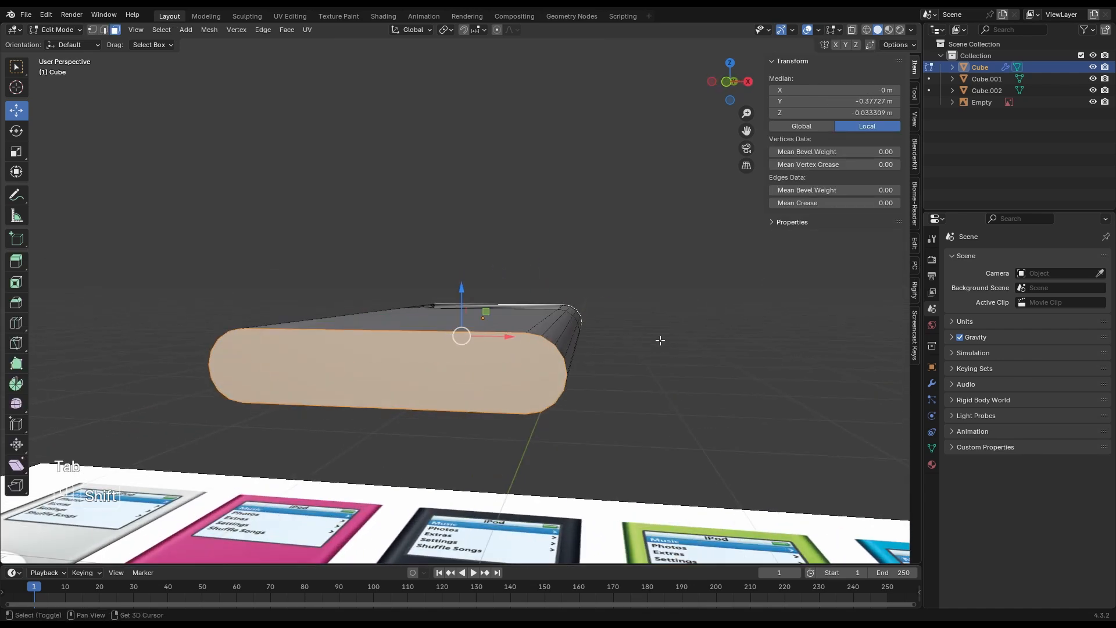
pyautogui.press('i')
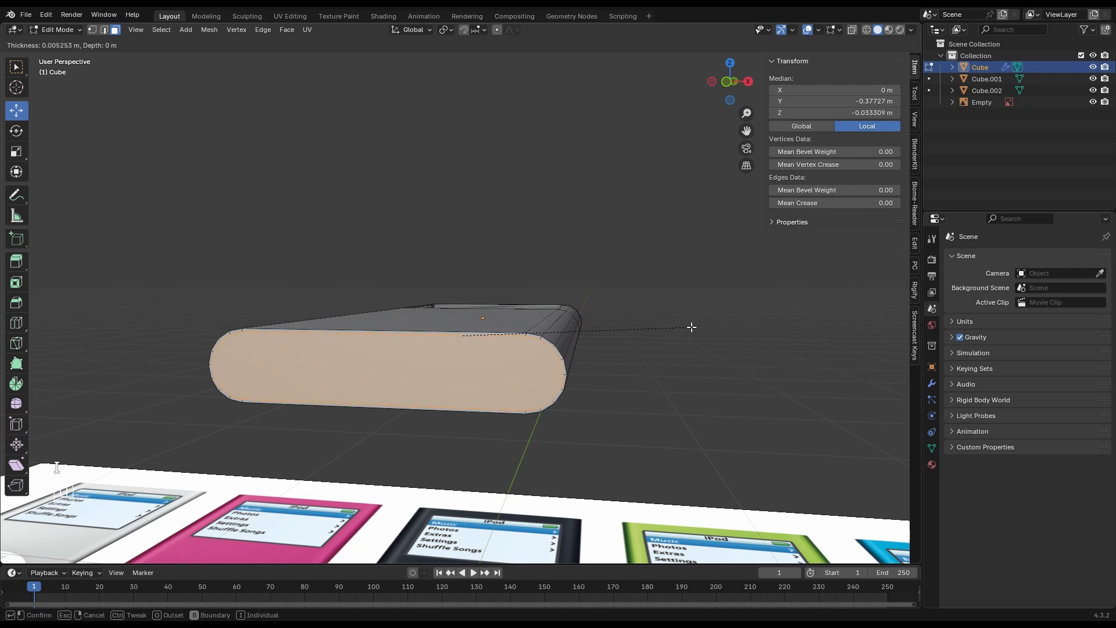
pyautogui.click(690, 328)
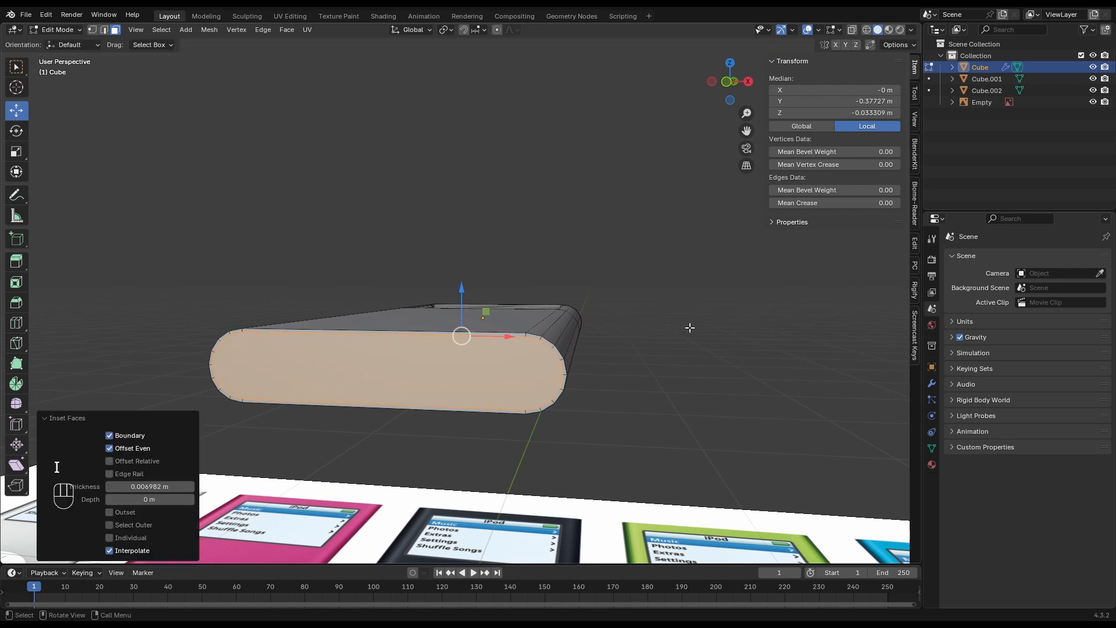
# Step: Extrude the inset end faces about 0.0069 m inward along their normals, return to Object Mode and deselect the body
pyautogui.hotkey('alt', 'e')
pyautogui.click(570, 336)
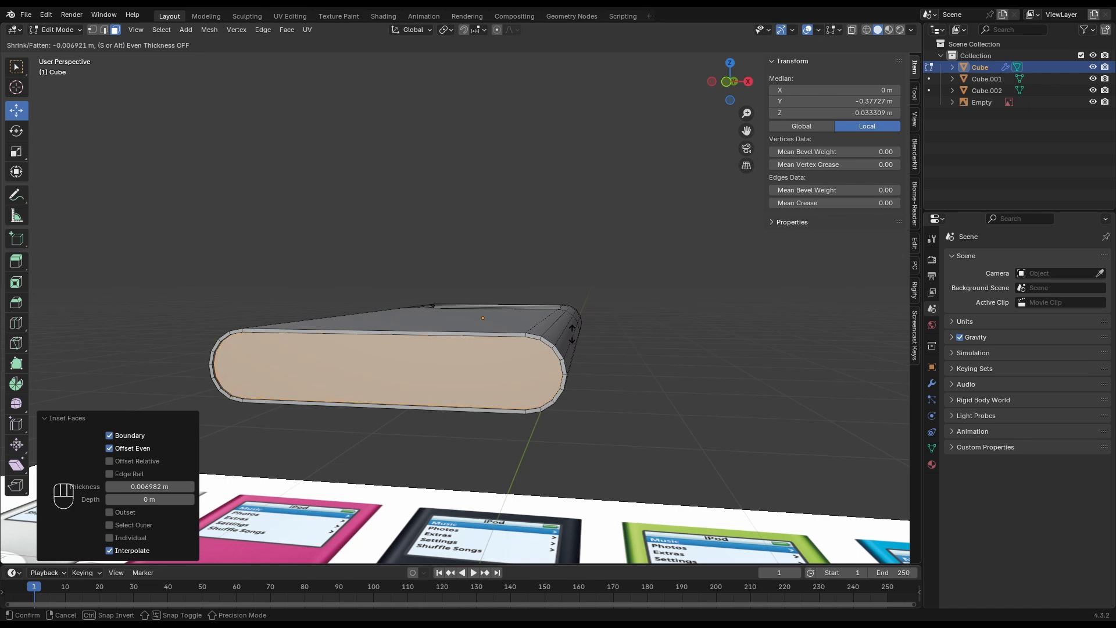
pyautogui.click(571, 336)
pyautogui.moveTo(572, 336); pyautogui.dragTo(594, 235, button='middle')
pyautogui.press('Tab')
pyautogui.click(563, 307)
pyautogui.scroll(-2, 574, 343)
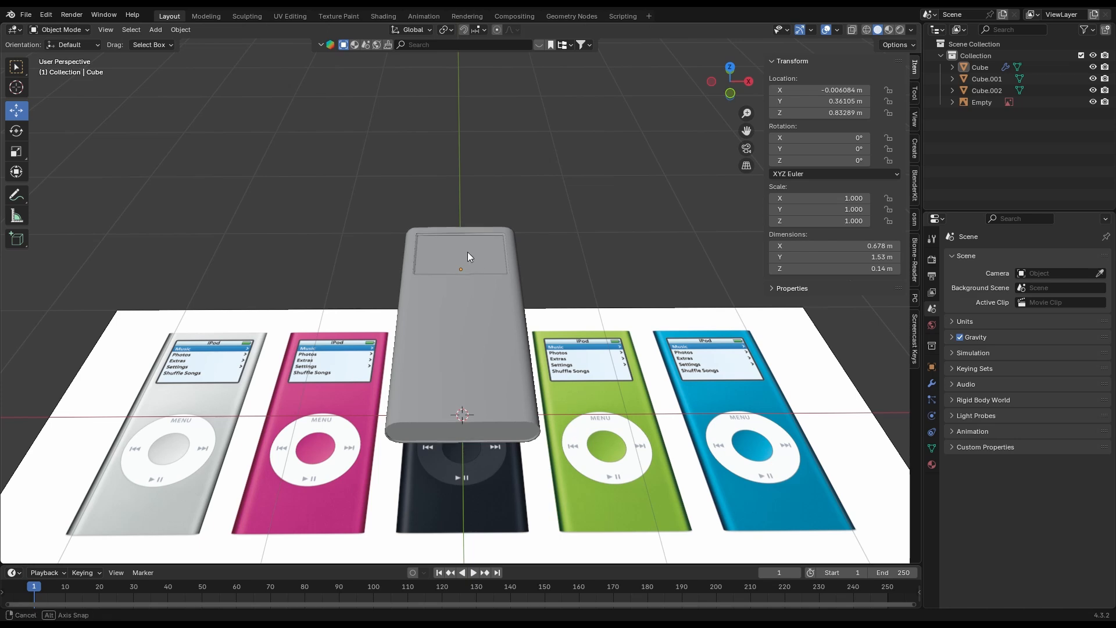
# Step: Add a cylinder mesh in top view, switch to wireframe shading and scale the cylinder uniformly to about 0.236
pyautogui.moveTo(469, 256); pyautogui.dragTo(488, 239, button='middle')
pyautogui.click(730, 67)
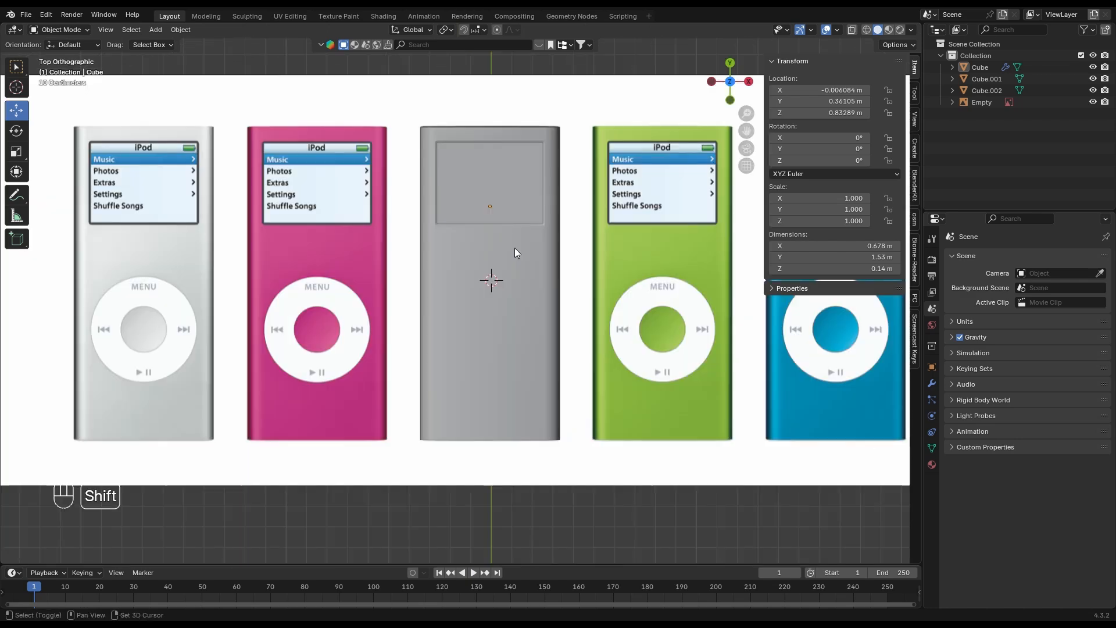
pyautogui.hotkey('shift', 'a')
pyautogui.moveTo(520, 252)
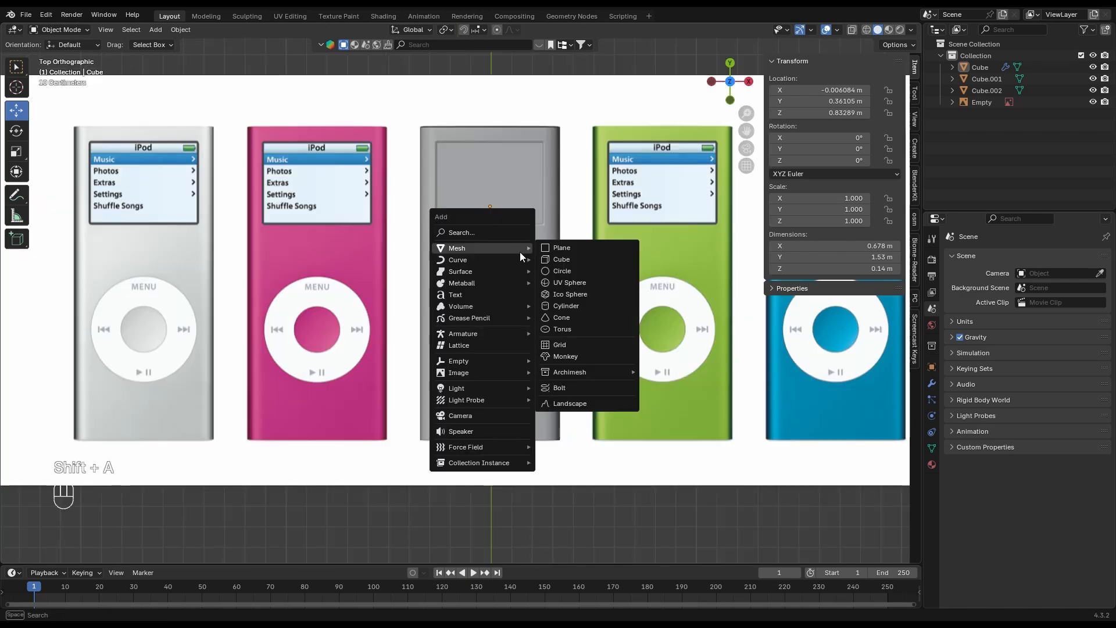
pyautogui.click(576, 305)
pyautogui.click(865, 32)
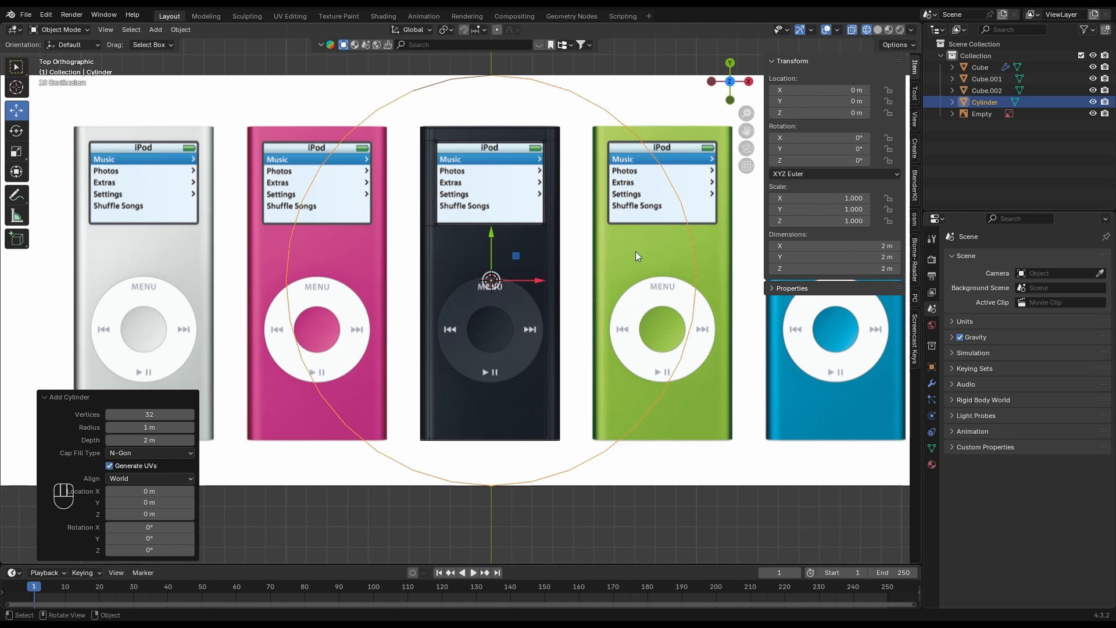
pyautogui.press('s')
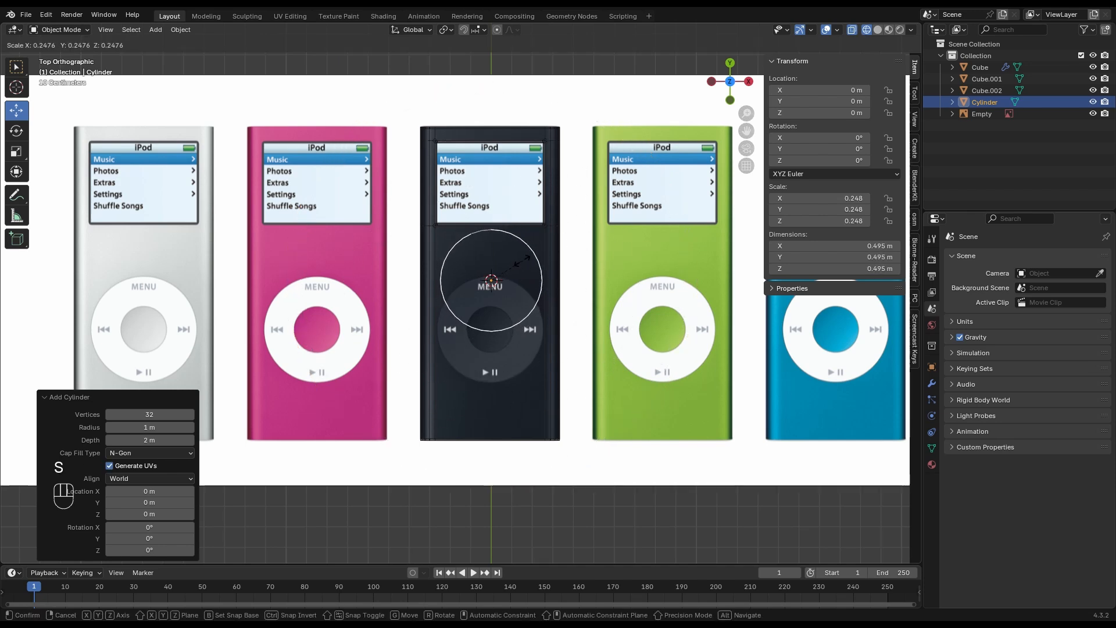
pyautogui.click(504, 241)
# Step: Move the cylinder about -0.238 m along Y onto the reference click wheel and enlarge it to about 0.514 m across
pyautogui.press('g')
pyautogui.press('y')
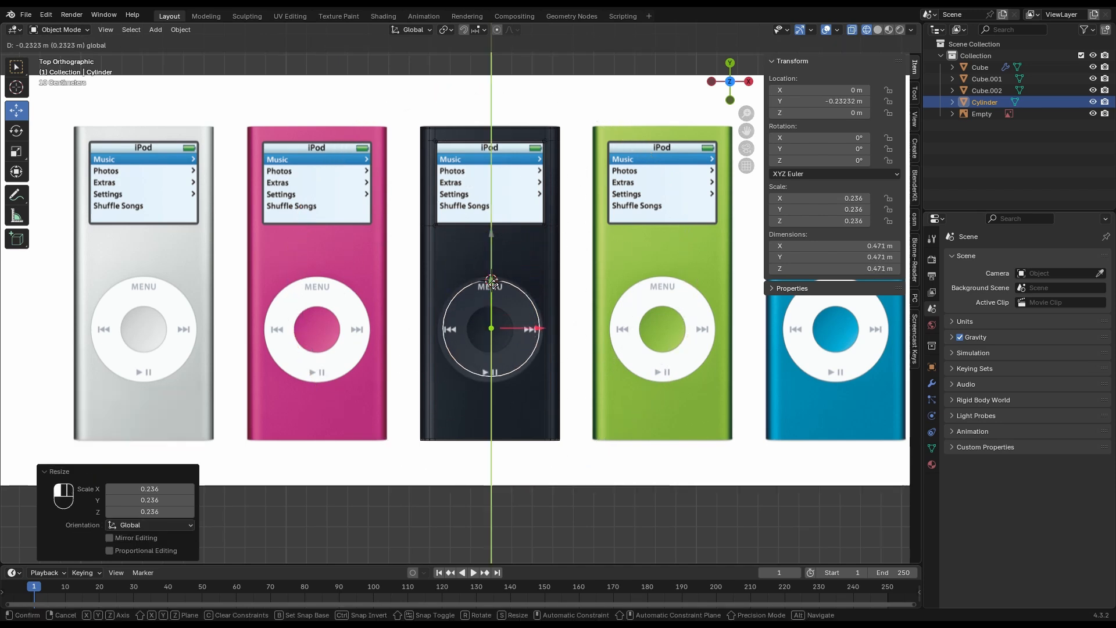
pyautogui.click(491, 283)
pyautogui.press('s')
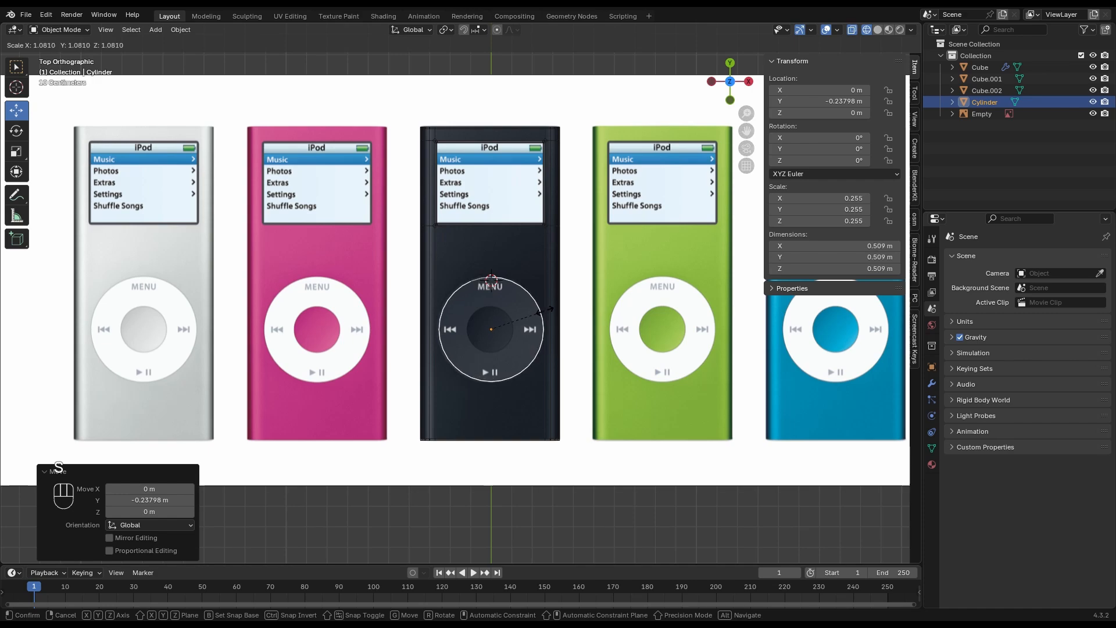
pyautogui.click(546, 311)
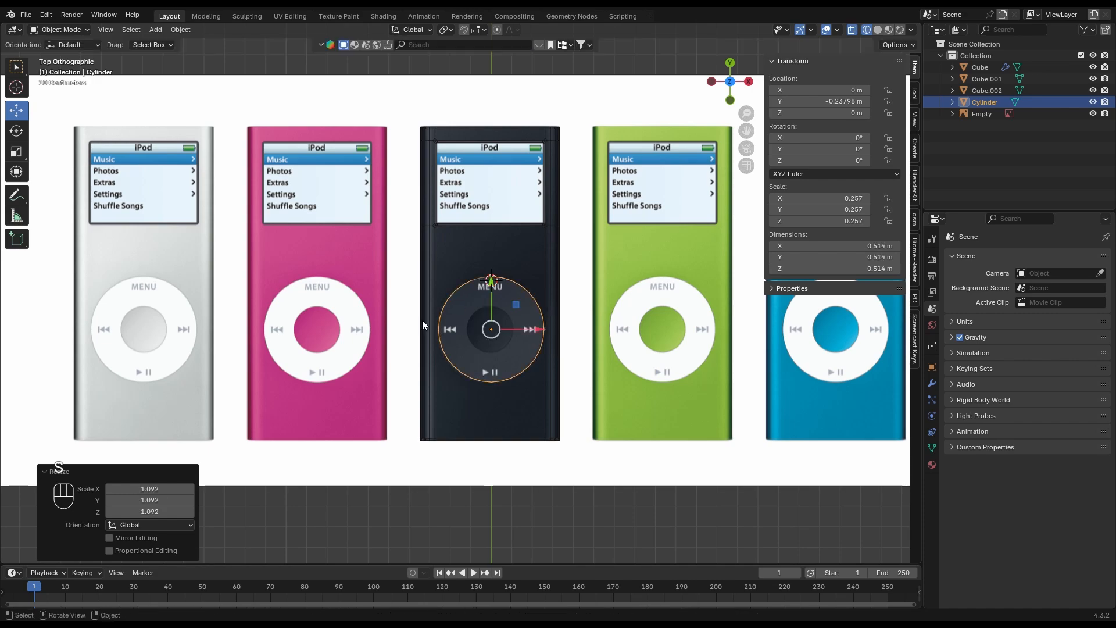
# Step: Back in solid shading, raise the cylinder about 1.218 m along Z and apply Shade Auto Smooth with a 30° angle
pyautogui.scroll(3, 461, 292)
pyautogui.keyDown('shift'); pyautogui.moveTo(525, 364); pyautogui.dragTo(527, 260, button='middle'); pyautogui.keyUp('shift')
pyautogui.click(878, 29)
pyautogui.scroll(-5, 488, 246)
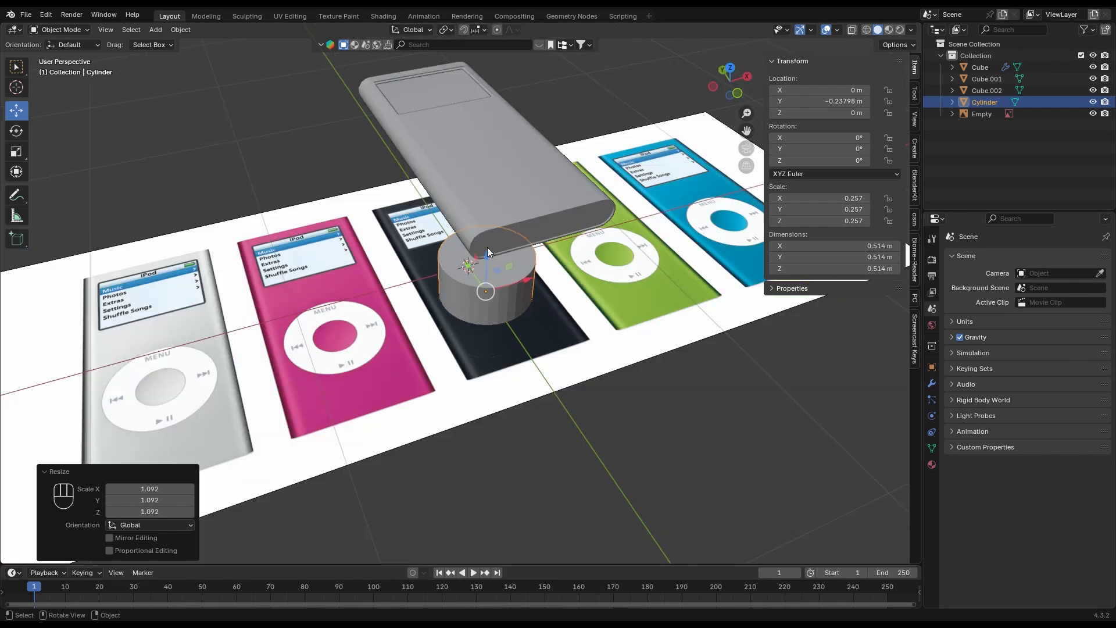
pyautogui.press('g')
pyautogui.press('z')
pyautogui.click(522, 113)
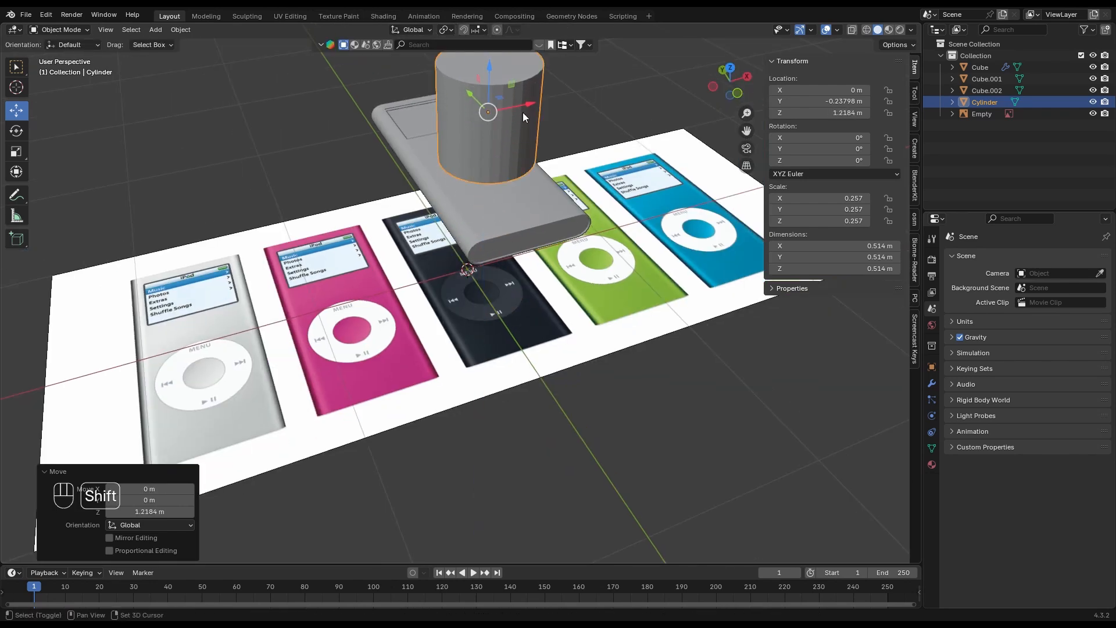
pyautogui.keyDown('shift'); pyautogui.moveTo(522, 113); pyautogui.dragTo(517, 231, button='middle'); pyautogui.keyUp('shift')
pyautogui.rightClick(508, 216)
pyautogui.click(495, 191)
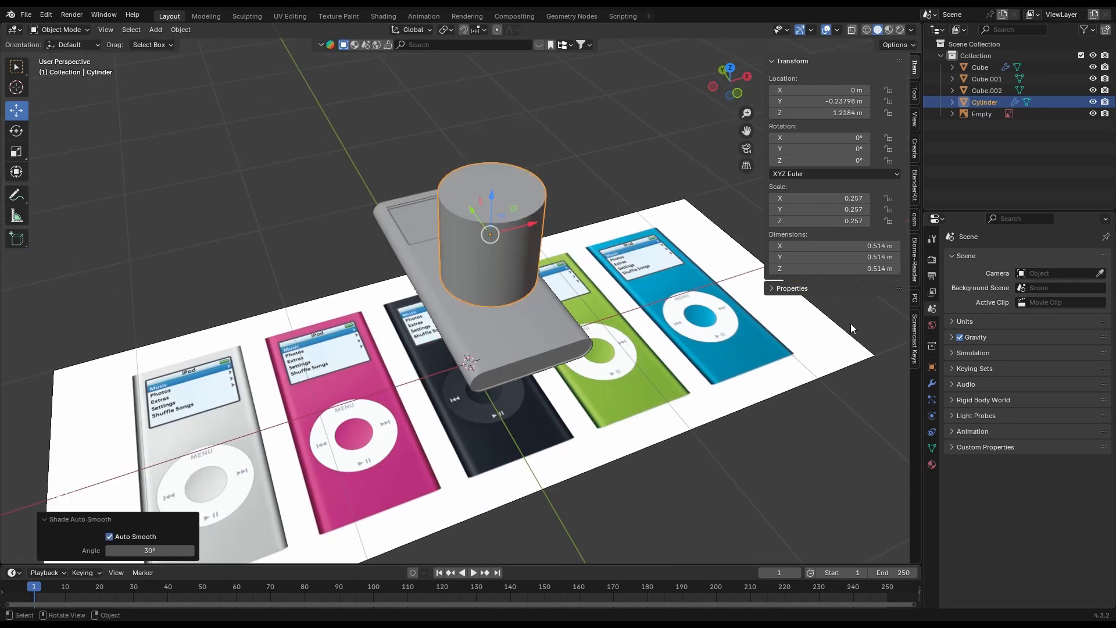
# Step: Add a Boolean modifier to the iPod body and lower the cylinder about 0.12 m along Z into the body
pyautogui.click(531, 342)
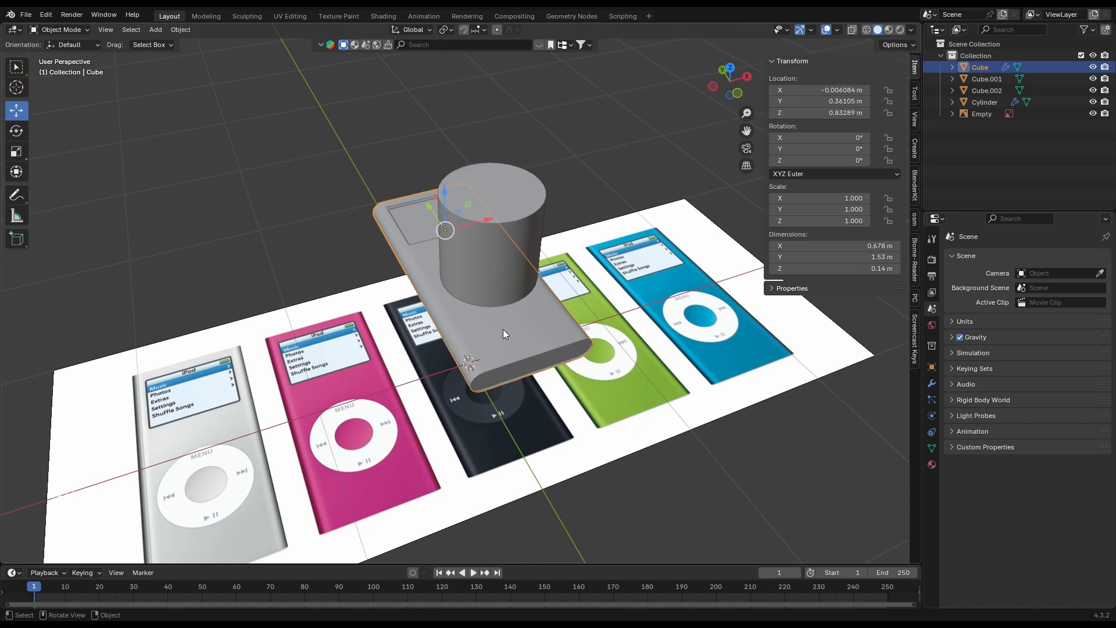
pyautogui.click(934, 382)
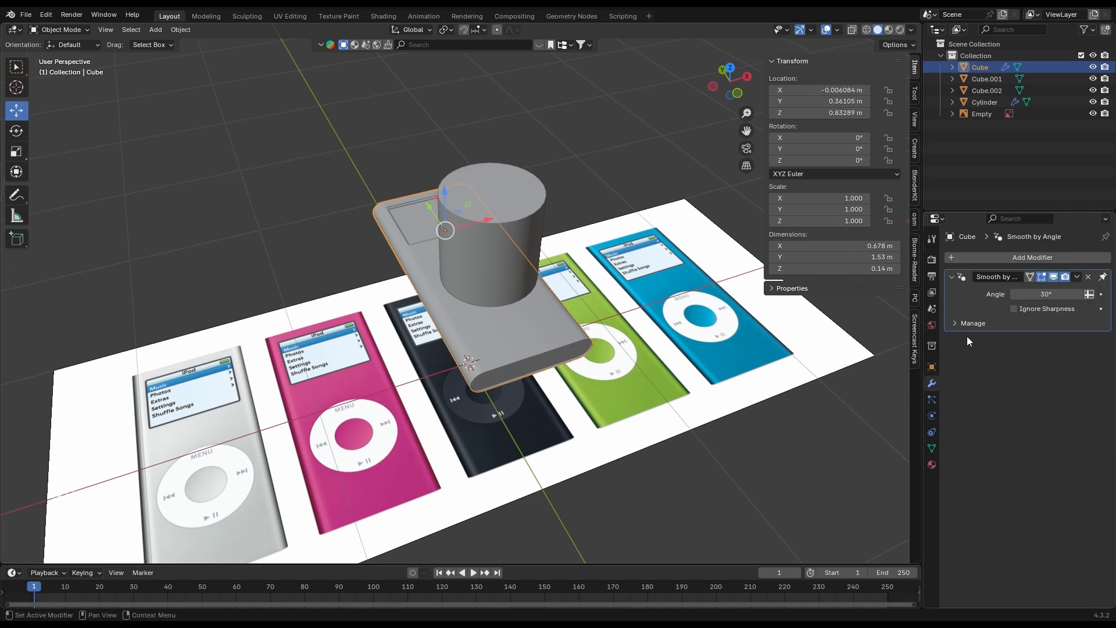
pyautogui.click(1013, 256)
pyautogui.moveTo(989, 294)
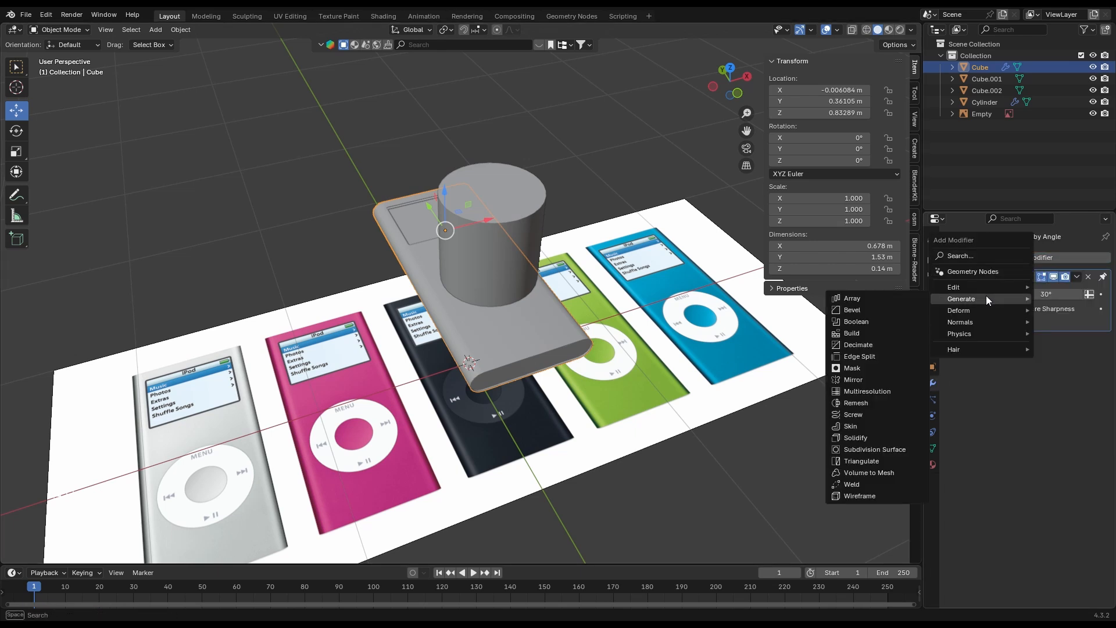
pyautogui.click(898, 321)
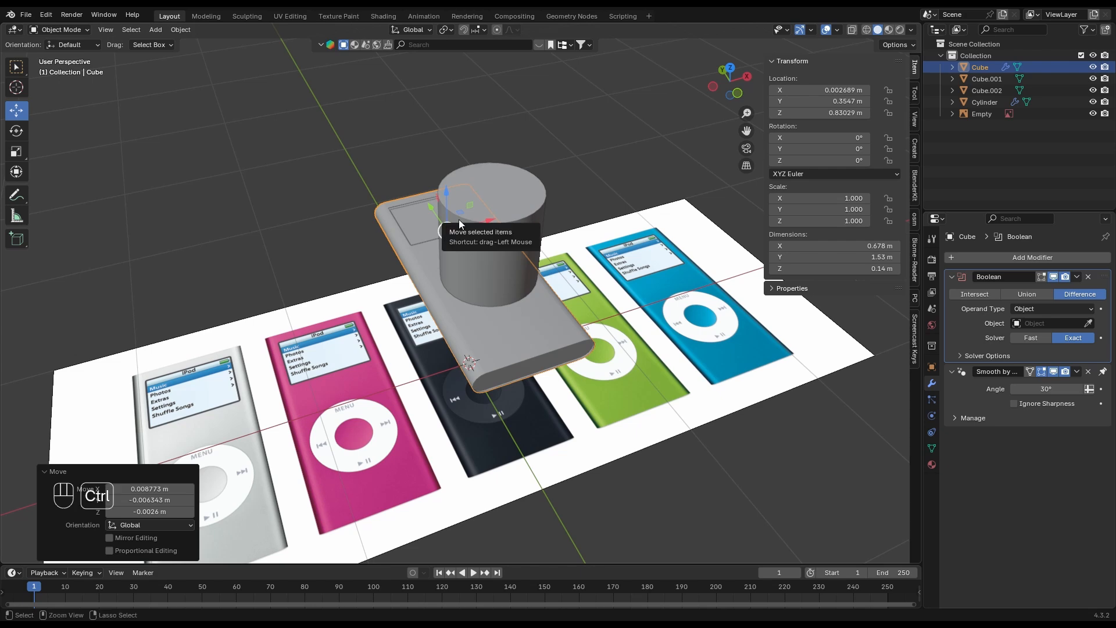
pyautogui.hotkey('ctrl', 'z')
pyautogui.moveTo(491, 196); pyautogui.dragTo(489, 221)
pyautogui.scroll(2, 497, 351)
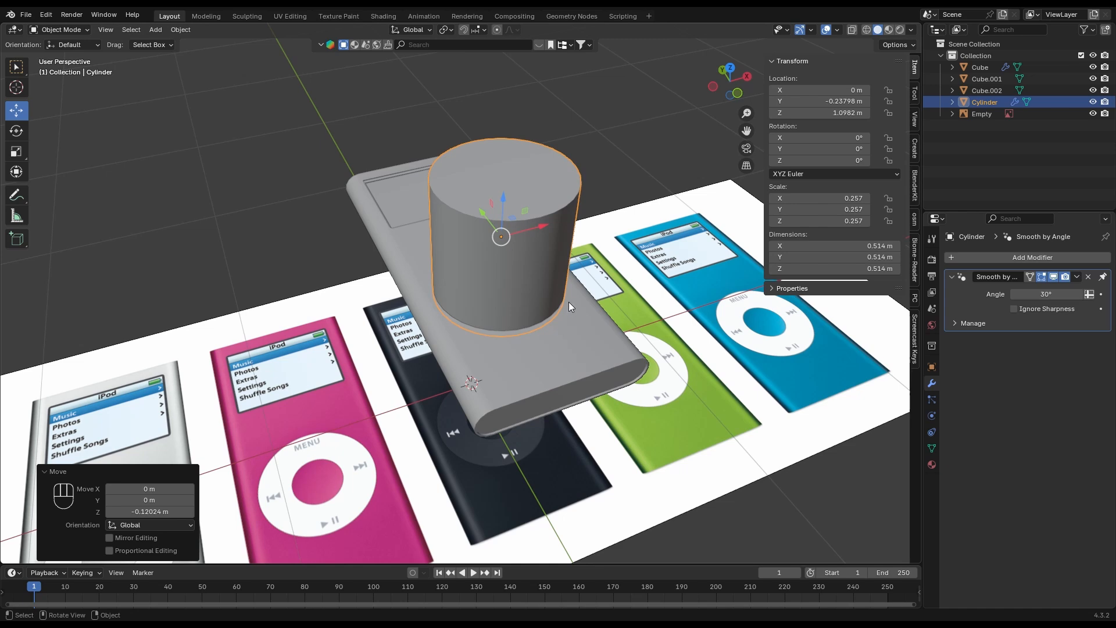
# Step: Set the cylinder as the object of the body's Boolean Difference modifier and apply the modifier
pyautogui.click(574, 318)
pyautogui.click(1088, 323)
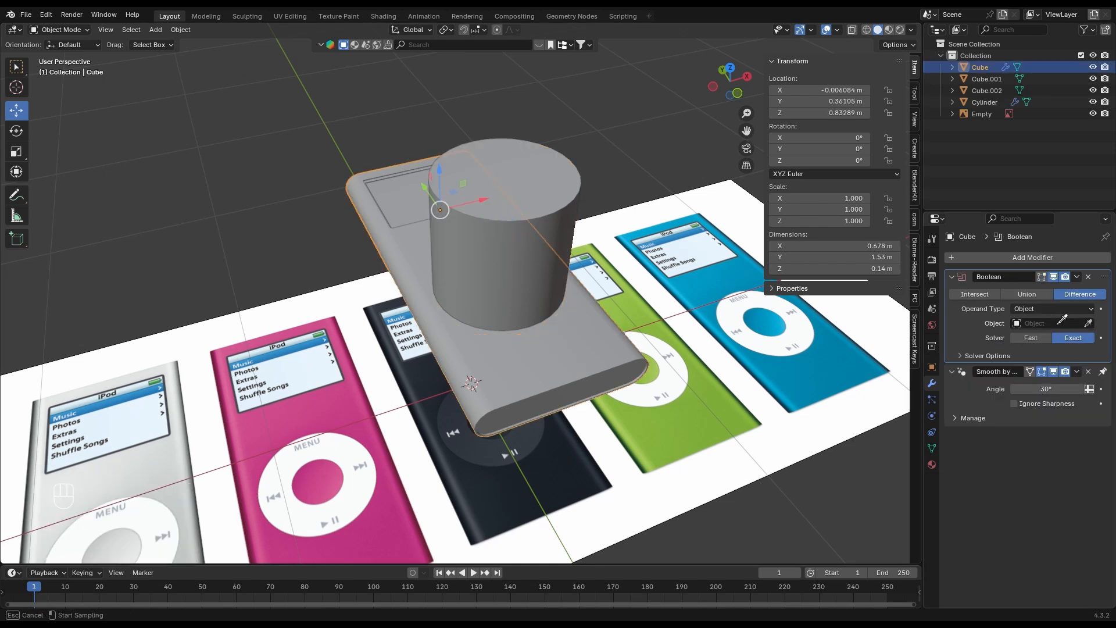
pyautogui.click(478, 218)
pyautogui.click(1077, 277)
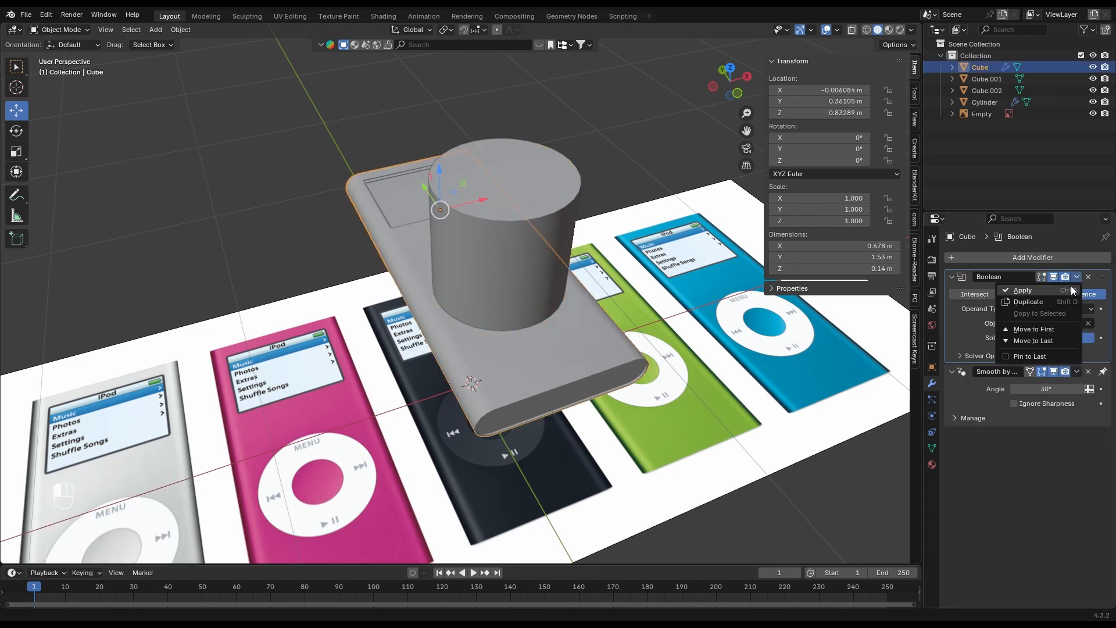
pyautogui.click(1069, 287)
# Step: Raise the cutter cylinder about 1 m along Z, well clear of the iPod body
pyautogui.click(472, 241)
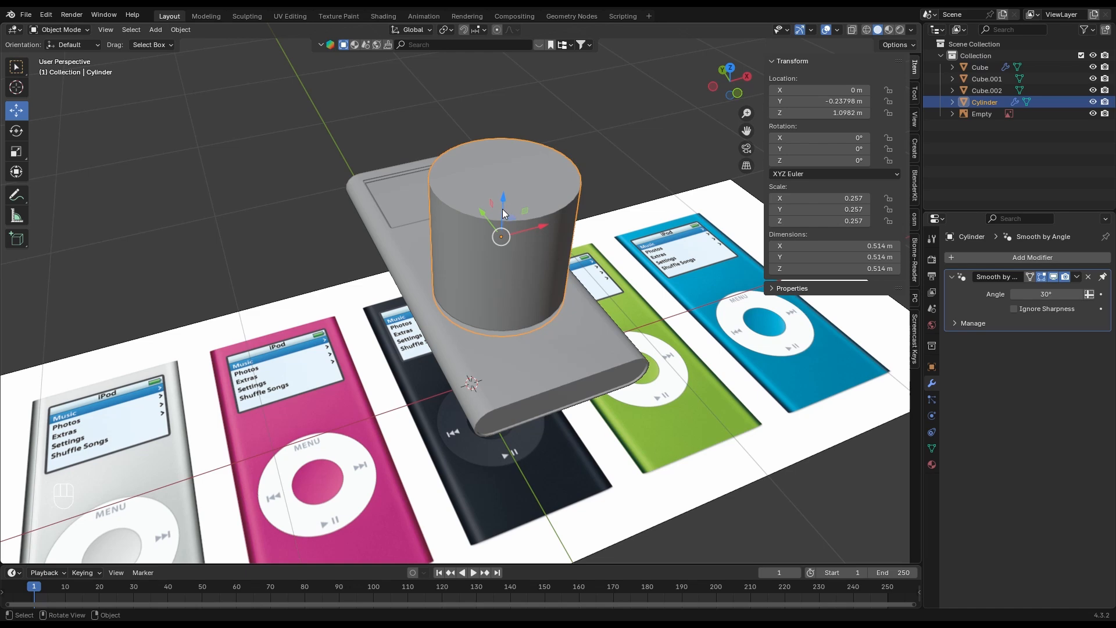
pyautogui.moveTo(503, 208); pyautogui.dragTo(501, 47)
pyautogui.scroll(-3, 499, 176)
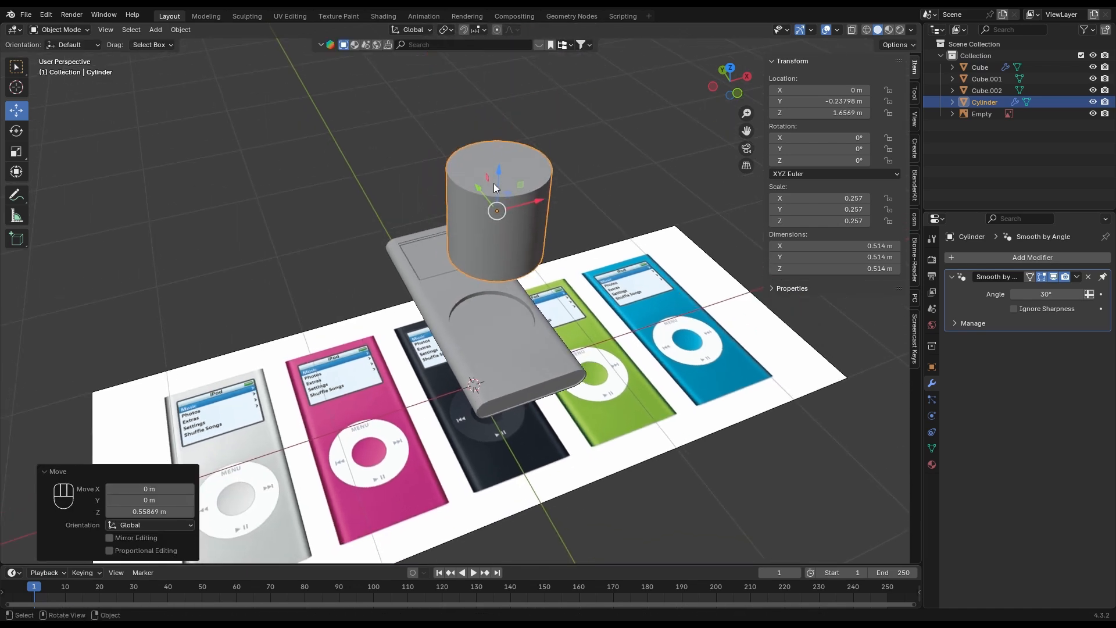
pyautogui.moveTo(494, 170); pyautogui.dragTo(540, 109)
# Step: Duplicate the cylinder, lower the copy about 0.71 m along Z and hide the original
pyautogui.hotkey('shift', 'd')
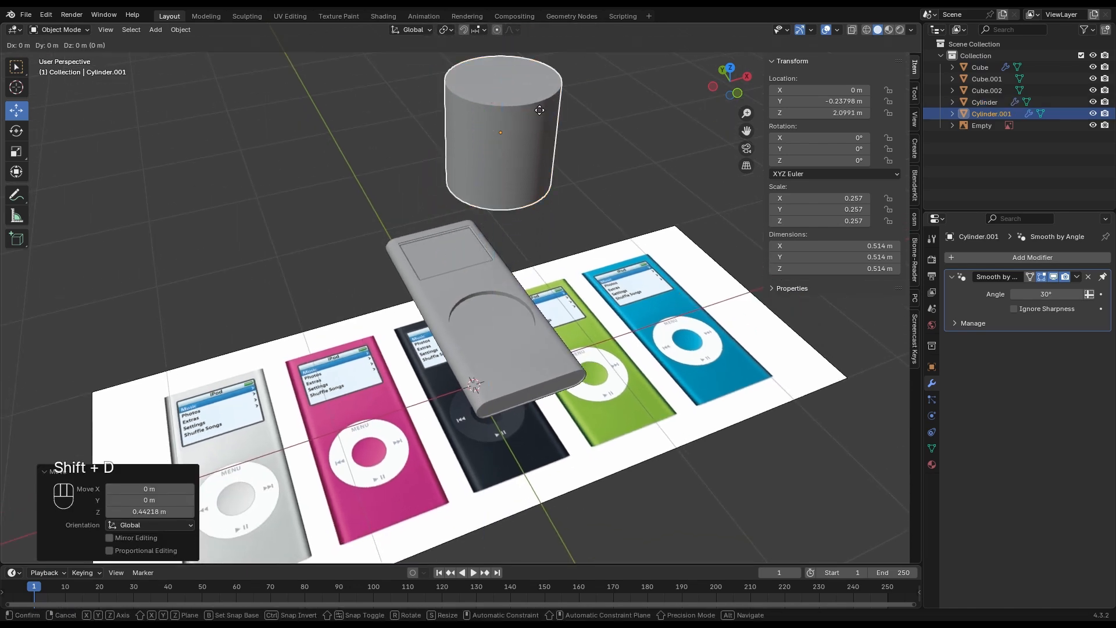
pyautogui.press('z')
pyautogui.click(511, 134)
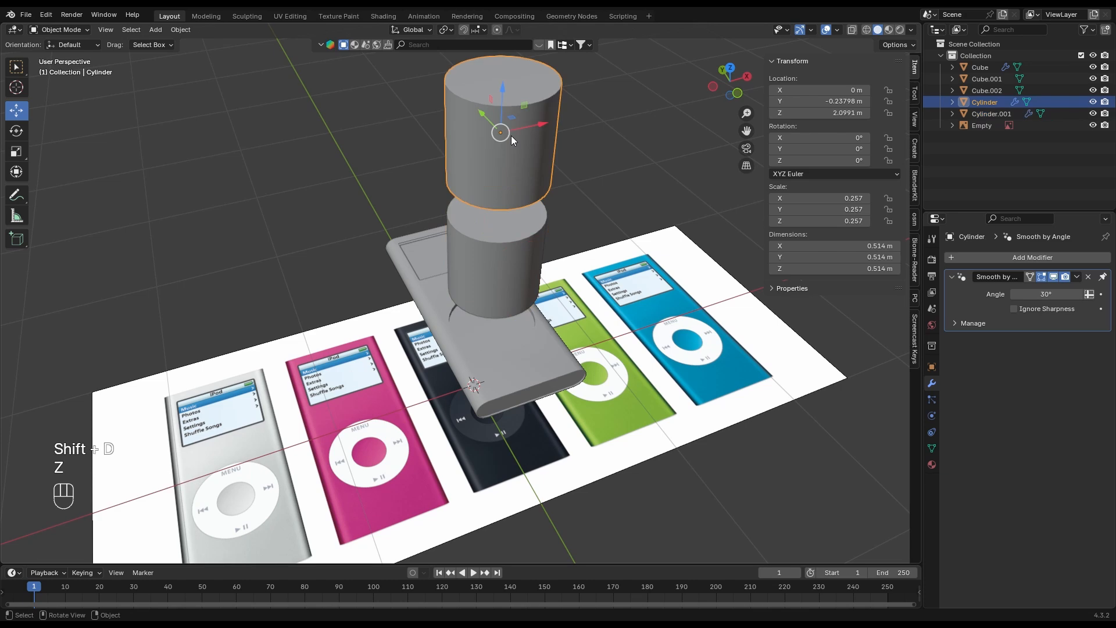
pyautogui.press('h')
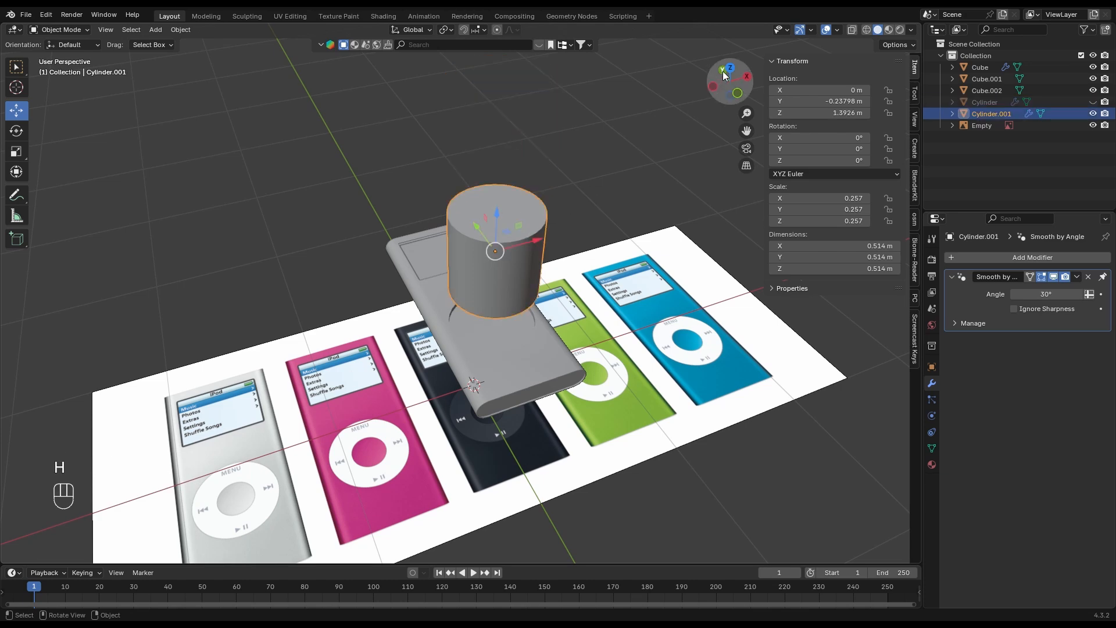
# Step: Scale the duplicate cylinder to about 0.22 m across to match the reference's centre button and shift it about 0.004 m along negative X
pyautogui.click(730, 68)
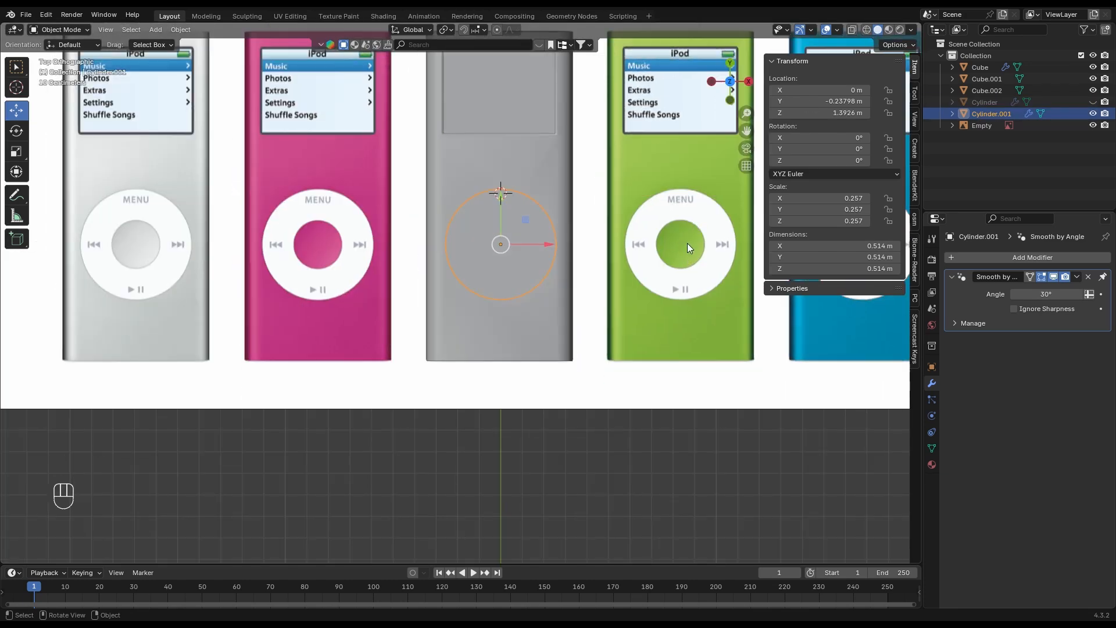
pyautogui.click(853, 29)
pyautogui.scroll(4, 525, 255)
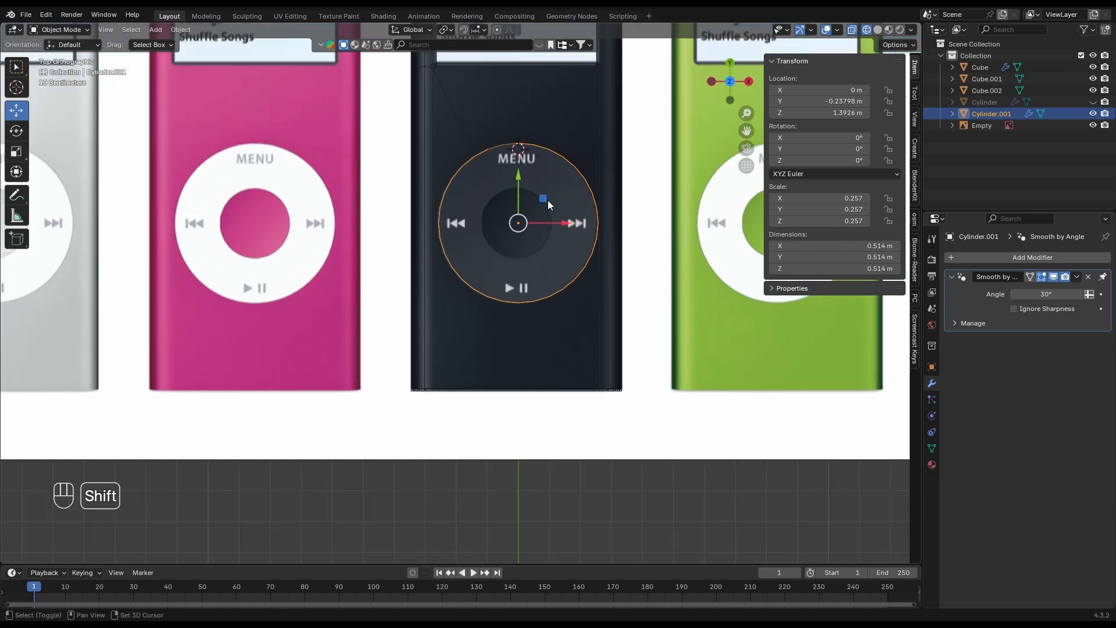
pyautogui.press('s')
pyautogui.click(535, 297)
pyautogui.hotkey('alt', 'z')
pyautogui.press('g')
pyautogui.press('x')
pyautogui.click(570, 314)
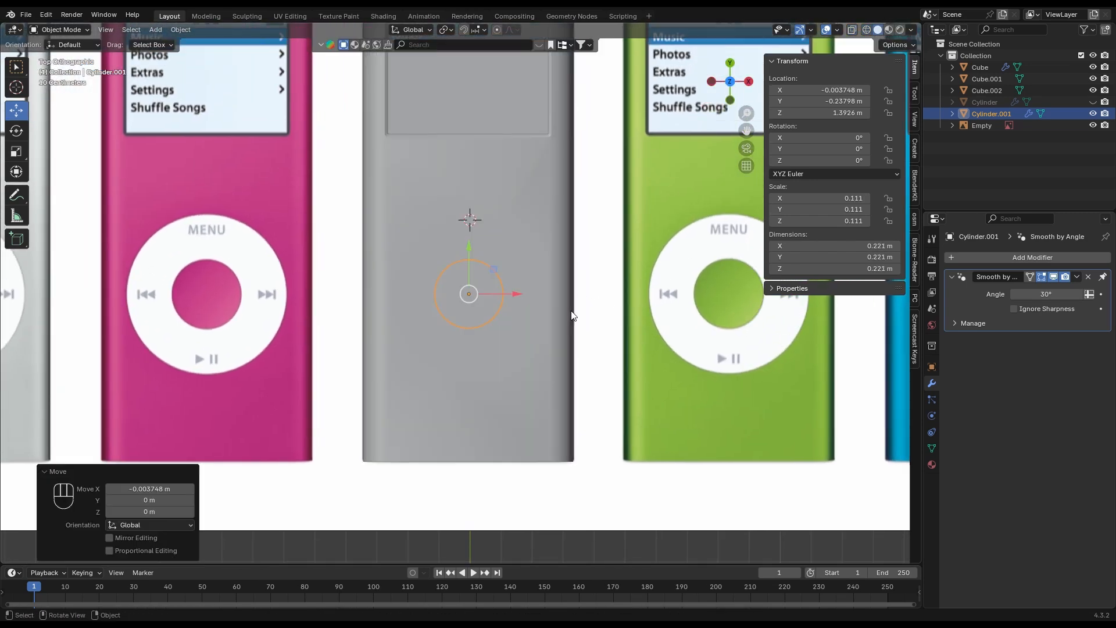
# Step: Enable vertex snapping and lower the small cylinder about 0.44 m along Z into the click-wheel recess
pyautogui.moveTo(570, 314); pyautogui.dragTo(650, 229, button='middle')
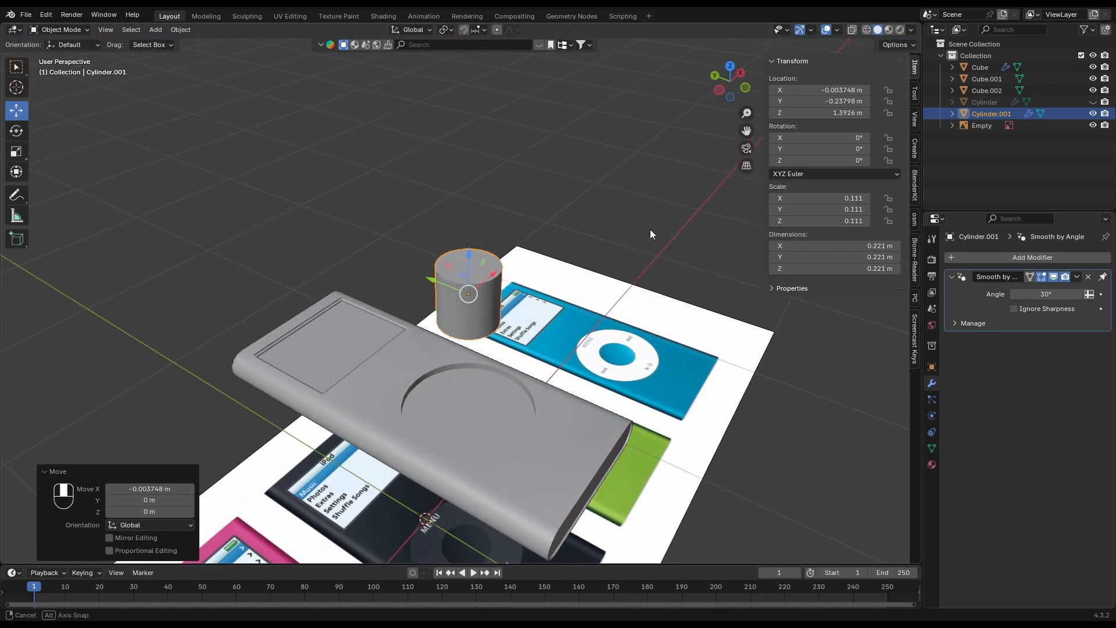
pyautogui.click(477, 30)
pyautogui.click(459, 113)
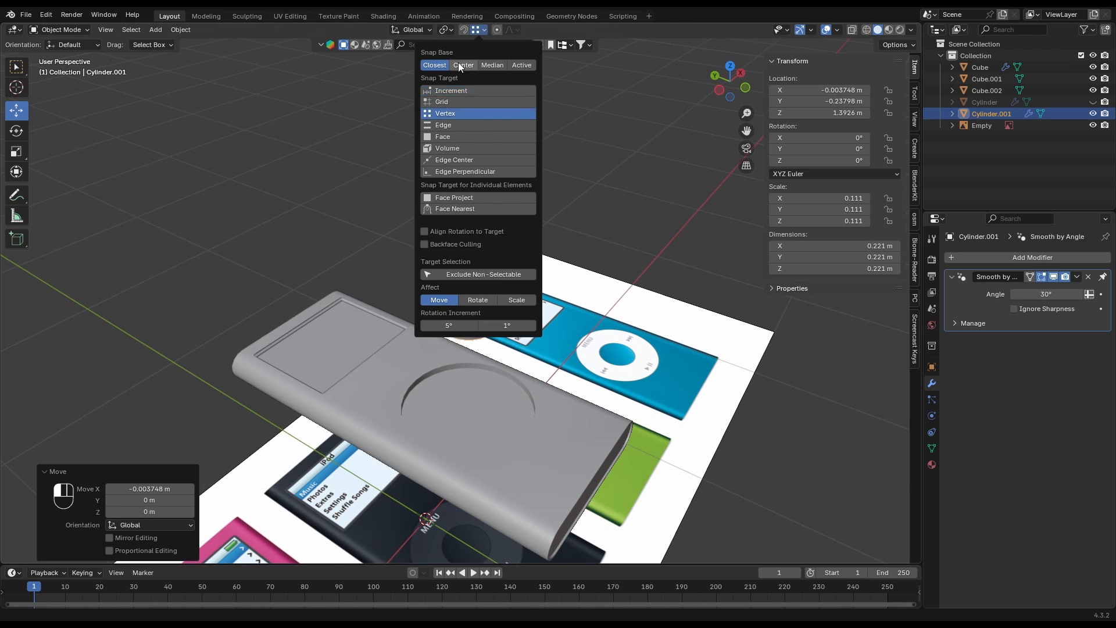
pyautogui.click(463, 30)
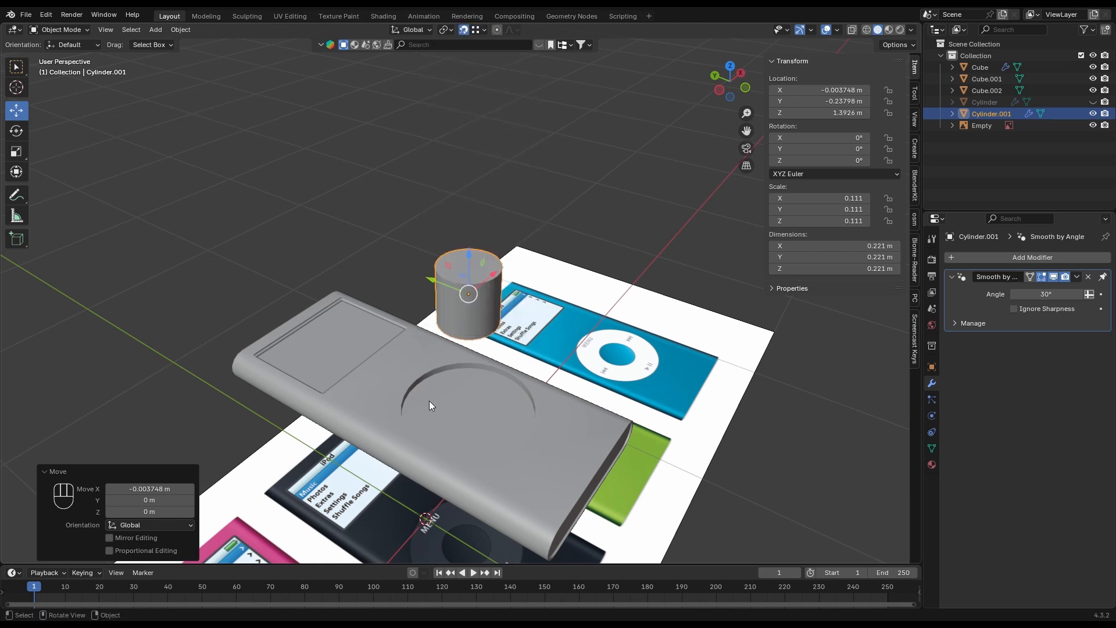
pyautogui.keyDown('shift'); pyautogui.moveTo(429, 399); pyautogui.dragTo(411, 367, button='middle'); pyautogui.keyUp('shift')
pyautogui.scroll(2, 411, 368)
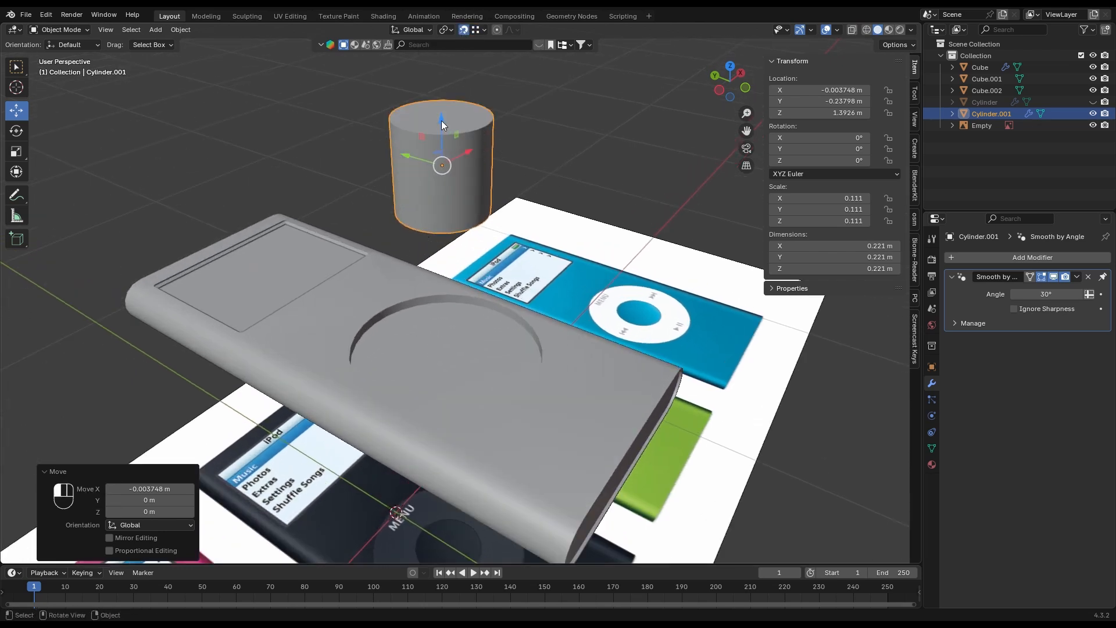
pyautogui.moveTo(441, 120); pyautogui.dragTo(381, 322)
# Step: Lower the small cylinder's top face to form a thin button disc about 0.029 m high
pyautogui.press('Tab')
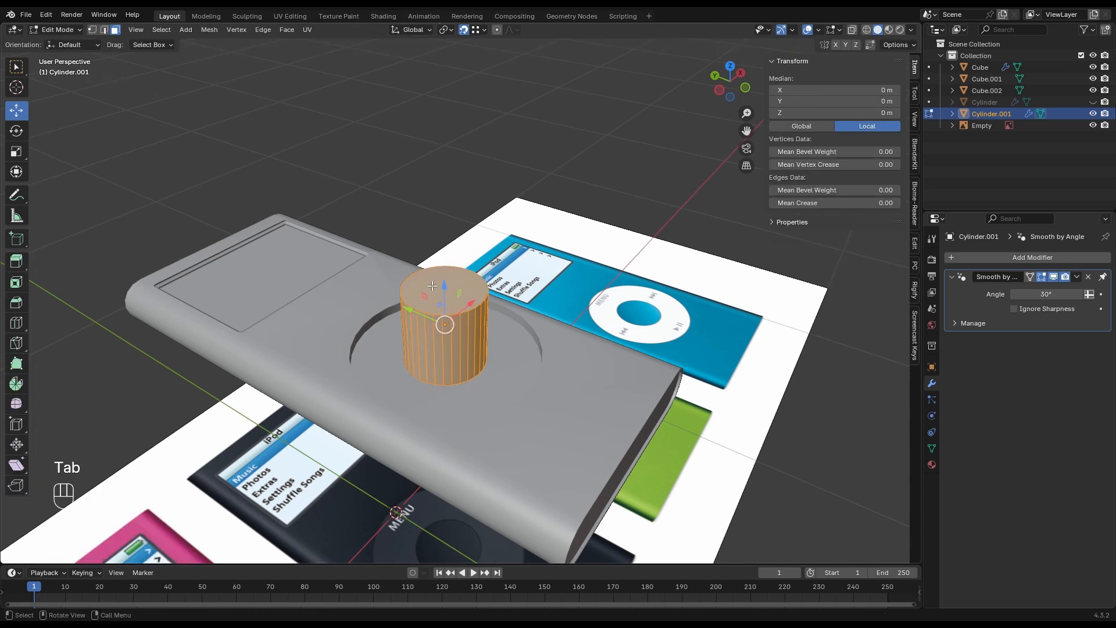
pyautogui.click(432, 286)
pyautogui.moveTo(444, 251); pyautogui.dragTo(447, 366)
pyautogui.press('Tab')
pyautogui.moveTo(584, 327); pyautogui.dragTo(545, 349, button='middle')
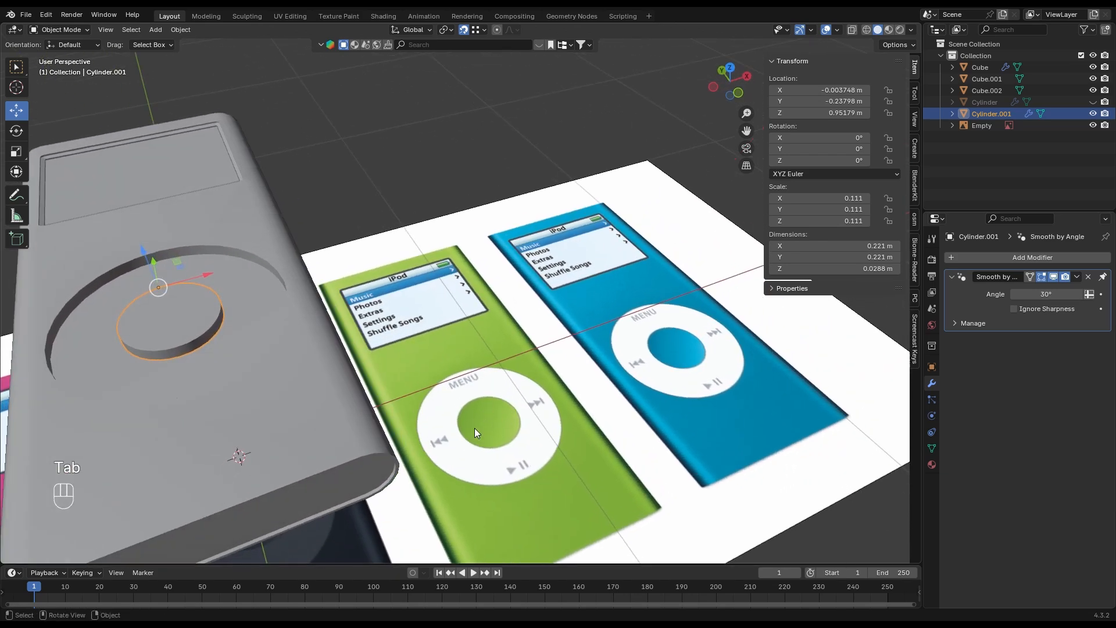
pyautogui.keyDown('shift'); pyautogui.moveTo(474, 428); pyautogui.dragTo(511, 301, button='middle'); pyautogui.keyUp('shift')
pyautogui.keyDown('shift'); pyautogui.moveTo(343, 220); pyautogui.dragTo(438, 203, button='middle'); pyautogui.keyUp('shift')
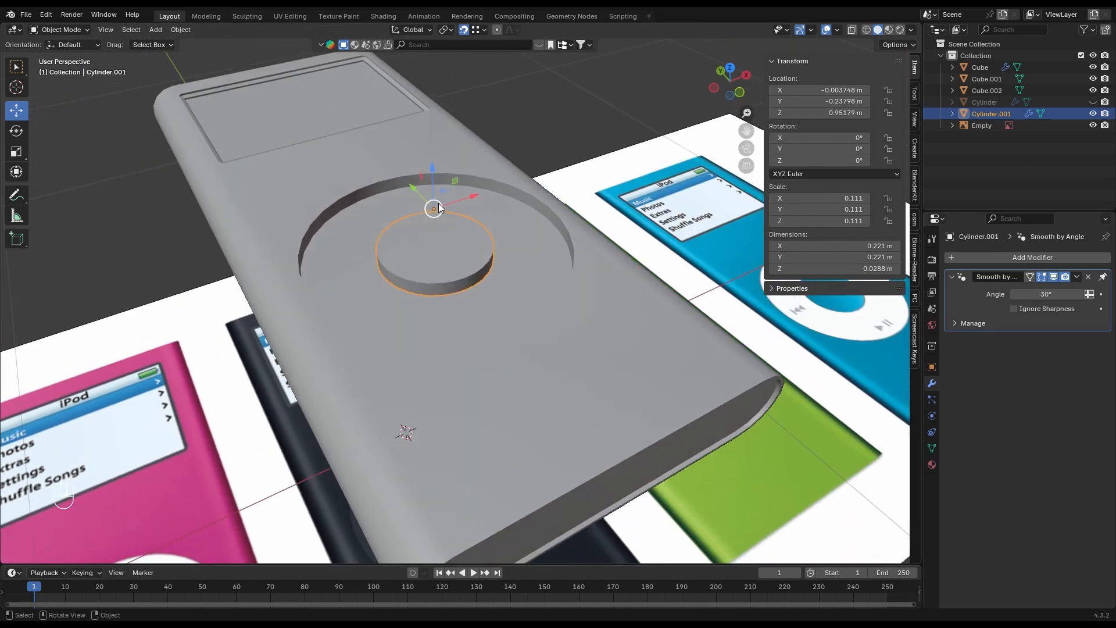
# Step: Apply all transforms to the button disc and set its origin to geometry
pyautogui.hotkey('ctrl', 'a')
pyautogui.click(437, 204)
pyautogui.rightClick(437, 204)
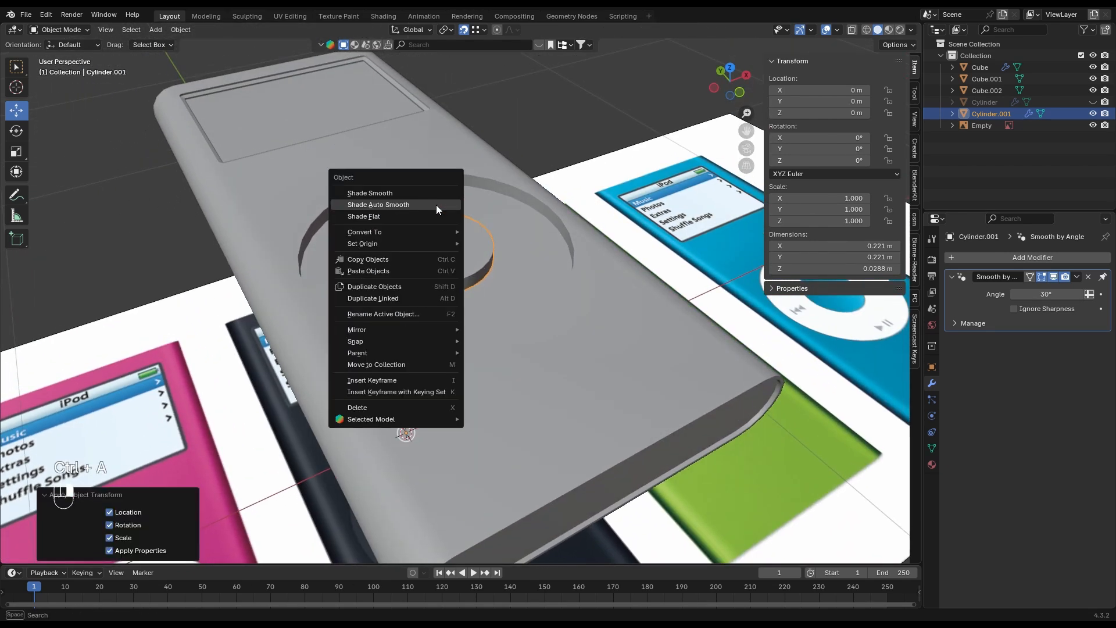
pyautogui.moveTo(432, 239)
pyautogui.click(490, 254)
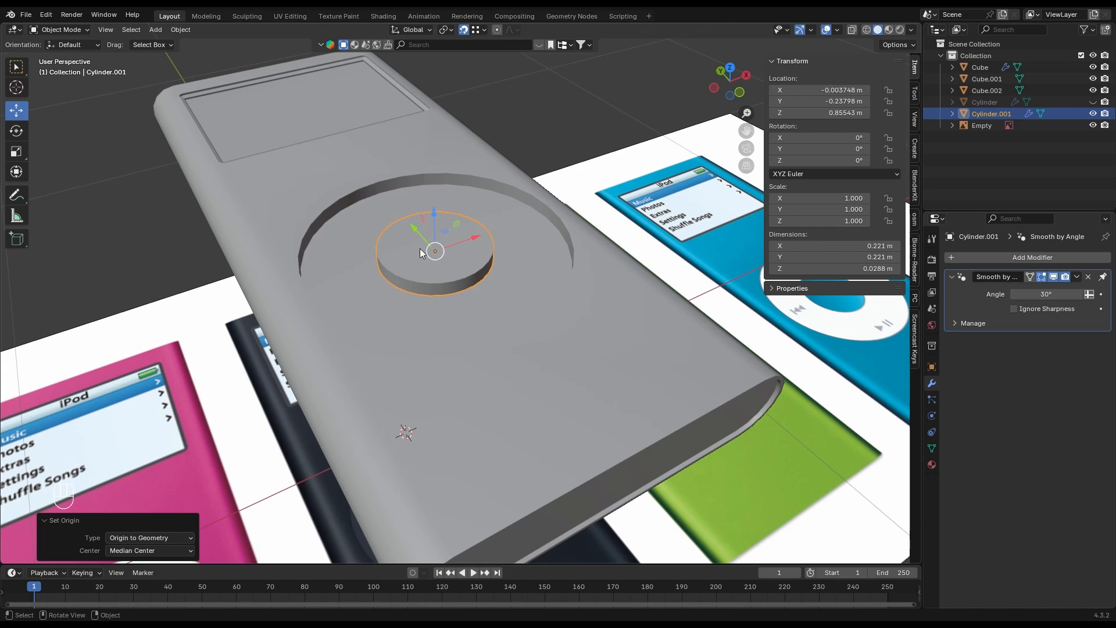
# Step: Add level 1 subdivision to the button disc and dish its top with an inset about 0.074 m thick, lowered about 0.004 m
pyautogui.hotkey('ctrl', '1')
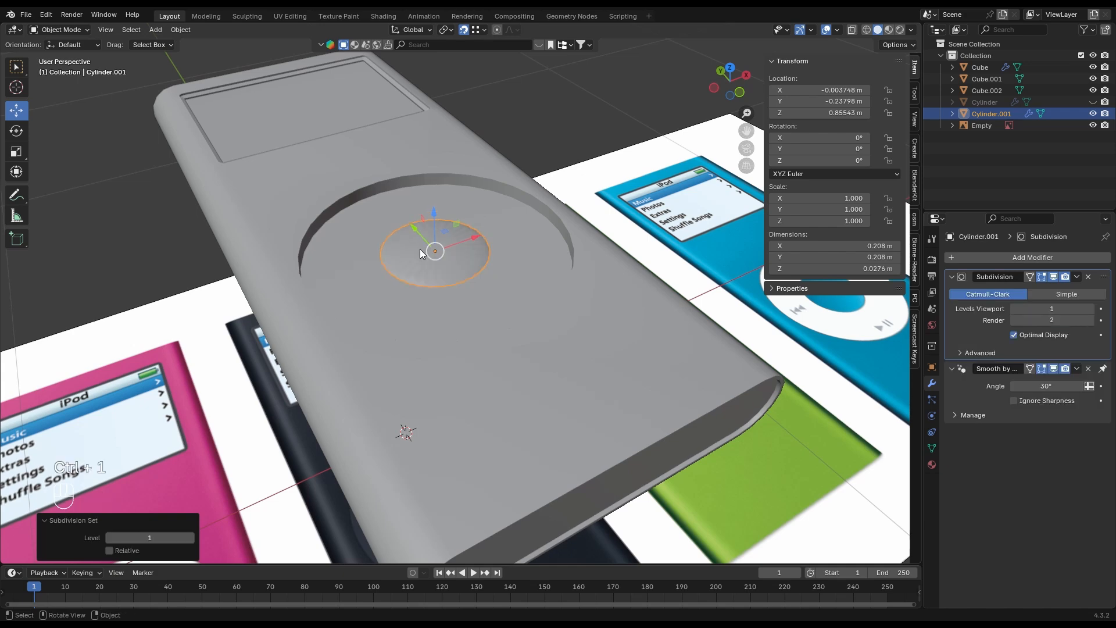
pyautogui.scroll(1, 430, 245)
pyautogui.press('Tab')
pyautogui.moveTo(436, 240); pyautogui.dragTo(487, 274, button='middle')
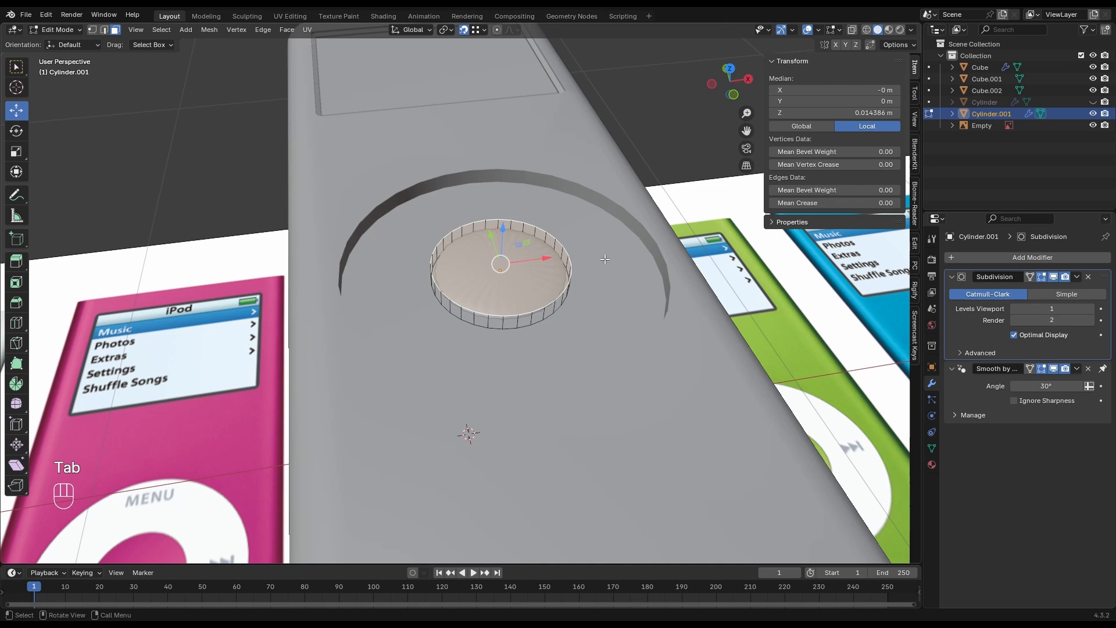
pyautogui.press('i')
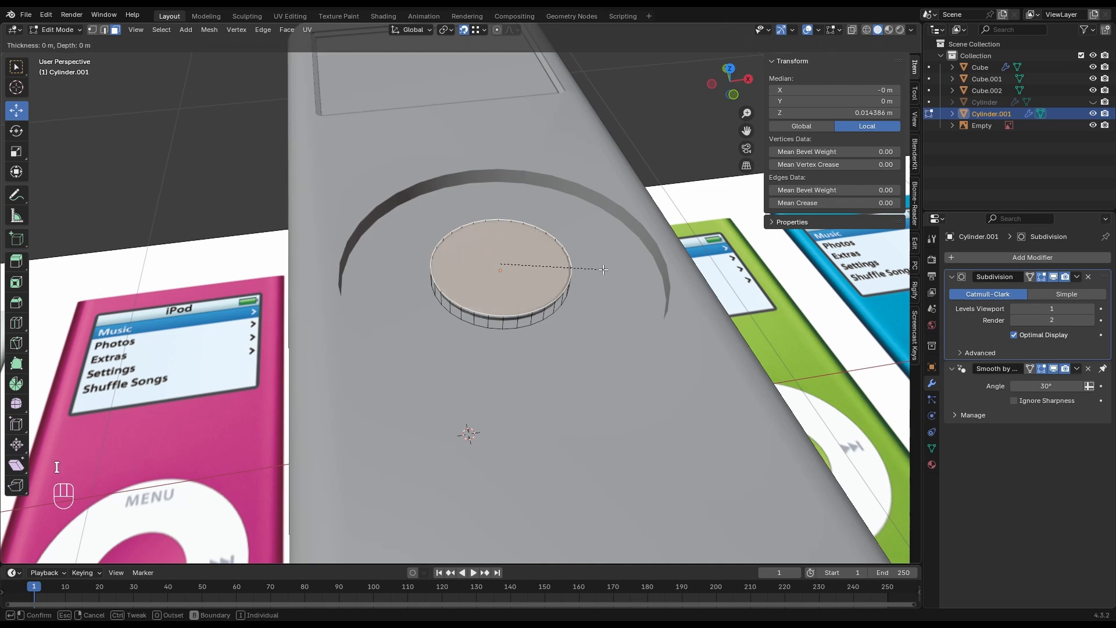
pyautogui.click(557, 262)
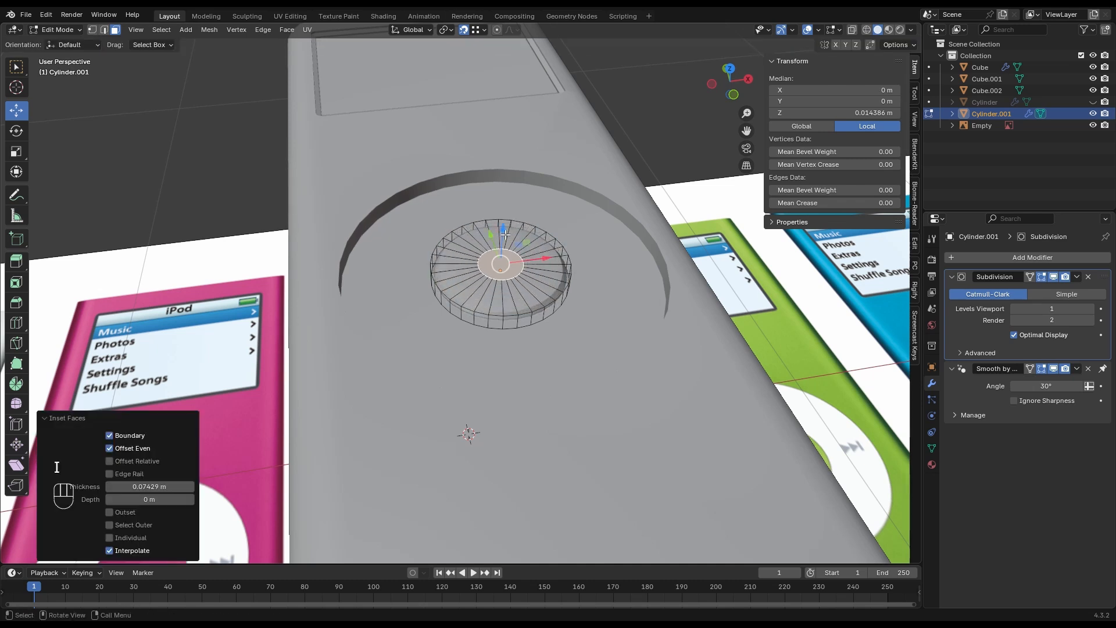
pyautogui.moveTo(502, 230); pyautogui.dragTo(501, 234)
pyautogui.hotkey('shift', 'Tab')
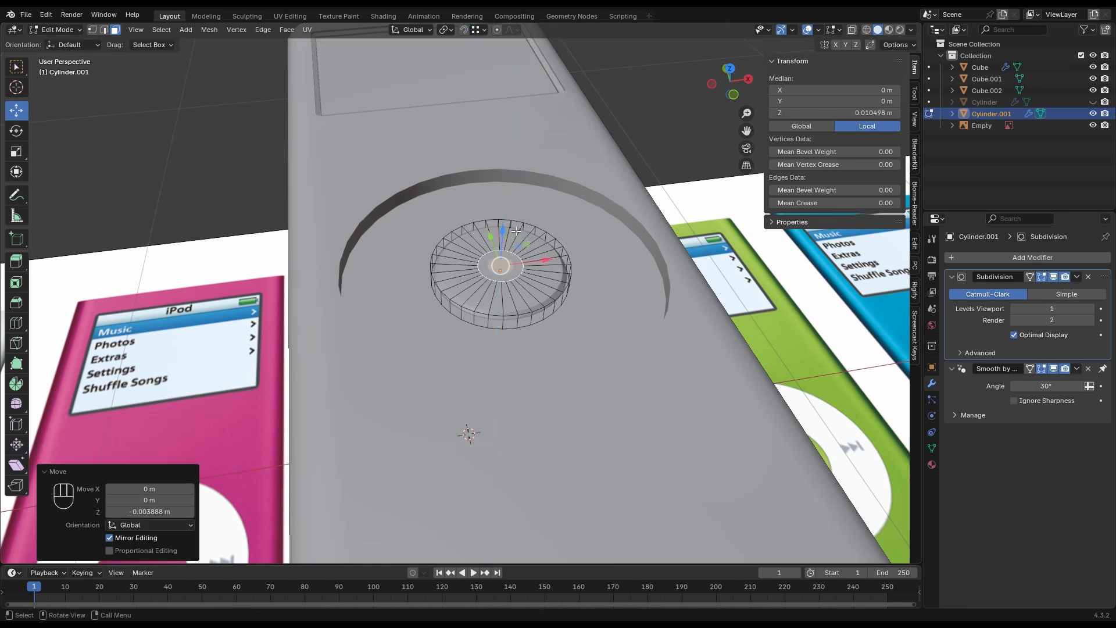
# Step: Add supporting loop cuts to the button disc near the bottom and top of its side wall and at the top face's outer rim
pyautogui.hotkey('ctrl', 'r')
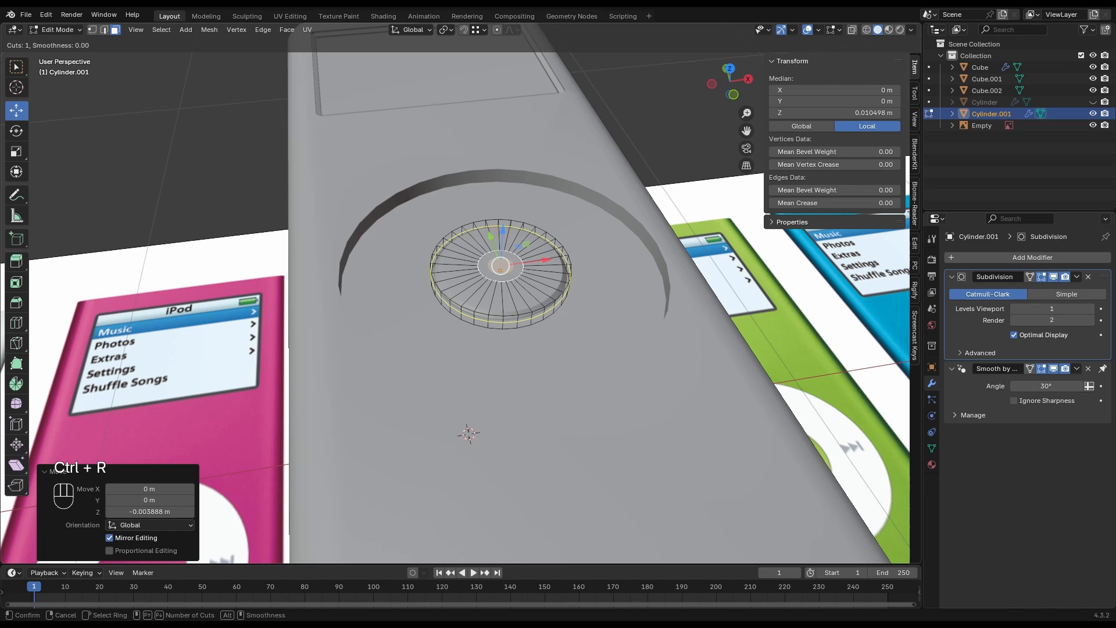
pyautogui.click(519, 322)
pyautogui.click(518, 332)
pyautogui.hotkey('ctrl', 'r')
pyautogui.click(519, 322)
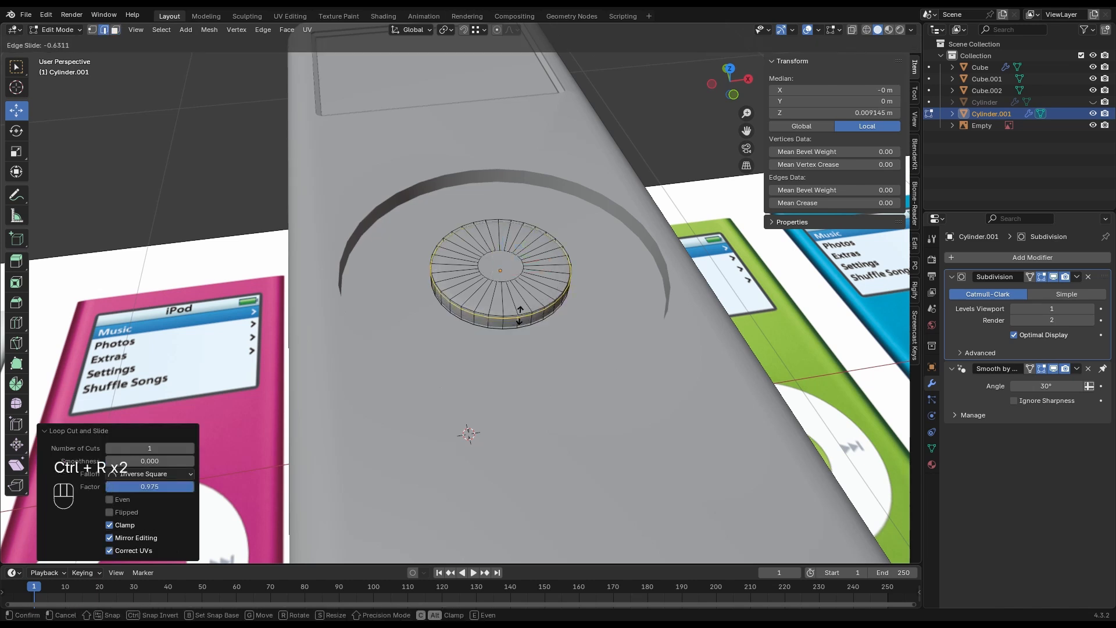
pyautogui.click(519, 314)
pyautogui.hotkey('ctrl', 'r')
pyautogui.click(565, 285)
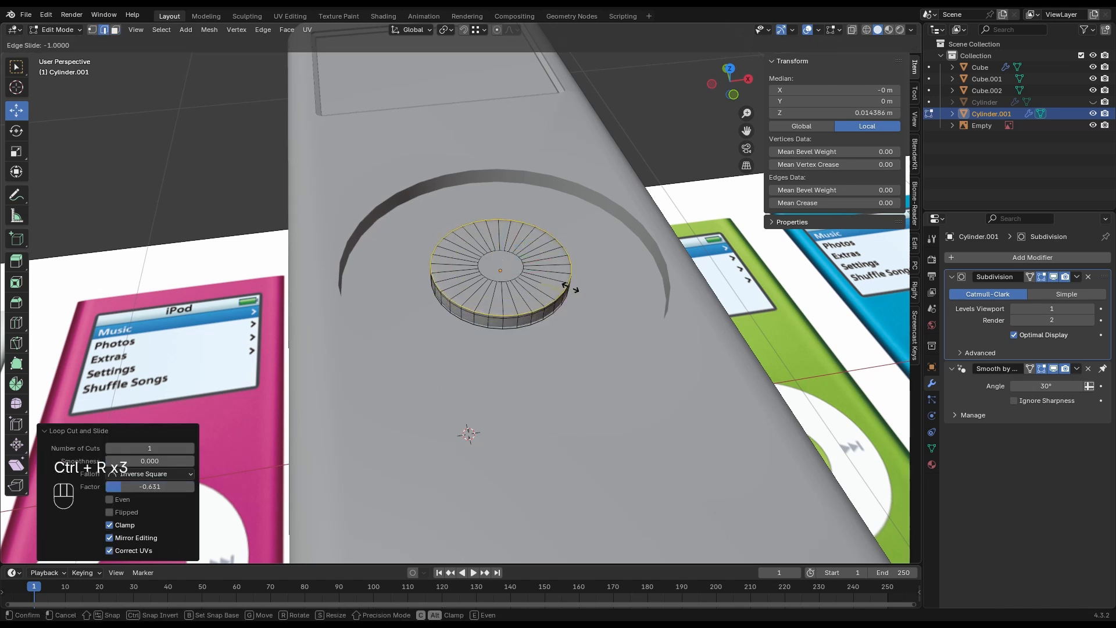
pyautogui.click(565, 285)
# Step: Add a loop cut about midway across the button's top face and adjust its height slightly along Z
pyautogui.hotkey('ctrl', 'r')
pyautogui.click(535, 253)
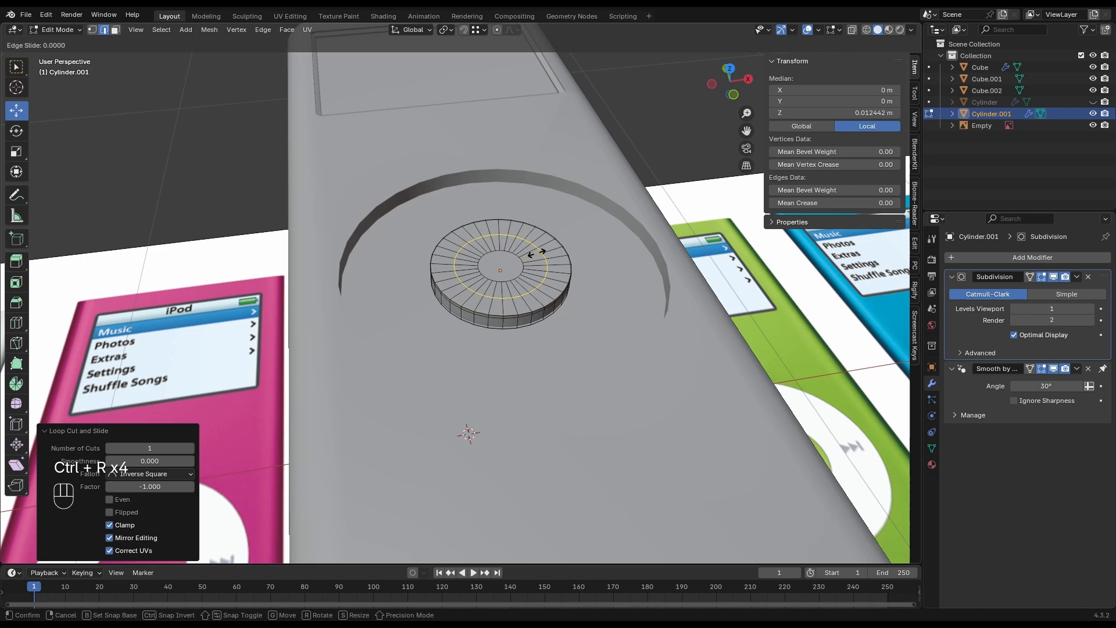
pyautogui.click(532, 254)
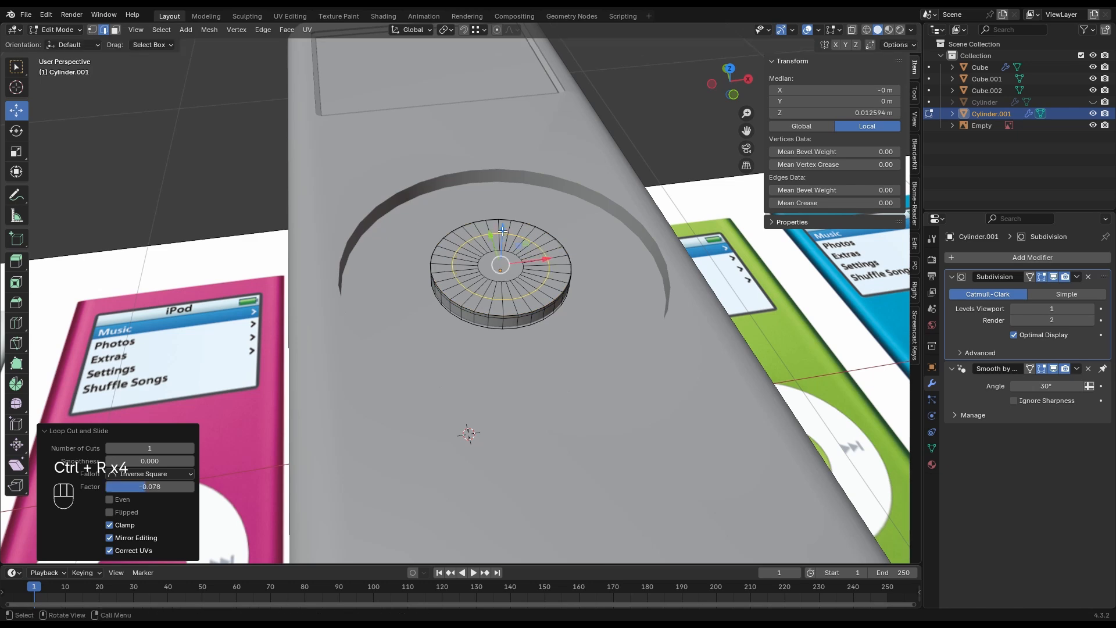
pyautogui.moveTo(501, 235); pyautogui.dragTo(501, 235)
pyautogui.press('Tab')
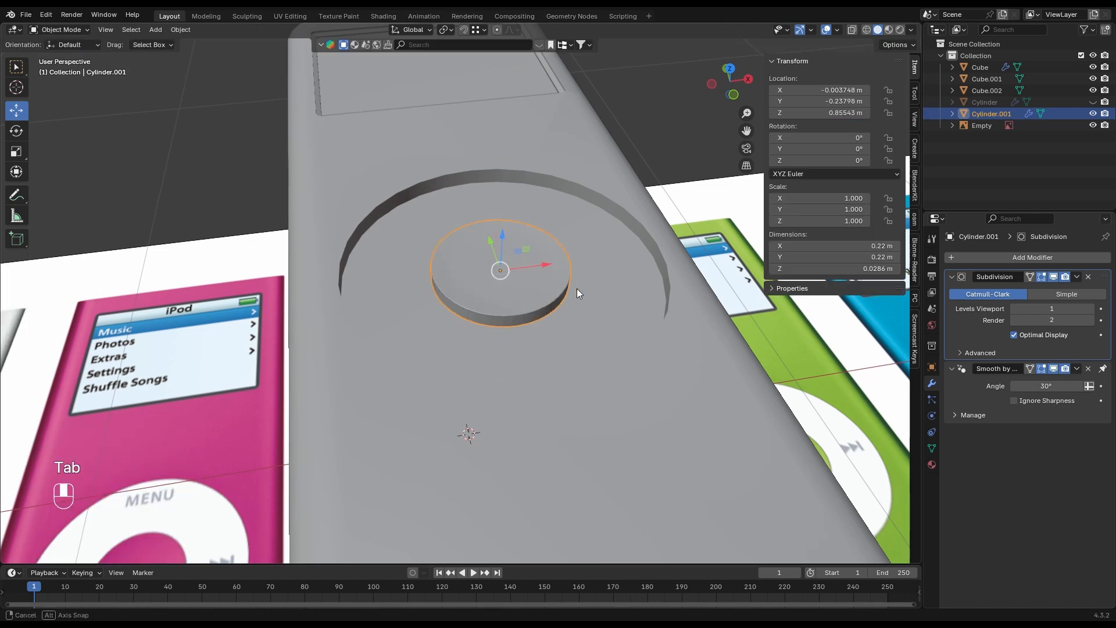
pyautogui.moveTo(577, 289); pyautogui.dragTo(574, 214, button='middle')
pyautogui.scroll(-5, 550, 292)
pyautogui.click(609, 196)
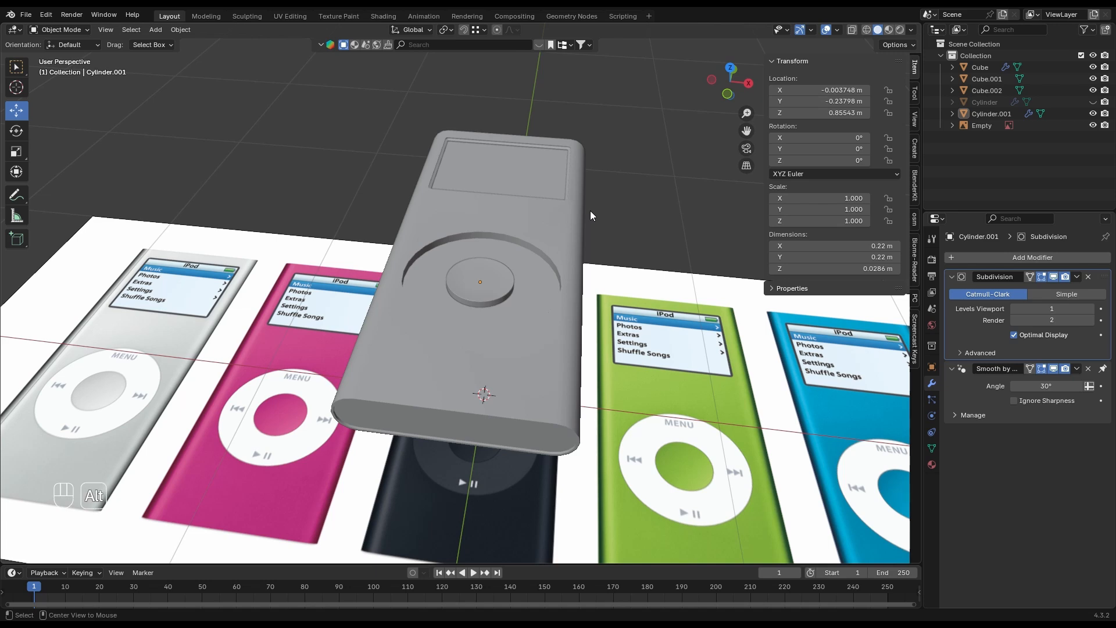
# Step: Unhide the original large cylinder above the iPod body and select it
pyautogui.hotkey('alt', 'h')
pyautogui.scroll(-3, 568, 242)
pyautogui.keyDown('shift'); pyautogui.click(501, 103); pyautogui.keyUp('shift')
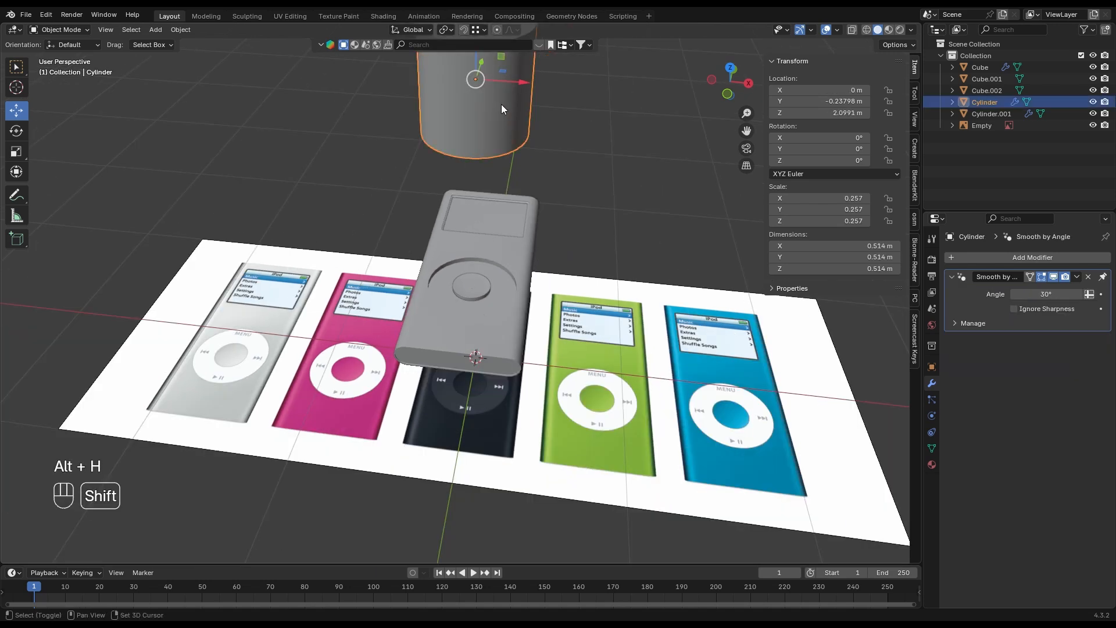
pyautogui.keyDown('shift'); pyautogui.moveTo(501, 103); pyautogui.dragTo(523, 116, button='middle'); pyautogui.keyUp('shift')
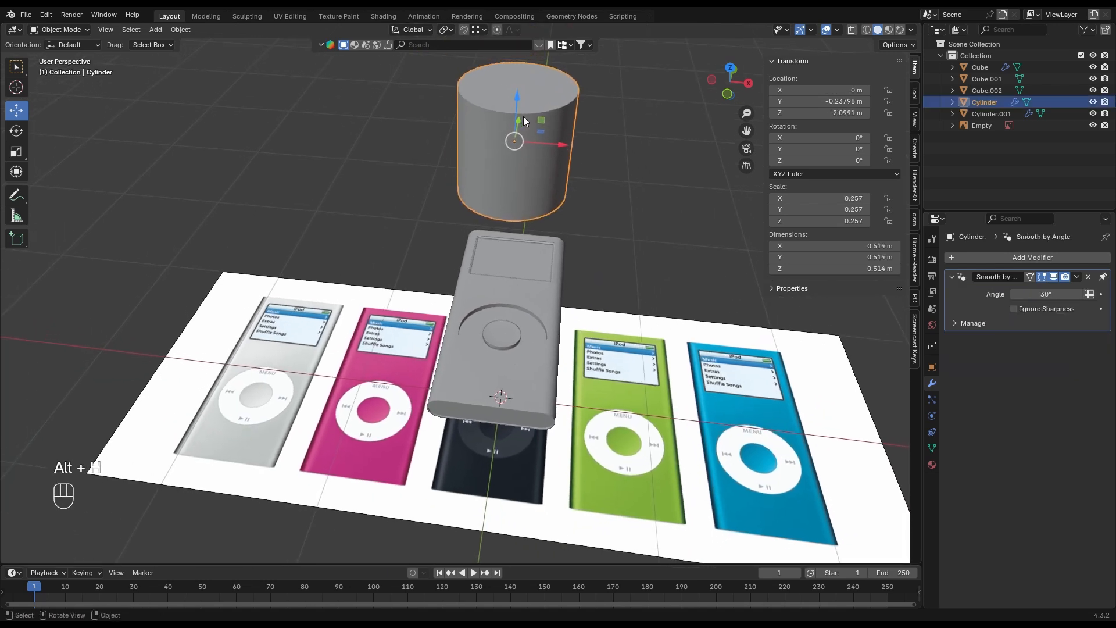
# Step: Inset the large cylinder's two cap faces by about 0.569 m to match the centre button outline in top view
pyautogui.click(730, 65)
pyautogui.click(867, 30)
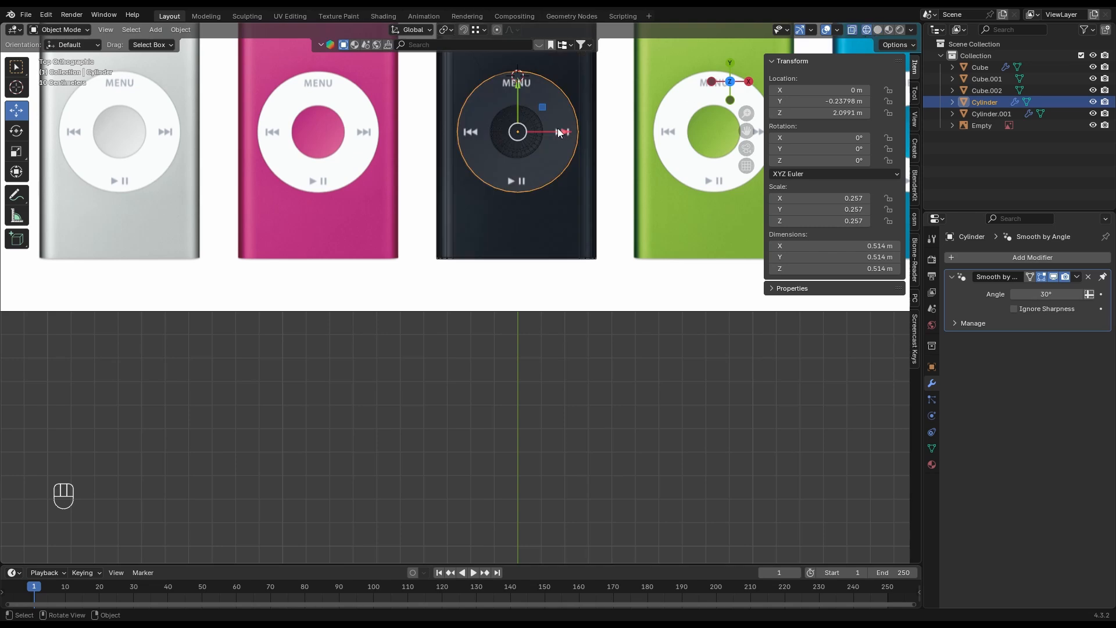
pyautogui.keyDown('shift'); pyautogui.moveTo(557, 128); pyautogui.dragTo(498, 270, button='middle'); pyautogui.keyUp('shift')
pyautogui.scroll(4, 498, 269)
pyautogui.press('Tab')
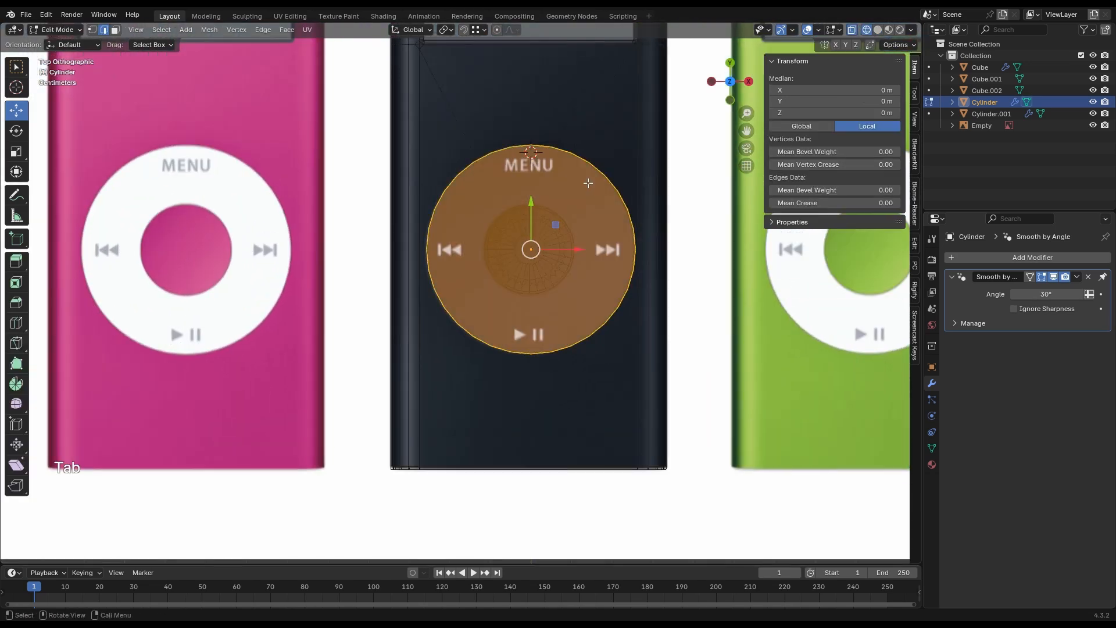
pyautogui.press('3')
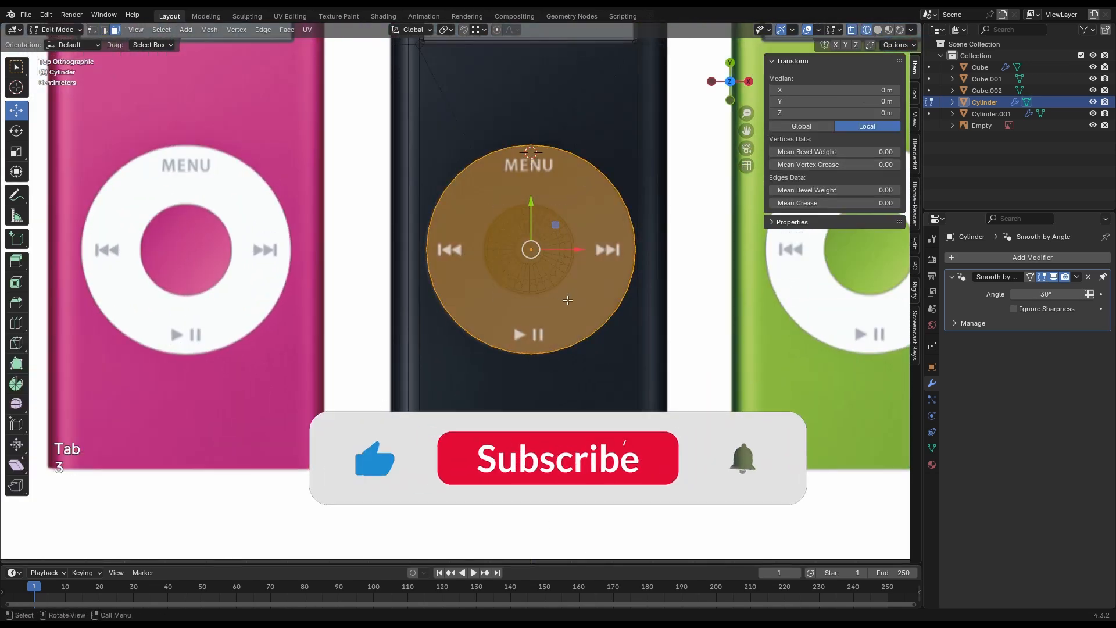
pyautogui.moveTo(575, 292); pyautogui.dragTo(510, 134, button='middle')
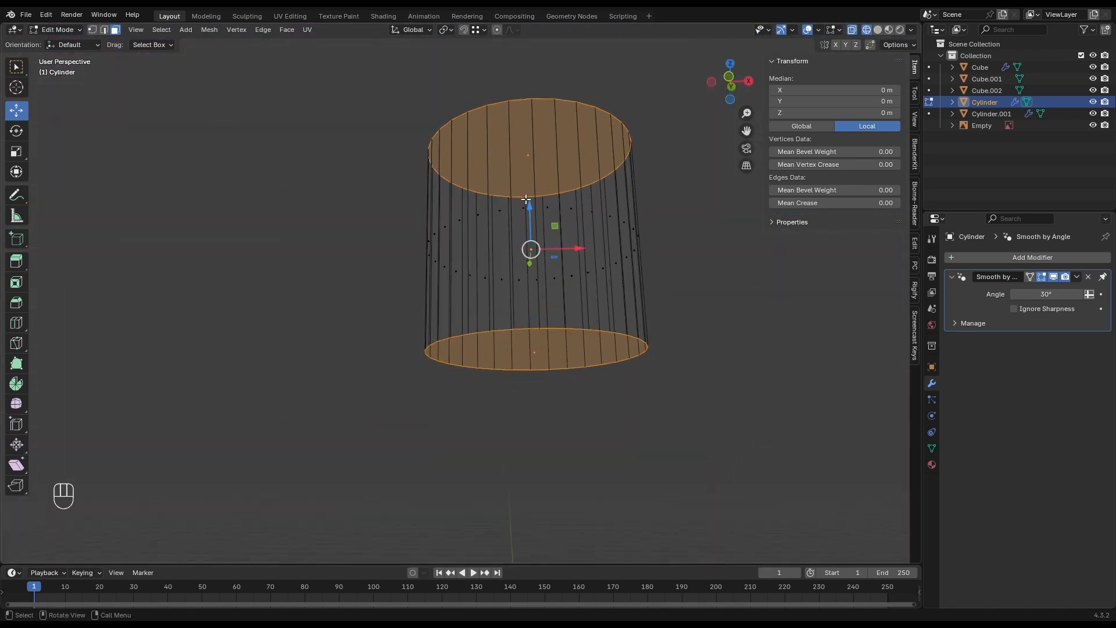
pyautogui.click(734, 61)
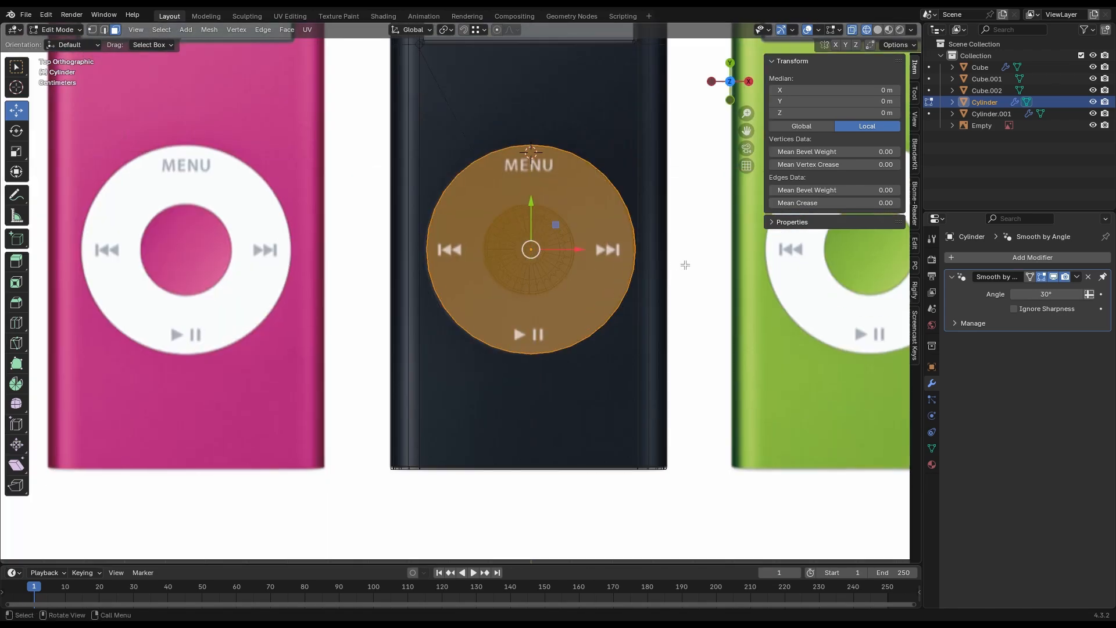
pyautogui.press('i')
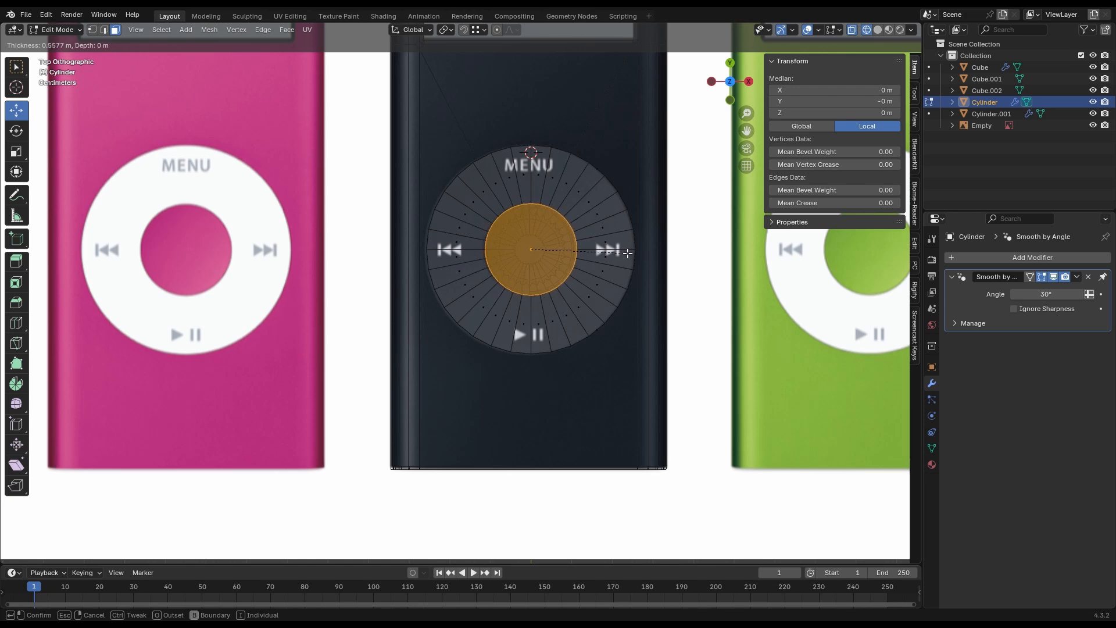
pyautogui.click(627, 252)
pyautogui.scroll(5, 552, 272)
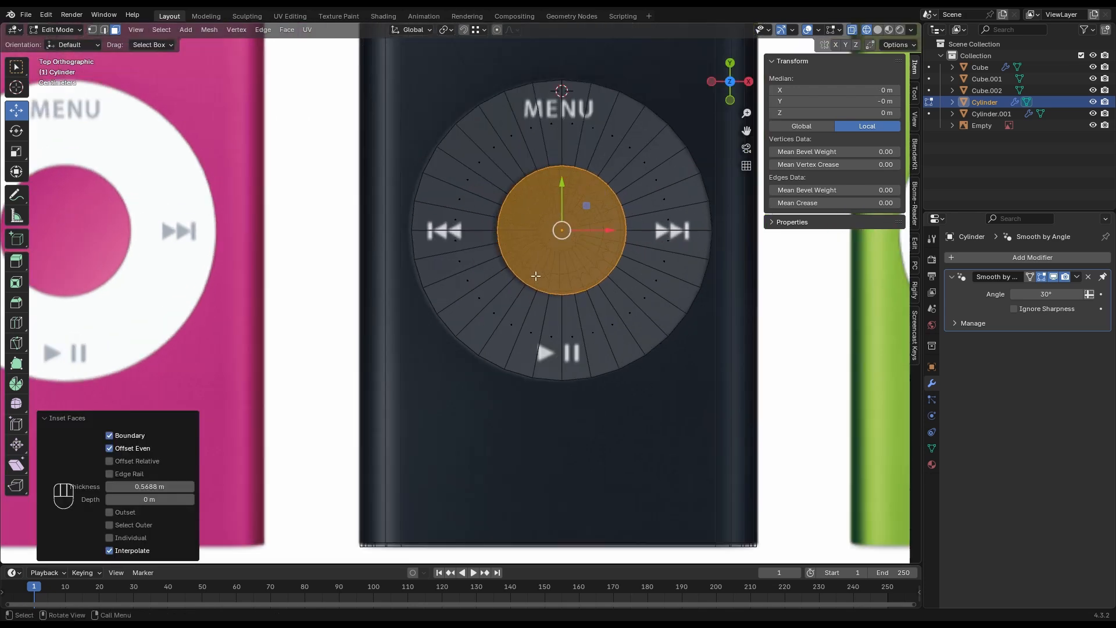
pyautogui.press('shift')
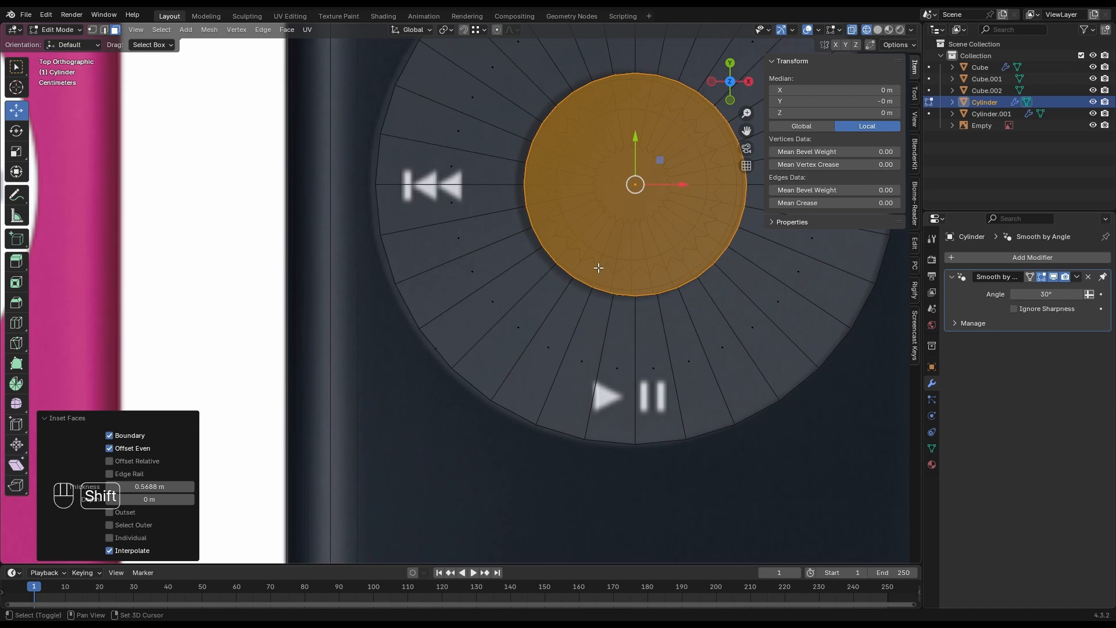
pyautogui.keyDown('shift'); pyautogui.moveTo(598, 268); pyautogui.dragTo(481, 312, button='middle'); pyautogui.keyUp('shift')
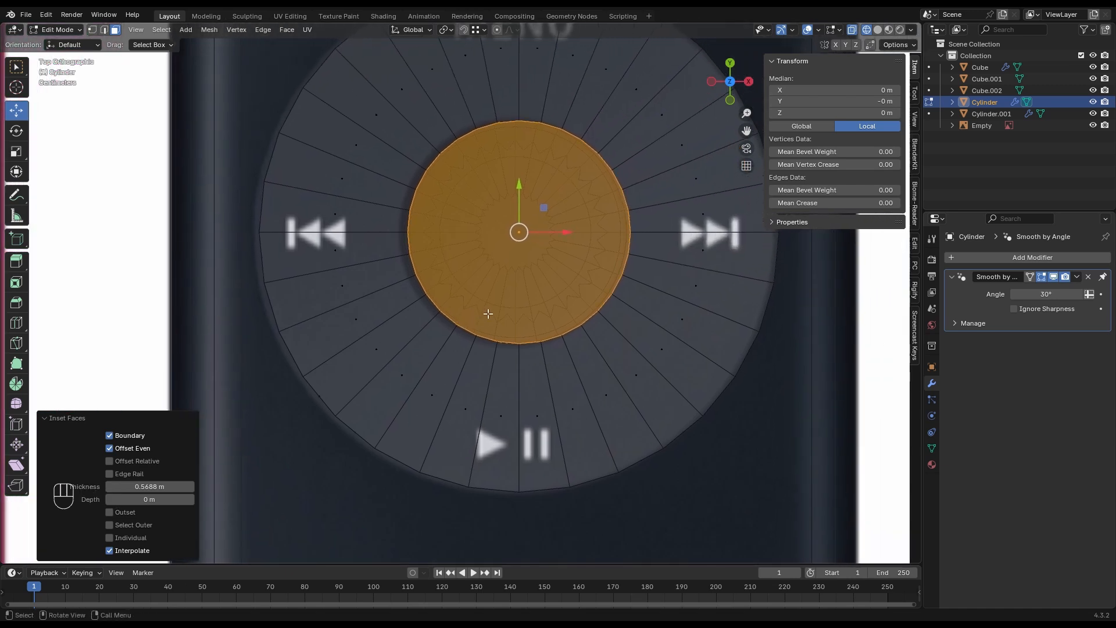
# Step: Bridge the large cylinder's two inset cap faces to open a hole straight through its centre
pyautogui.press('Tab')
pyautogui.moveTo(553, 230); pyautogui.dragTo(549, 231)
pyautogui.press('Tab')
pyautogui.scroll(-3, 535, 266)
pyautogui.rightClick(530, 257)
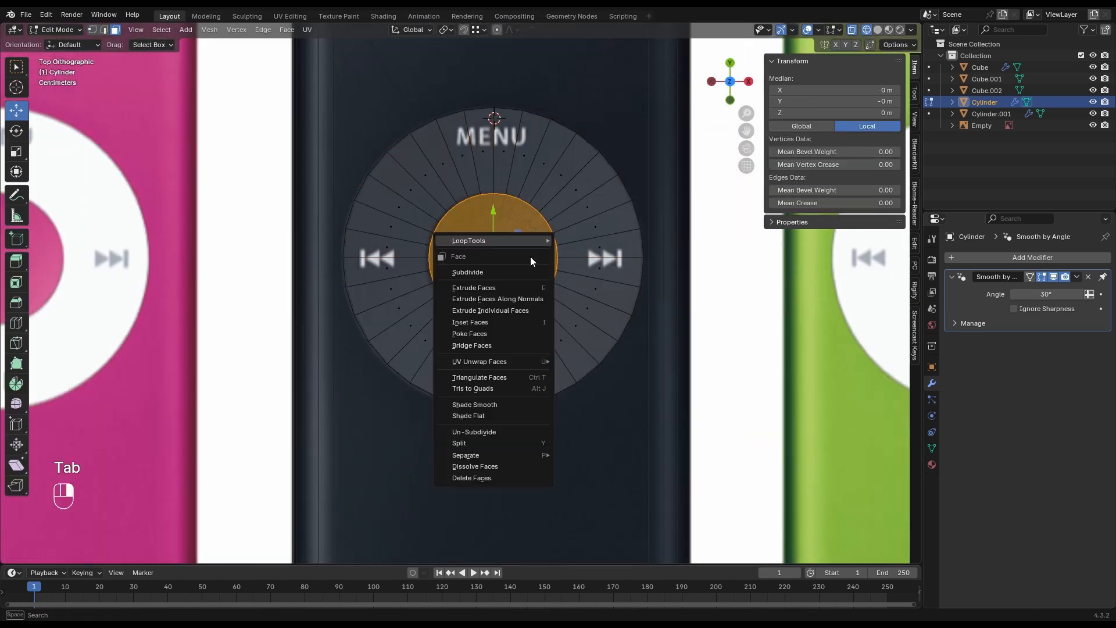
pyautogui.click(494, 347)
pyautogui.click(879, 30)
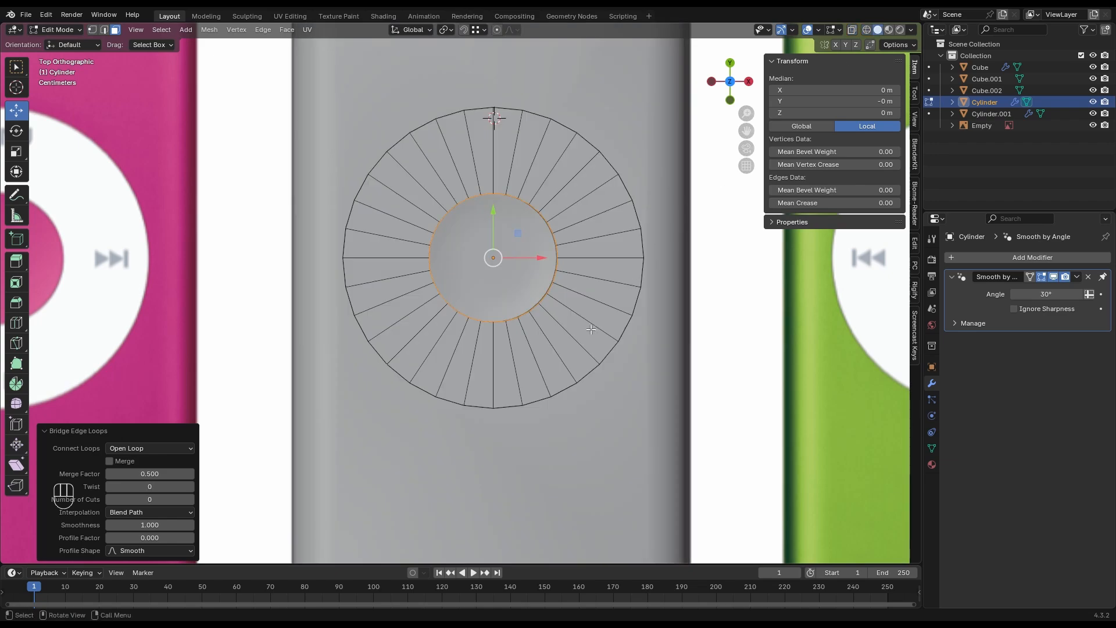
pyautogui.moveTo(587, 326)
pyautogui.mouseDown(button='middle')
pyautogui.moveTo(578, 270)
pyautogui.moveTo(536, 248)
pyautogui.moveTo(535, 263)
pyautogui.mouseUp(button='middle')
pyautogui.press('Tab')
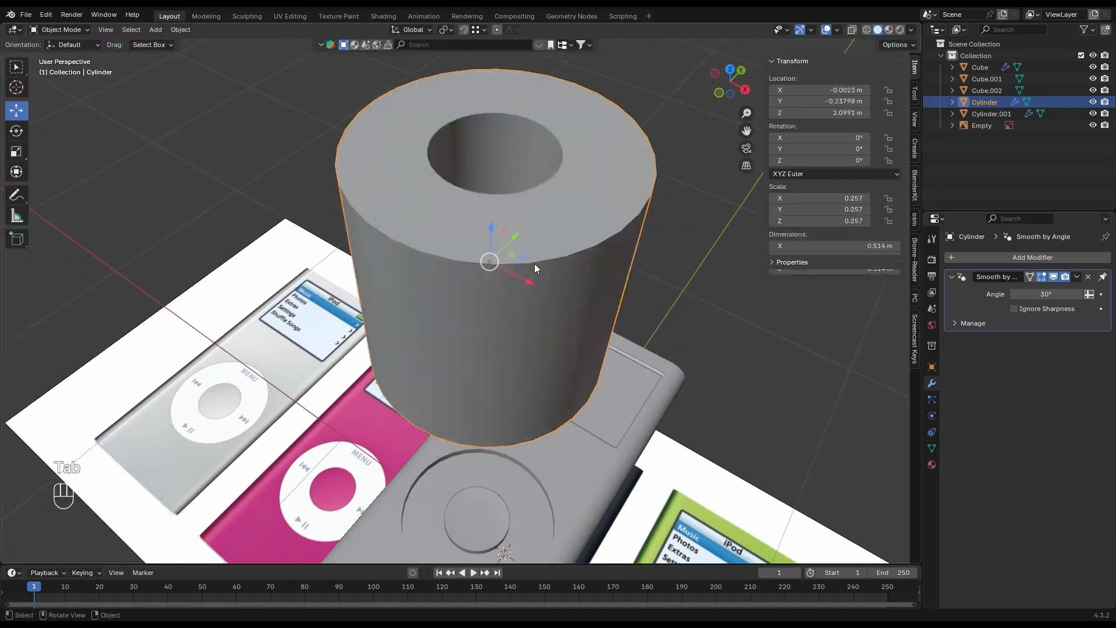
# Step: Lower the hollow cylinder about 1.0 m along Z onto the iPod body and turn on snapping
pyautogui.keyDown('shift'); pyautogui.moveTo(479, 242); pyautogui.dragTo(529, 174, button='middle'); pyautogui.keyUp('shift')
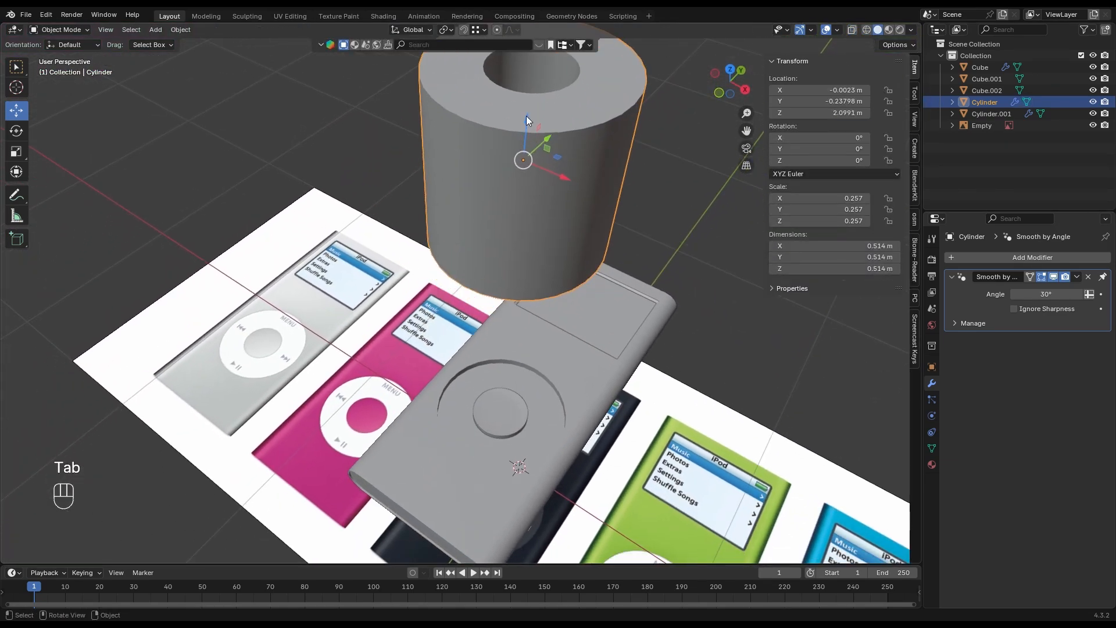
pyautogui.moveTo(525, 116)
pyautogui.mouseDown()
pyautogui.moveTo(479, 384)
pyautogui.moveTo(460, 393)
pyautogui.mouseUp()
pyautogui.hotkey('shift', 'Tab')
pyautogui.moveTo(515, 420); pyautogui.dragTo(486, 404, button='middle')
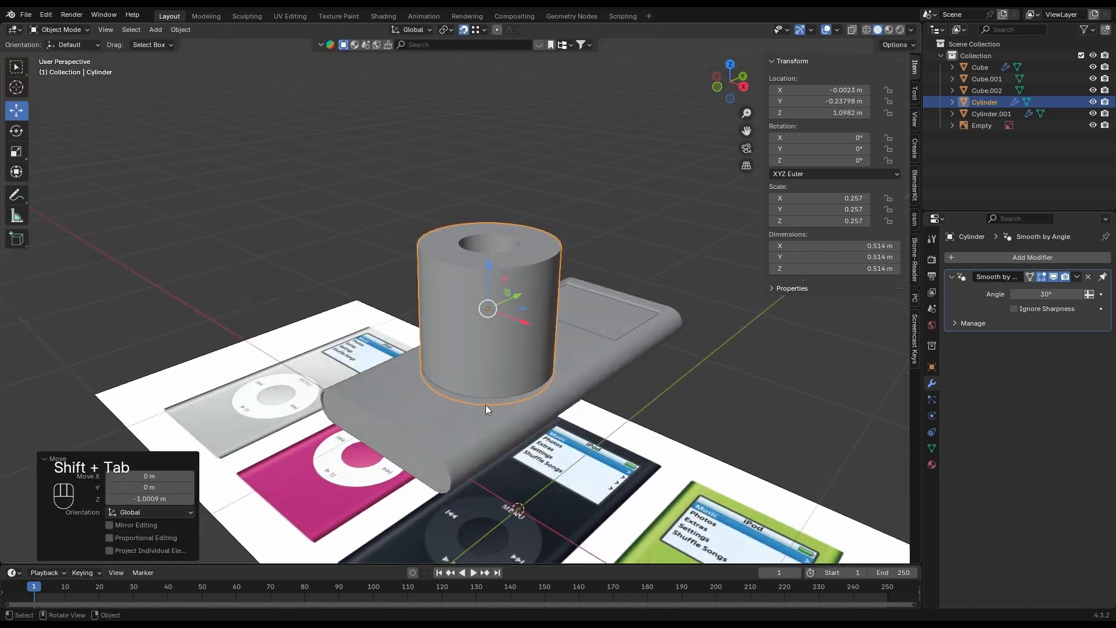
# Step: Lower the hollow cylinder's top ring of faces along Z, flattening it into a wheel about 0.029 m thick
pyautogui.scroll(4, 486, 406)
pyautogui.press('Tab')
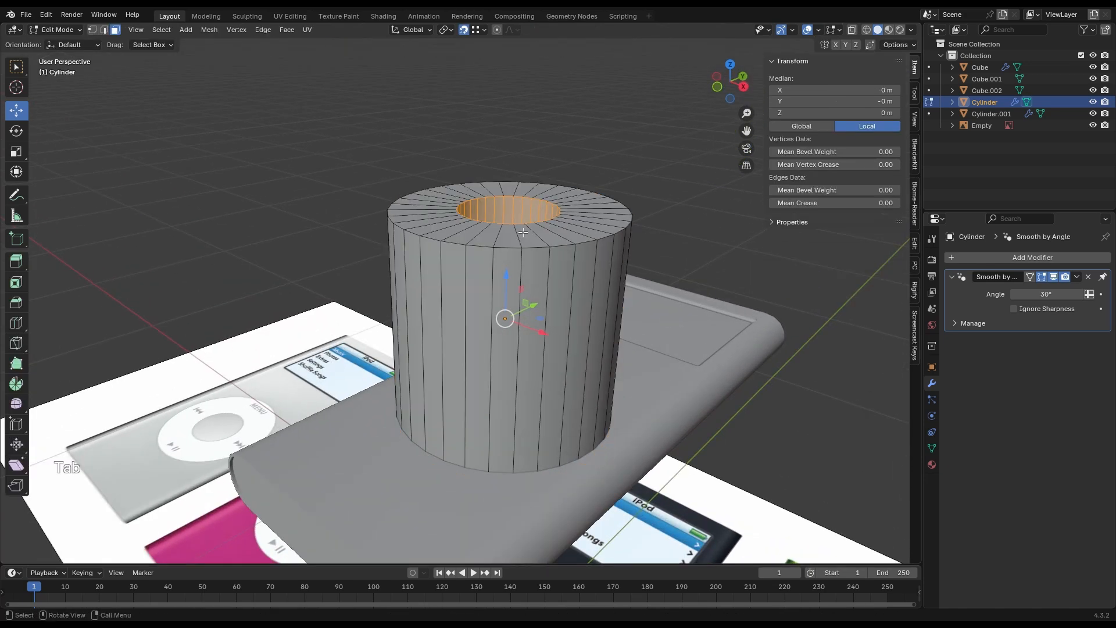
pyautogui.keyDown('alt'); pyautogui.click(464, 191); pyautogui.keyUp('alt')
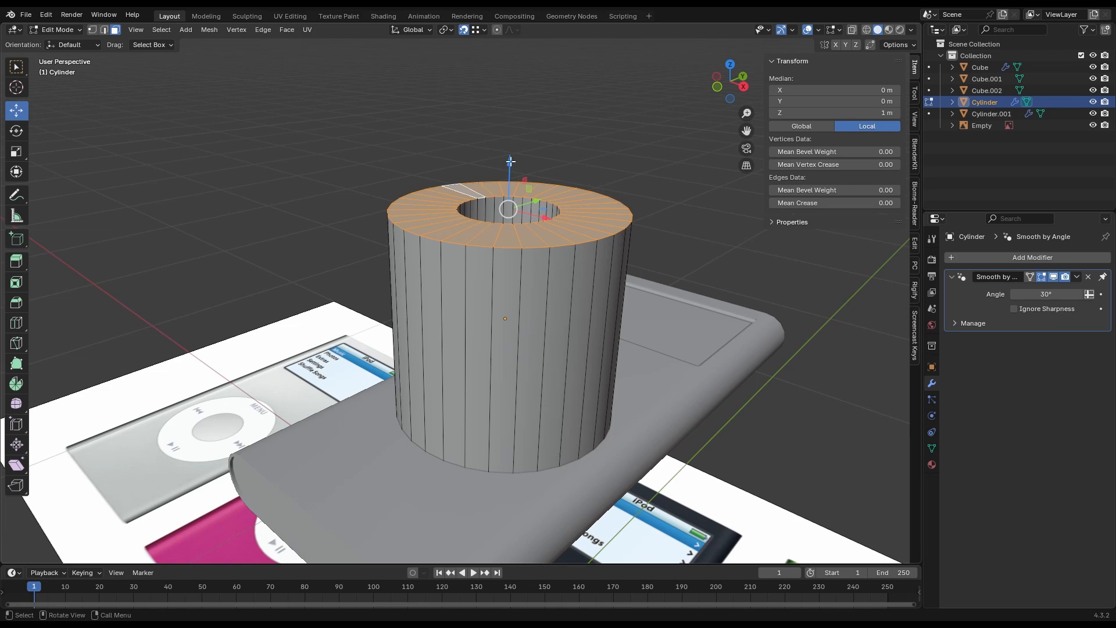
pyautogui.moveTo(510, 161); pyautogui.dragTo(452, 361)
pyautogui.scroll(1, 511, 426)
pyautogui.press('Tab')
# Step: Set the wheel's origin to its geometry and add a level 1 Subdivision modifier
pyautogui.keyDown('shift'); pyautogui.moveTo(566, 427); pyautogui.dragTo(545, 374, button='middle'); pyautogui.keyUp('shift')
pyautogui.rightClick(495, 281)
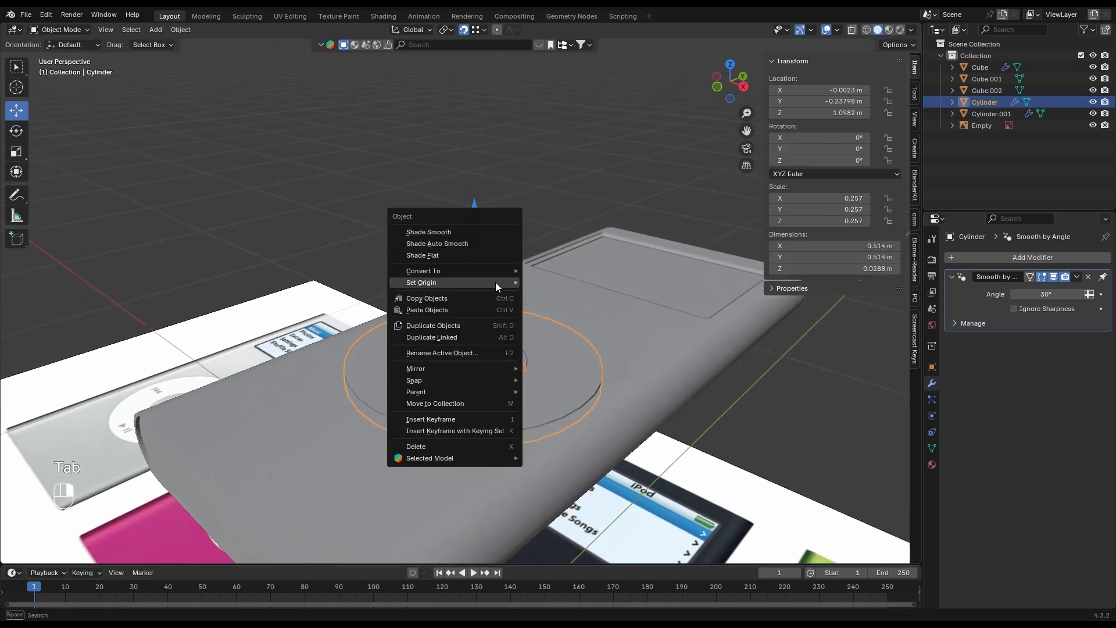
pyautogui.moveTo(494, 285)
pyautogui.click(545, 294)
pyautogui.moveTo(506, 316); pyautogui.dragTo(557, 331, button='middle')
pyautogui.scroll(4, 557, 330)
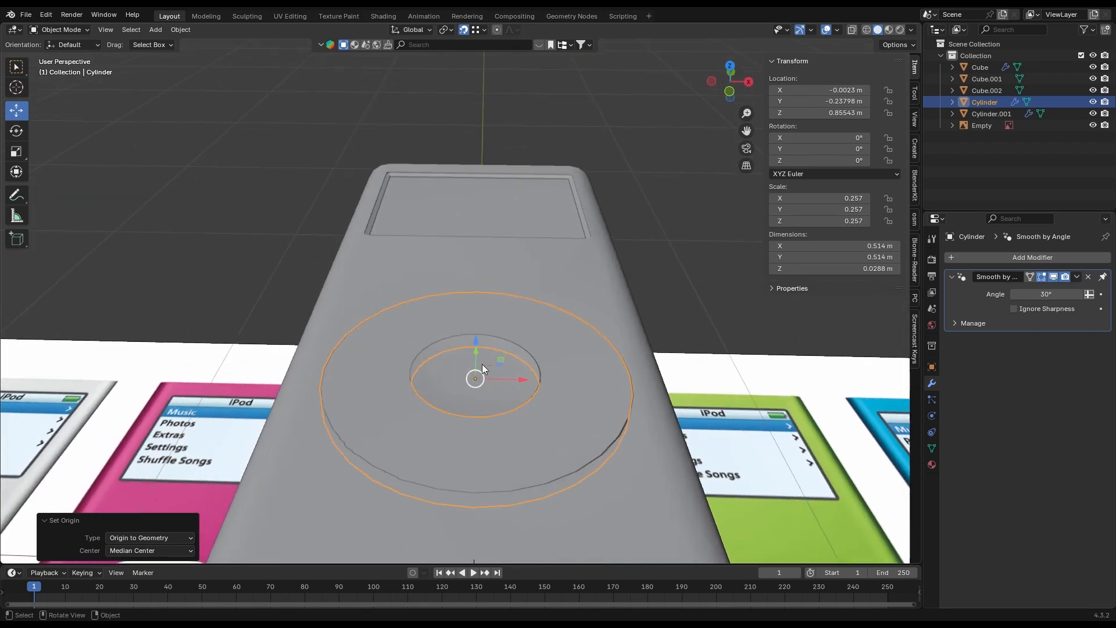
pyautogui.press('ctrl')
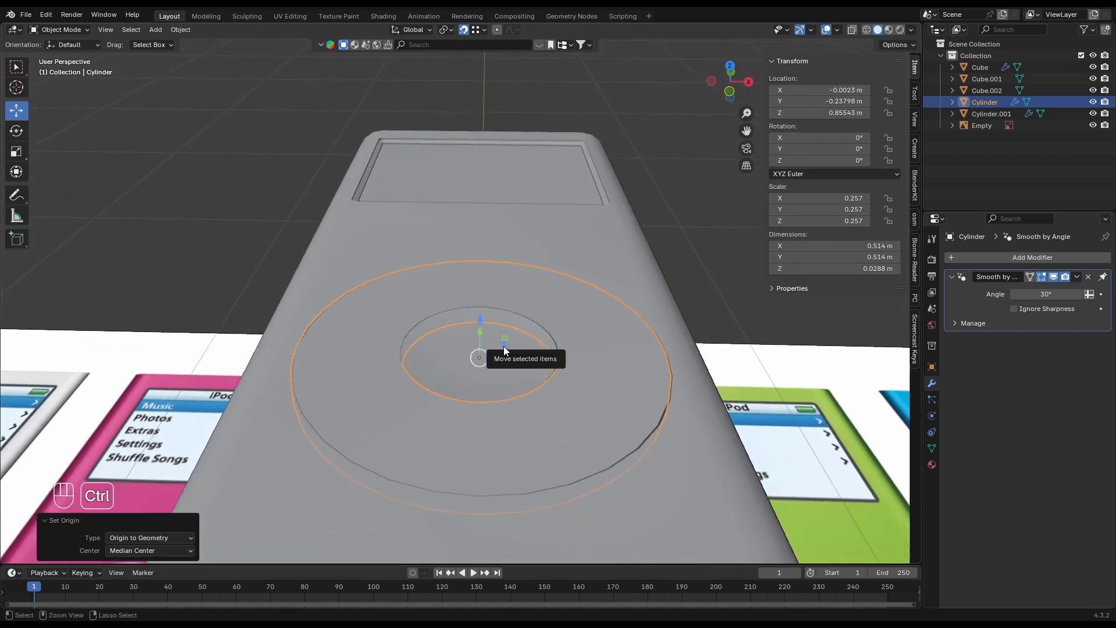
pyautogui.hotkey('ctrl', '1')
# Step: Add two supporting loop cuts tight against the wheel's outer rim
pyautogui.press('Tab')
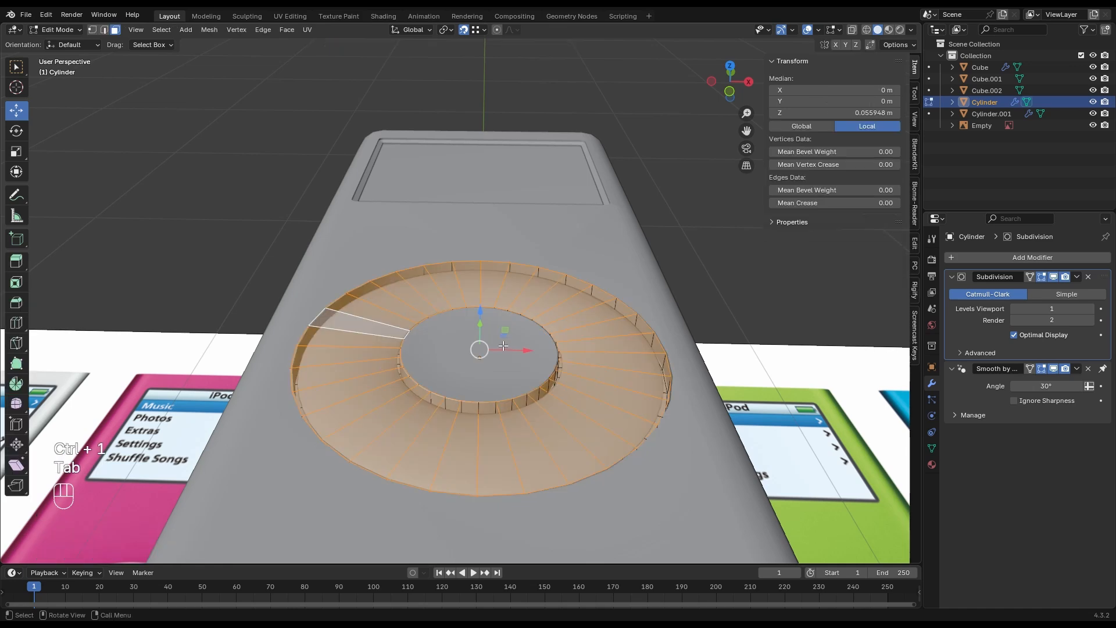
pyautogui.moveTo(366, 371); pyautogui.dragTo(346, 430, button='middle')
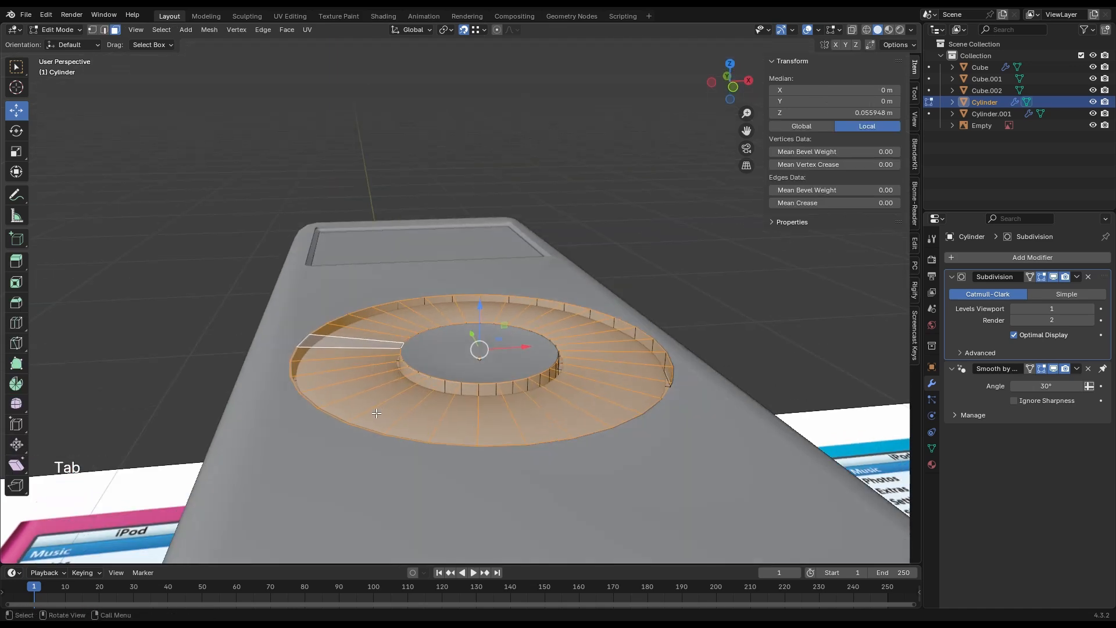
pyautogui.hotkey('ctrl', 'r')
pyautogui.click(351, 432)
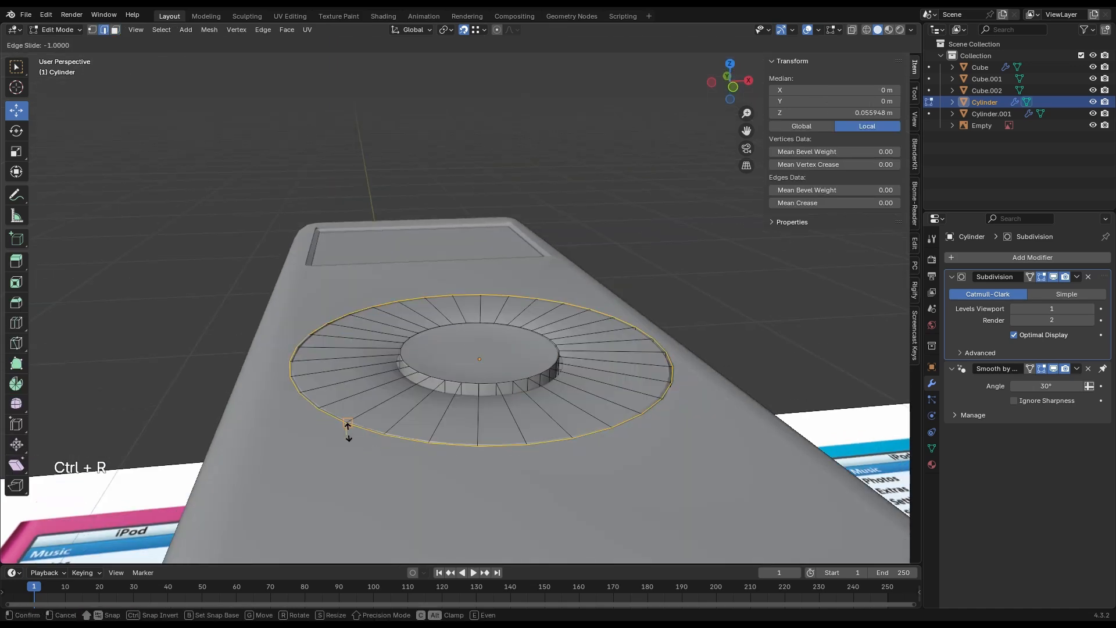
pyautogui.click(347, 430)
pyautogui.hotkey('ctrl', 'r')
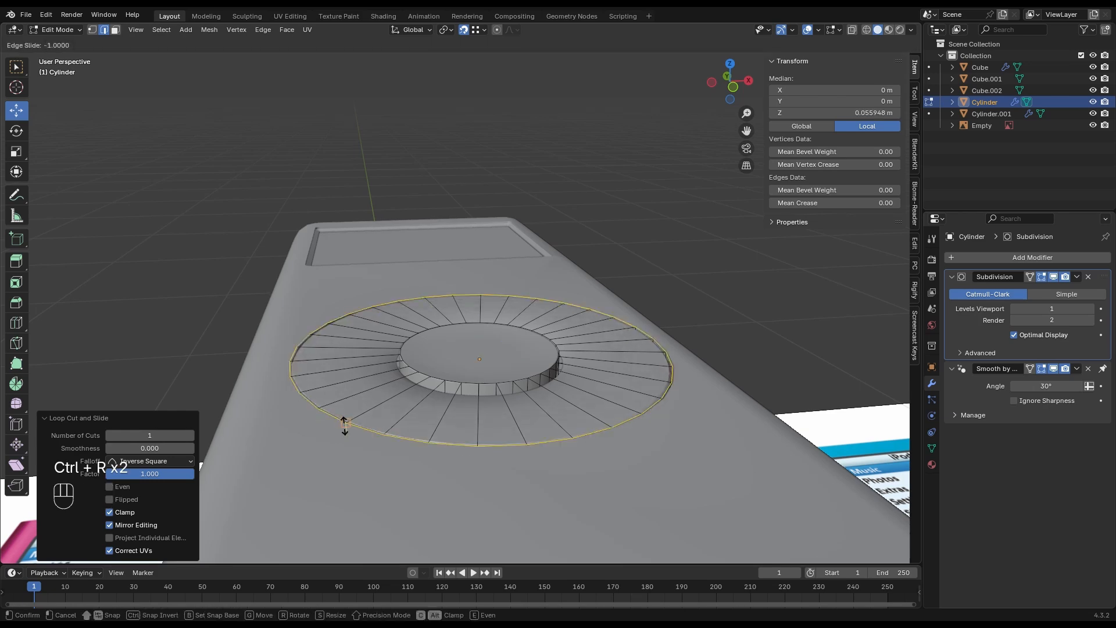
pyautogui.click(343, 426)
pyautogui.click(343, 426)
# Step: Add supporting loop cuts at the wheel's inner rim, on its top face and near the top of the hole's wall
pyautogui.hotkey('ctrl', 'r')
pyautogui.click(401, 355)
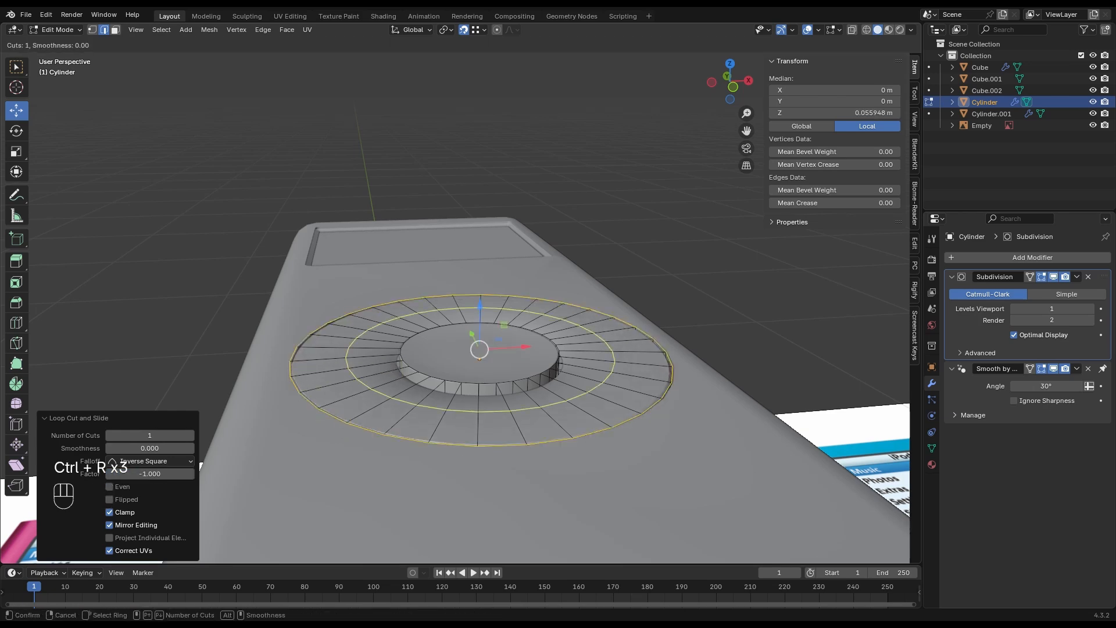
pyautogui.click(401, 357)
pyautogui.moveTo(401, 357); pyautogui.dragTo(400, 398, button='middle')
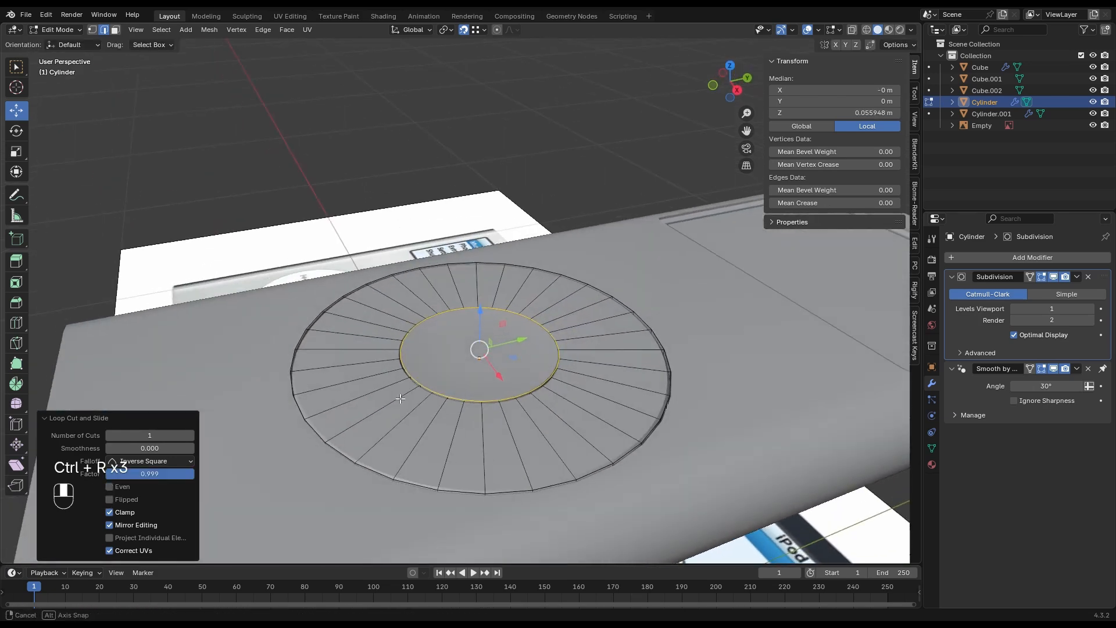
pyautogui.hotkey('ctrl', 'r')
pyautogui.click(415, 329)
pyautogui.click(416, 325)
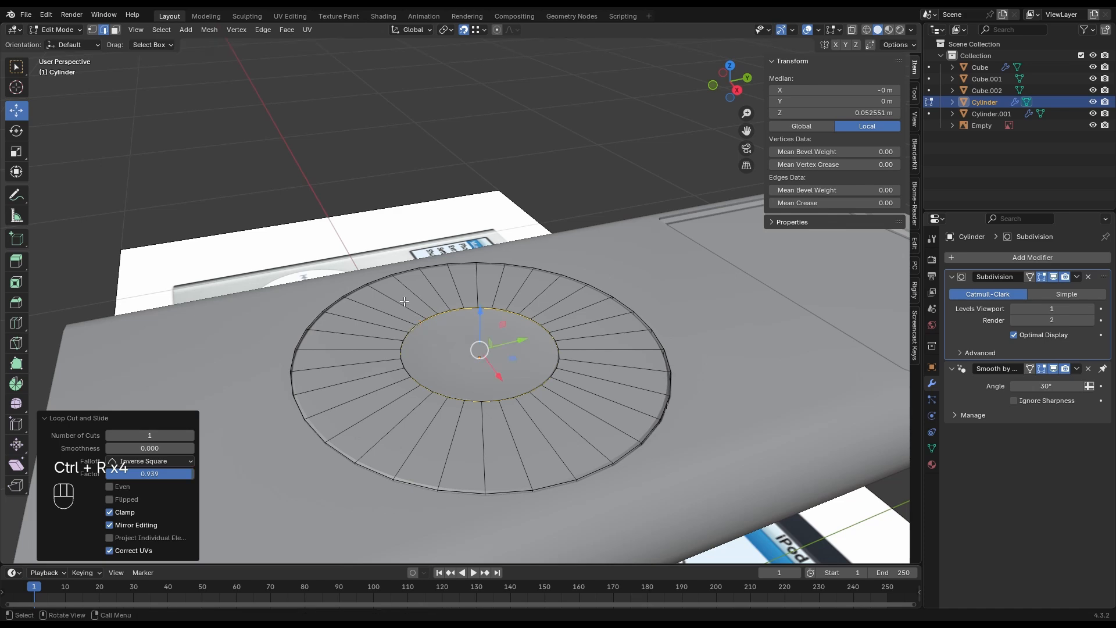
# Step: Turn off snapping, add a loop cut midway across the wheel's top face, and lower it slightly along Z
pyautogui.moveTo(445, 323); pyautogui.dragTo(496, 359, button='middle')
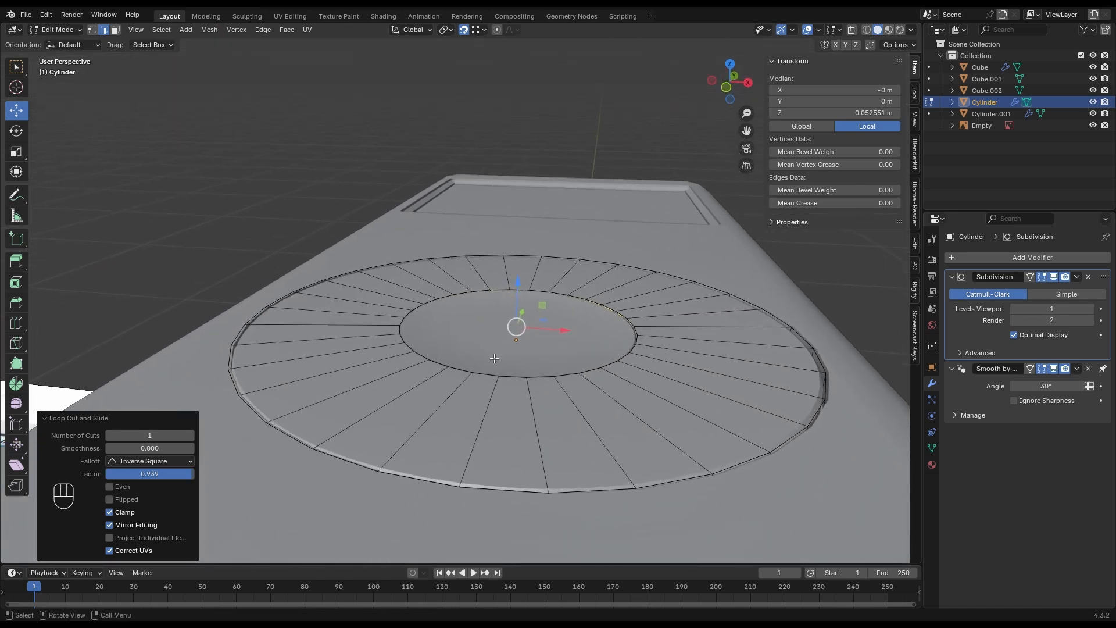
pyautogui.hotkey('ctrl', 'r')
pyautogui.click(363, 295)
pyautogui.hotkey('shift', 'Tab')
pyautogui.click(363, 295)
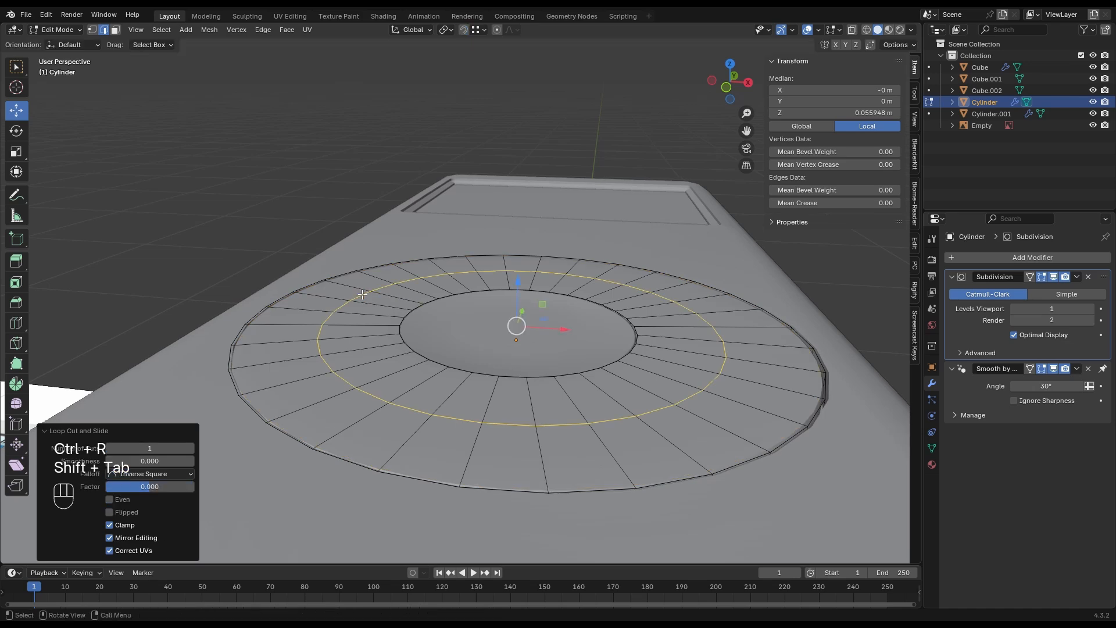
pyautogui.moveTo(518, 283); pyautogui.dragTo(519, 291)
pyautogui.press('Tab')
# Step: Deselect the wheel and examine the overall iPod model, including the click wheel and the body's lower end
pyautogui.moveTo(560, 296); pyautogui.dragTo(354, 131, button='middle')
pyautogui.click(355, 132)
pyautogui.scroll(-7, 462, 239)
pyautogui.keyDown('shift'); pyautogui.moveTo(455, 348); pyautogui.dragTo(491, 317, button='middle'); pyautogui.keyUp('shift')
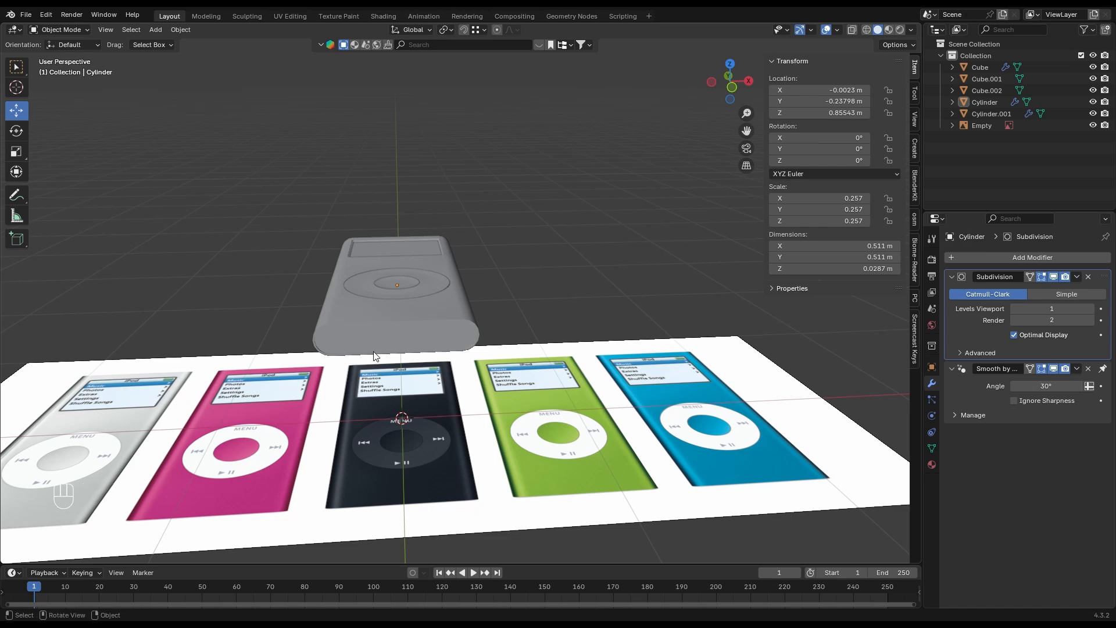
pyautogui.scroll(1, 375, 351)
pyautogui.keyDown('shift'); pyautogui.moveTo(375, 351); pyautogui.dragTo(483, 344, button='middle'); pyautogui.keyUp('shift')
pyautogui.scroll(2, 500, 350)
pyautogui.scroll(-2, 500, 350)
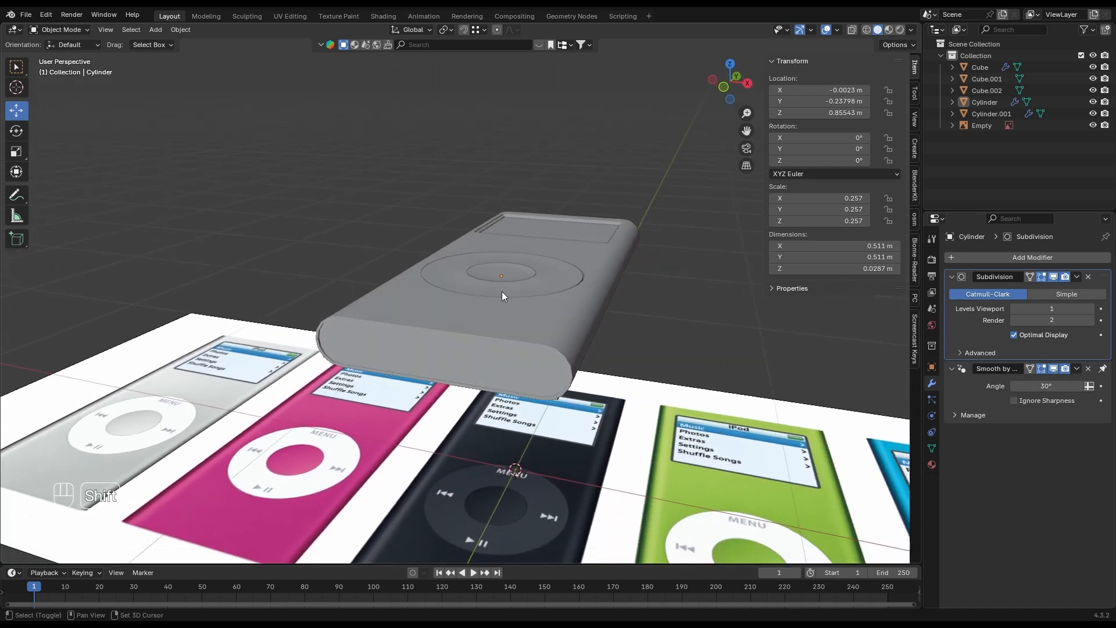
# Step: Add a 32-vertex cylinder with 1 m radius and 2 m depth, and rotate it 9990° about X
pyautogui.hotkey('shift', 'a')
pyautogui.moveTo(501, 291)
pyautogui.click(549, 347)
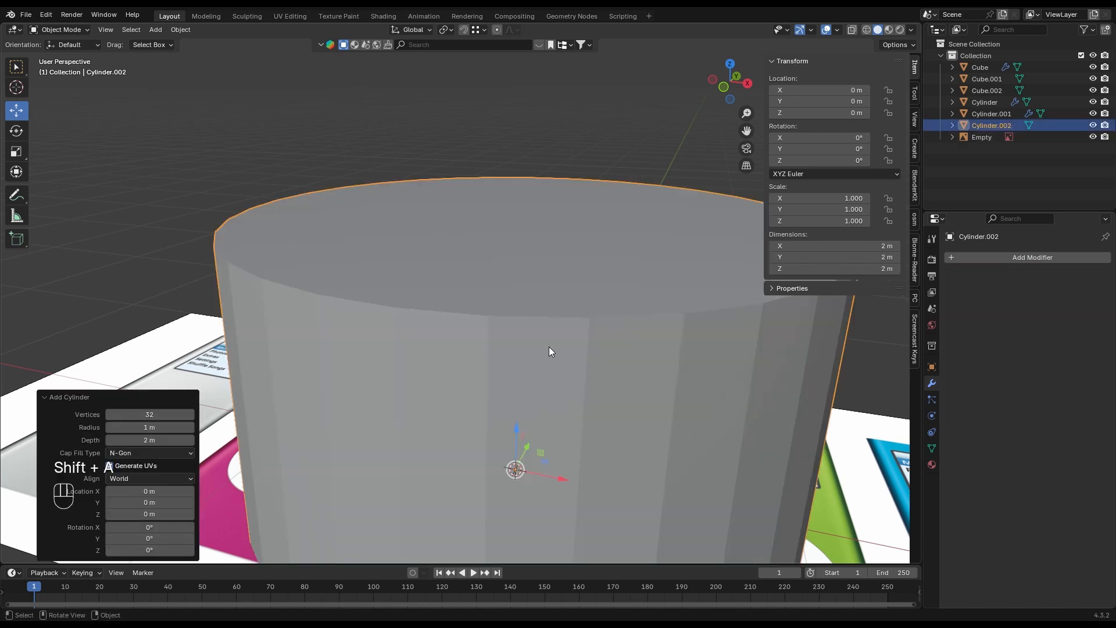
pyautogui.write('rx')
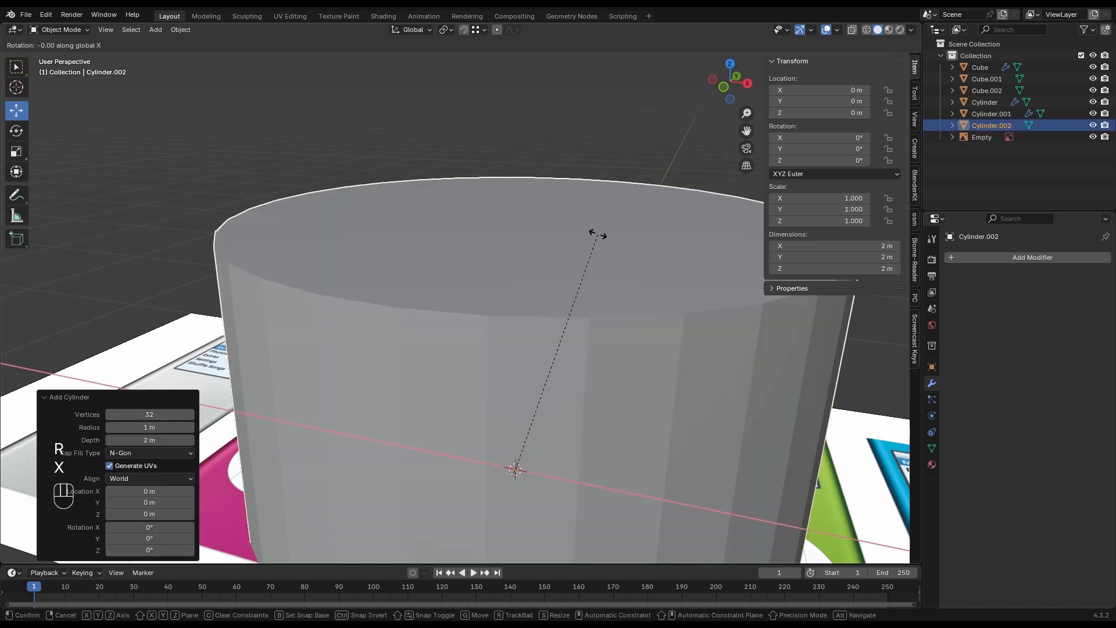
pyautogui.write('9990')
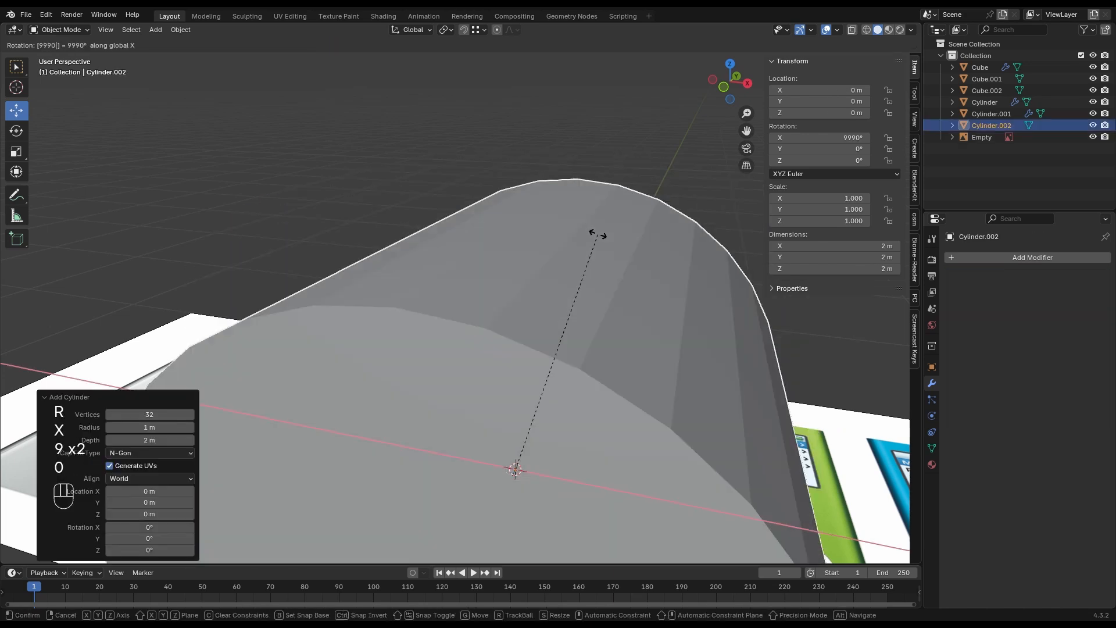
pyautogui.press('Return')
# Step: In wireframe front view, scale the new cylinder down uniformly to a factor of about 0.118
pyautogui.click(724, 87)
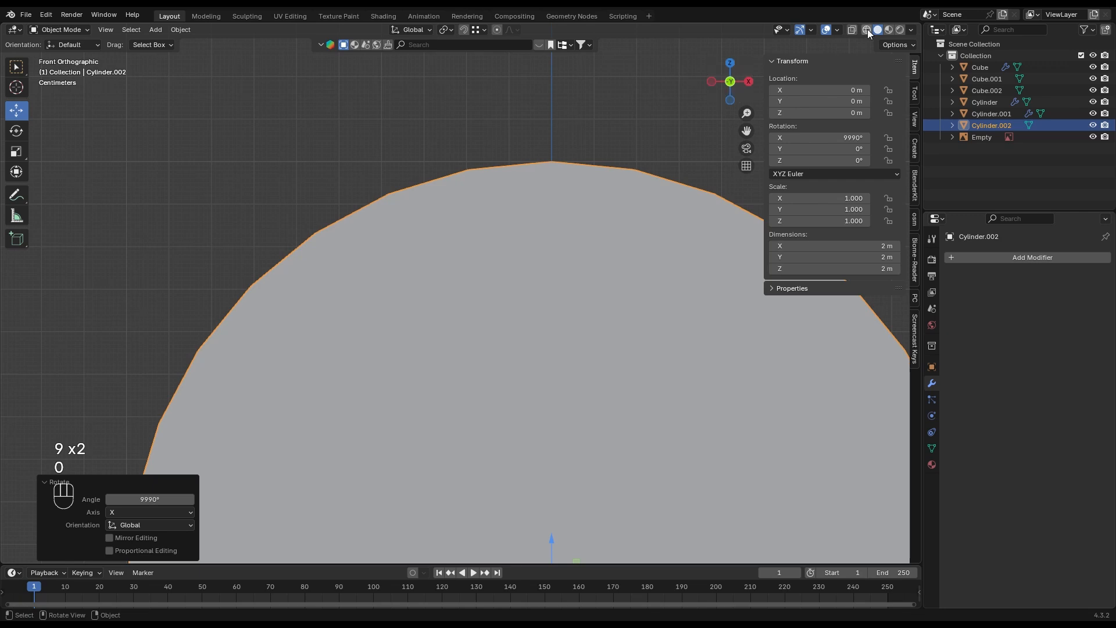
pyautogui.keyDown('shift'); pyautogui.moveTo(559, 277); pyautogui.dragTo(500, 238, button='middle'); pyautogui.keyUp('shift')
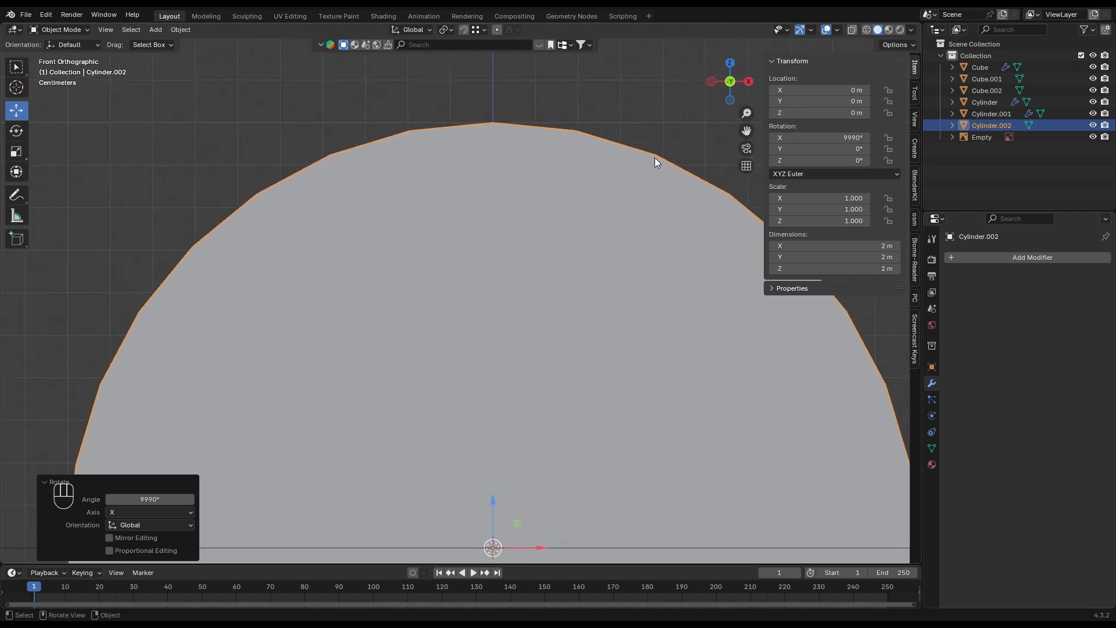
pyautogui.click(868, 29)
pyautogui.scroll(-3, 602, 229)
pyautogui.press('s')
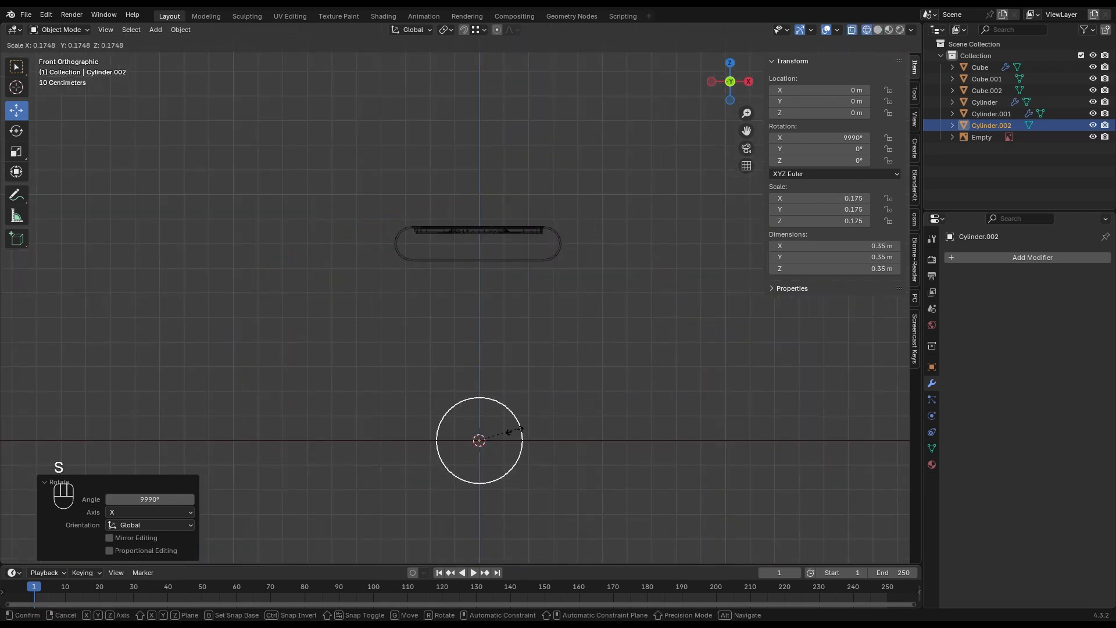
pyautogui.click(503, 430)
# Step: Position the cylinder inside the right end of the body's front profile and shrink it to about 0.081 m across
pyautogui.press('g')
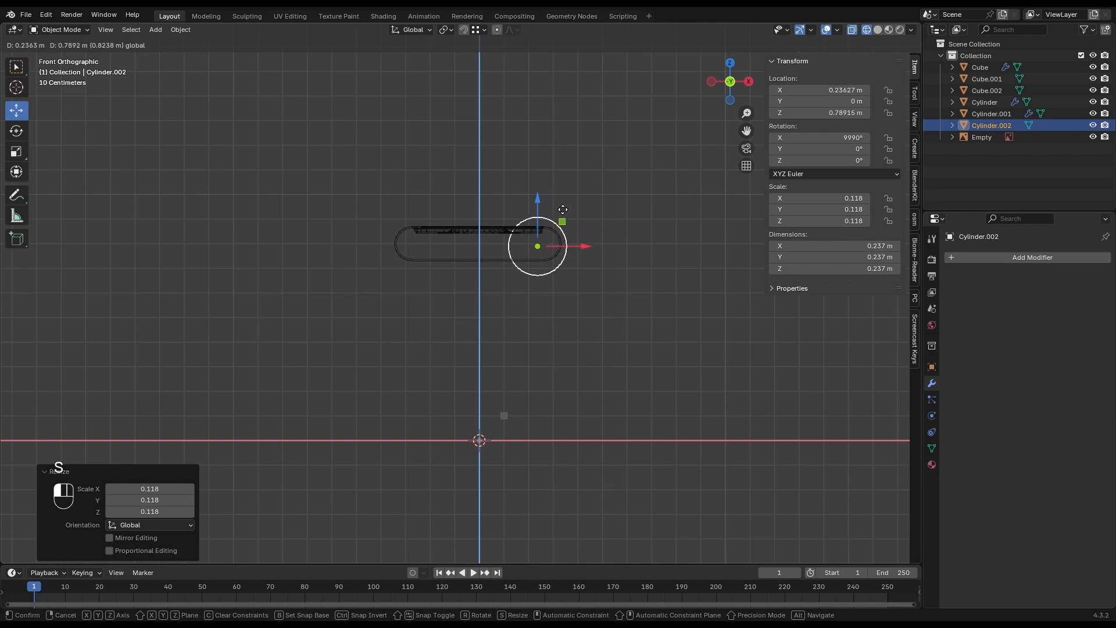
pyautogui.click(562, 210)
pyautogui.press('s')
pyautogui.click(567, 244)
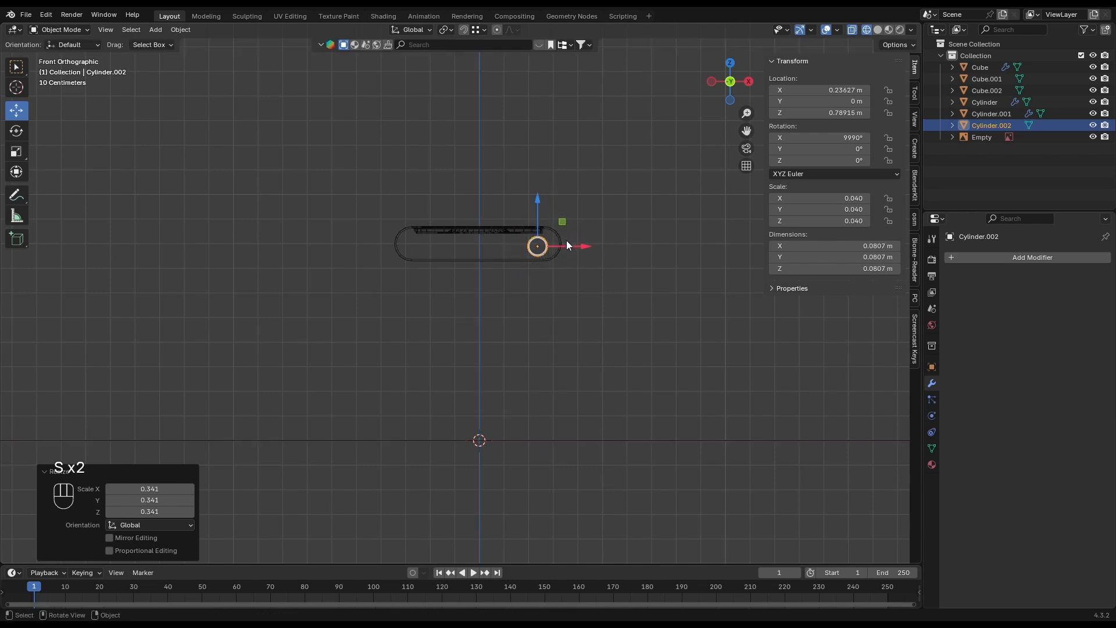
pyautogui.moveTo(562, 222); pyautogui.dragTo(568, 219)
# Step: Move the small cylinder about -0.853 m along Y to the body's lower end and stretch it about 2.56 times along Y
pyautogui.moveTo(546, 232); pyautogui.dragTo(443, 330)
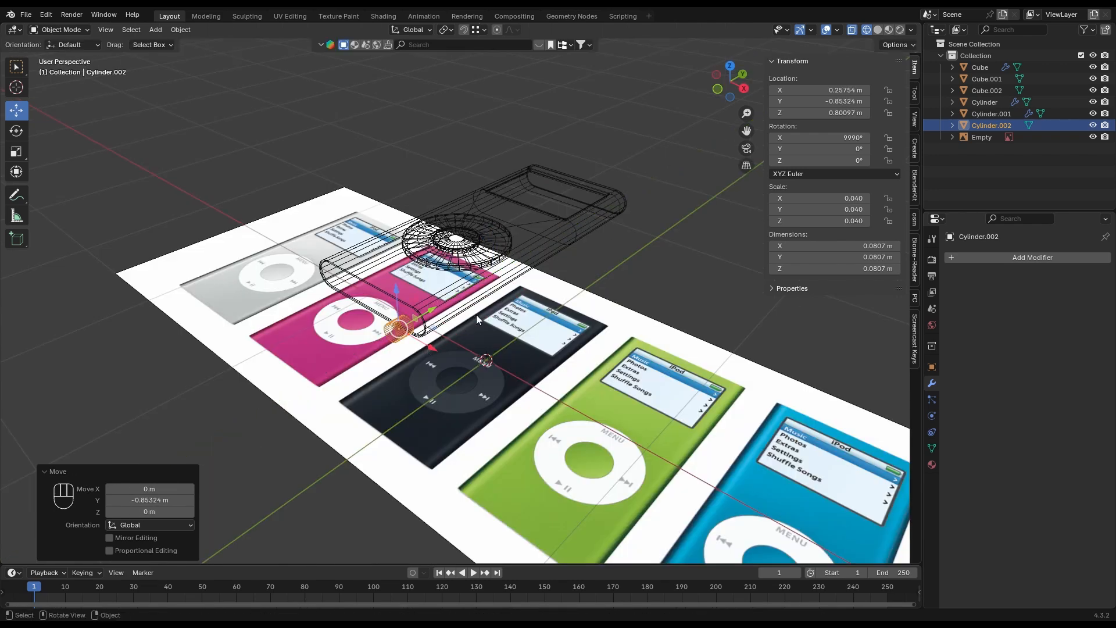
pyautogui.press('s')
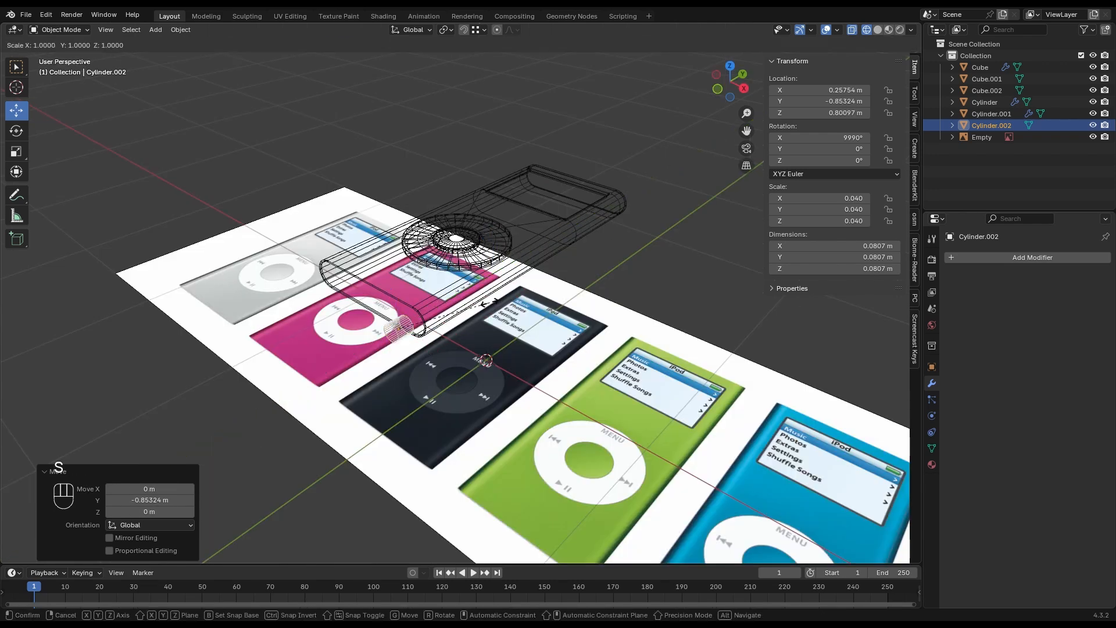
pyautogui.press('y')
pyautogui.click(639, 260)
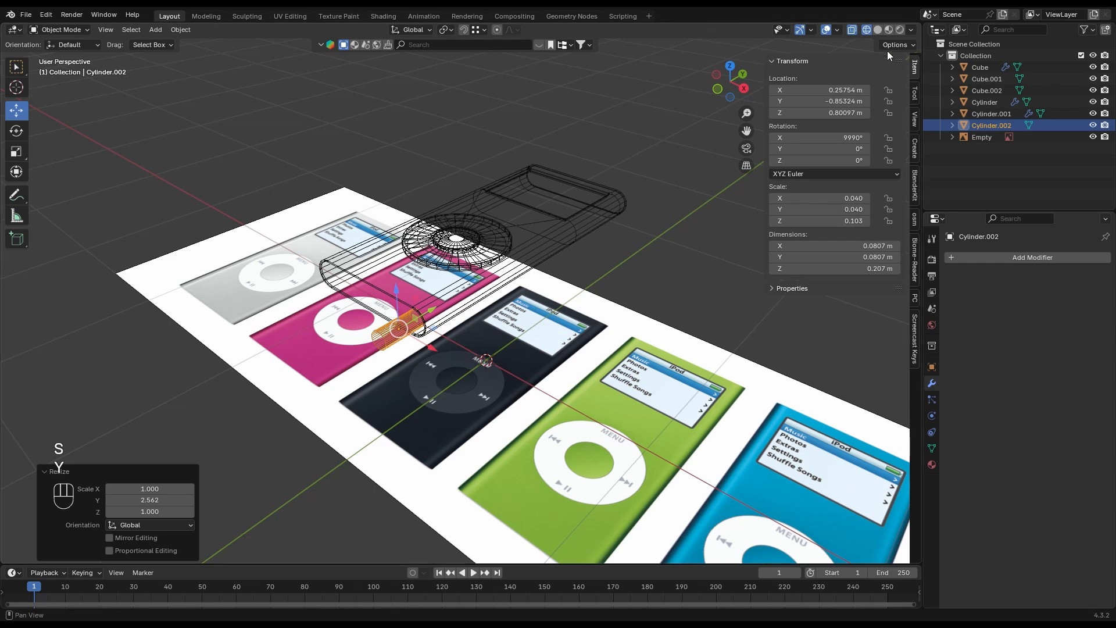
# Step: In solid shading, push the small cylinder about 0.095 m along Y into the body's end and apply Shade Auto Smooth
pyautogui.click(878, 29)
pyautogui.scroll(6, 340, 323)
pyautogui.moveTo(352, 356); pyautogui.dragTo(402, 339)
pyautogui.rightClick(326, 365)
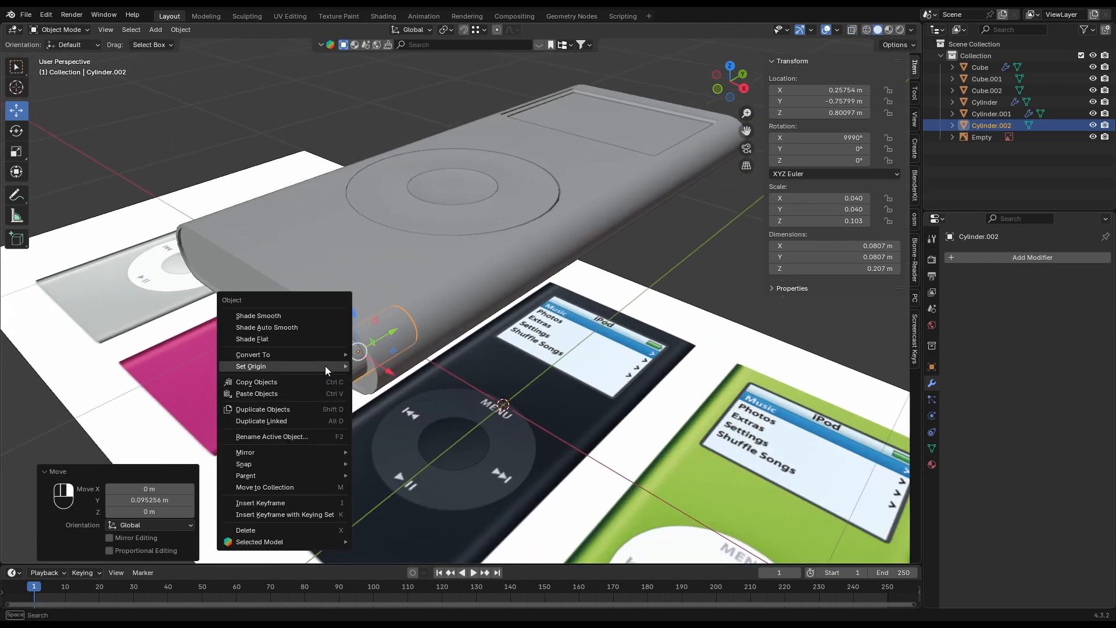
pyautogui.click(315, 327)
# Step: Cut the round port into the body with an applied Boolean Difference using the small cylinder, and delete the cylinder
pyautogui.click(366, 294)
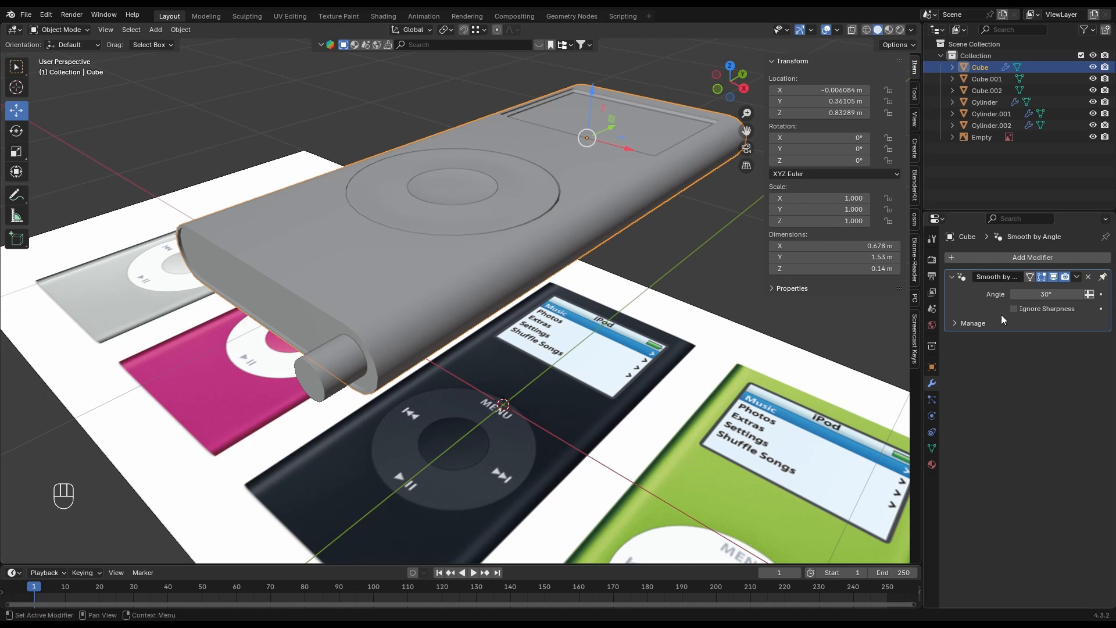
pyautogui.click(974, 256)
pyautogui.moveTo(959, 254)
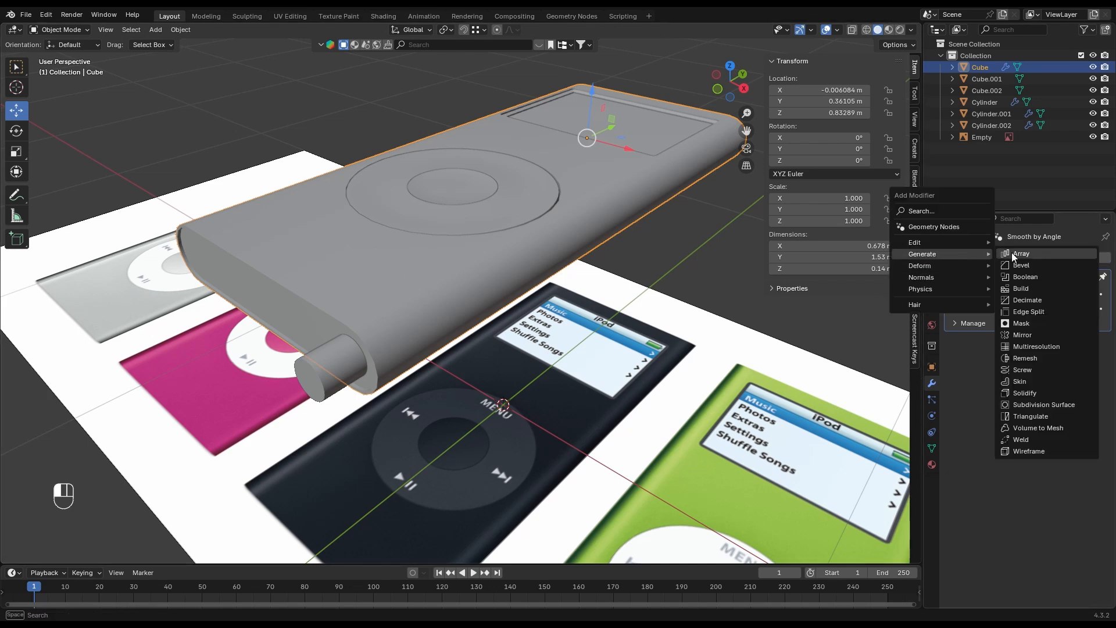
pyautogui.click(1070, 282)
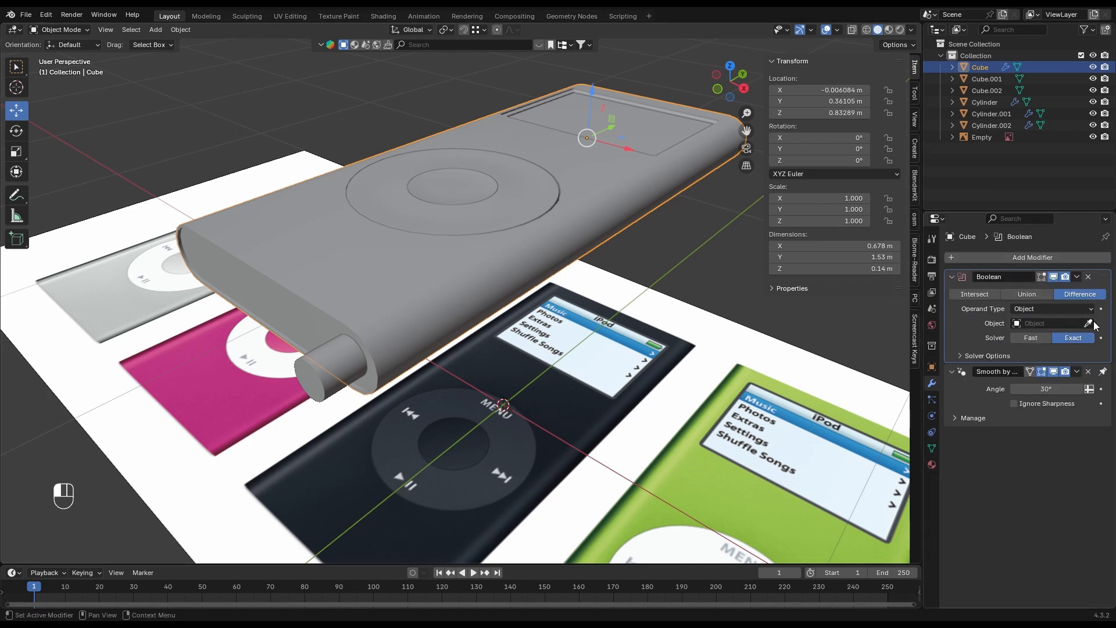
pyautogui.click(1090, 323)
pyautogui.click(320, 369)
pyautogui.click(1077, 281)
pyautogui.click(1023, 289)
pyautogui.click(354, 364)
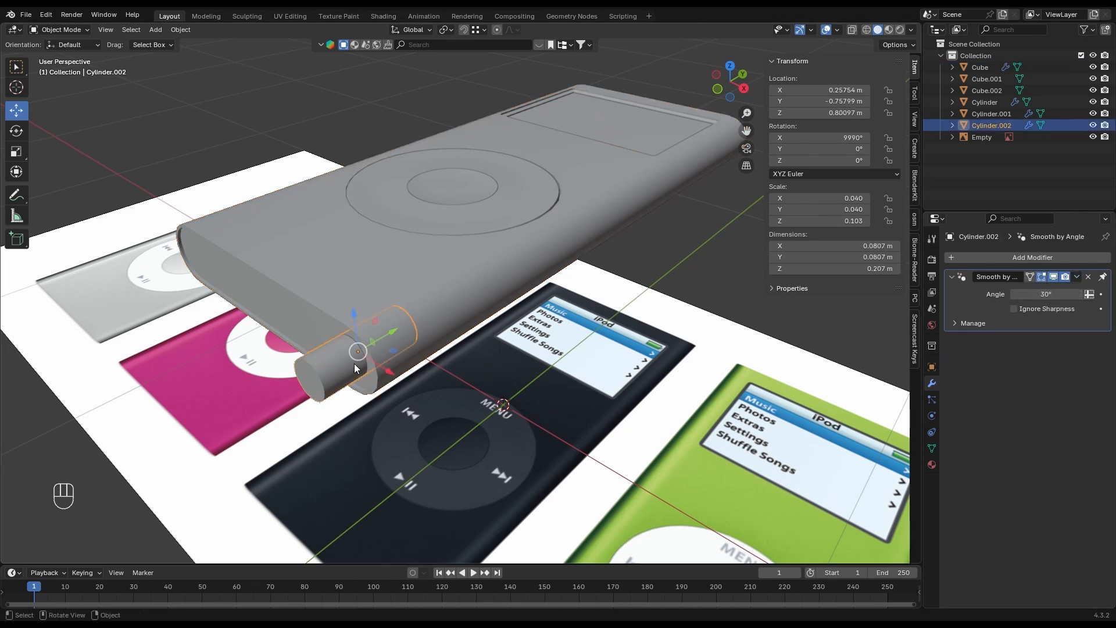
pyautogui.press('Delete')
# Step: Add a cube and, in front view, scale it down uniformly to a factor of about 0.097
pyautogui.moveTo(364, 377); pyautogui.dragTo(442, 336, button='middle')
pyautogui.hotkey('shift', 'a')
pyautogui.moveTo(442, 336)
pyautogui.click(491, 351)
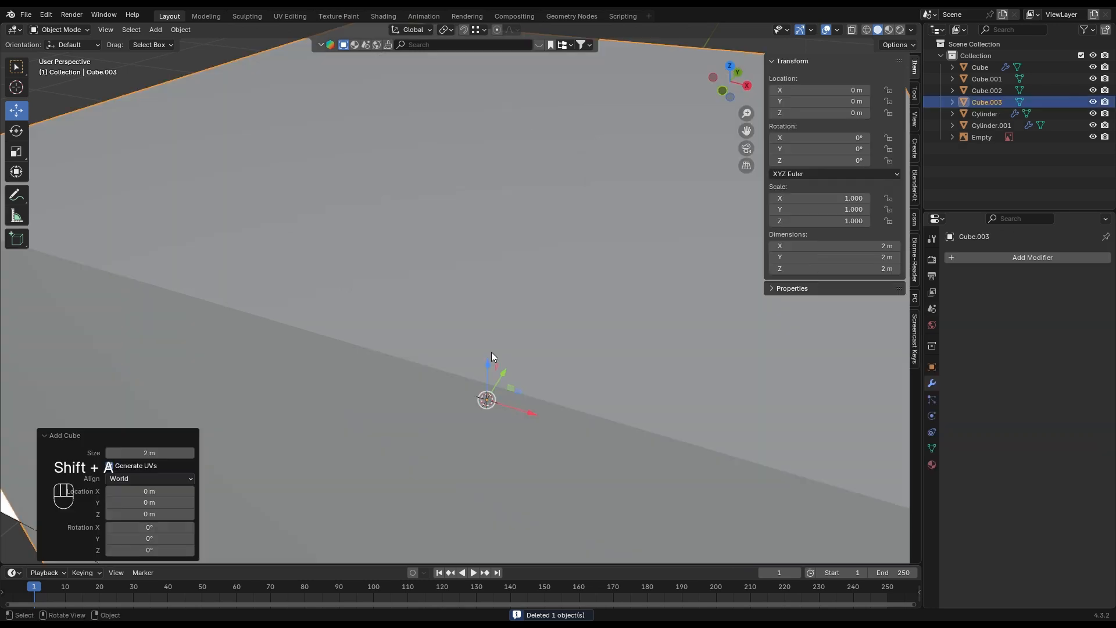
pyautogui.click(722, 92)
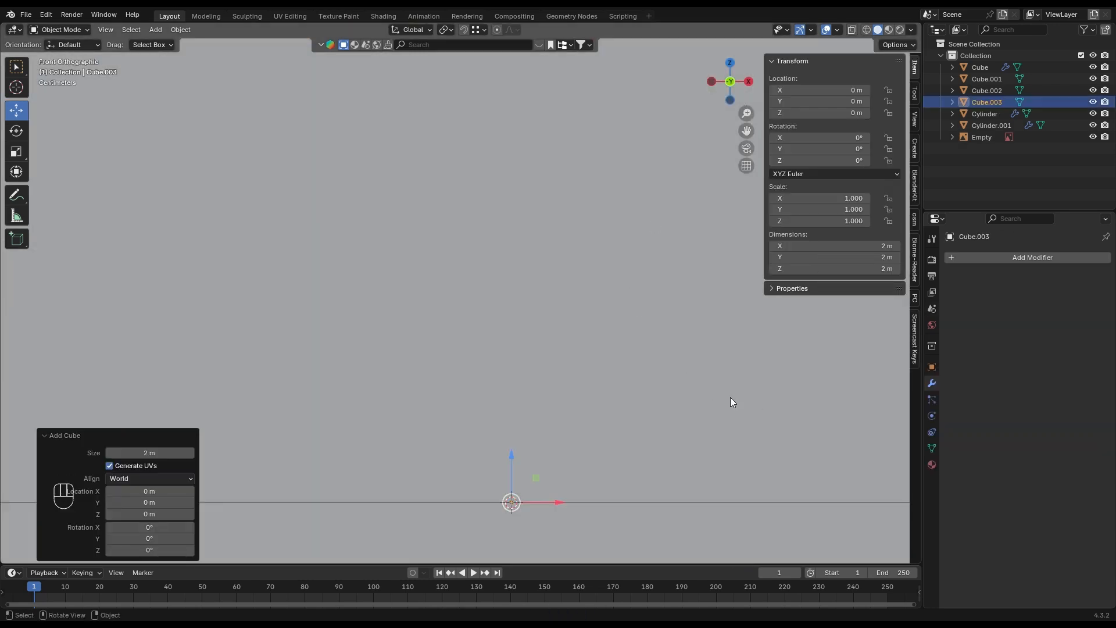
pyautogui.press('s')
pyautogui.click(531, 470)
# Step: Position the cube inside the left part of the body's front profile and size it to about 0.314 m wide by 0.076 m high
pyautogui.press('g')
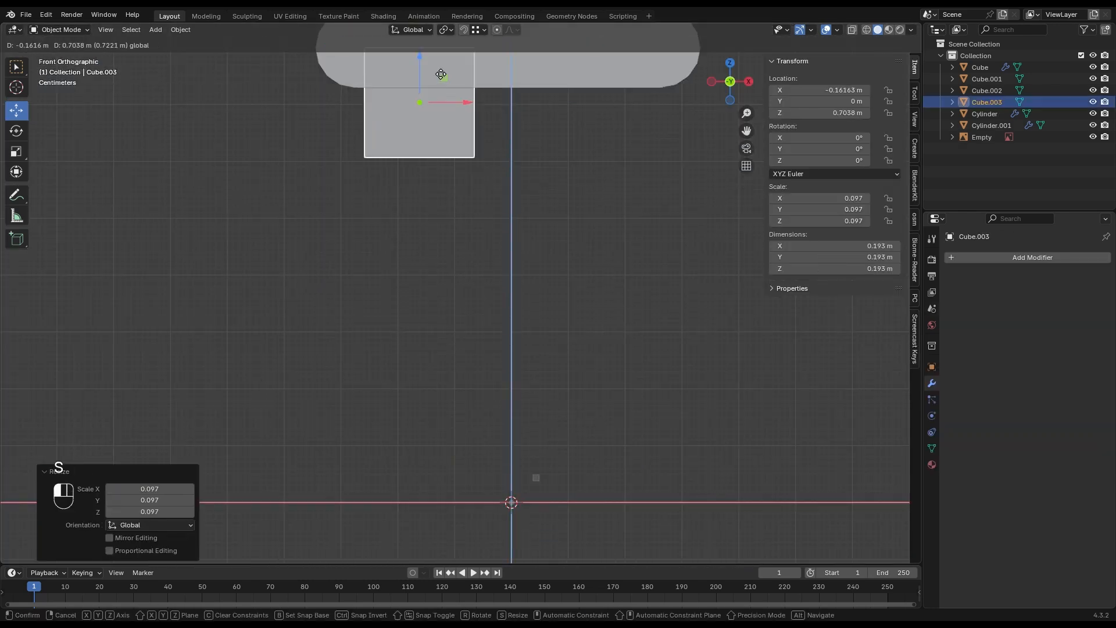
pyautogui.click(510, 88)
pyautogui.keyDown('shift'); pyautogui.moveTo(510, 88); pyautogui.dragTo(552, 273, button='middle'); pyautogui.keyUp('shift')
pyautogui.scroll(-1, 522, 304)
pyautogui.moveTo(522, 305); pyautogui.dragTo(512, 262)
pyautogui.hotkey('shift', 'z')
pyautogui.press('s')
pyautogui.press('x')
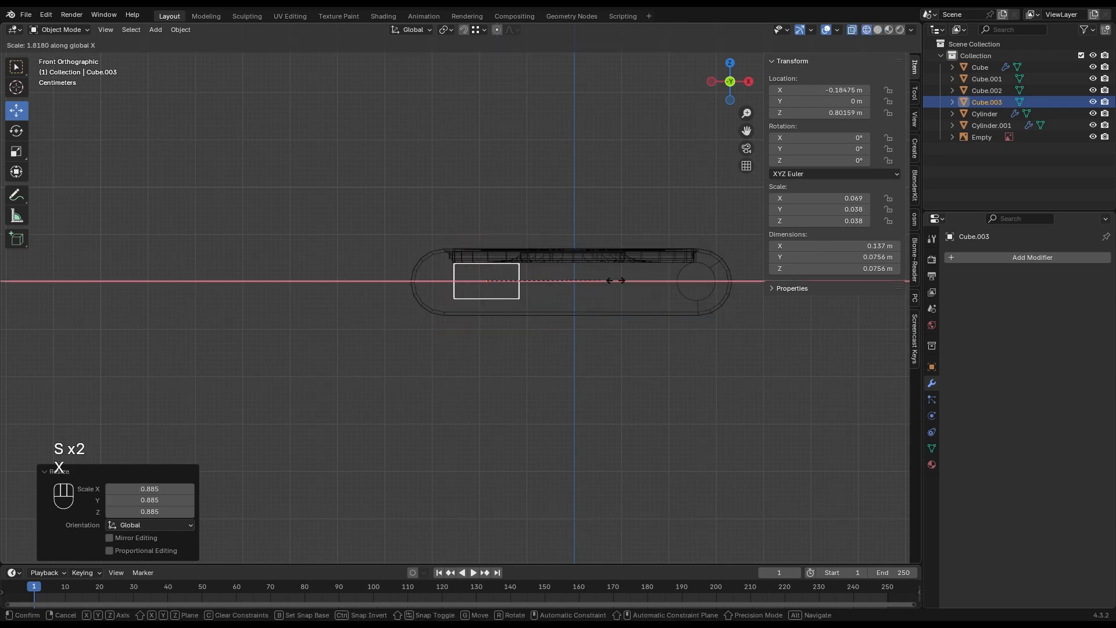
pyautogui.click(744, 281)
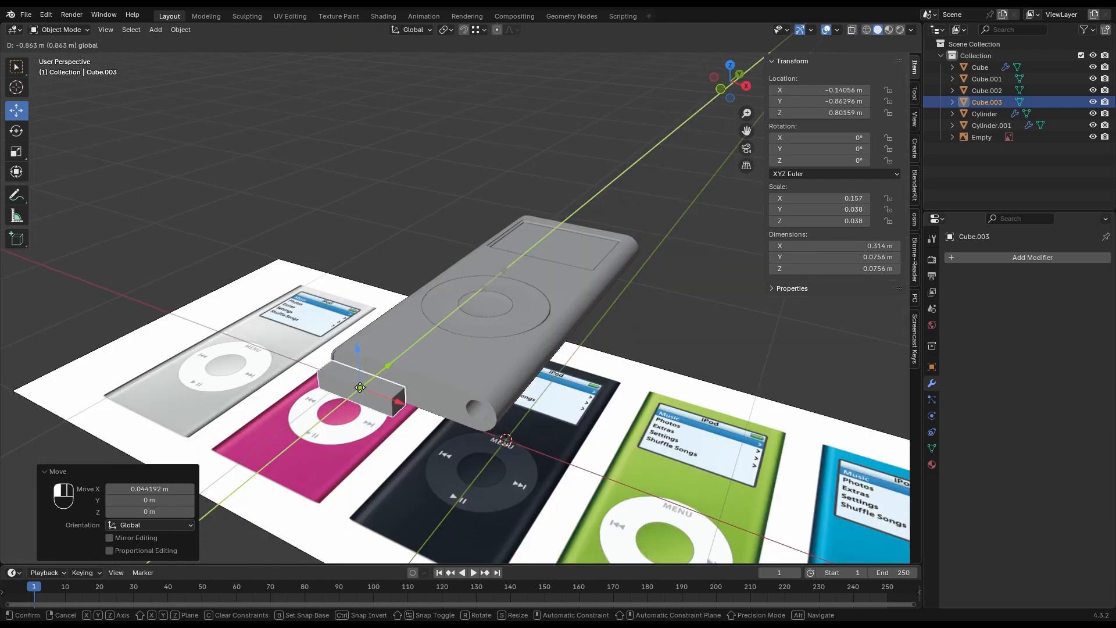
# Step: Move the cube about -0.927 m along Y, stretch it about 4.3 times along Y and push it partly into the body's lower end
pyautogui.click(360, 387)
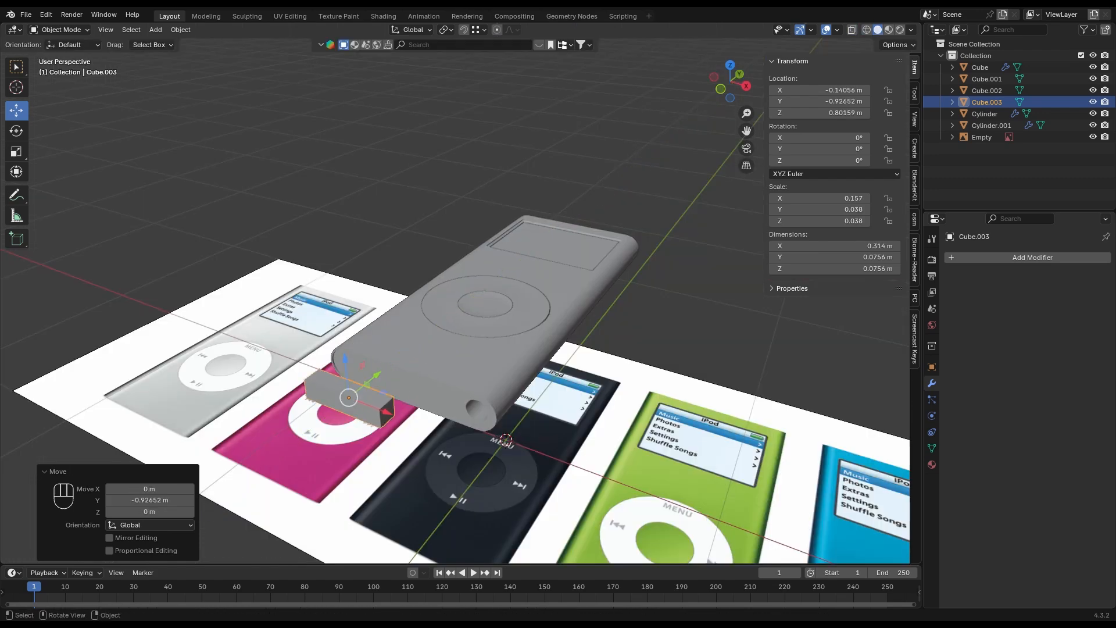
pyautogui.press('s')
pyautogui.press('y')
pyautogui.click(560, 257)
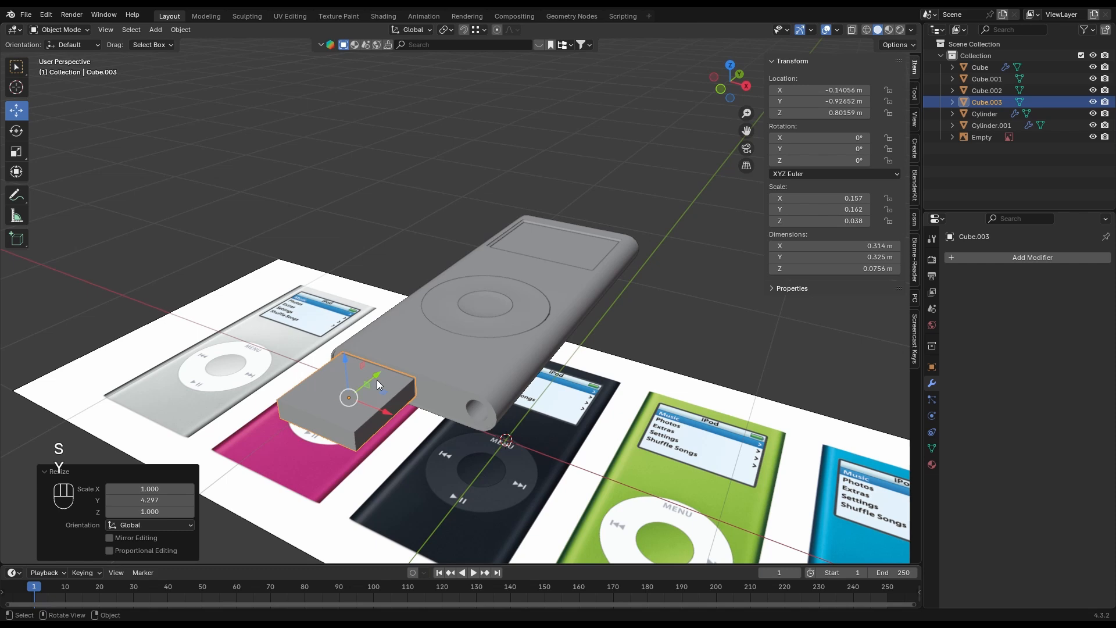
pyautogui.press('g')
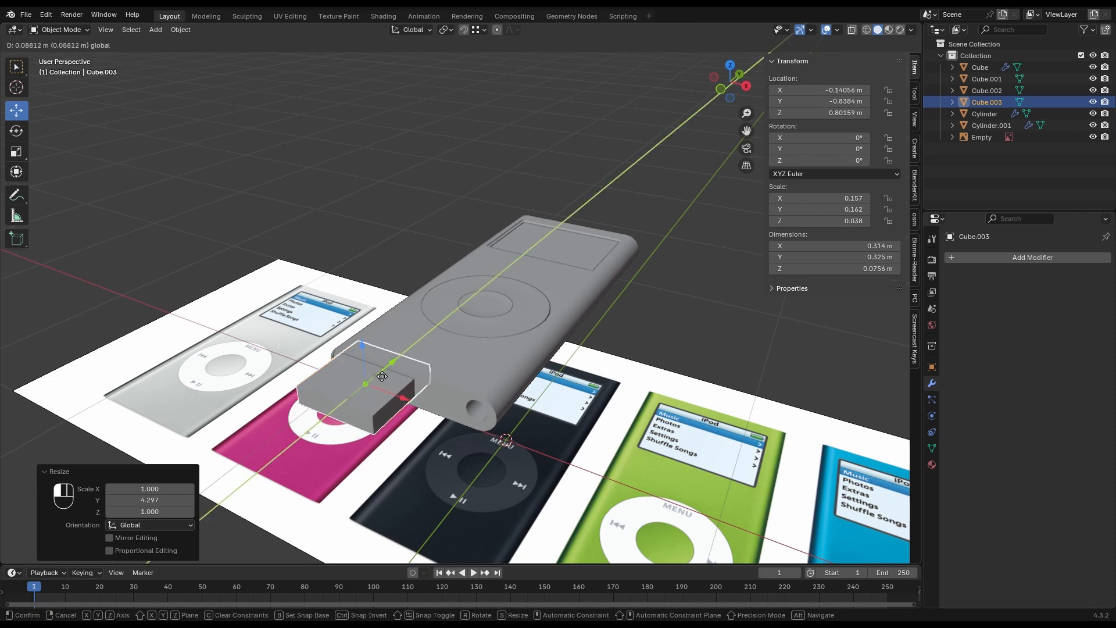
pyautogui.click(442, 389)
# Step: Cut the rectangular slot into the body with an applied Boolean Difference using the cube, and delete the cube
pyautogui.click(442, 388)
pyautogui.click(994, 257)
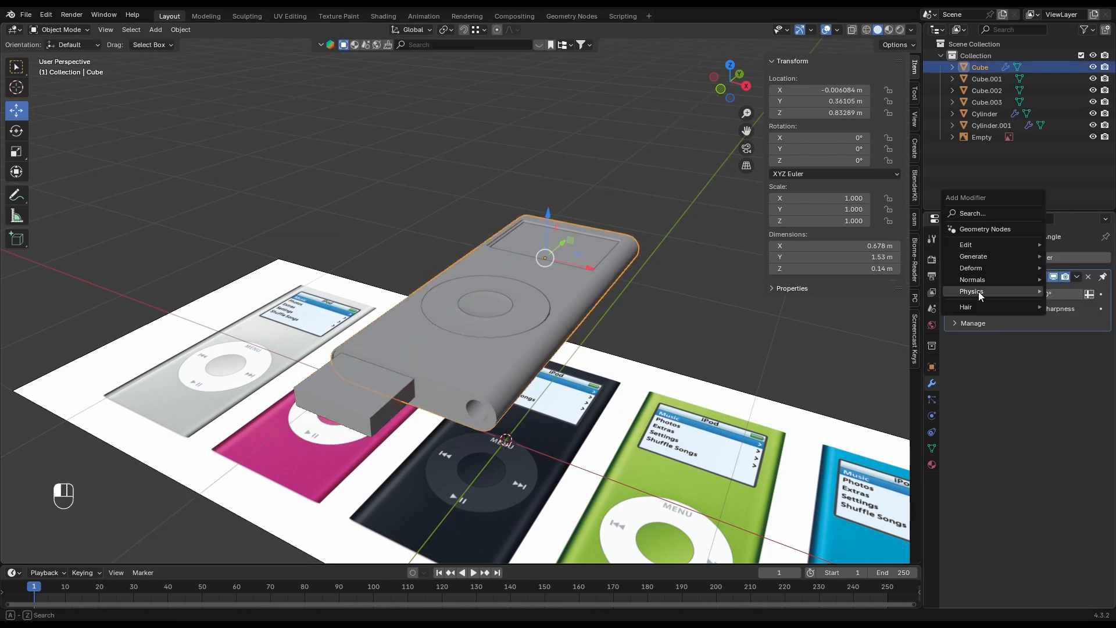
pyautogui.moveTo(994, 257)
pyautogui.click(1077, 277)
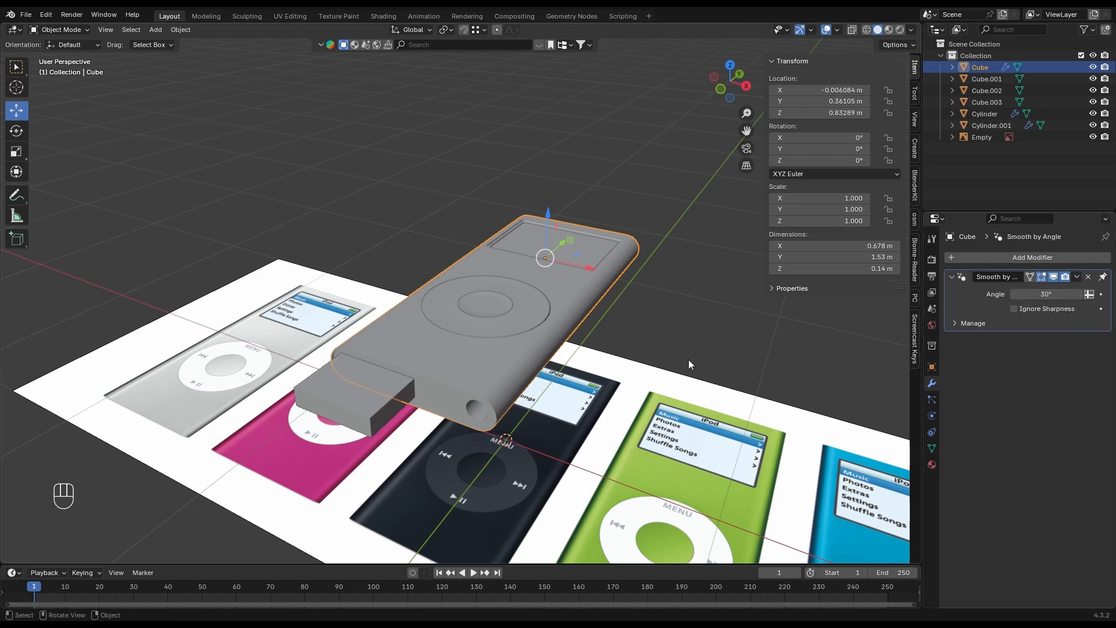
pyautogui.click(352, 394)
pyautogui.press('Delete')
# Step: Search the BlenderKit material library for "metal" and assign the silver material named "metal" to the iPod body
pyautogui.moveTo(352, 395); pyautogui.dragTo(555, 295, button='middle')
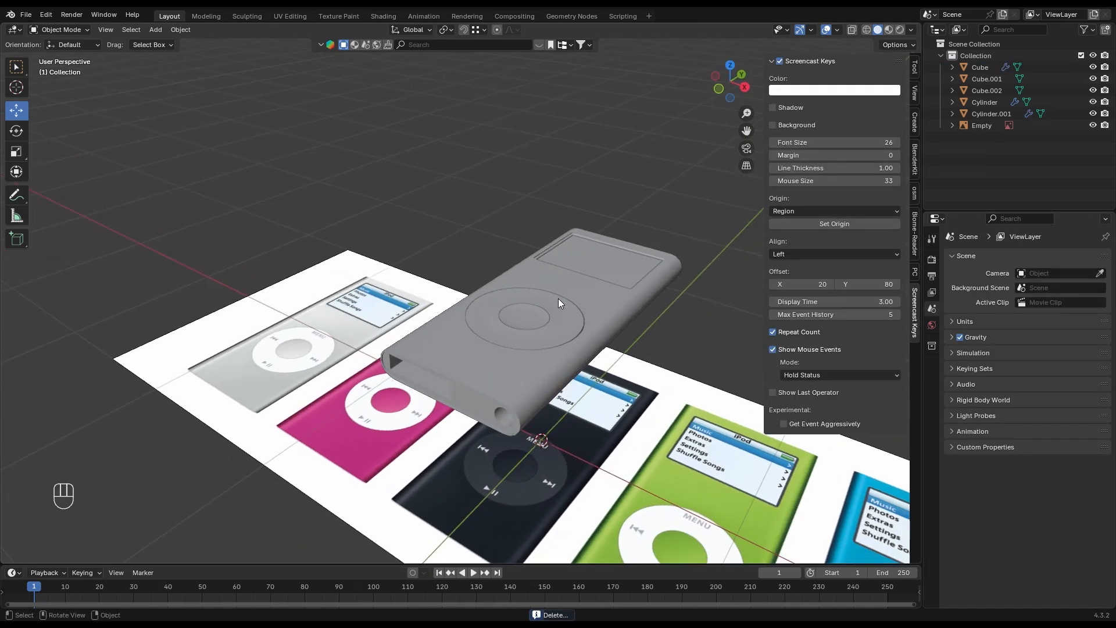
pyautogui.scroll(2, 541, 325)
pyautogui.keyDown('shift'); pyautogui.moveTo(523, 347); pyautogui.dragTo(490, 407, button='middle'); pyautogui.keyUp('shift')
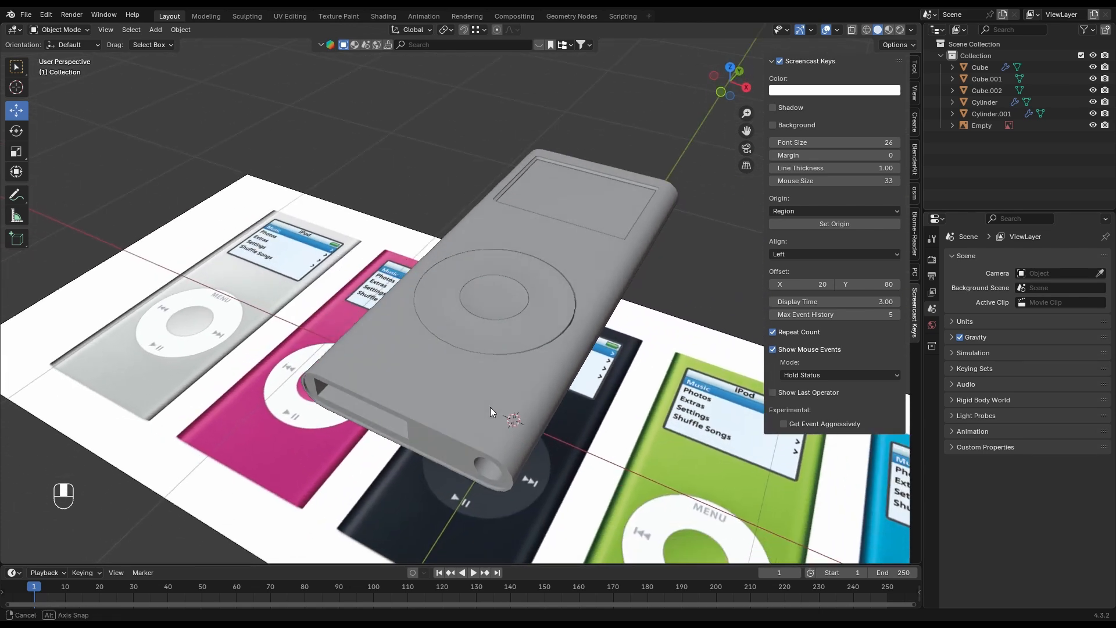
pyautogui.keyDown('shift'); pyautogui.moveTo(564, 292); pyautogui.dragTo(535, 332, button='middle'); pyautogui.keyUp('shift')
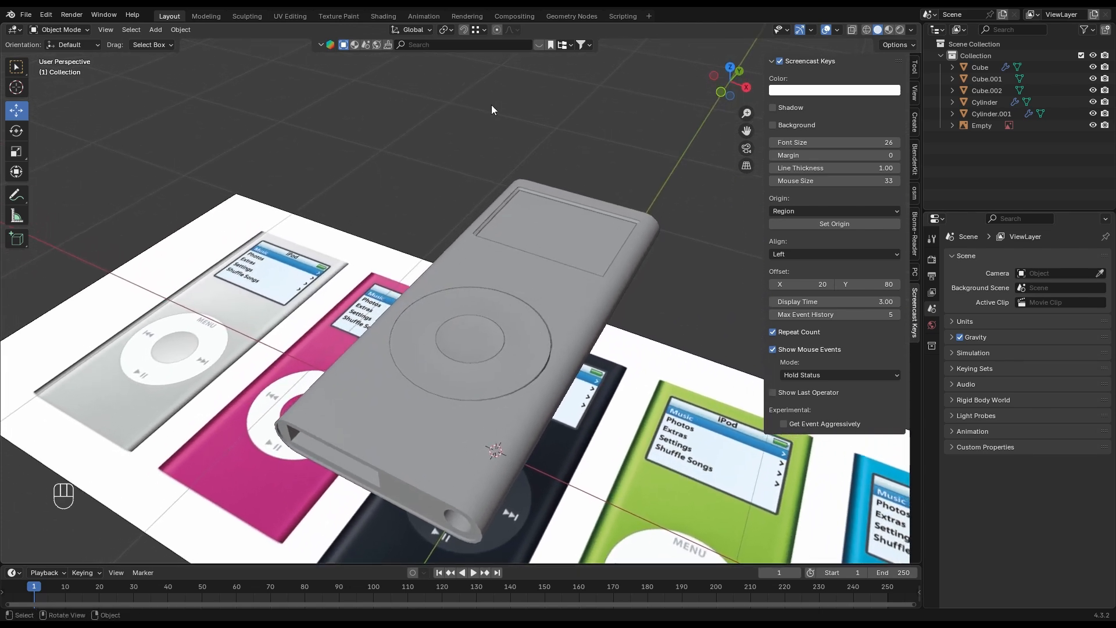
pyautogui.scroll(1, 557, 279)
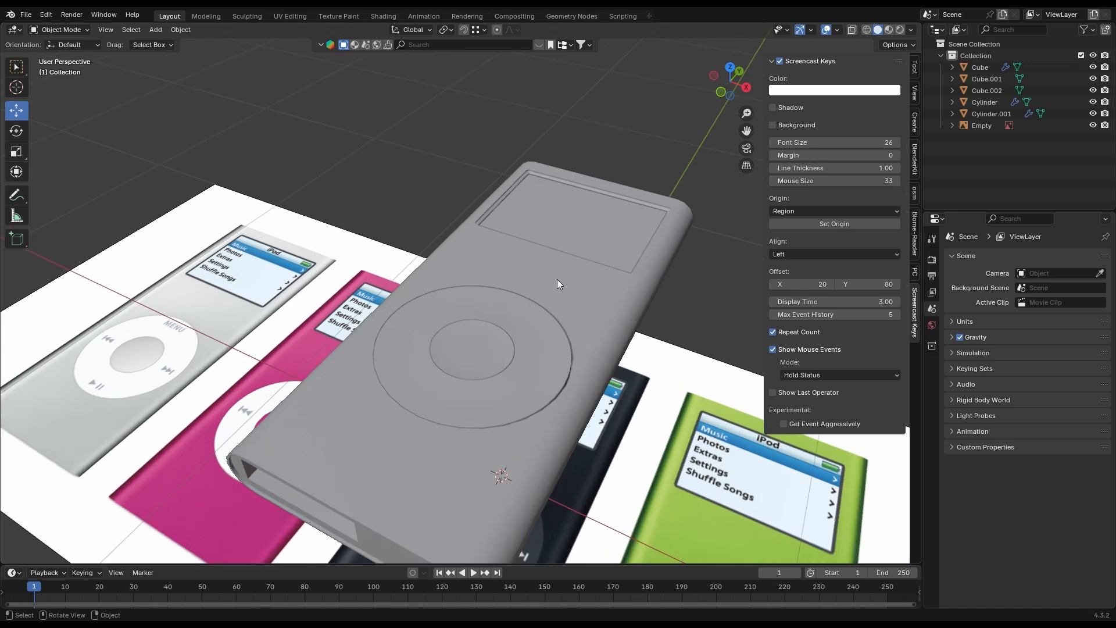
pyautogui.keyDown('shift'); pyautogui.moveTo(540, 377); pyautogui.dragTo(516, 359, button='middle'); pyautogui.keyUp('shift')
pyautogui.click(598, 278)
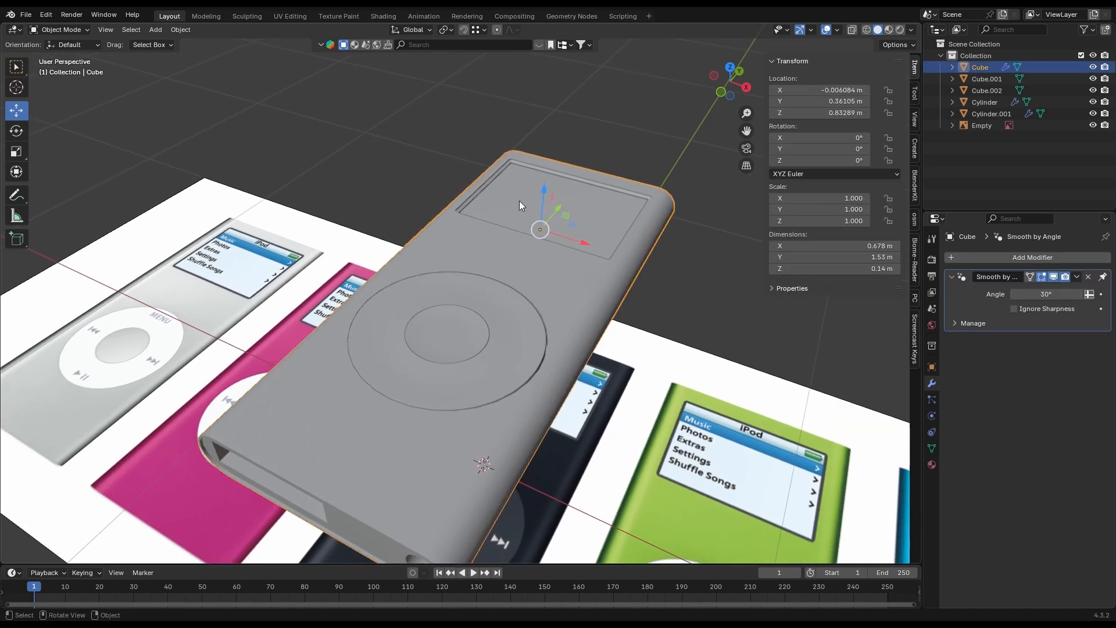
pyautogui.click(419, 44)
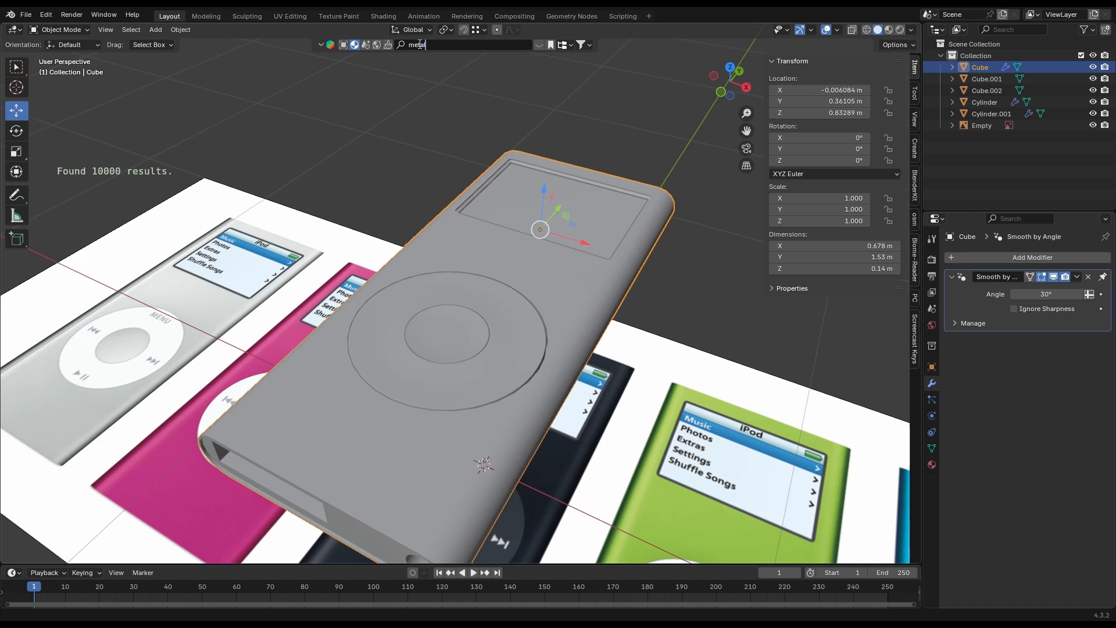
pyautogui.press('Return')
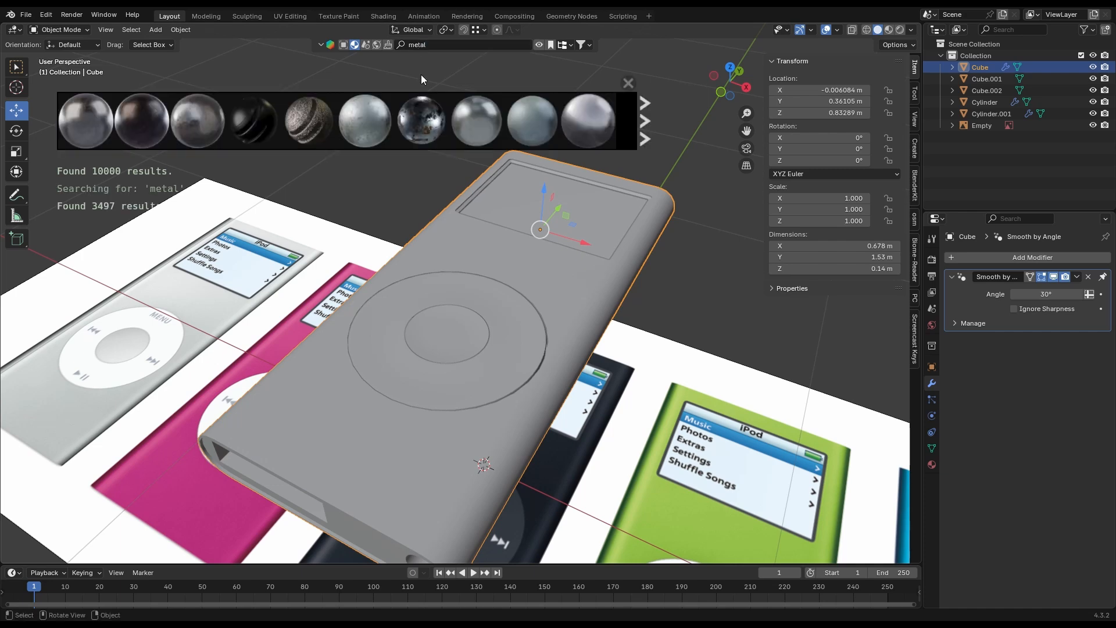
pyautogui.click(468, 121)
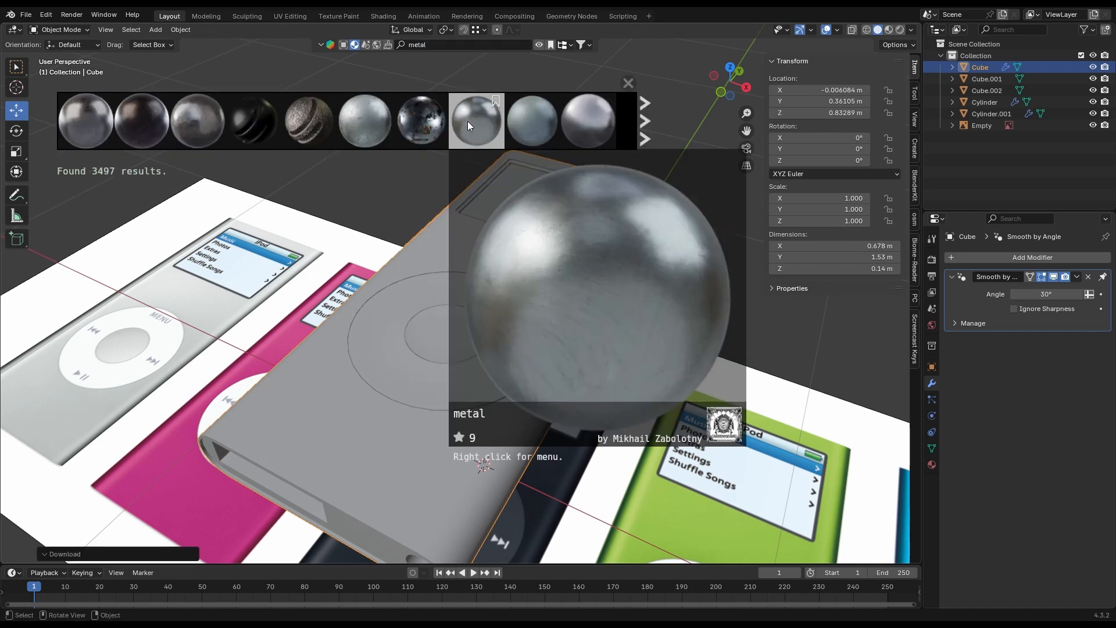
# Step: Select the display panel and search the material library for "glass"
pyautogui.click(520, 204)
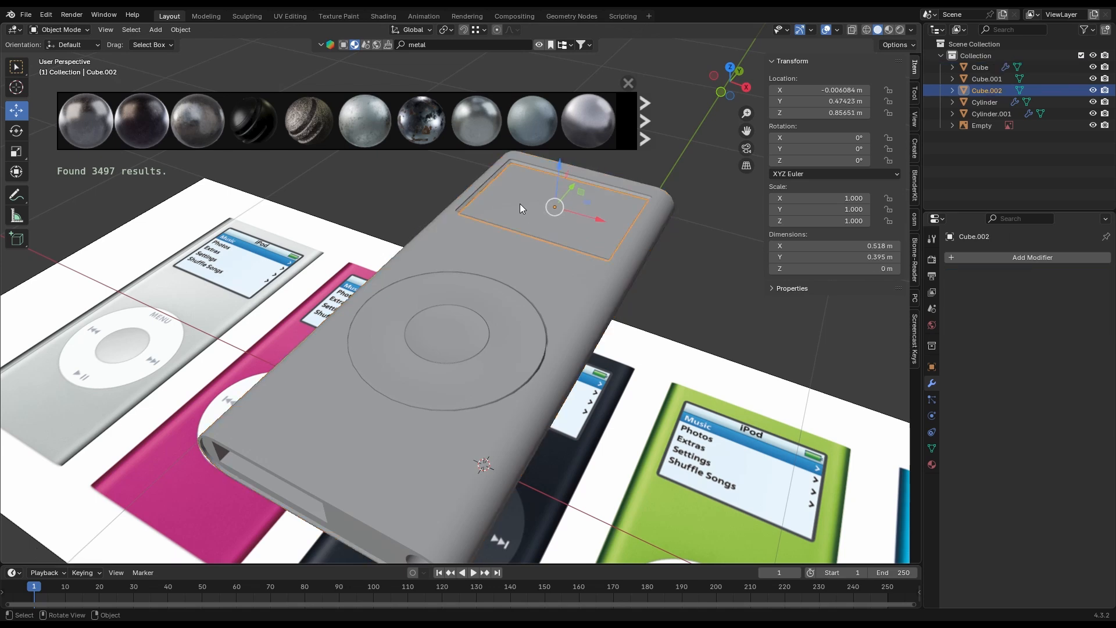
pyautogui.click(438, 45)
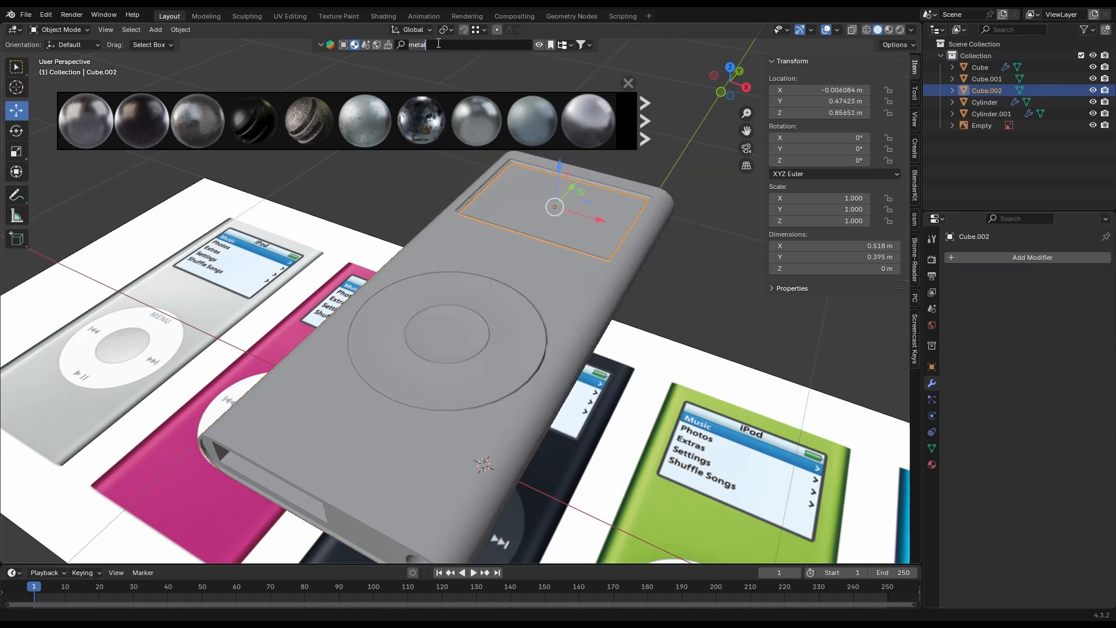
pyautogui.press('Return')
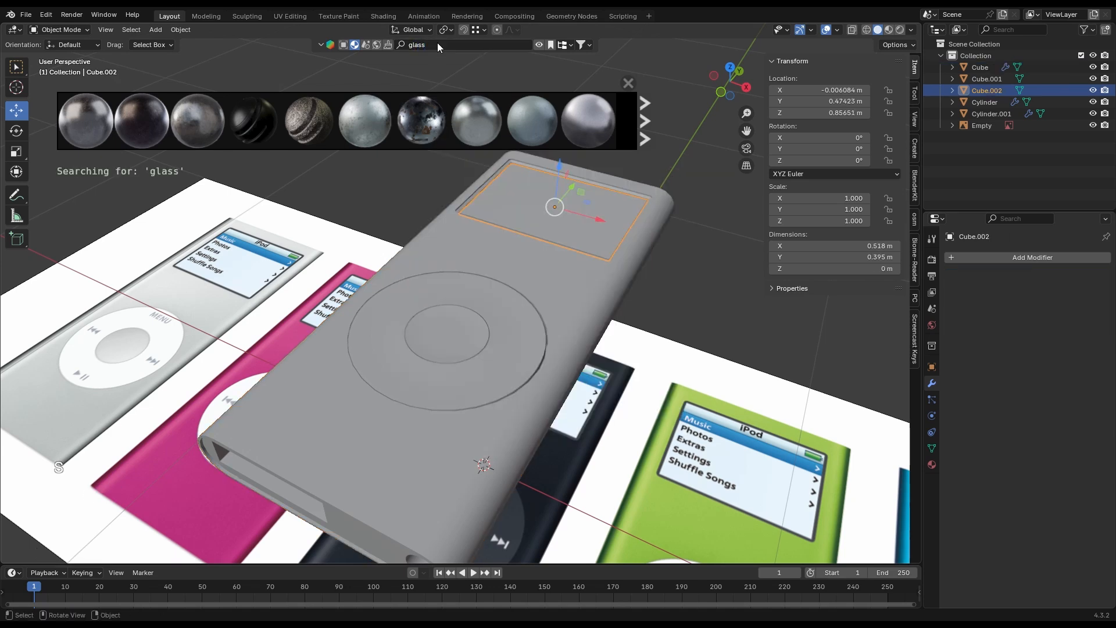
# Step: Link the iPod body's material to the centre button and dismiss the material search results
pyautogui.click(480, 318)
pyautogui.keyDown('shift'); pyautogui.click(558, 282); pyautogui.keyUp('shift')
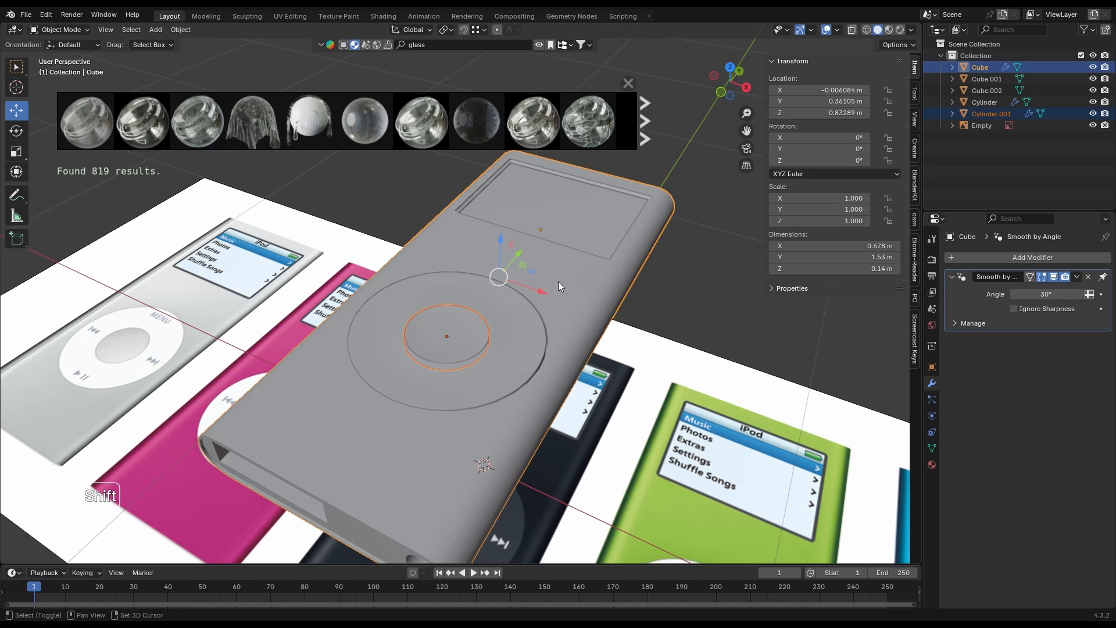
pyautogui.hotkey('ctrl', 'l')
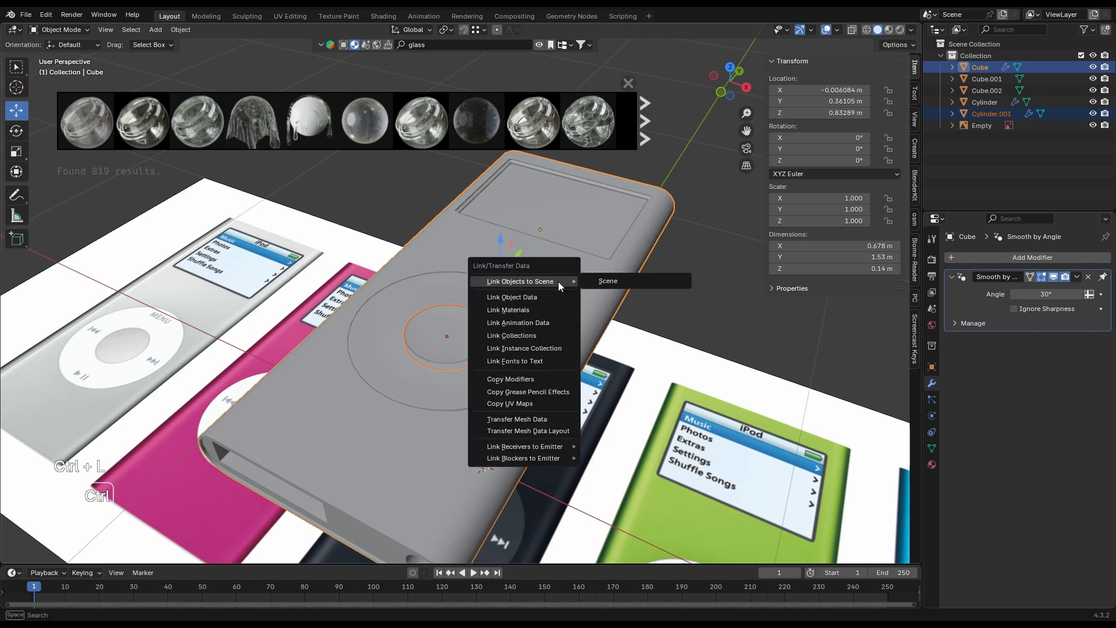
pyautogui.click(545, 312)
pyautogui.moveTo(545, 312)
pyautogui.mouseDown(button='middle')
pyautogui.moveTo(567, 285)
pyautogui.moveTo(529, 316)
pyautogui.mouseUp(button='middle')
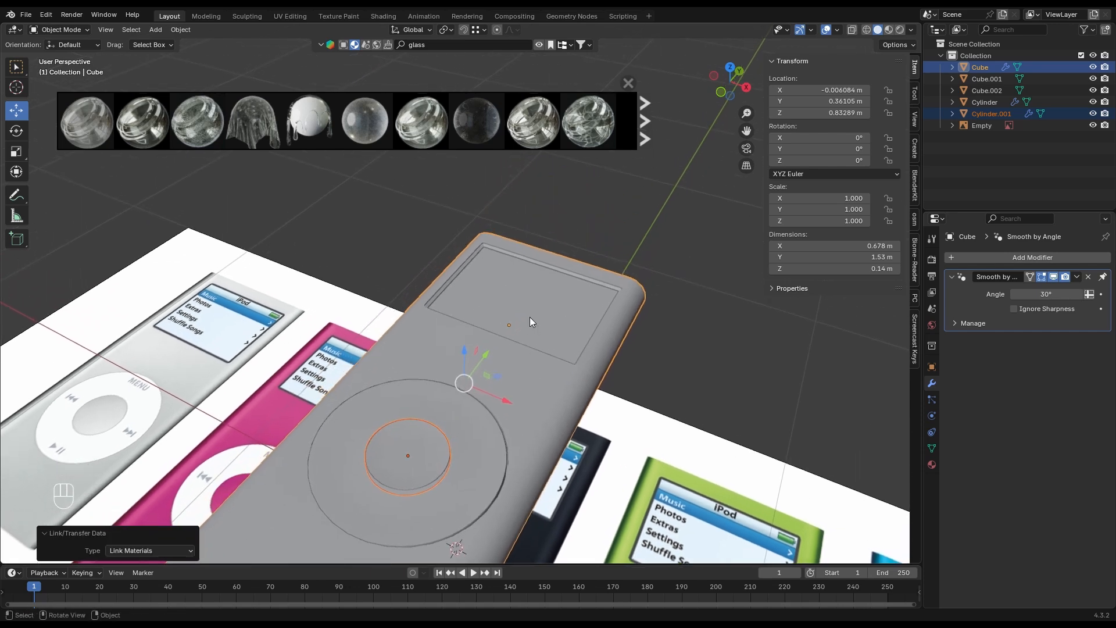
pyautogui.click(627, 82)
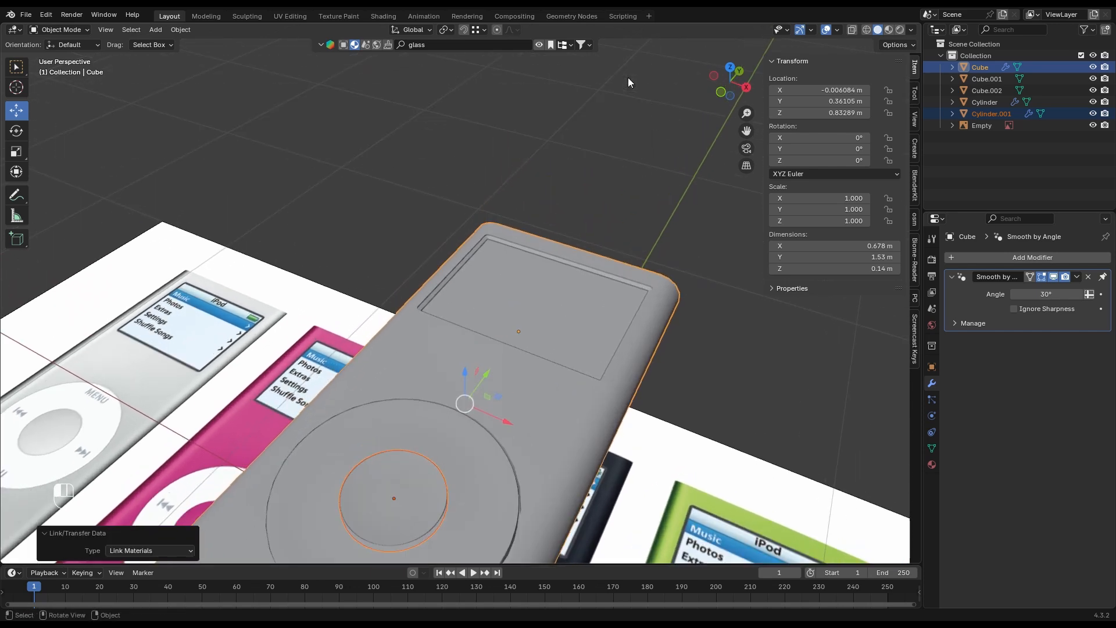
# Step: Set the render engine to Cycles and its device to GPU Compute
pyautogui.click(933, 260)
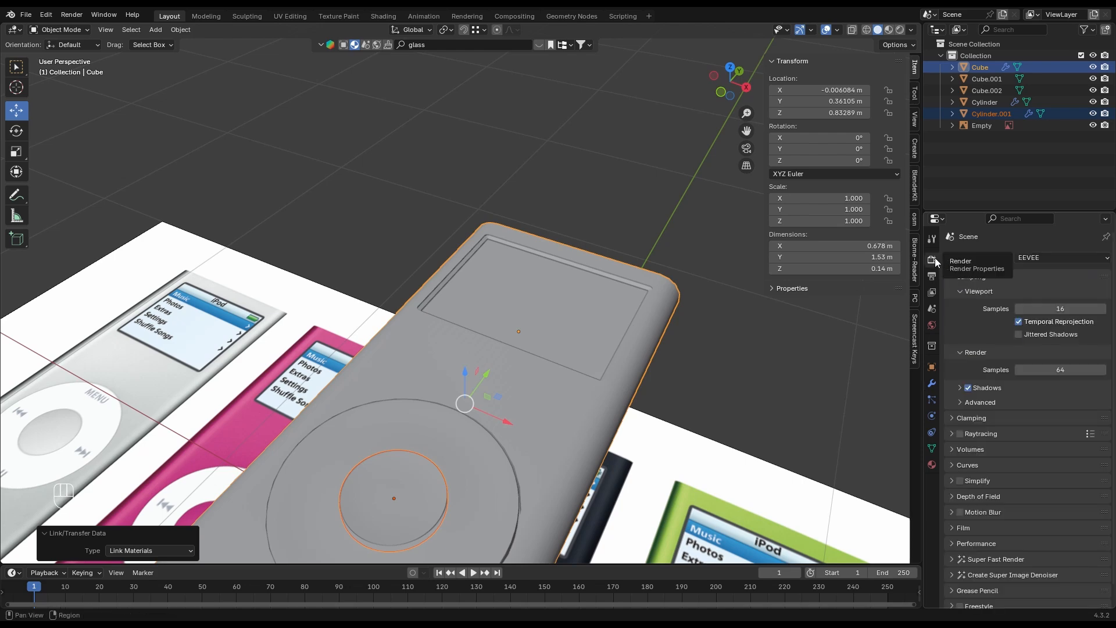
pyautogui.click(1020, 260)
pyautogui.click(1019, 289)
pyautogui.click(1023, 285)
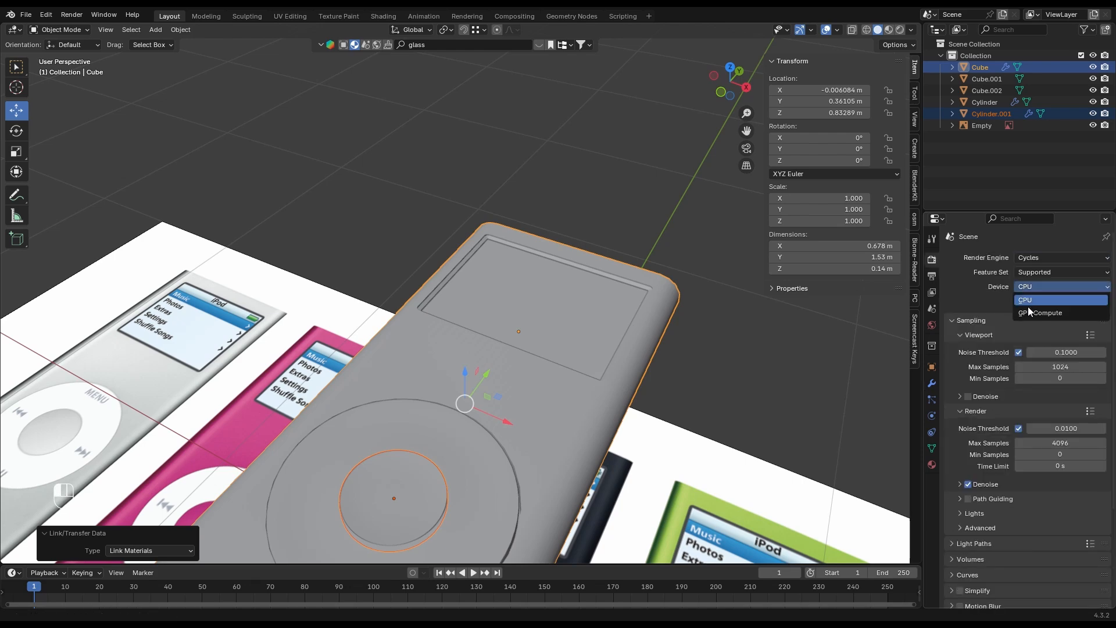
pyautogui.click(1028, 312)
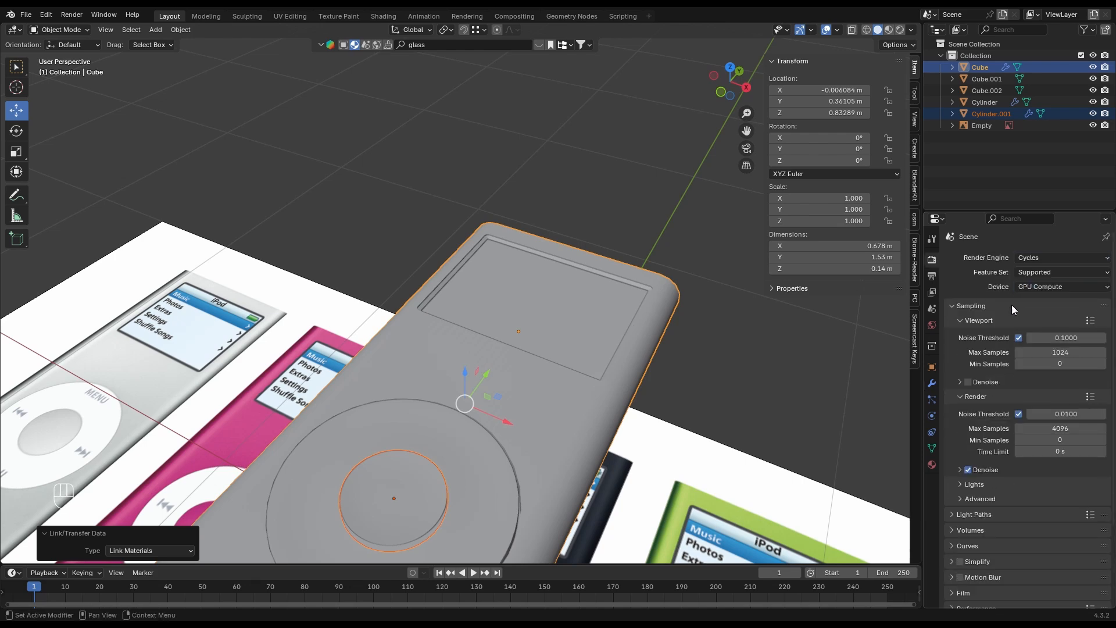
# Step: Search the BlenderKit HDR library for "sky" and restrict the results to free assets
pyautogui.click(376, 45)
pyautogui.click(432, 44)
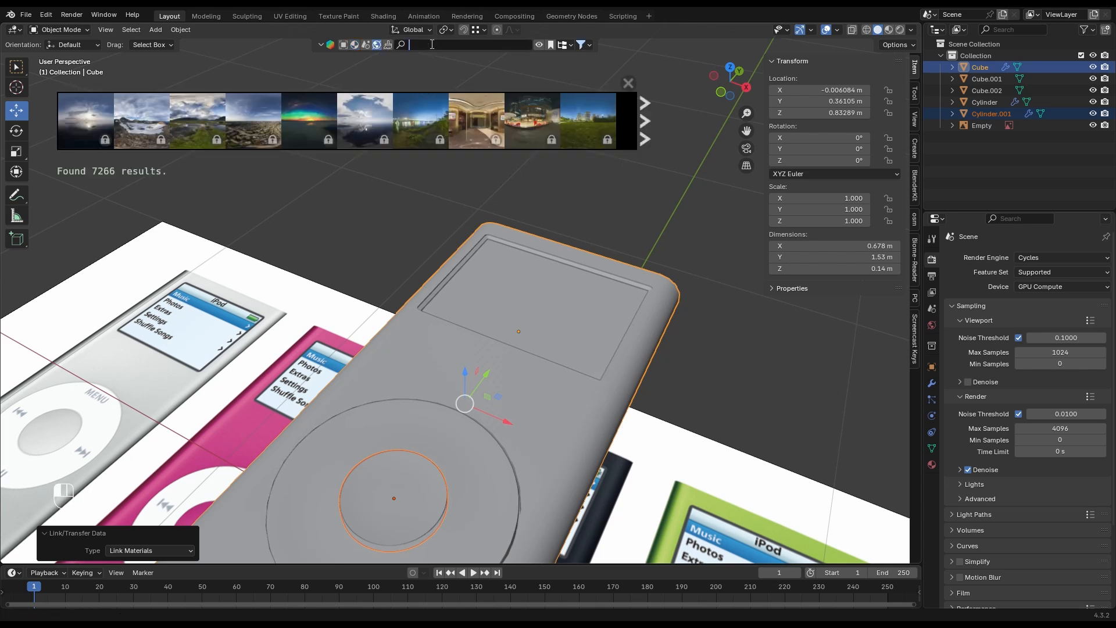
pyautogui.write('sky')
pyautogui.press('Return')
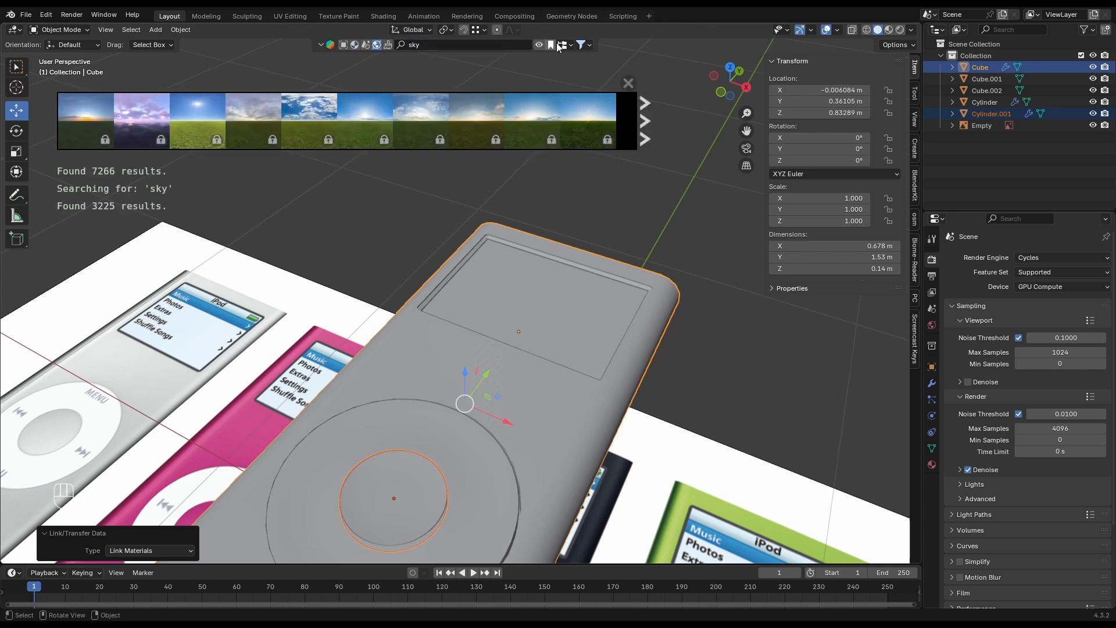
pyautogui.click(583, 46)
pyautogui.click(561, 86)
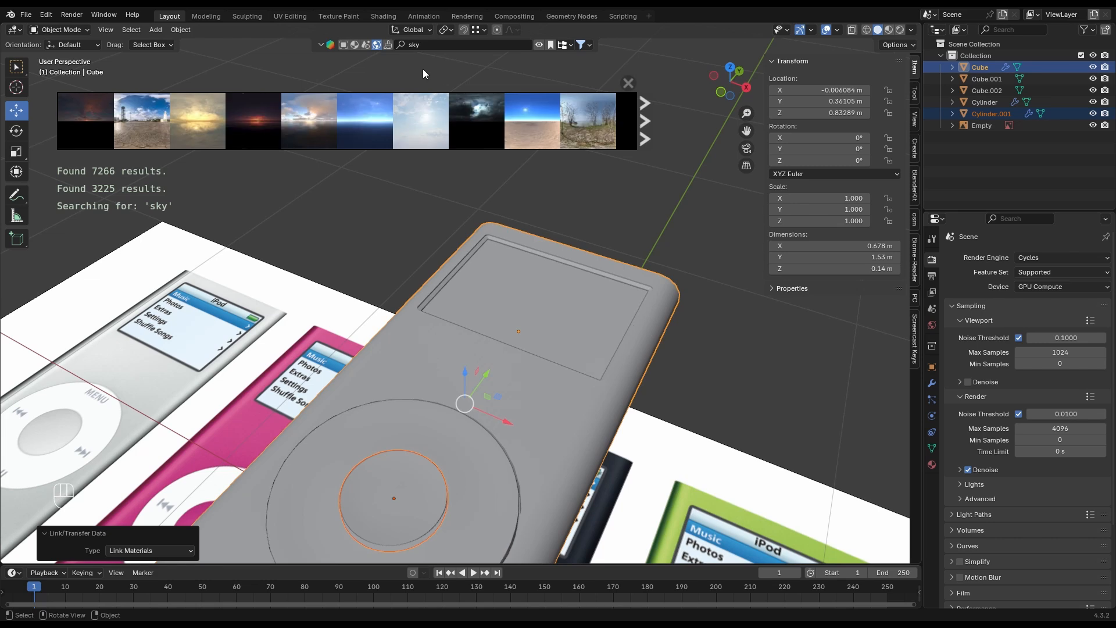
# Step: Download the "Cloudy sky dome" HDR as the scene lighting, dismiss the search results, and preview the scene in rendered shading
pyautogui.click(459, 119)
pyautogui.click(462, 141)
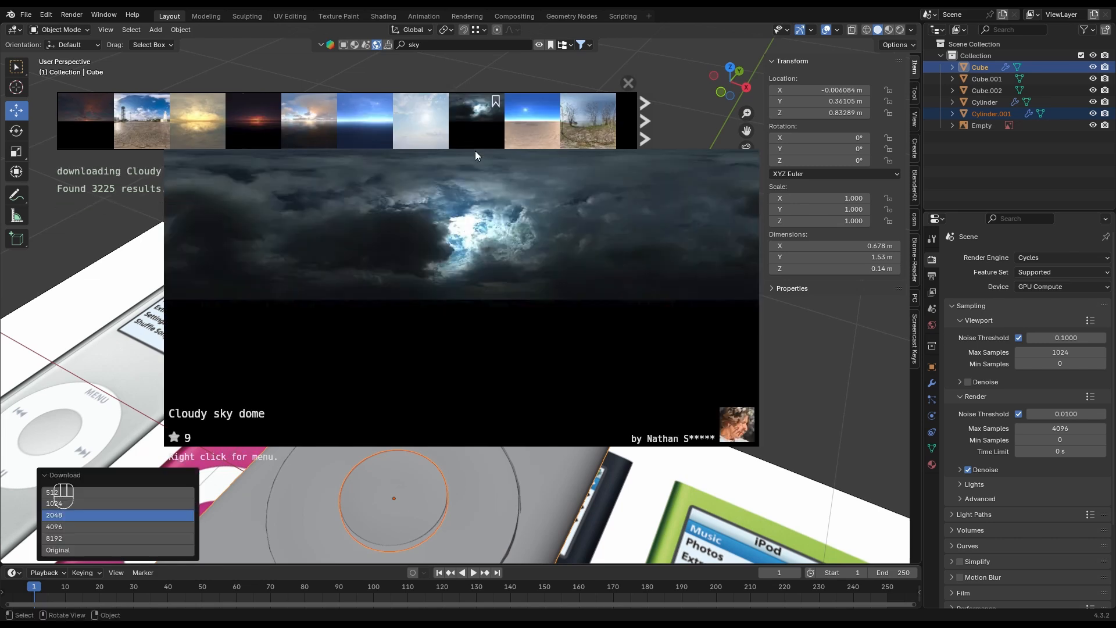
pyautogui.click(629, 85)
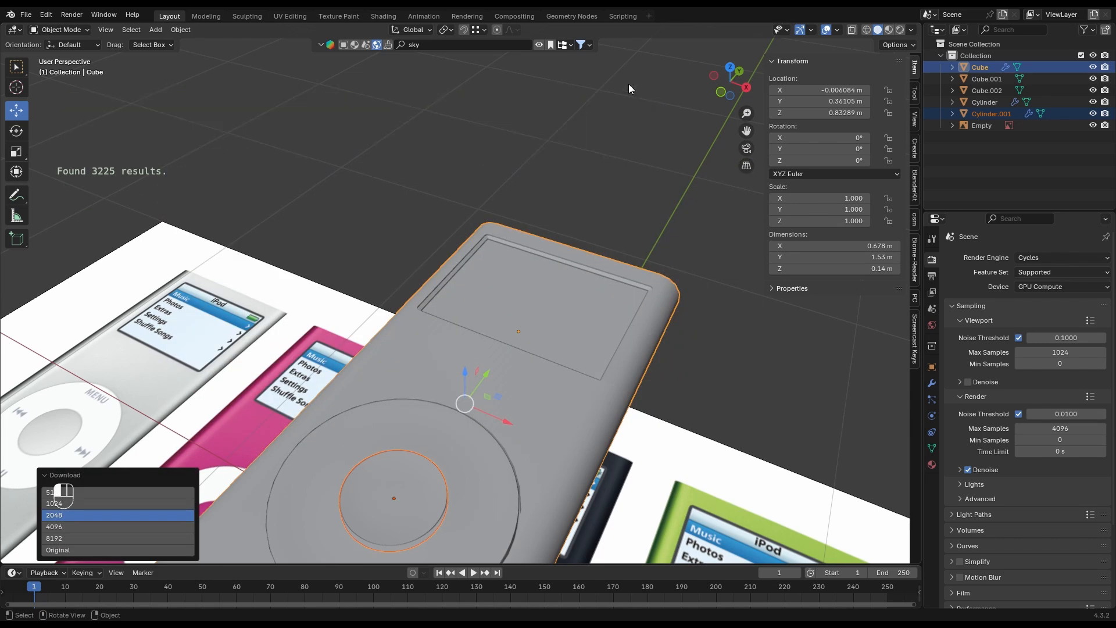
pyautogui.click(905, 31)
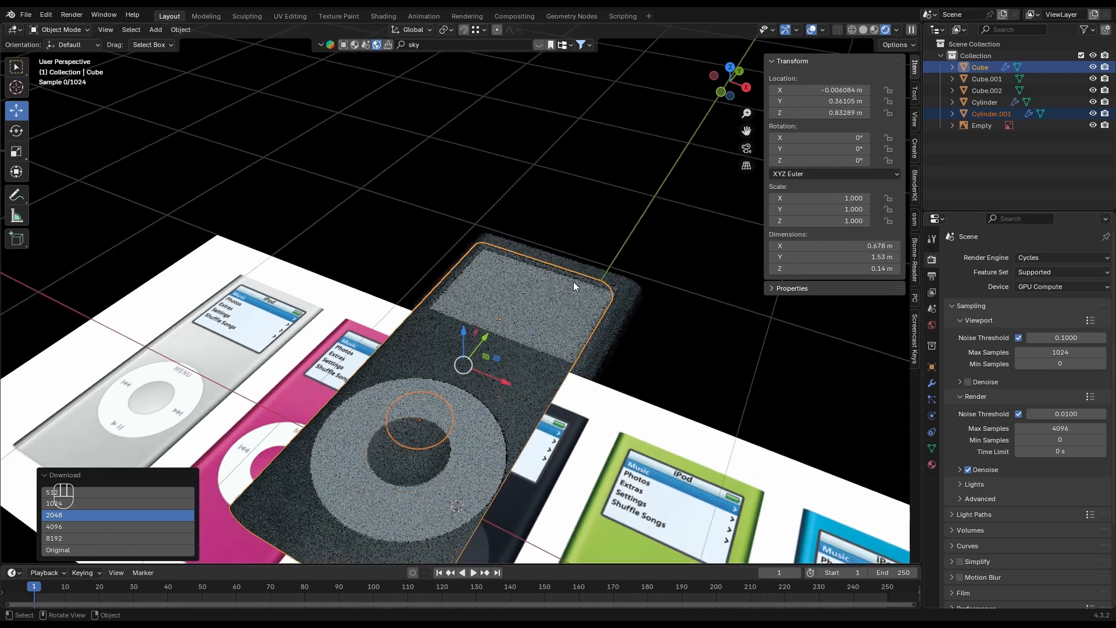
pyautogui.moveTo(531, 312)
pyautogui.mouseDown(button='middle')
pyautogui.moveTo(514, 299)
pyautogui.moveTo(531, 319)
pyautogui.mouseUp(button='middle')
# Step: Give the iPod's display panel a new material that uses an Emission surface shader
pyautogui.click(531, 319)
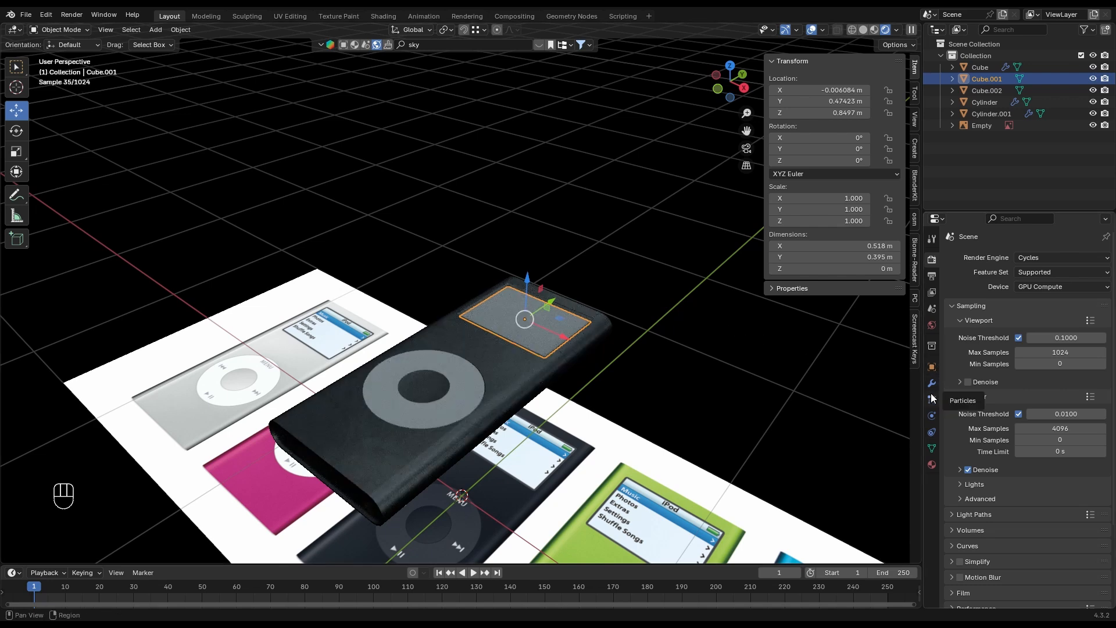
pyautogui.click(932, 465)
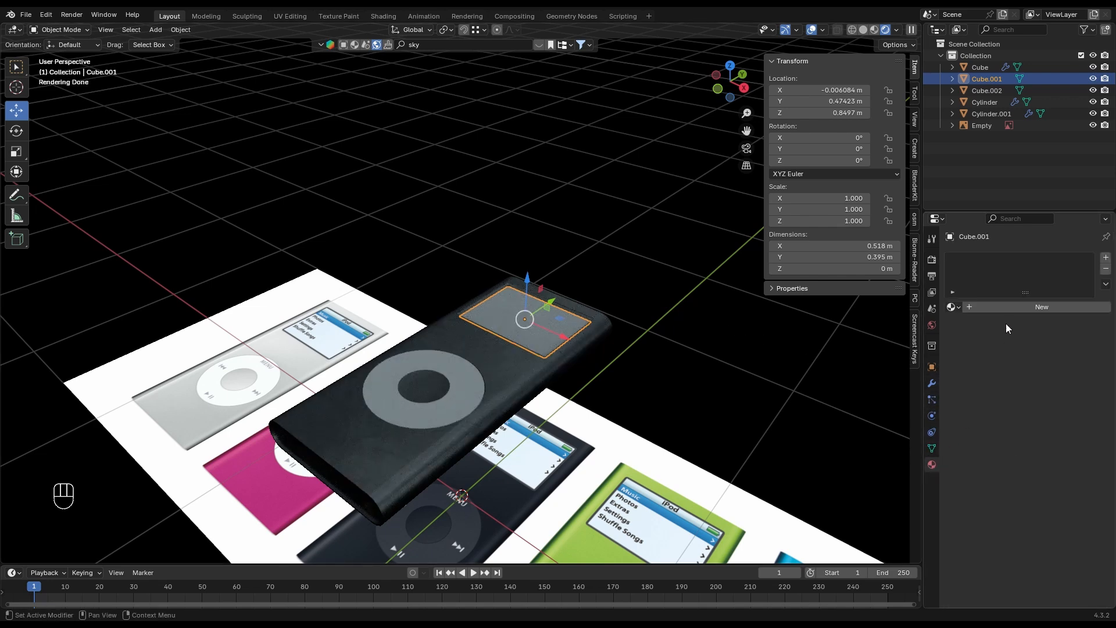
pyautogui.click(1046, 359)
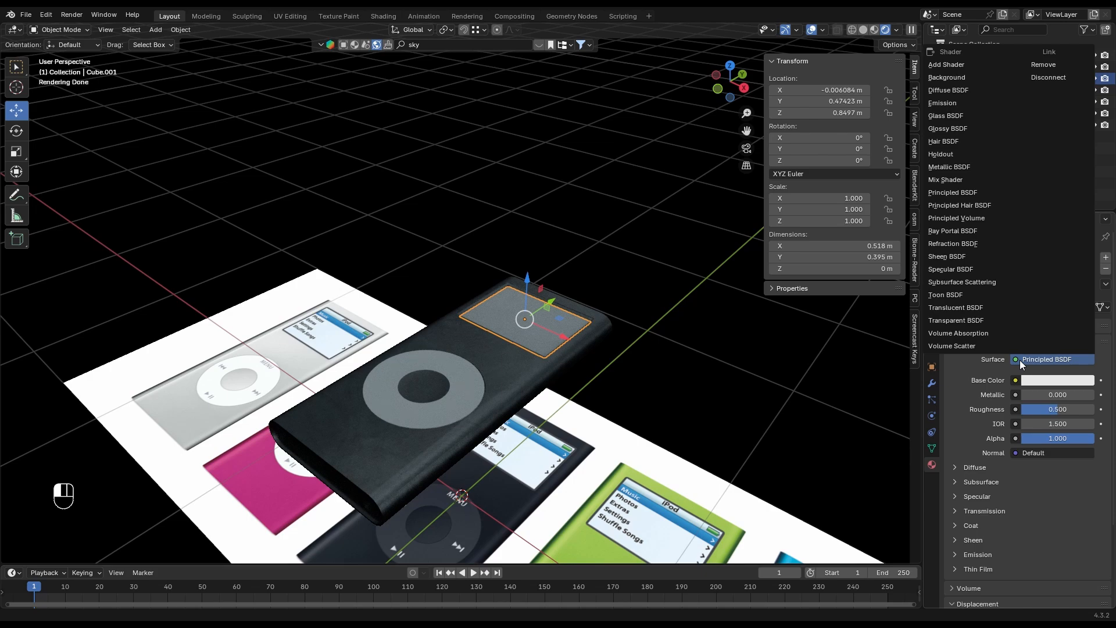
pyautogui.click(945, 104)
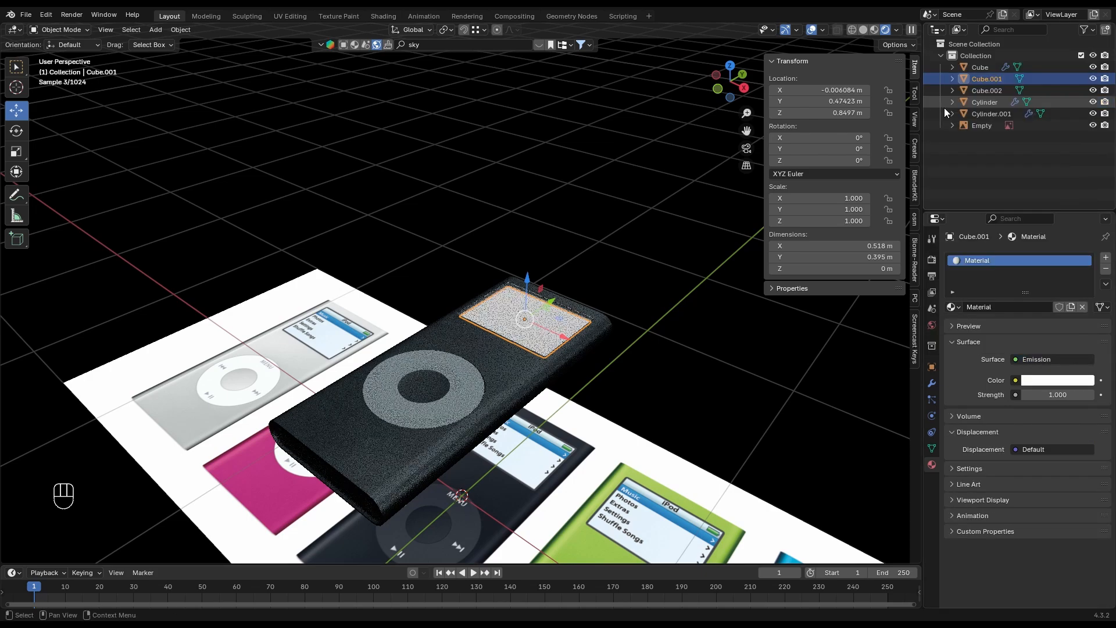
# Step: Enlarge the timeline area and turn it into a Shader Editor showing the display panel's material nodes
pyautogui.scroll(2, 563, 540)
pyautogui.moveTo(563, 563); pyautogui.dragTo(564, 397)
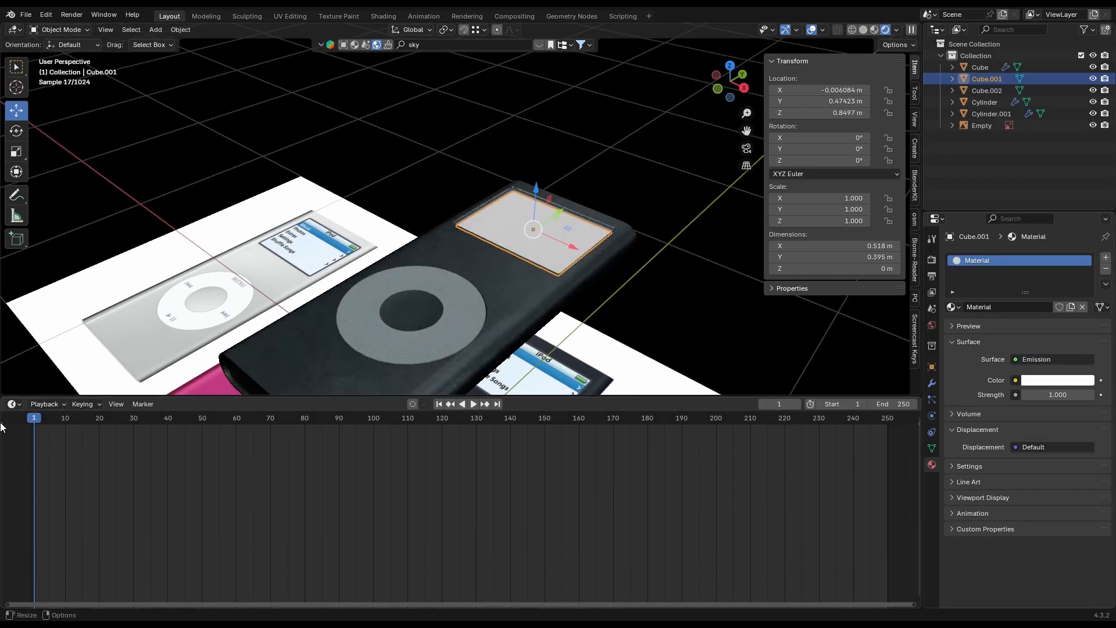
pyautogui.click(14, 404)
pyautogui.click(45, 512)
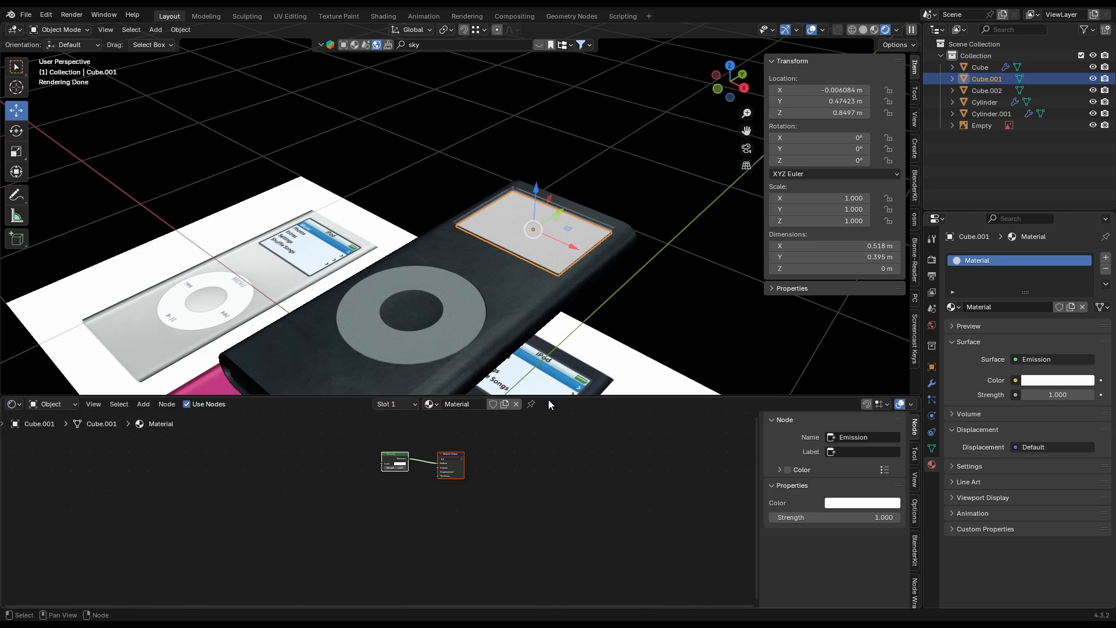
pyautogui.moveTo(549, 398); pyautogui.dragTo(548, 381)
pyautogui.scroll(7, 410, 440)
pyautogui.moveTo(437, 424); pyautogui.dragTo(489, 484, button='middle')
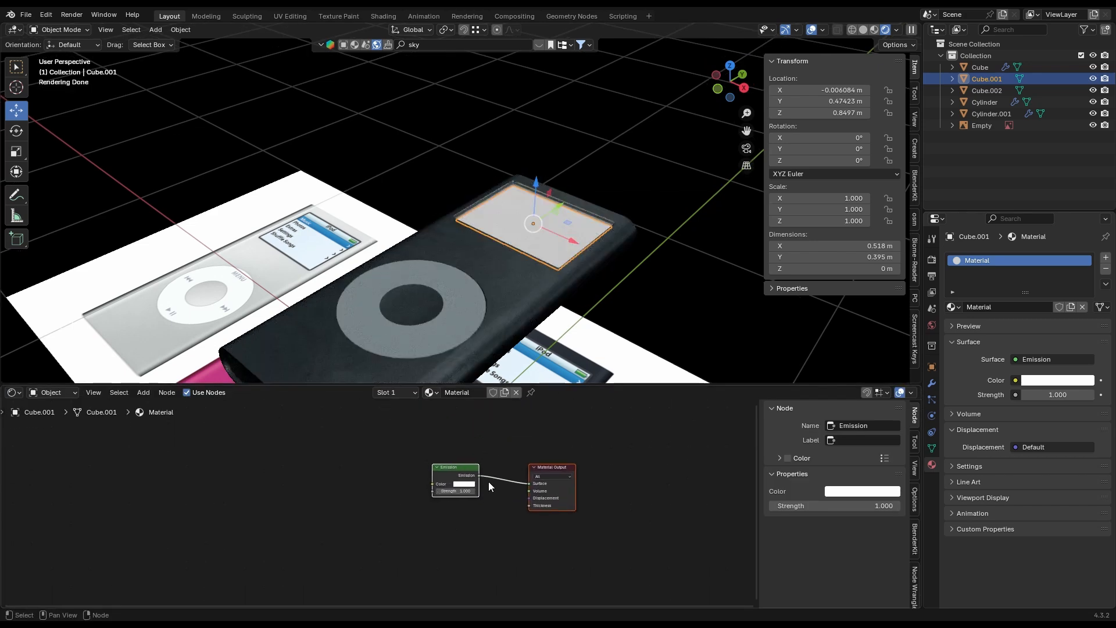
pyautogui.click(494, 452)
pyautogui.scroll(2, 494, 453)
pyautogui.moveTo(425, 443); pyautogui.dragTo(439, 449, button='middle')
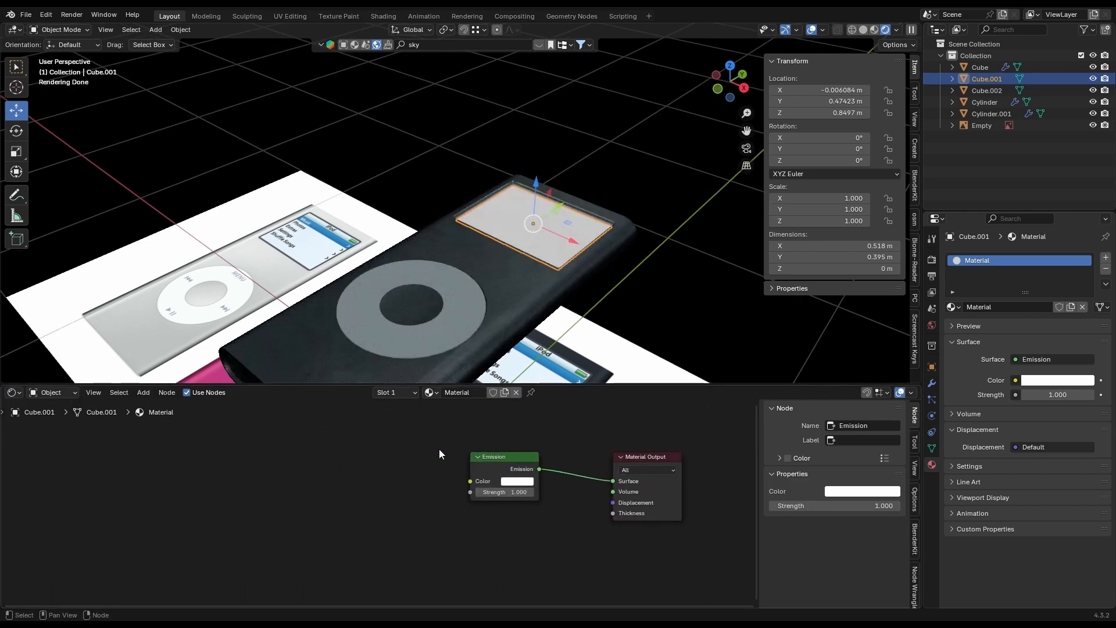
pyautogui.scroll(2, 408, 445)
pyautogui.scroll(-1, 394, 447)
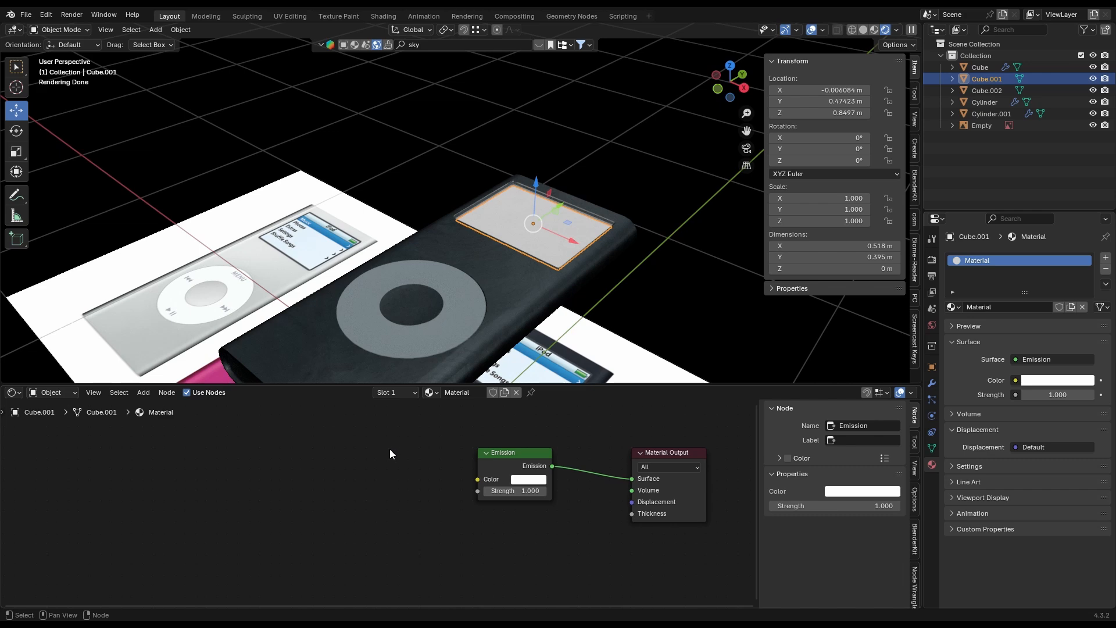
# Step: Add an Image Texture node in front of the Emission node
pyautogui.hotkey('shift', 'a')
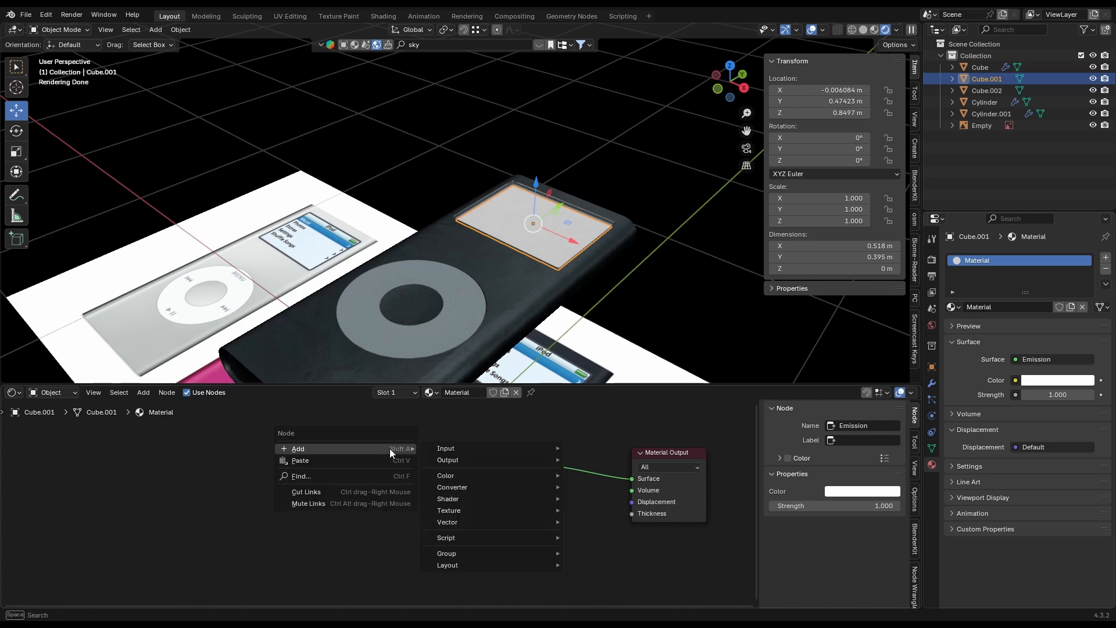
pyautogui.press('Escape')
pyautogui.hotkey('shift', 'a')
pyautogui.click(387, 438)
pyautogui.write('im')
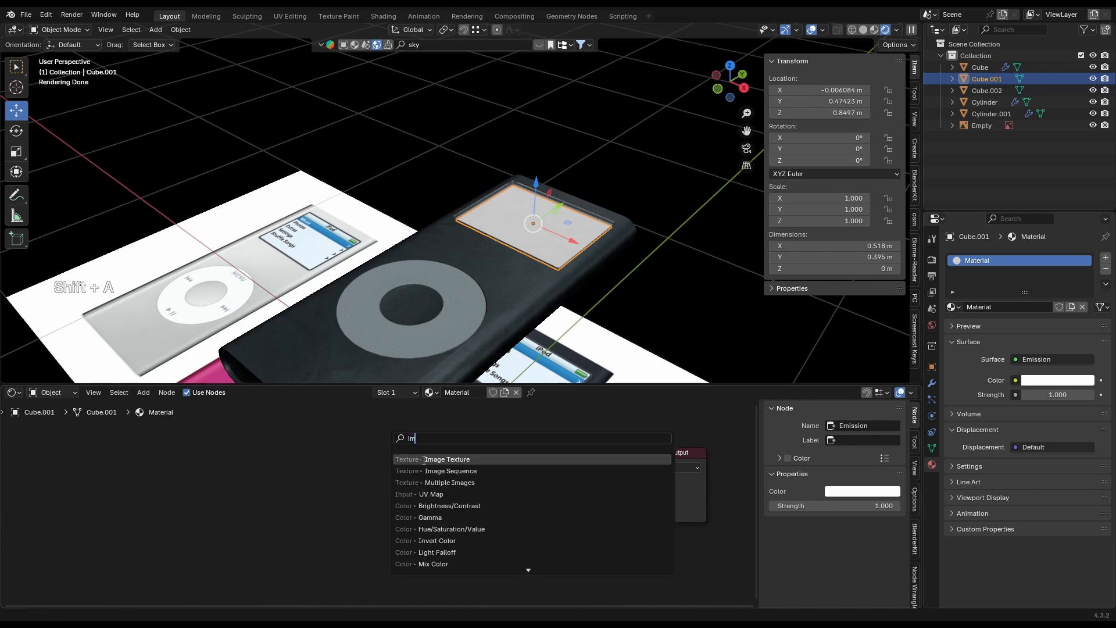
pyautogui.click(424, 460)
pyautogui.click(387, 476)
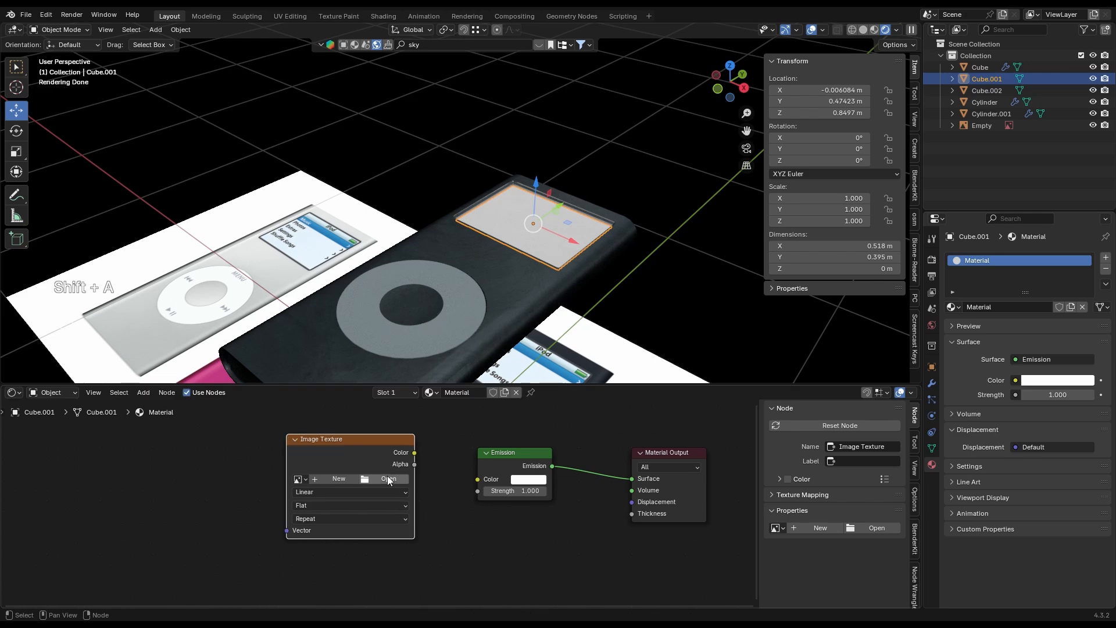
# Step: Load "Screenshot 2025-08-29 190743.png" into the Image Texture node and link its Color output to the Emission color
pyautogui.click(387, 476)
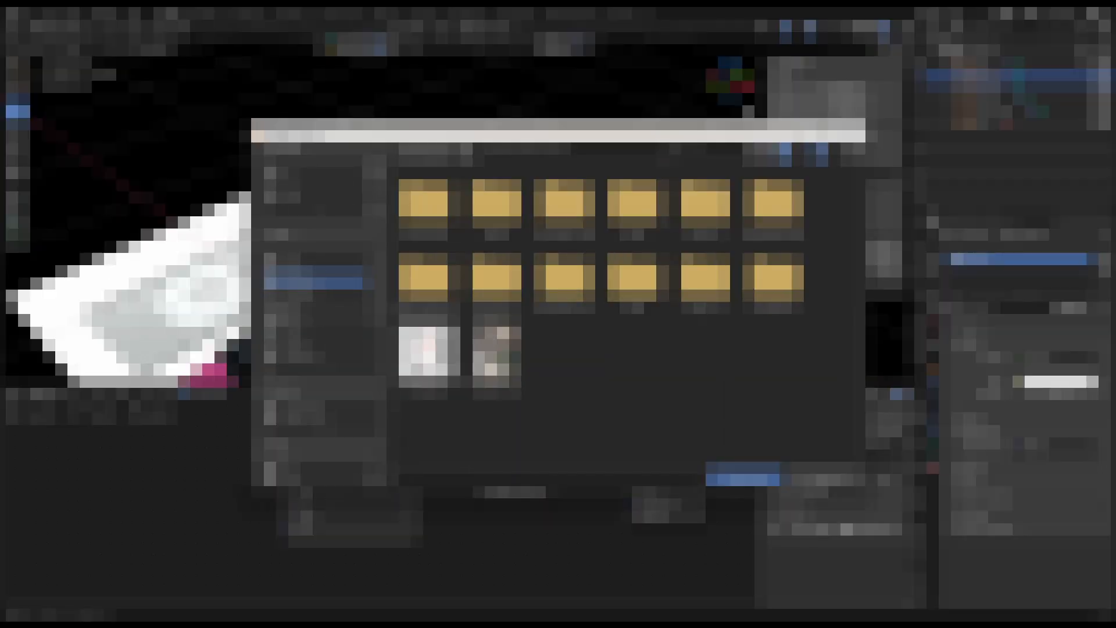
pyautogui.click(308, 294)
pyautogui.doubleClick(475, 210)
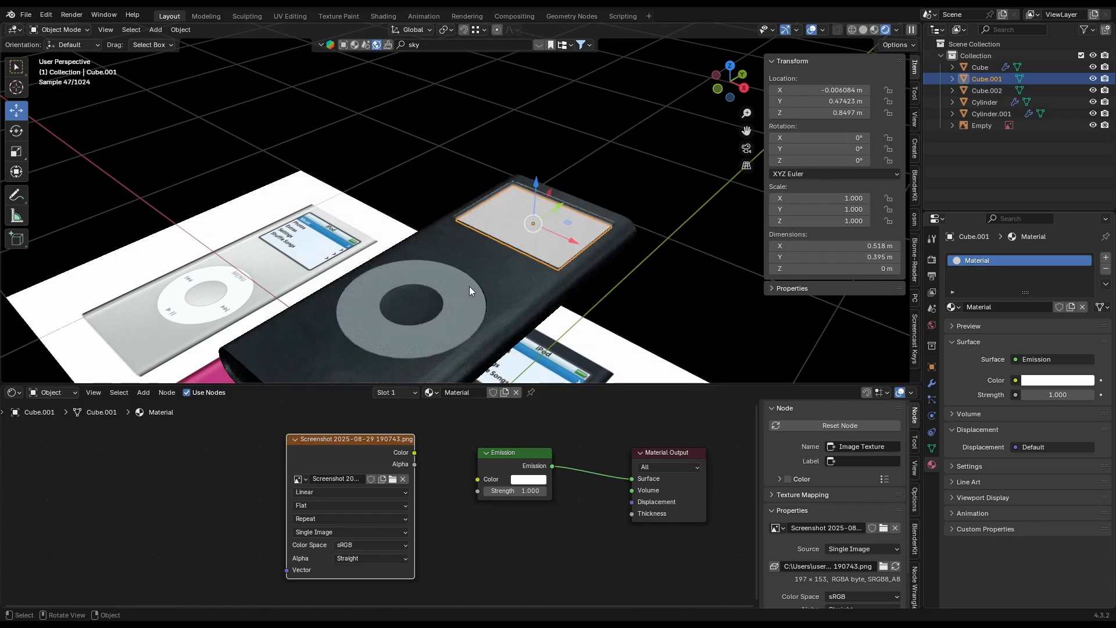
pyautogui.moveTo(414, 453); pyautogui.dragTo(477, 479)
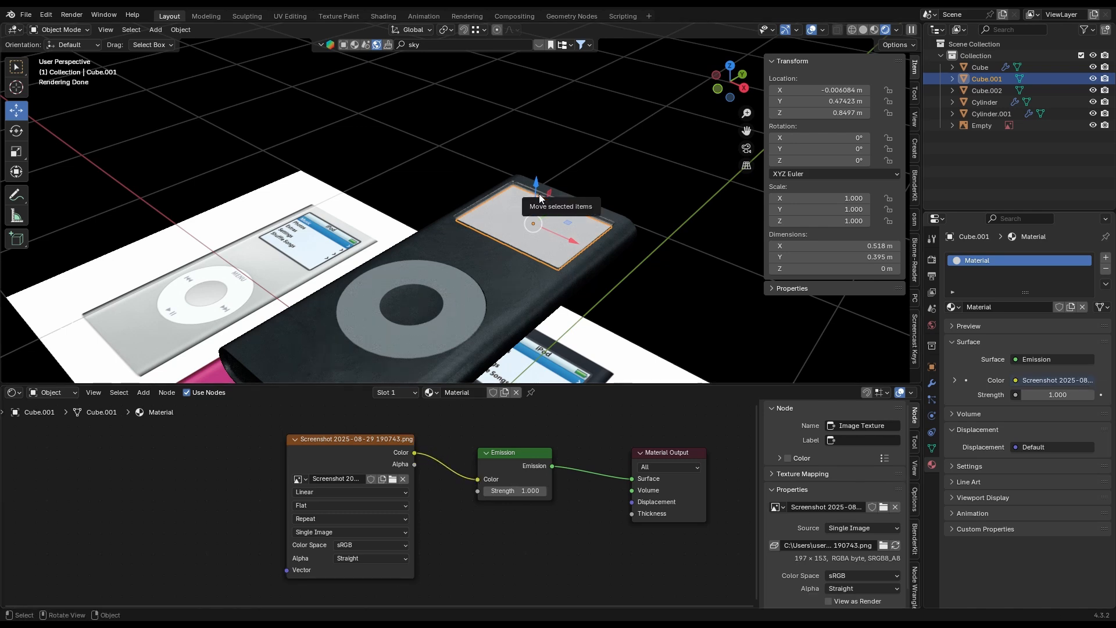
# Step: Unwrap all of the display panel's geometry with the Conformal method in Edit Mode
pyautogui.press('Tab')
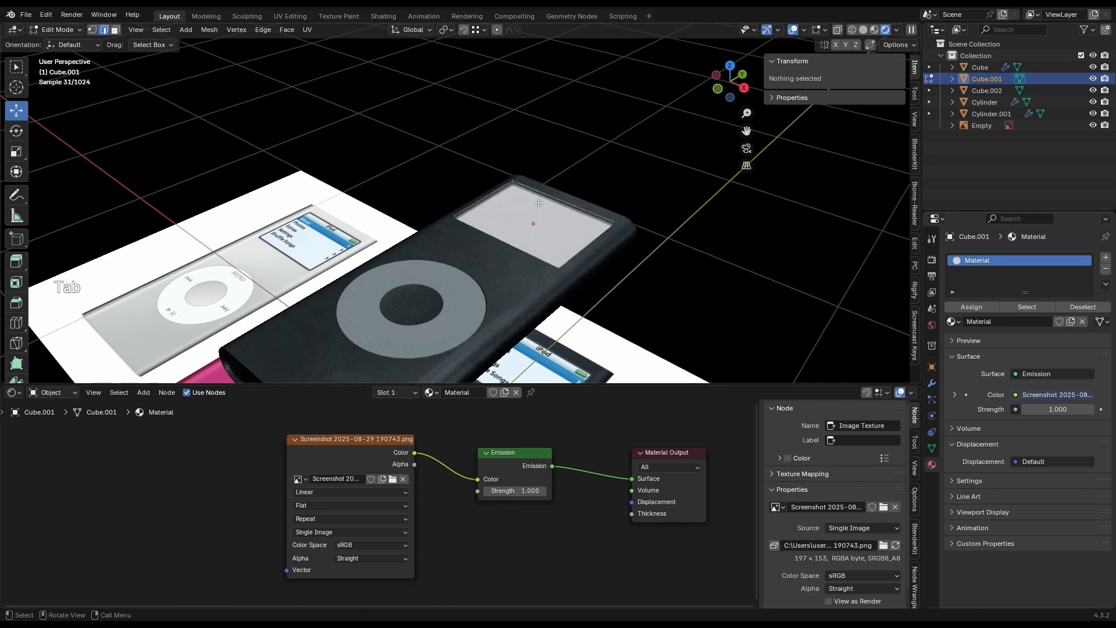
pyautogui.press('a')
pyautogui.press('u')
pyautogui.moveTo(539, 202)
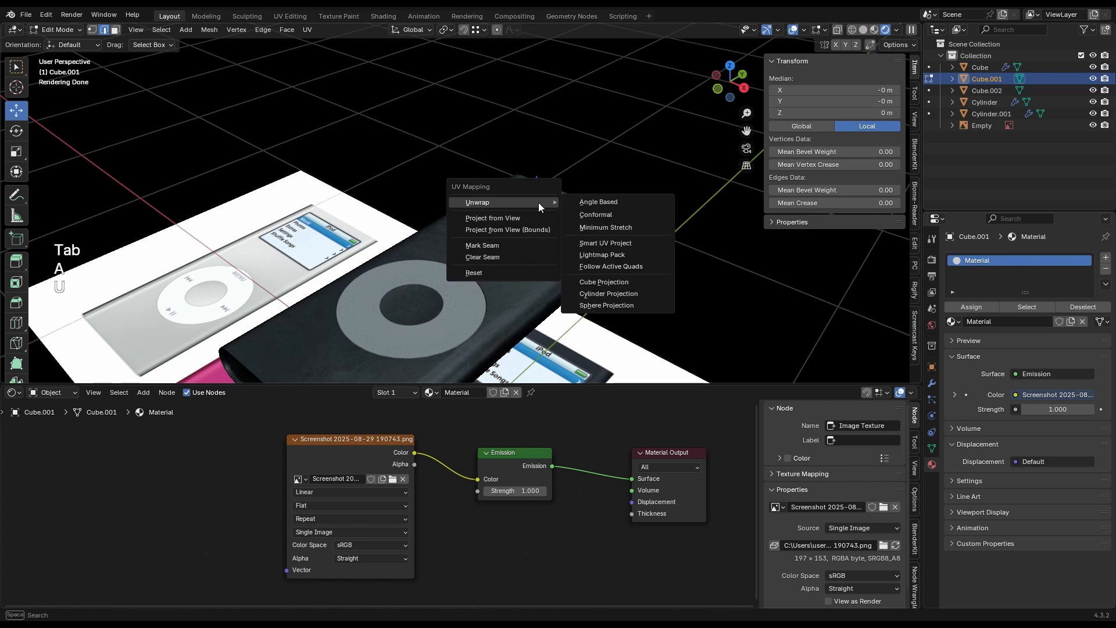
pyautogui.click(596, 214)
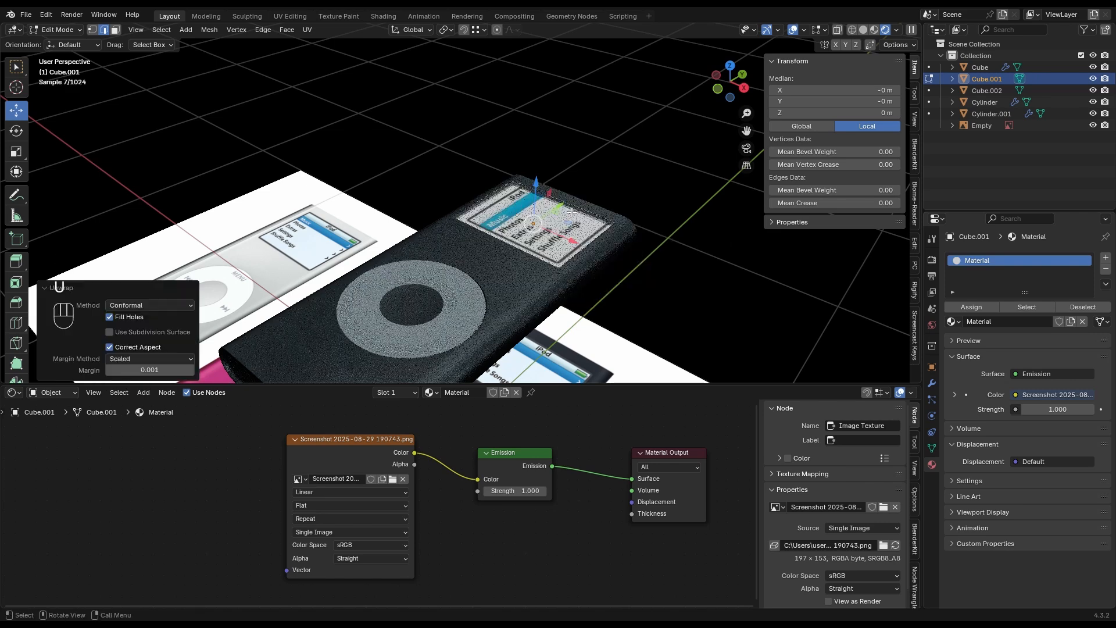
# Step: In the UV Editing workspace, select the display panel's whole UV island and rotate it 90°
pyautogui.click(291, 17)
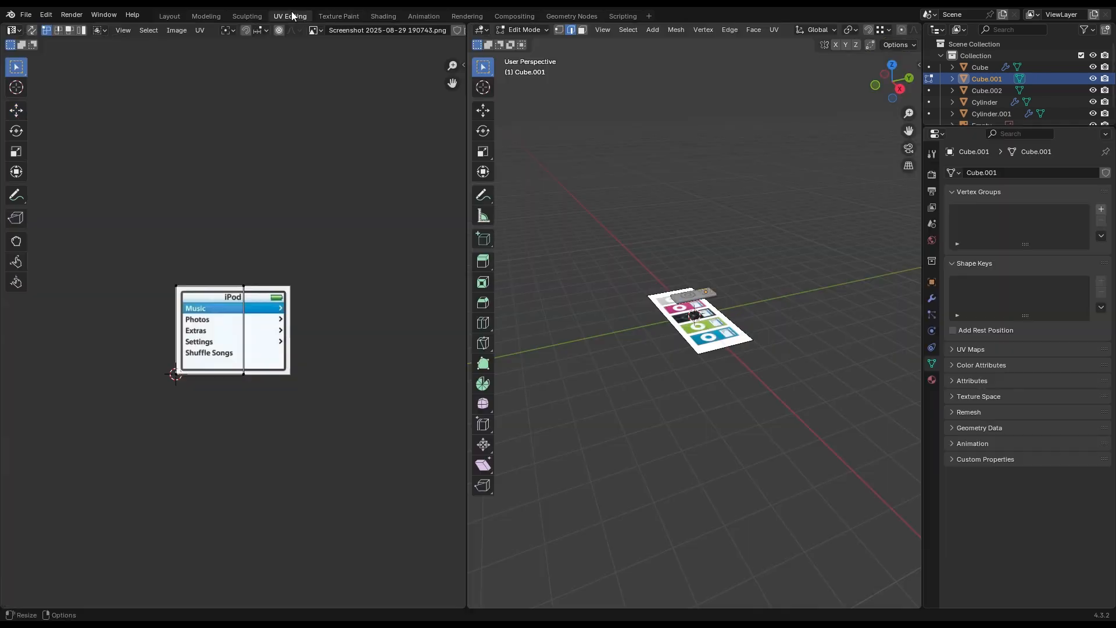
pyautogui.moveTo(143, 248); pyautogui.dragTo(297, 462)
pyautogui.scroll(3, 182, 303)
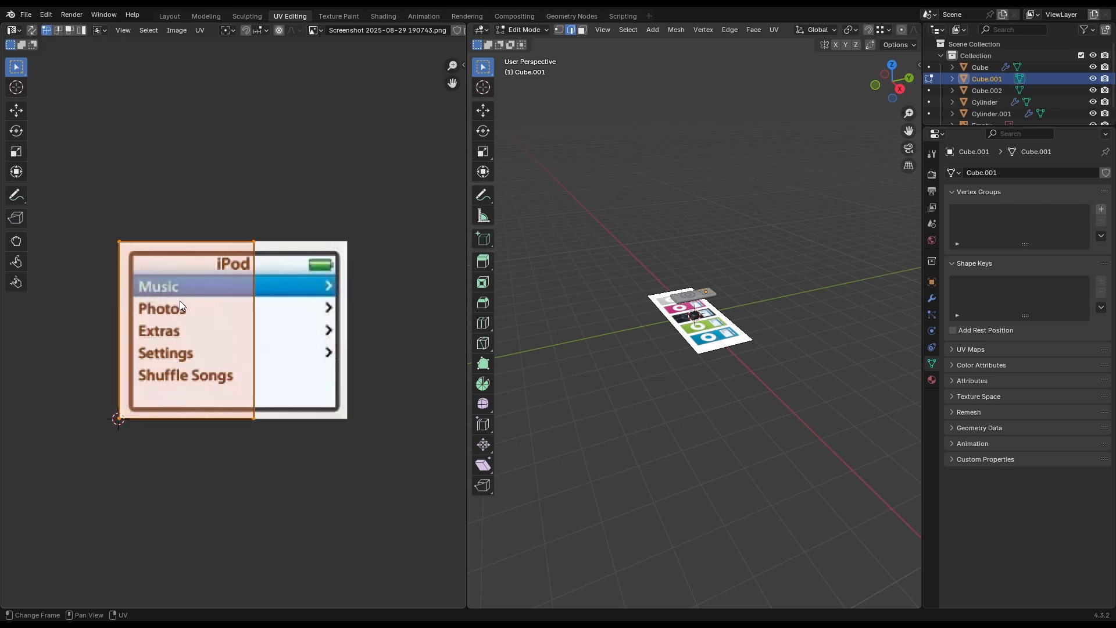
pyautogui.press('r')
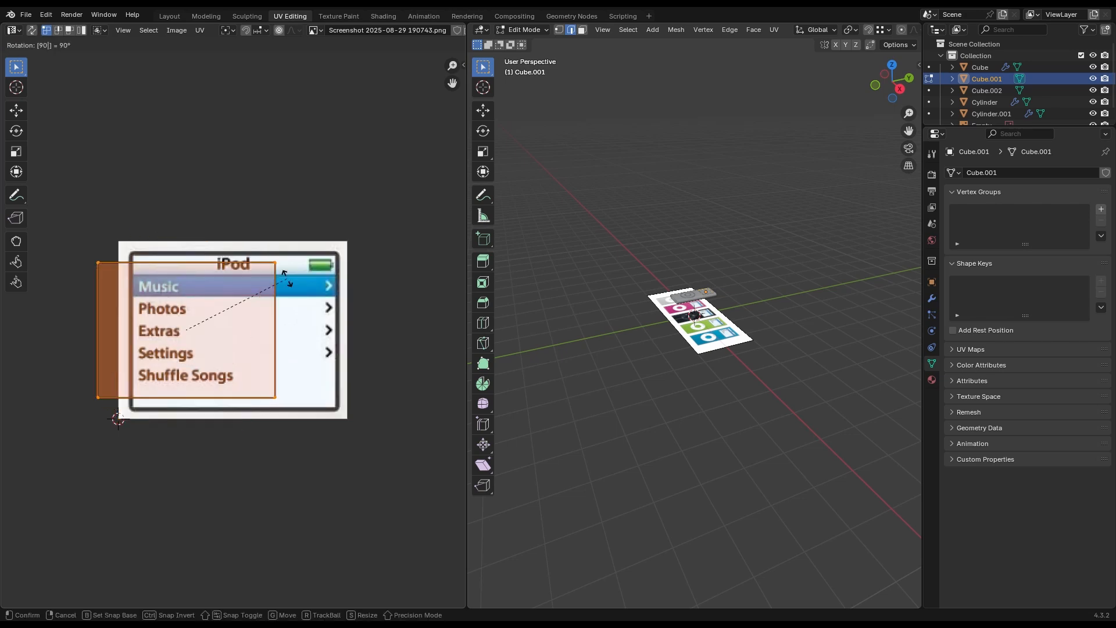
pyautogui.click(2, 106)
# Step: Centre the UV island horizontally over the screen image and move its upper and lower edges onto the dark frame
pyautogui.click(16, 110)
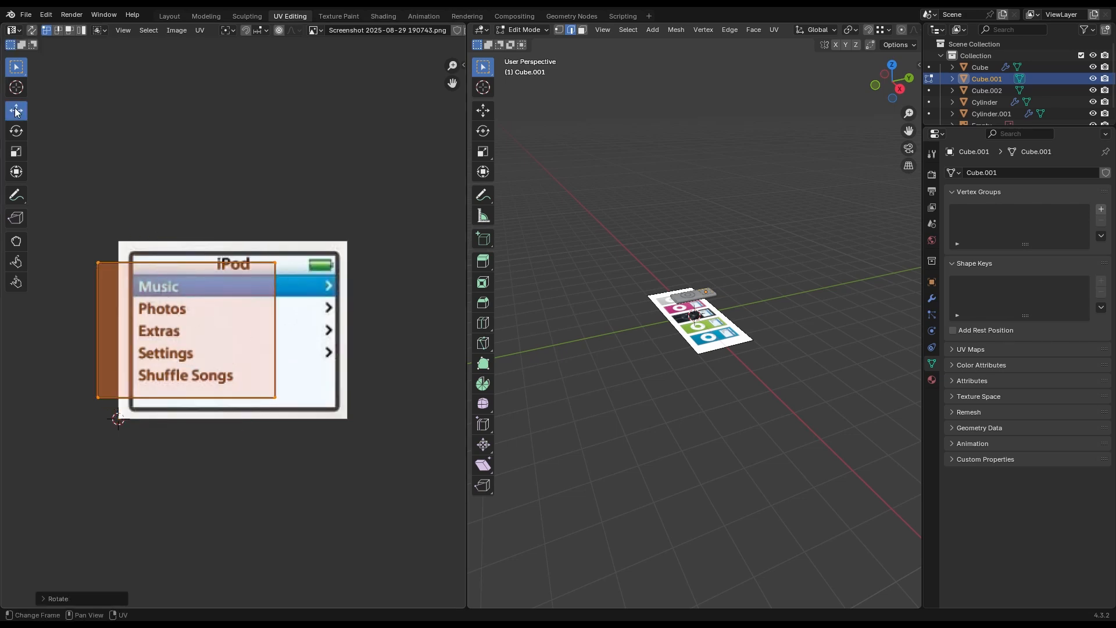
pyautogui.moveTo(219, 334); pyautogui.dragTo(270, 330)
pyautogui.moveTo(127, 229); pyautogui.dragTo(367, 321)
pyautogui.moveTo(234, 221); pyautogui.dragTo(233, 214)
pyautogui.moveTo(365, 433); pyautogui.dragTo(118, 336)
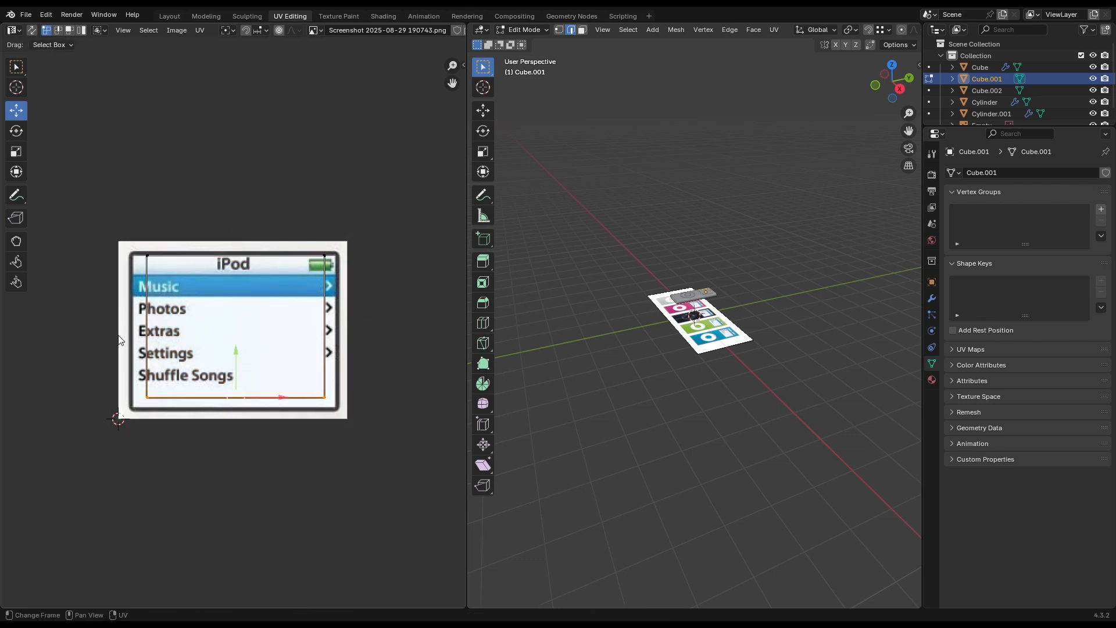
pyautogui.moveTo(233, 354); pyautogui.dragTo(231, 364)
pyautogui.click(230, 364)
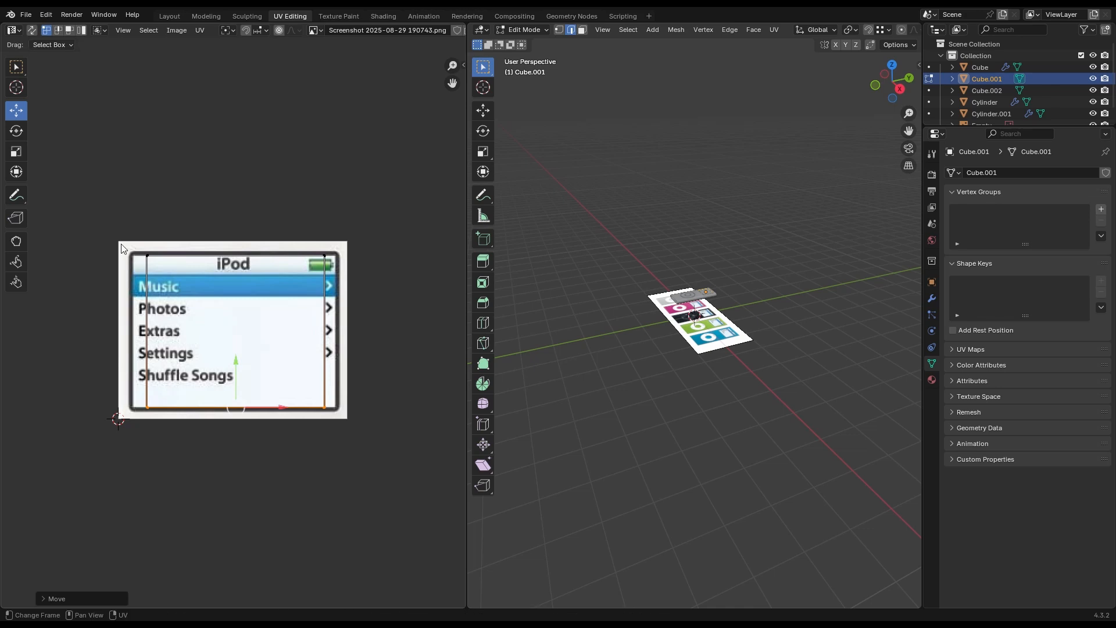
# Step: Move the UV island's left and right edges onto the image's dark frame and check the mapping in the Layout workspace
pyautogui.press('g')
pyautogui.click(186, 321)
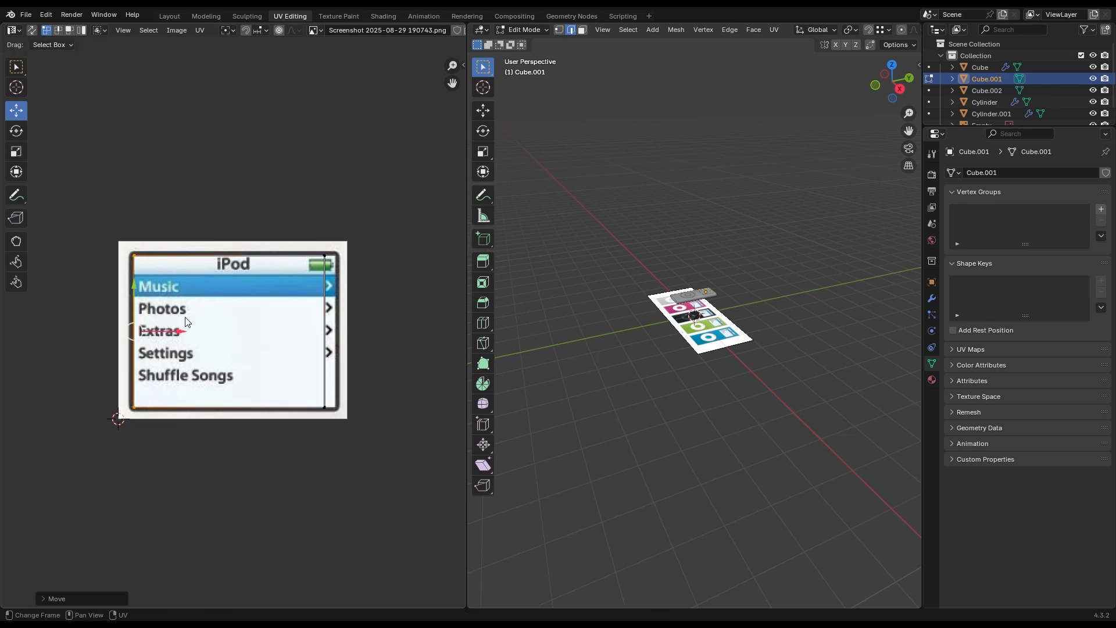
pyautogui.click(323, 279)
pyautogui.moveTo(355, 335); pyautogui.dragTo(367, 332)
pyautogui.click(169, 16)
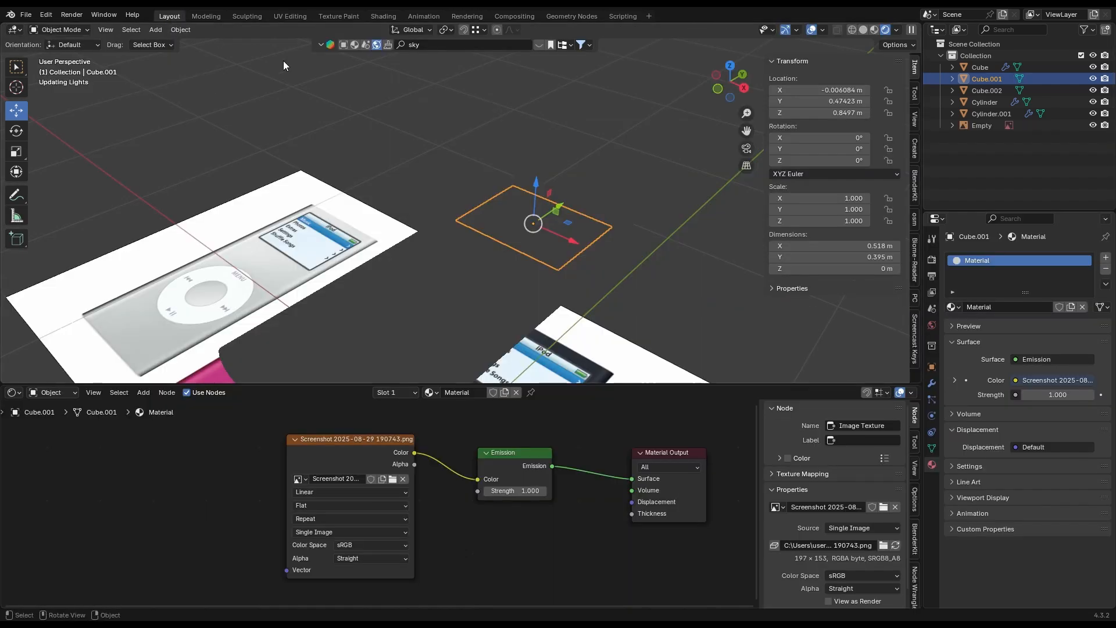
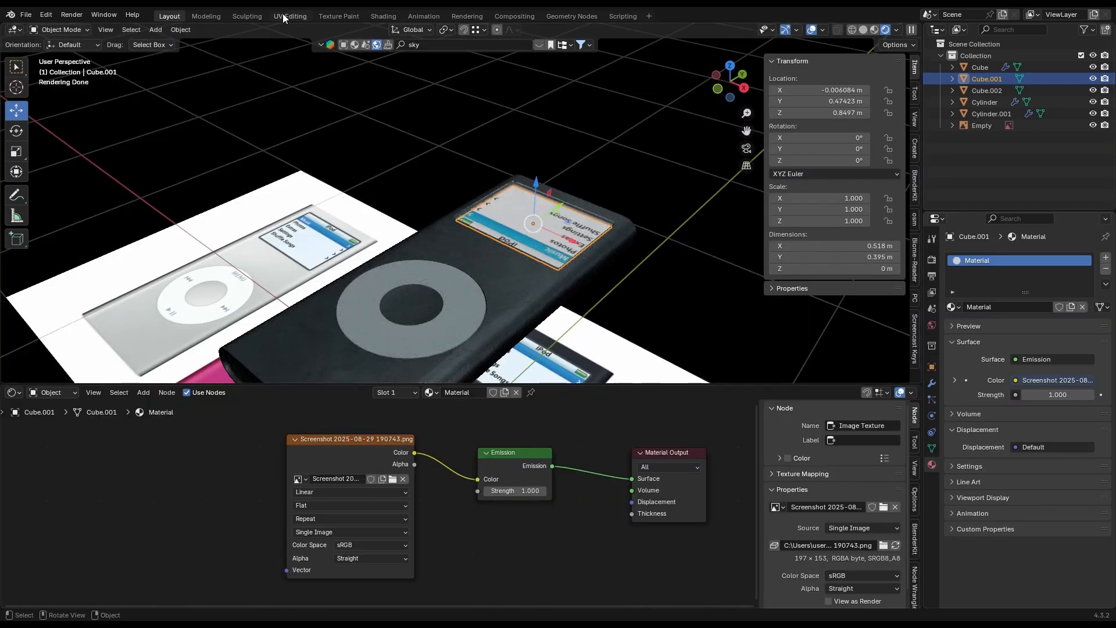
pyautogui.moveTo(579, 203); pyautogui.dragTo(496, 169, button='middle')
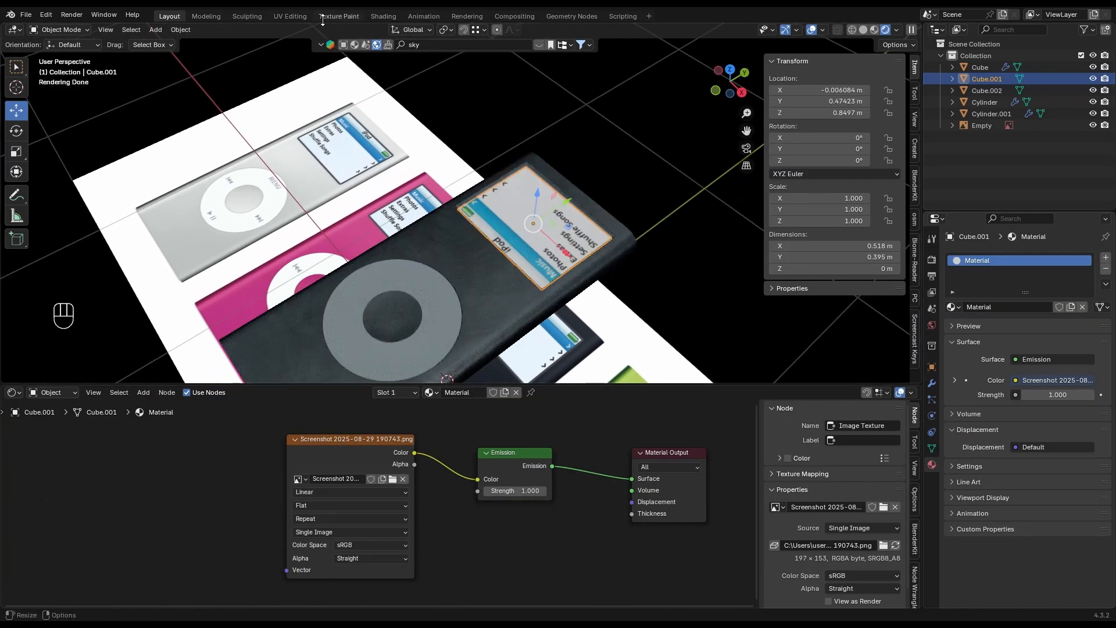
# Step: Rotate the display panel's whole UV island 180° and return to the Layout workspace
pyautogui.click(289, 17)
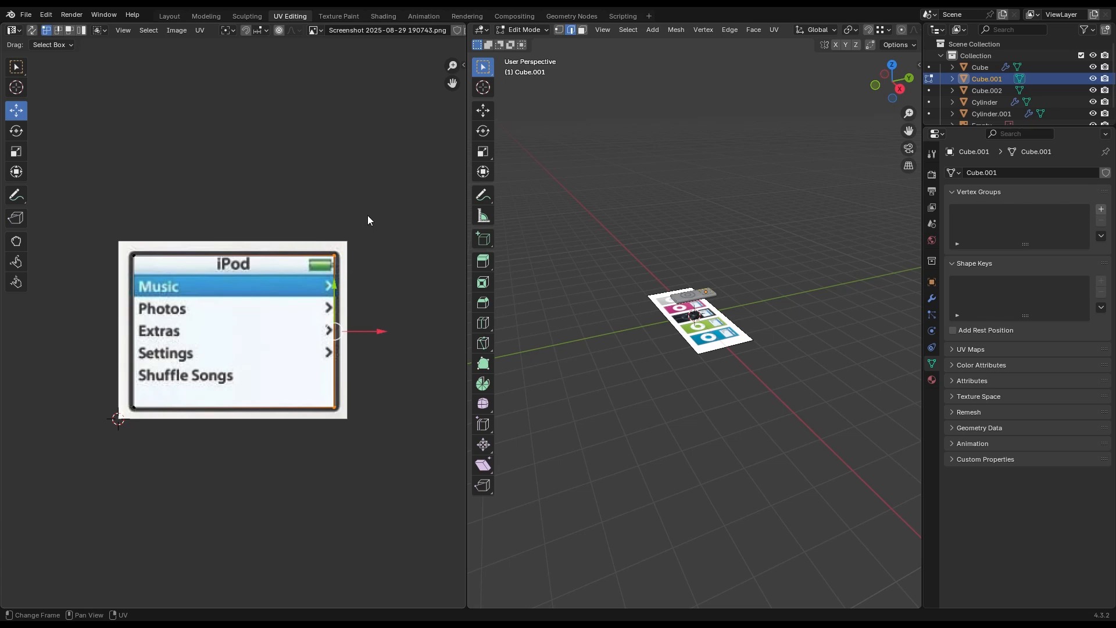
pyautogui.moveTo(367, 220); pyautogui.dragTo(122, 453)
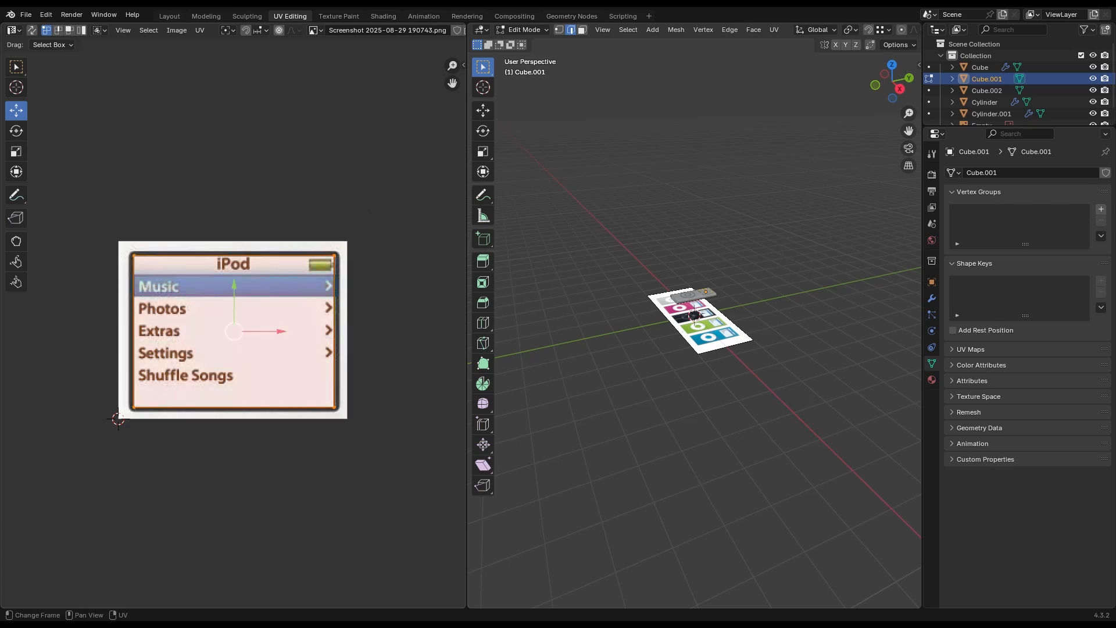
pyautogui.write('r80')
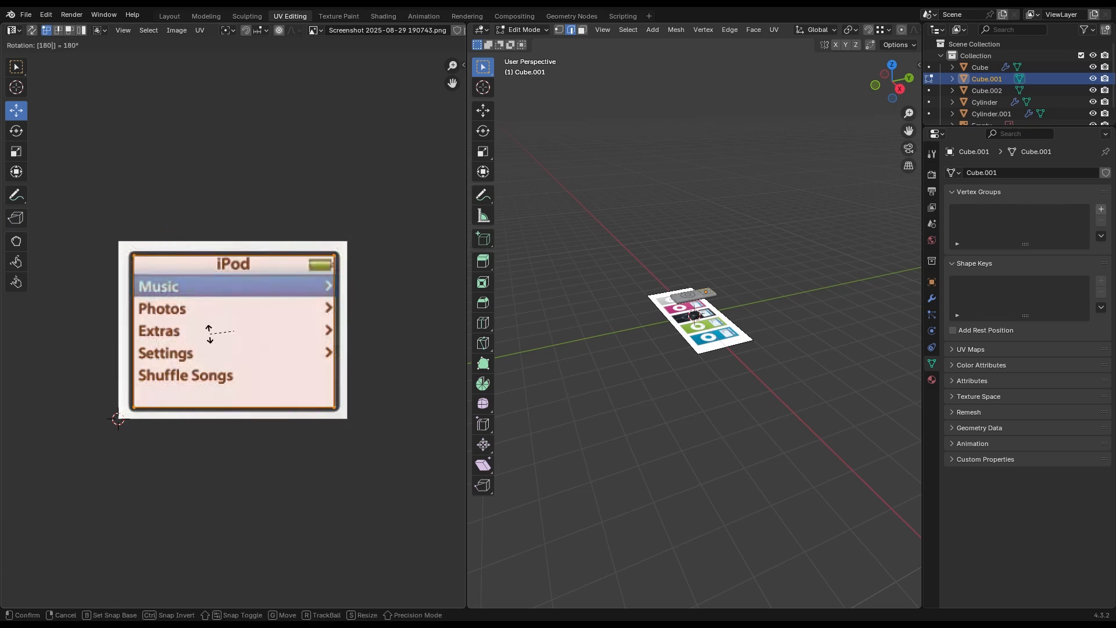
pyautogui.press('Return')
pyautogui.click(182, 13)
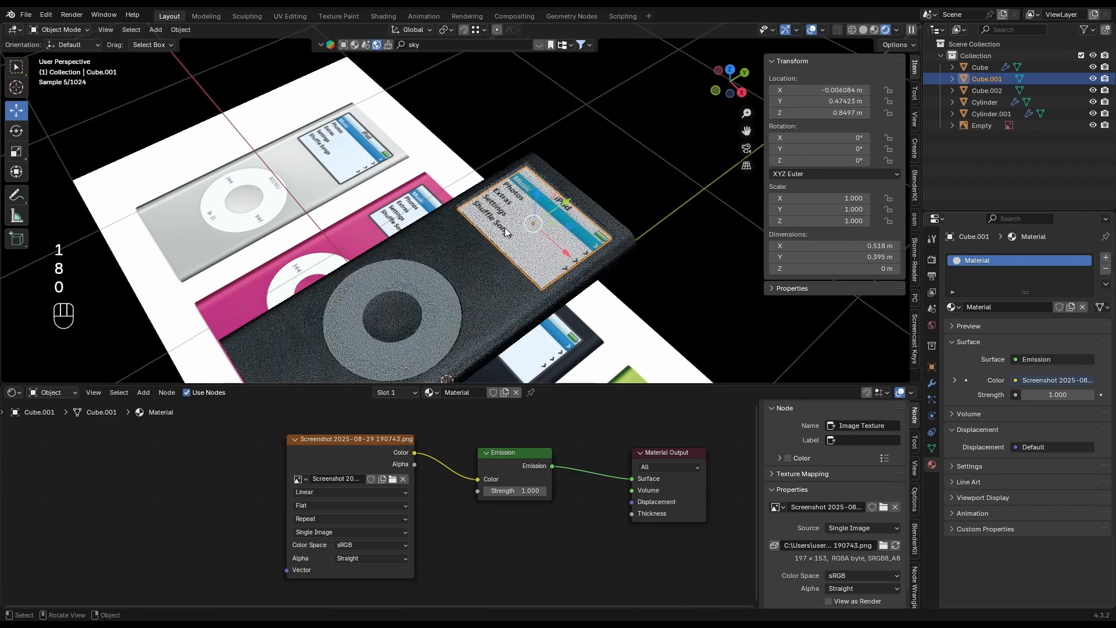
# Step: Select the face loop around the screen recess's inner rim on the iPod body in Edit Mode
pyautogui.scroll(1, 559, 204)
pyautogui.moveTo(571, 233)
pyautogui.mouseDown(button='middle')
pyautogui.moveTo(526, 222)
pyautogui.moveTo(567, 218)
pyautogui.mouseUp(button='middle')
pyautogui.keyDown('shift'); pyautogui.moveTo(440, 345); pyautogui.dragTo(463, 317, button='middle'); pyautogui.keyUp('shift')
pyautogui.keyDown('shift'); pyautogui.moveTo(557, 150); pyautogui.dragTo(540, 209, button='middle'); pyautogui.keyUp('shift')
pyautogui.scroll(3, 501, 236)
pyautogui.click(540, 209)
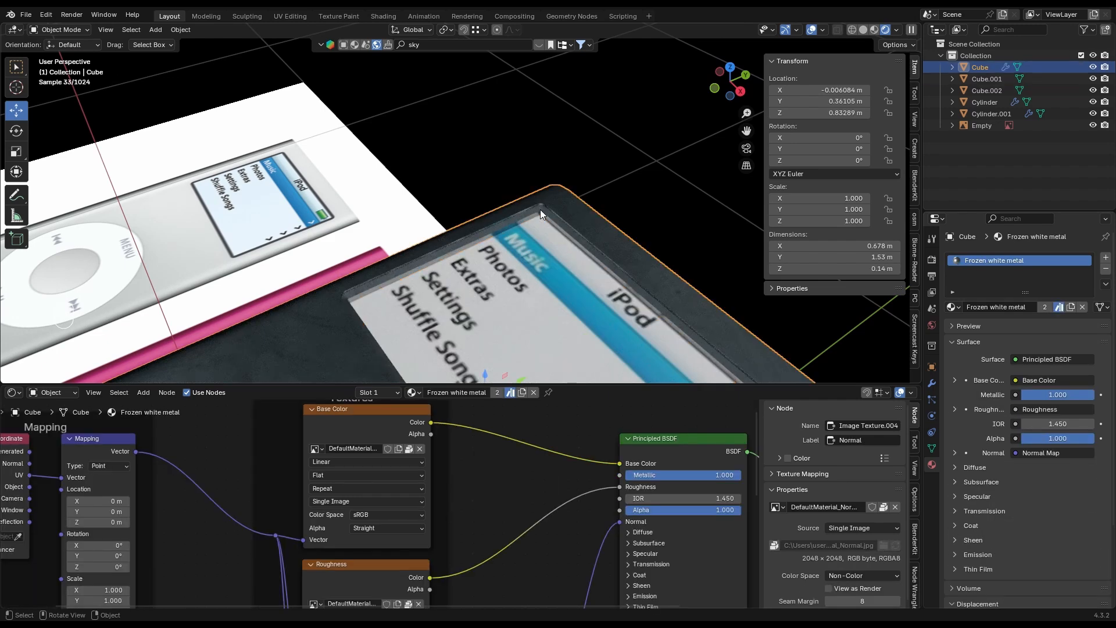
pyautogui.press('Tab')
pyautogui.press('3')
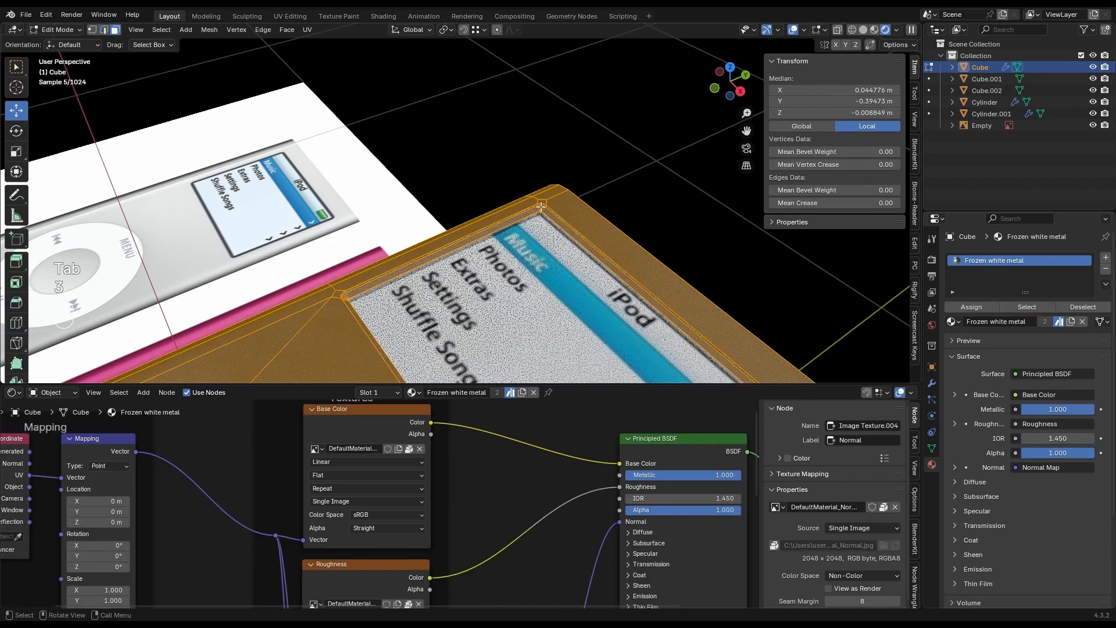
pyautogui.keyDown('alt'); pyautogui.click(541, 208); pyautogui.keyUp('alt')
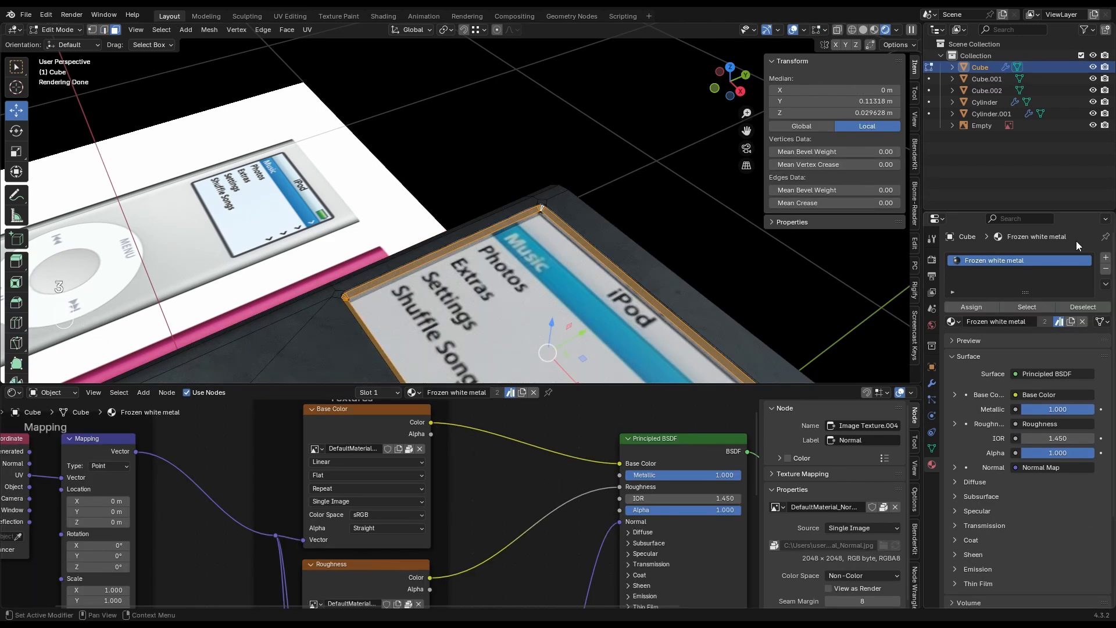
# Step: Add a second material slot with a new material to the iPod body and return to Object Mode
pyautogui.click(1106, 257)
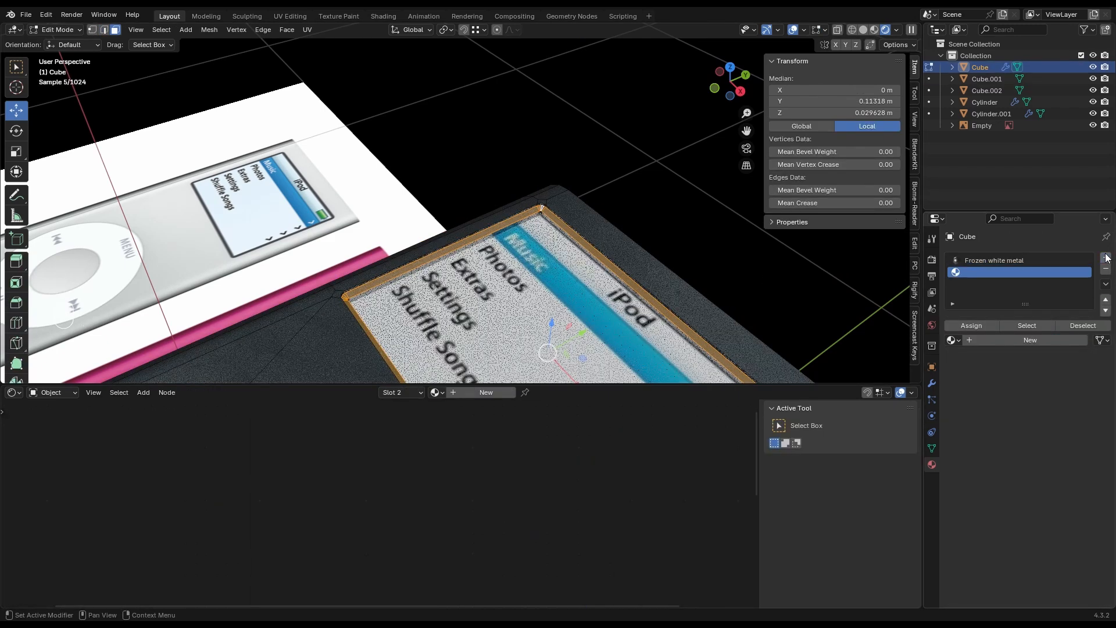
pyautogui.click(985, 339)
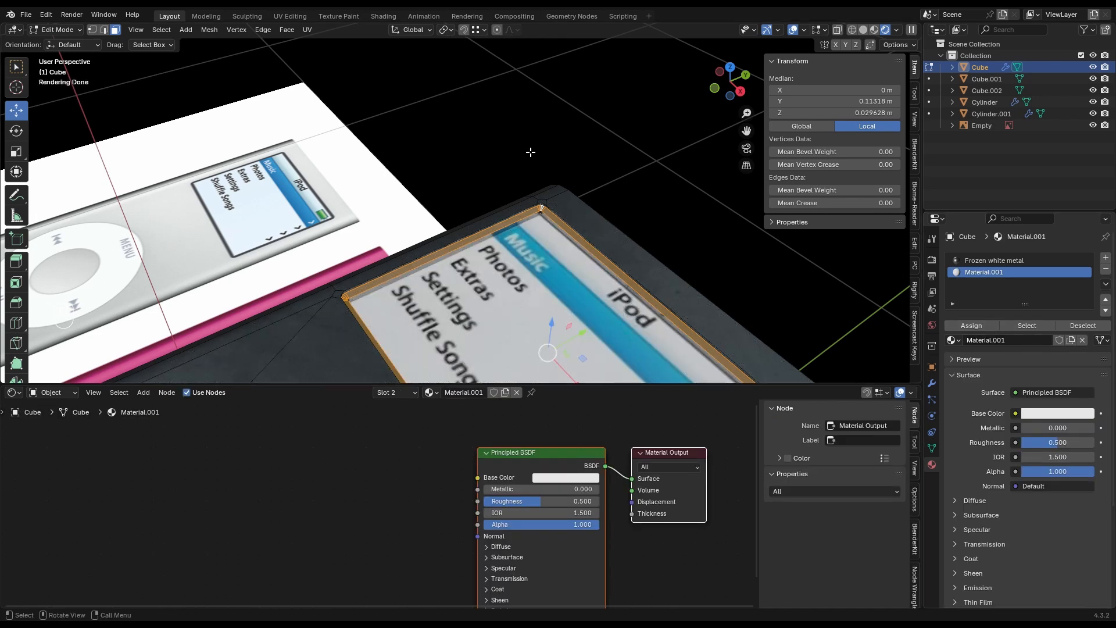
pyautogui.press('Tab')
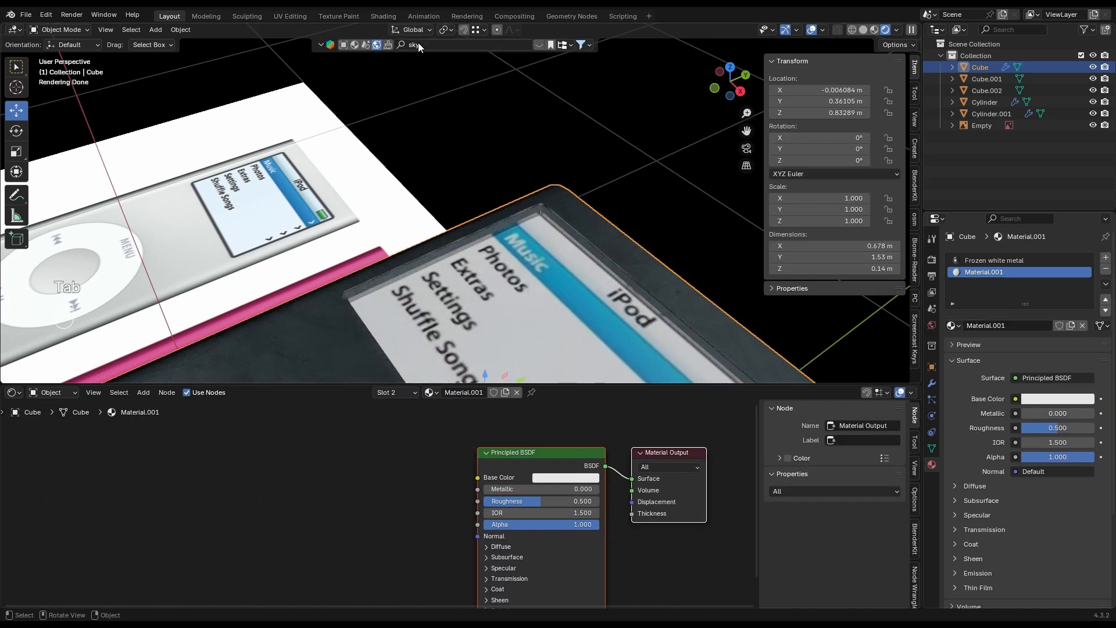
# Step: Search the BlenderKit materials for rubber and apply Old rubber to the body's second material slot
pyautogui.click(354, 44)
pyautogui.click(429, 44)
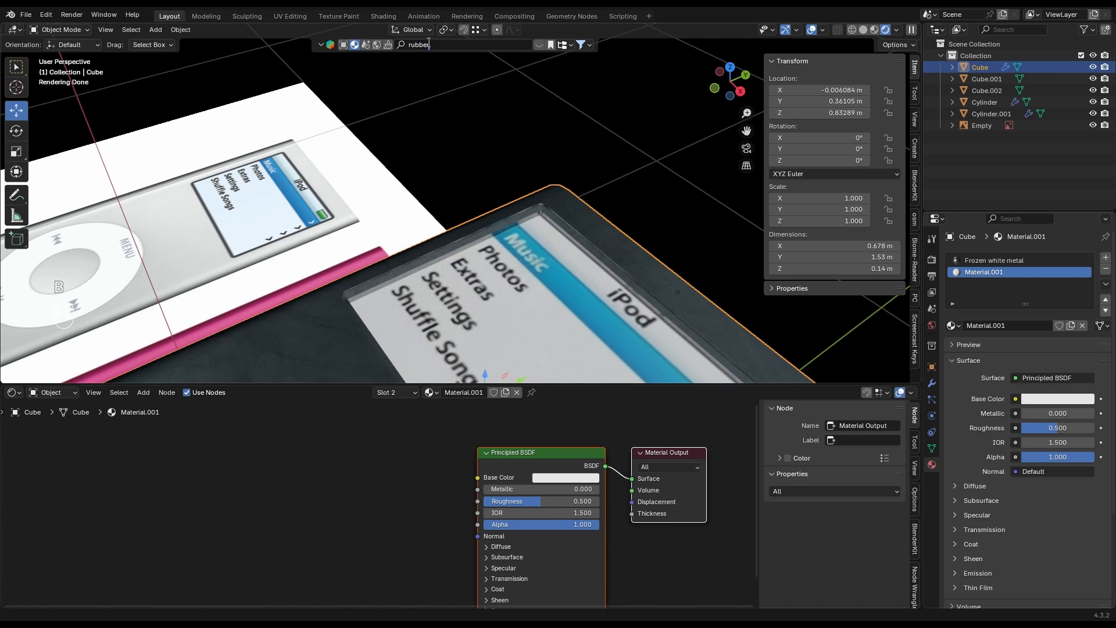
pyautogui.write('rubbe')
pyautogui.press('Return')
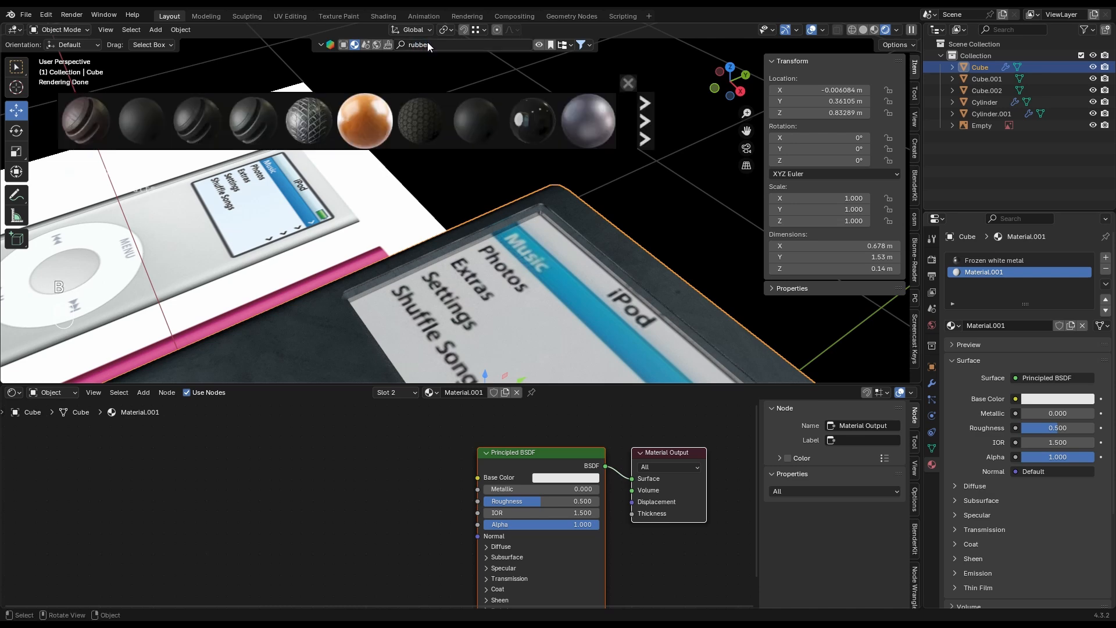
pyautogui.moveTo(249, 127)
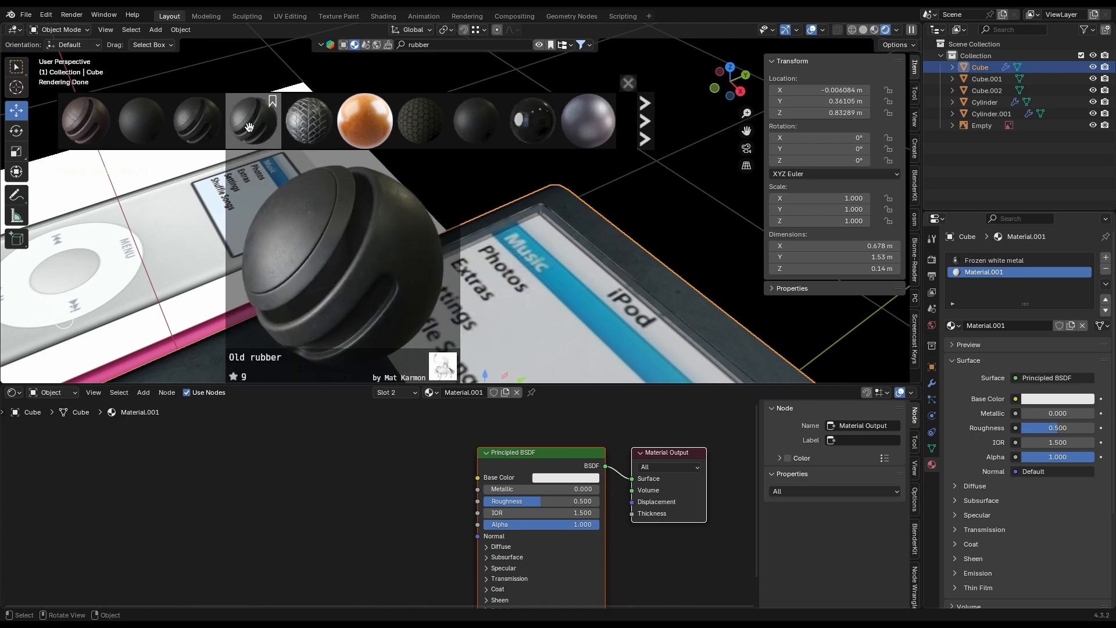
pyautogui.moveTo(230, 128); pyautogui.dragTo(644, 250)
# Step: Assign the Old rubber material to the face loop around the screen recess
pyautogui.press('Tab')
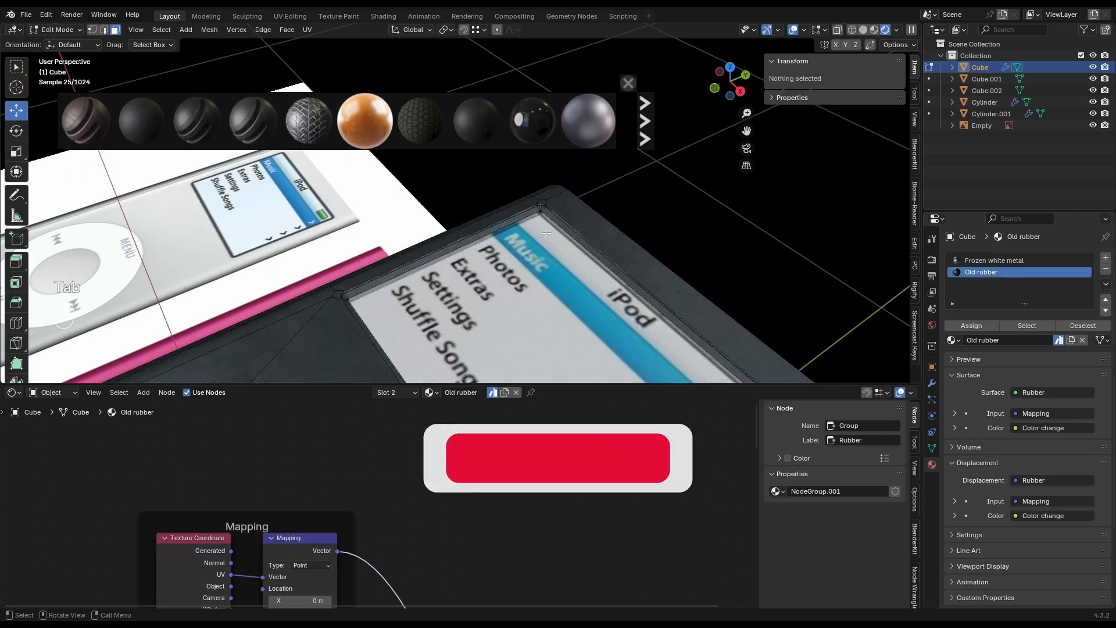
pyautogui.keyDown('alt'); pyautogui.click(545, 212); pyautogui.keyUp('alt')
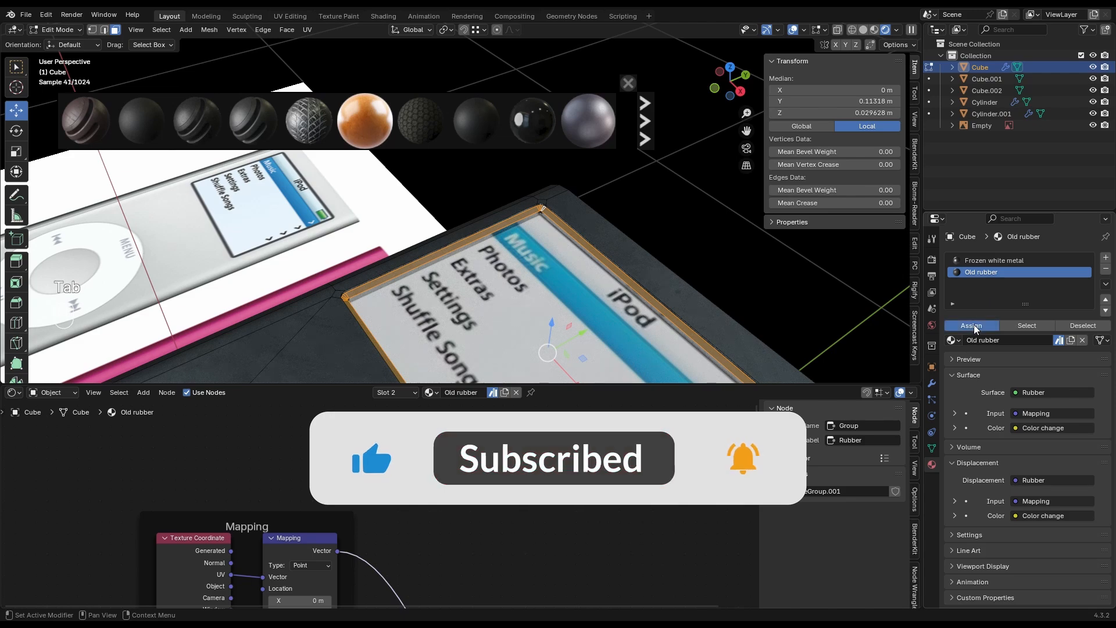
pyautogui.press('Tab')
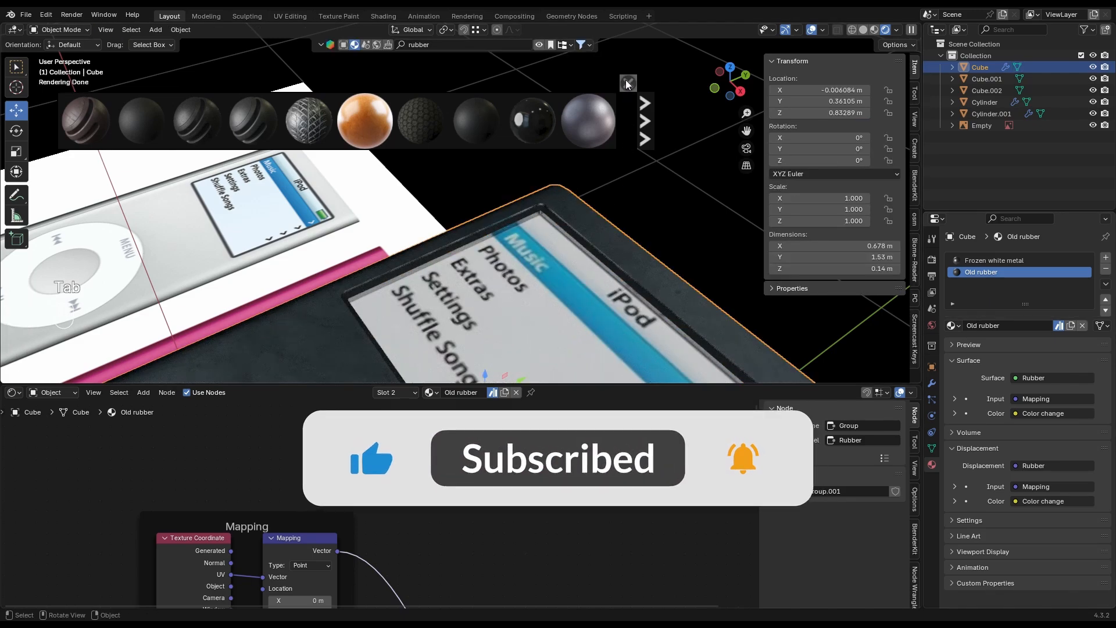
# Step: Examine the rubber rim at the screen recess's corner and on the whole body, and close the material search results
pyautogui.press('Tab')
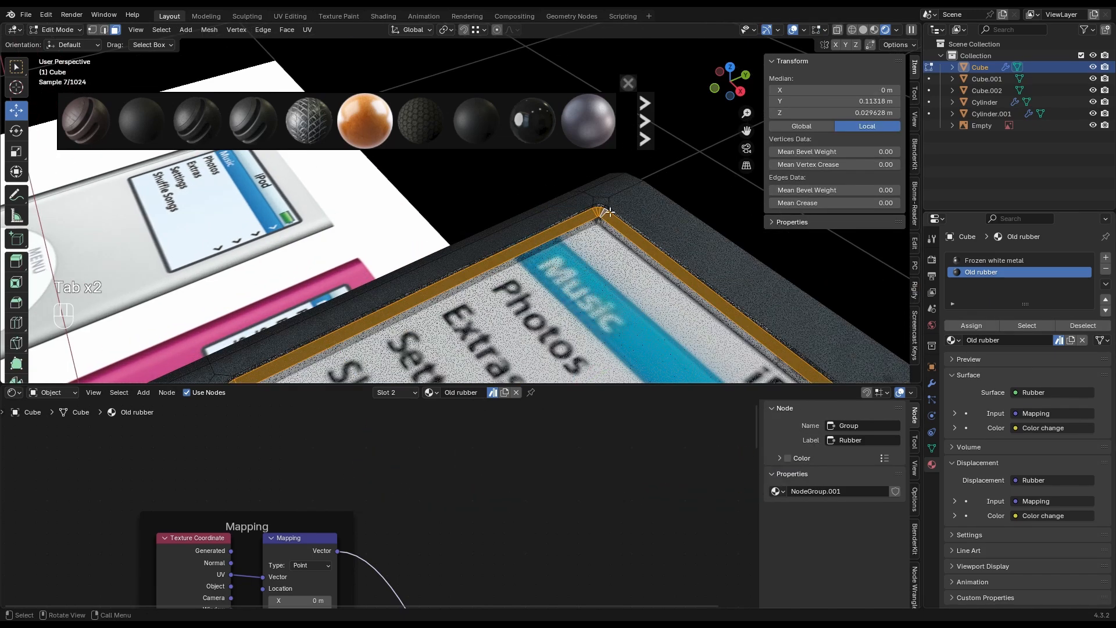
pyautogui.keyDown('alt'); pyautogui.click(601, 207); pyautogui.keyUp('alt')
pyautogui.click(602, 207)
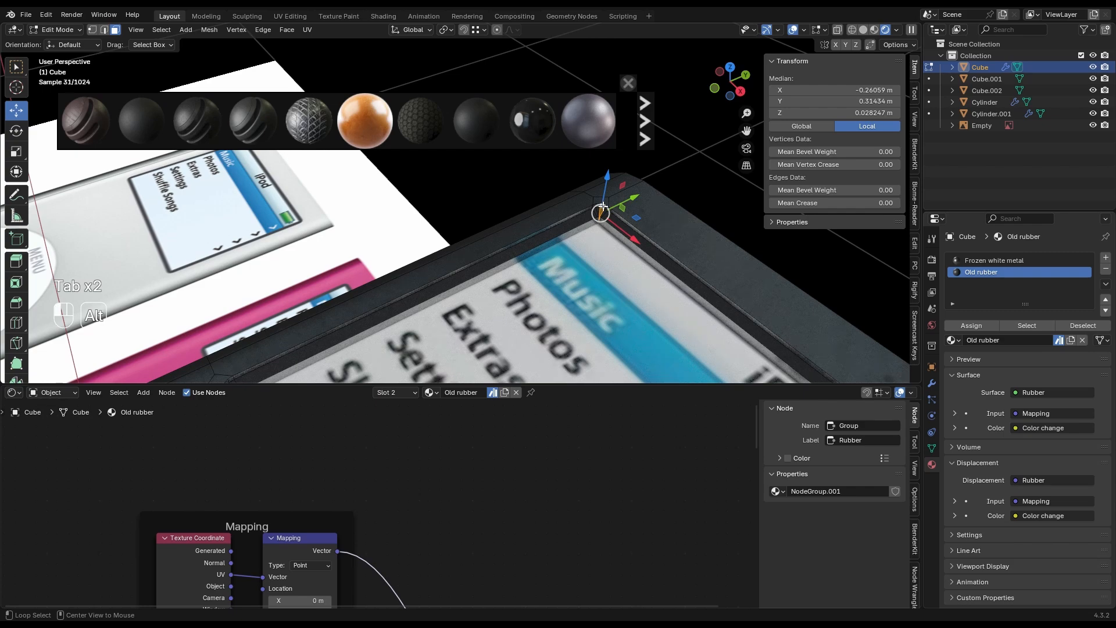
pyautogui.press('Tab')
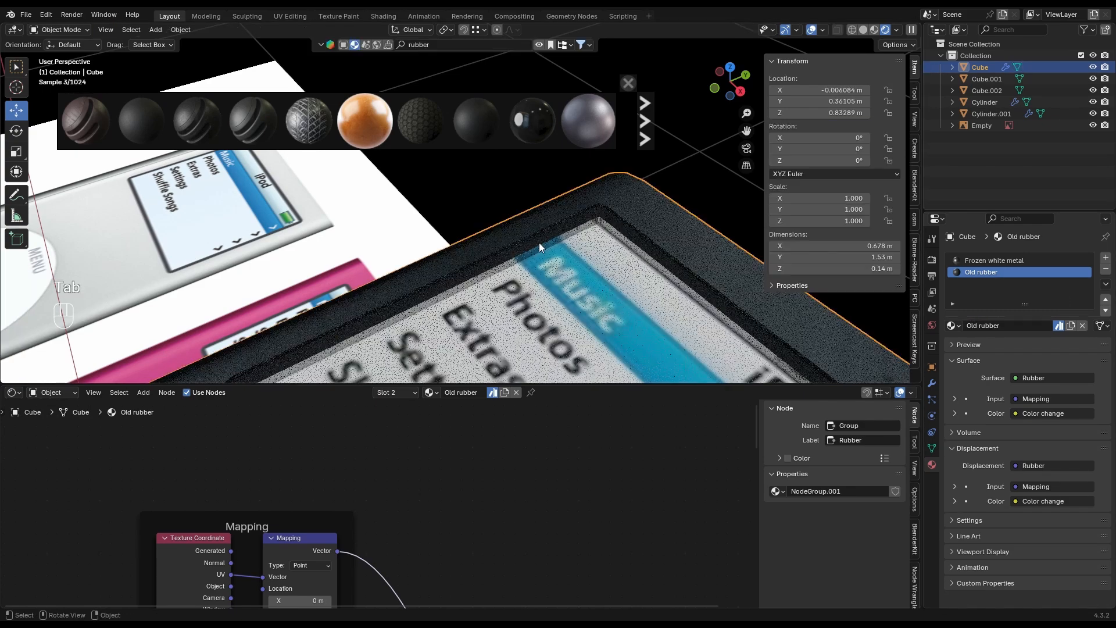
pyautogui.scroll(-6, 539, 242)
pyautogui.moveTo(555, 233)
pyautogui.keyDown('shift'); pyautogui.mouseDown(button='middle')
pyautogui.moveTo(472, 283)
pyautogui.moveTo(561, 236)
pyautogui.mouseUp(button='middle'); pyautogui.keyUp('shift')
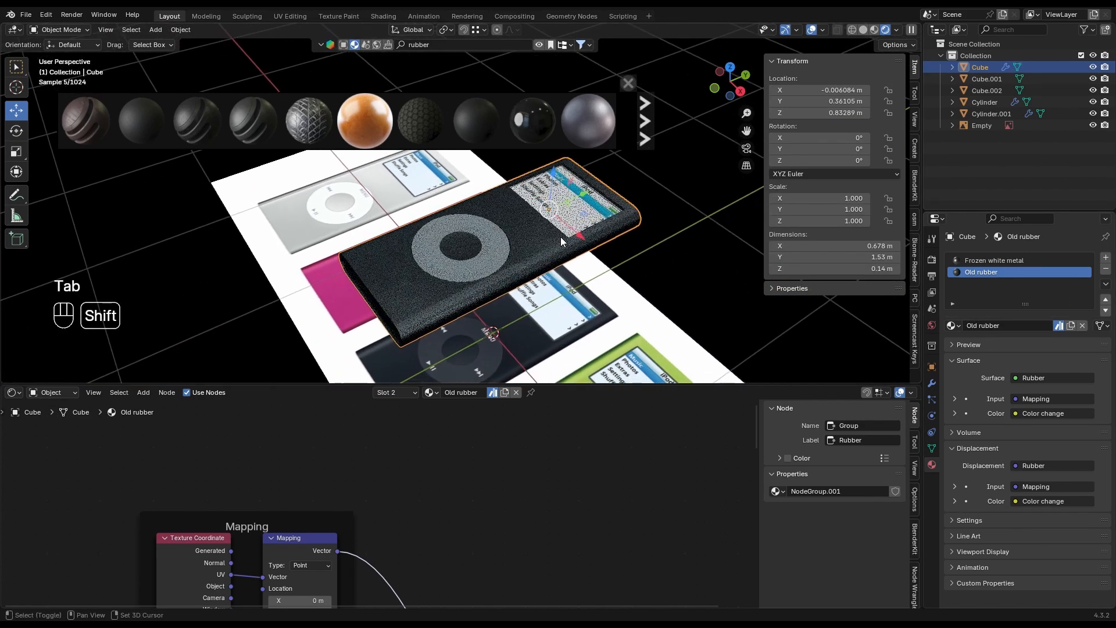
pyautogui.scroll(3, 469, 243)
pyautogui.click(628, 83)
# Step: Select the click wheel ring and give it a new material
pyautogui.moveTo(445, 285); pyautogui.dragTo(507, 260, button='middle')
pyautogui.click(540, 291)
pyautogui.click(498, 393)
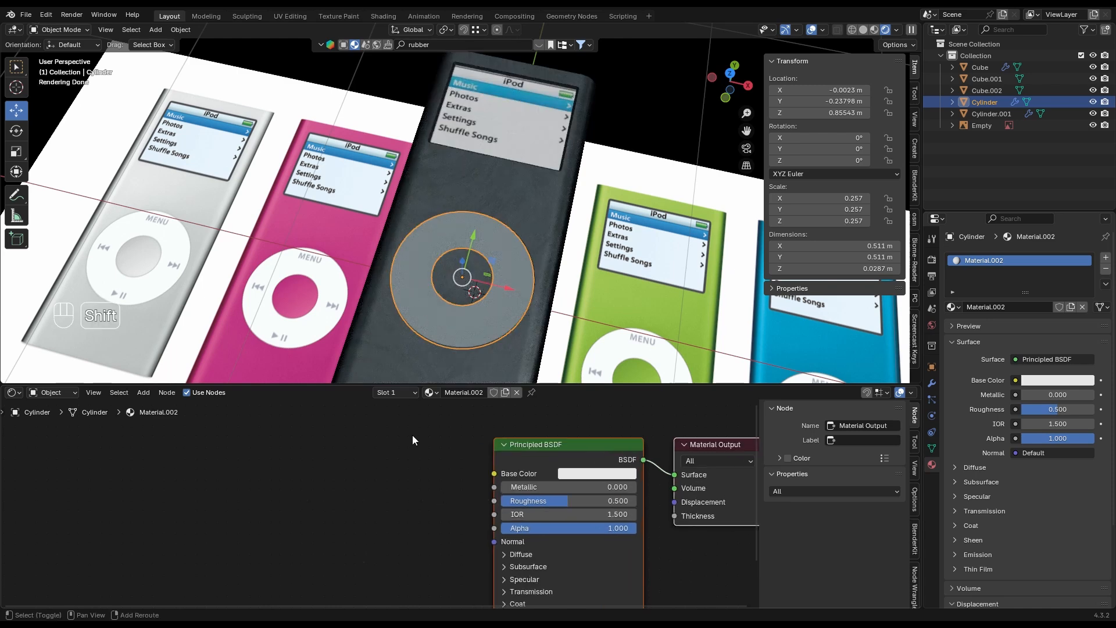
# Step: Add an Image Texture node with Screenshot 2025-08-29 190902.png and connect its Color to the ring material's Base Color
pyautogui.hotkey('shift', 'a')
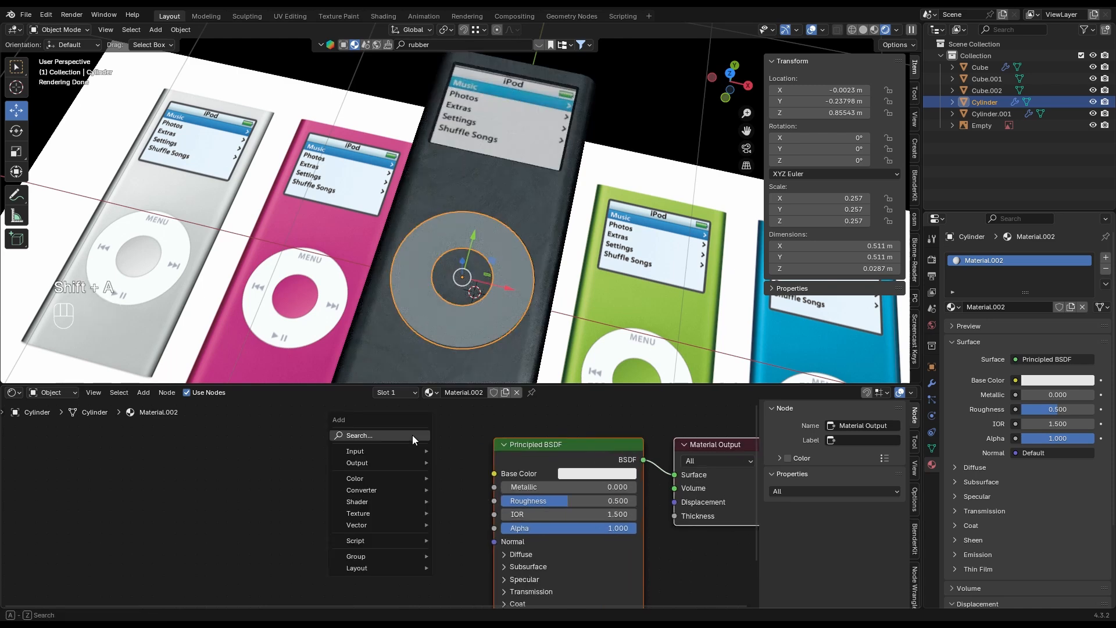
pyautogui.click(413, 435)
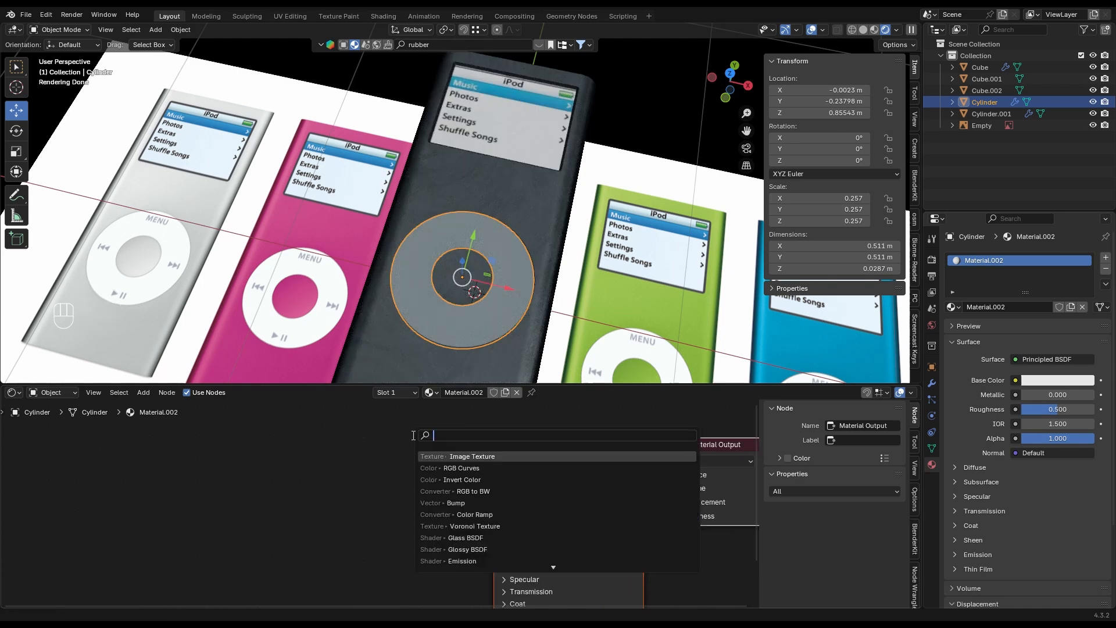
pyautogui.click(448, 455)
pyautogui.click(309, 440)
pyautogui.click(384, 488)
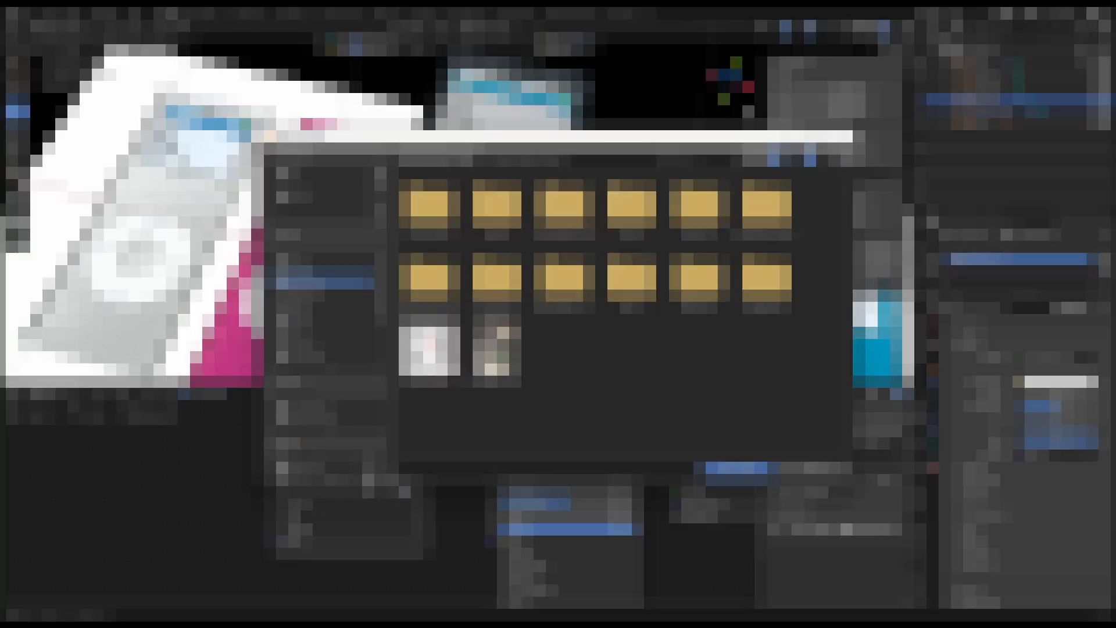
pyautogui.doubleClick(421, 200)
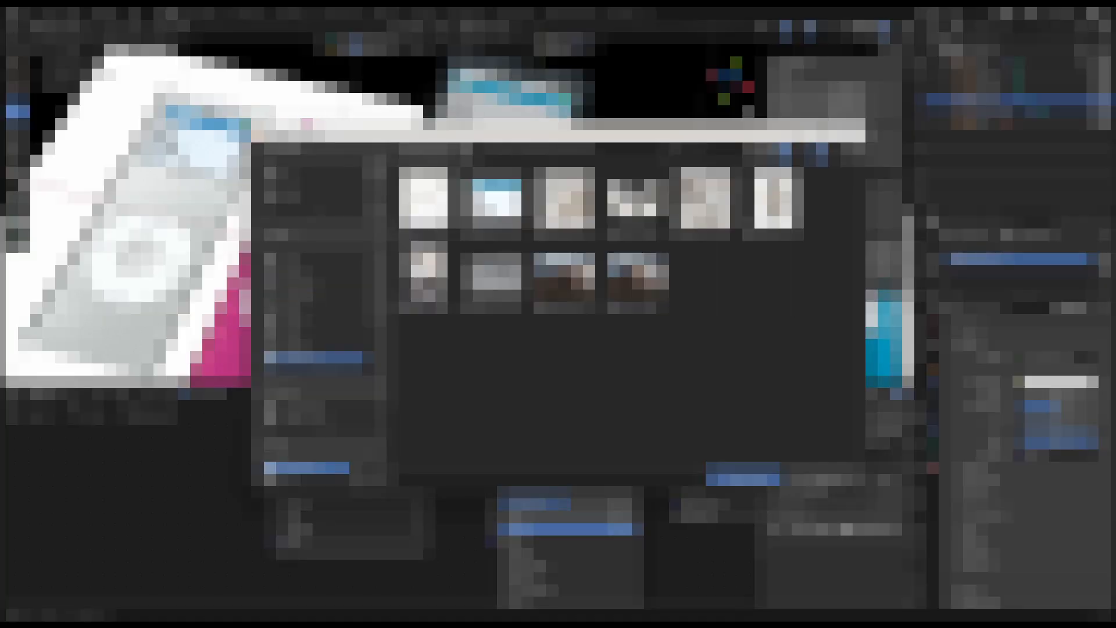
pyautogui.doubleClick(421, 192)
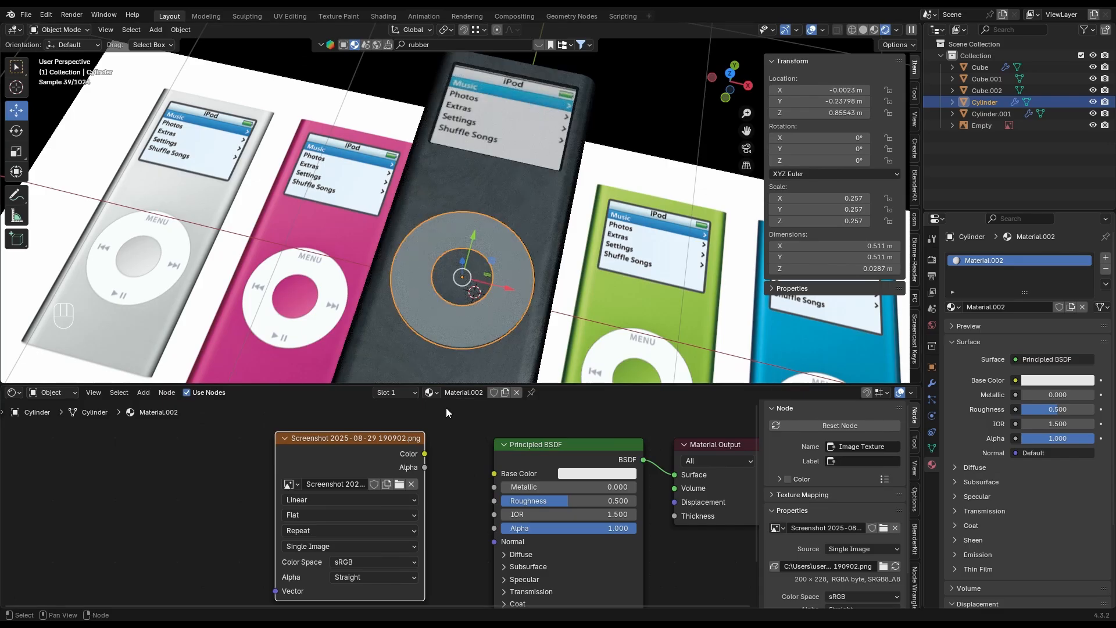
pyautogui.moveTo(493, 468); pyautogui.dragTo(492, 467)
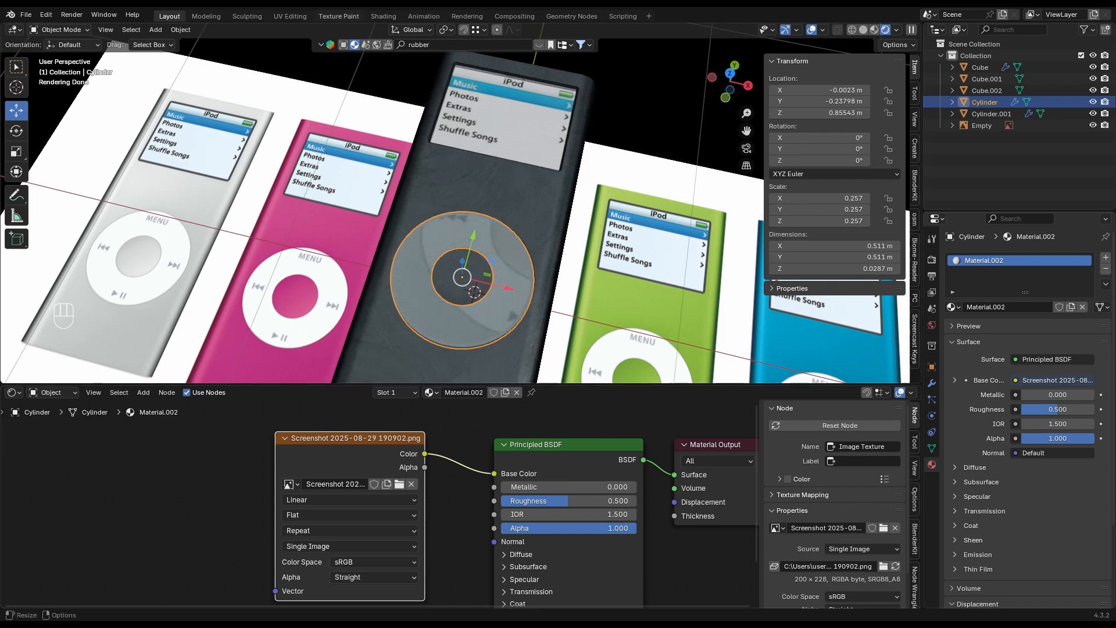
# Step: Switch to the UV Editing workspace and show the click wheel in Rendered shading
pyautogui.click(289, 16)
pyautogui.scroll(5, 708, 295)
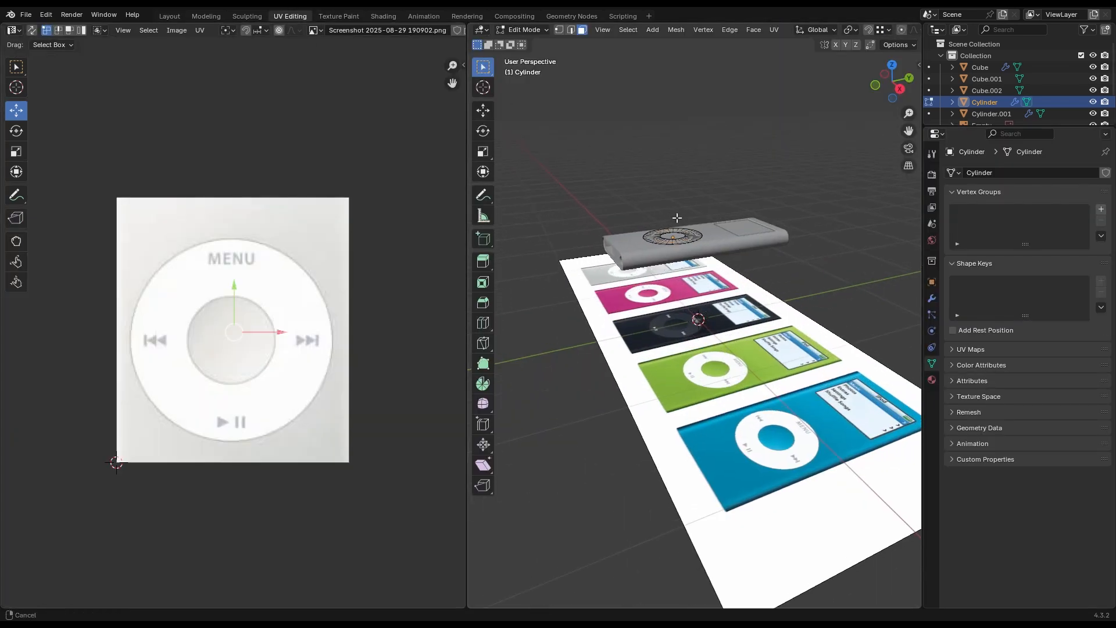
pyautogui.scroll(4, 708, 295)
pyautogui.press('z')
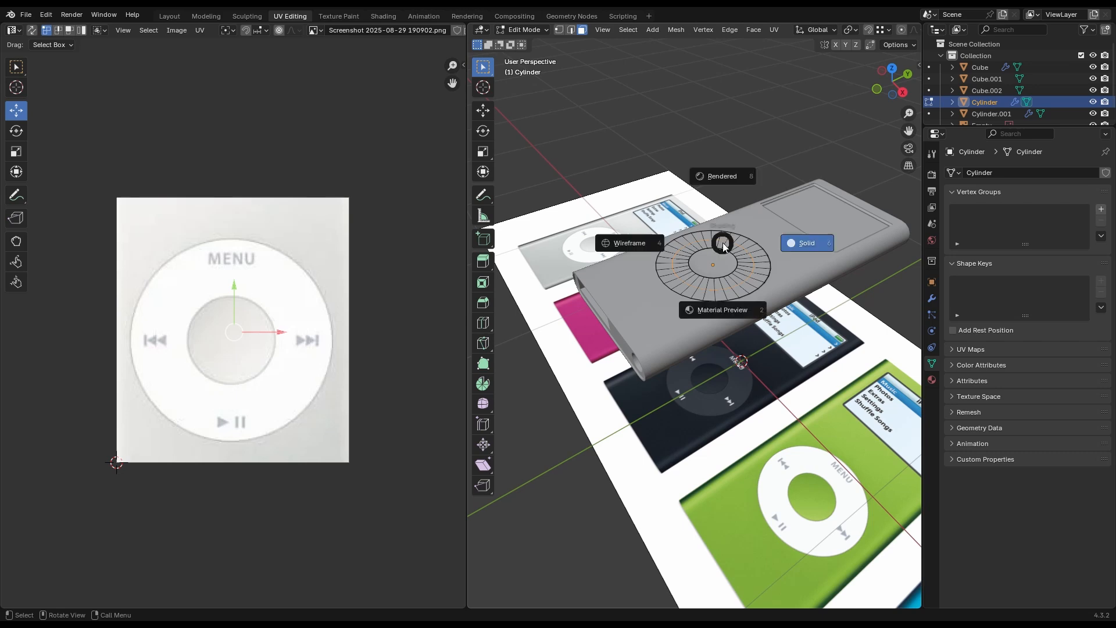
pyautogui.click(724, 247)
pyautogui.scroll(1, 733, 232)
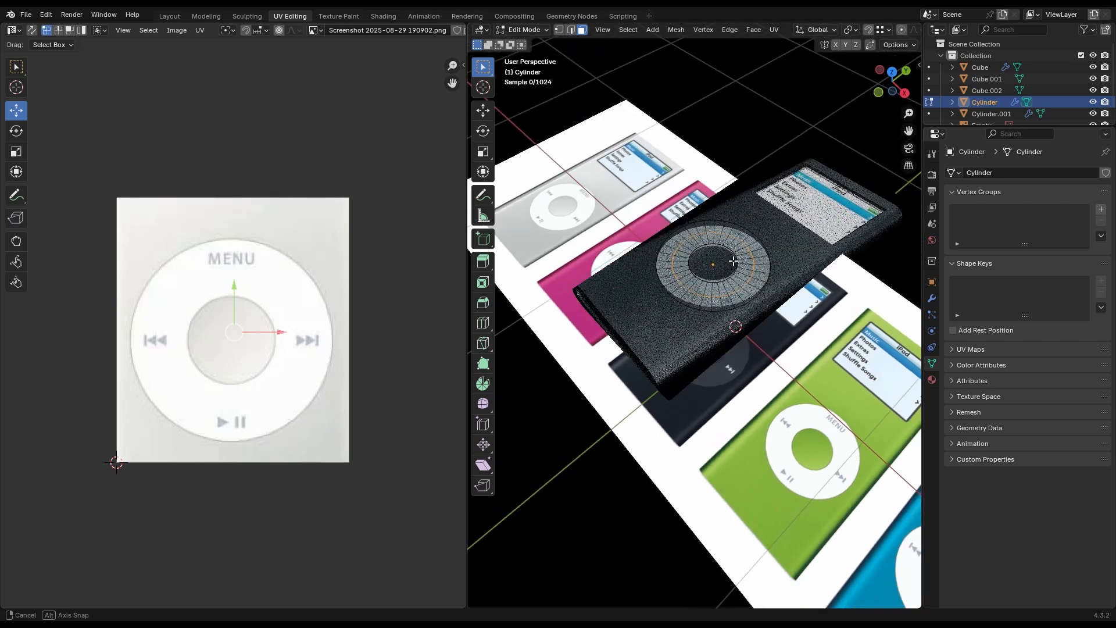
# Step: Convert the click wheel ring to a mesh and frame it in Edit Mode
pyautogui.press('Tab')
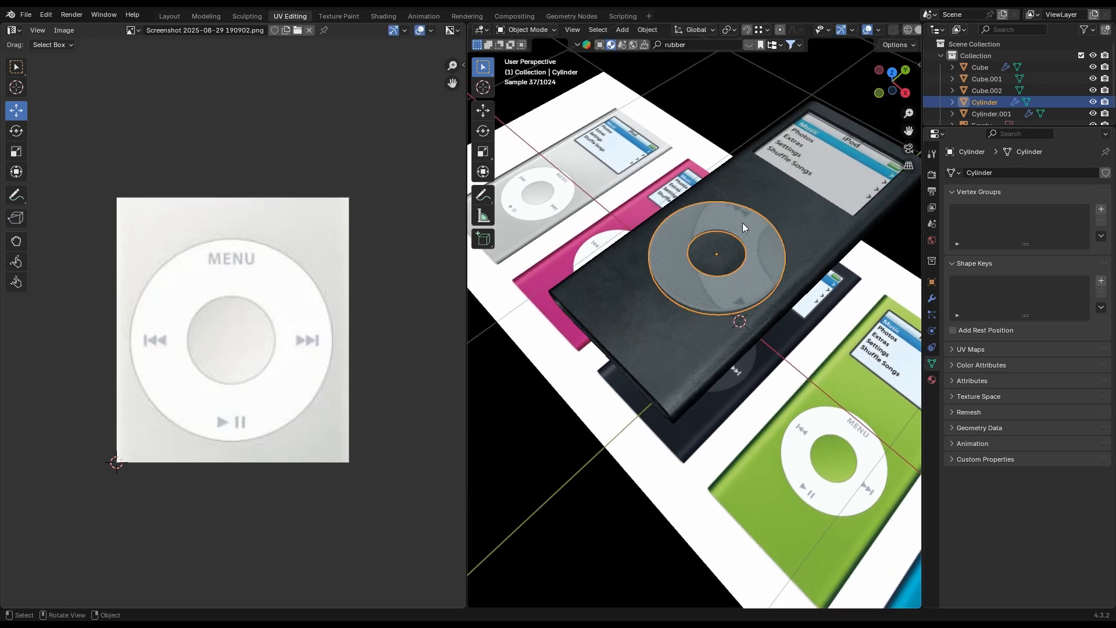
pyautogui.rightClick(741, 222)
pyautogui.moveTo(741, 260)
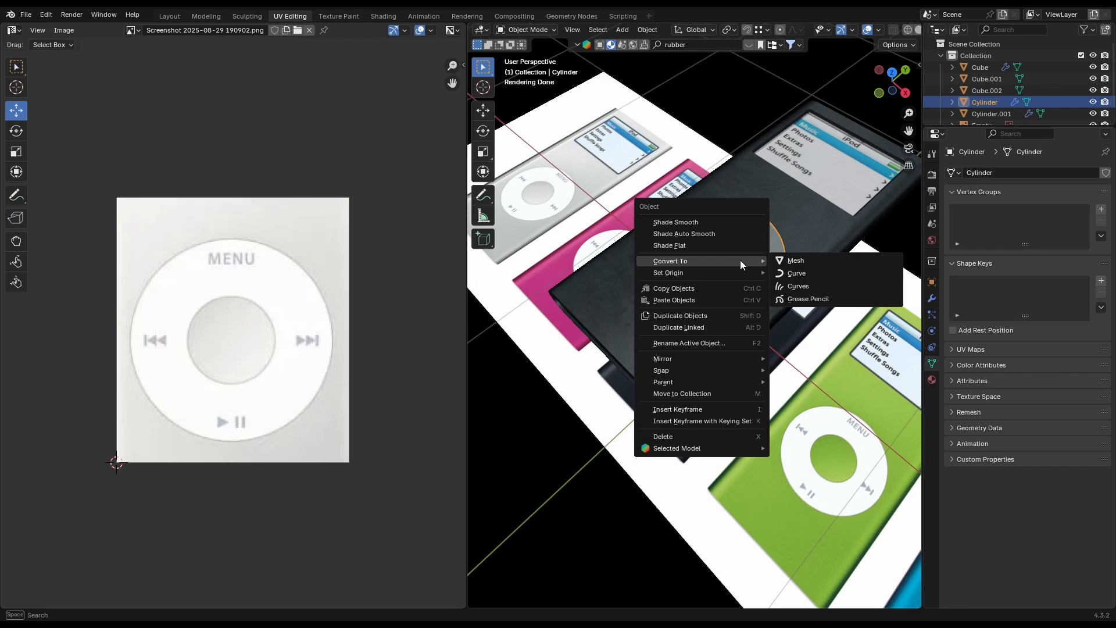
pyautogui.click(782, 260)
pyautogui.press('Tab')
pyautogui.press('KP_Decimal')
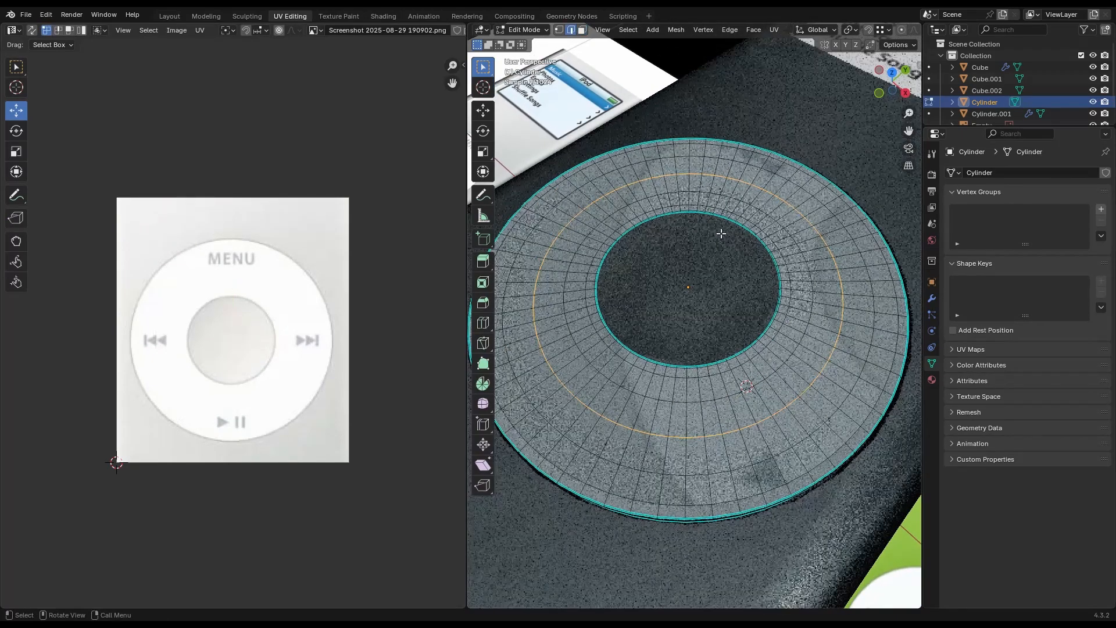
# Step: Mark the inner and outer edge loops of the click wheel's top surface as seams
pyautogui.press('2')
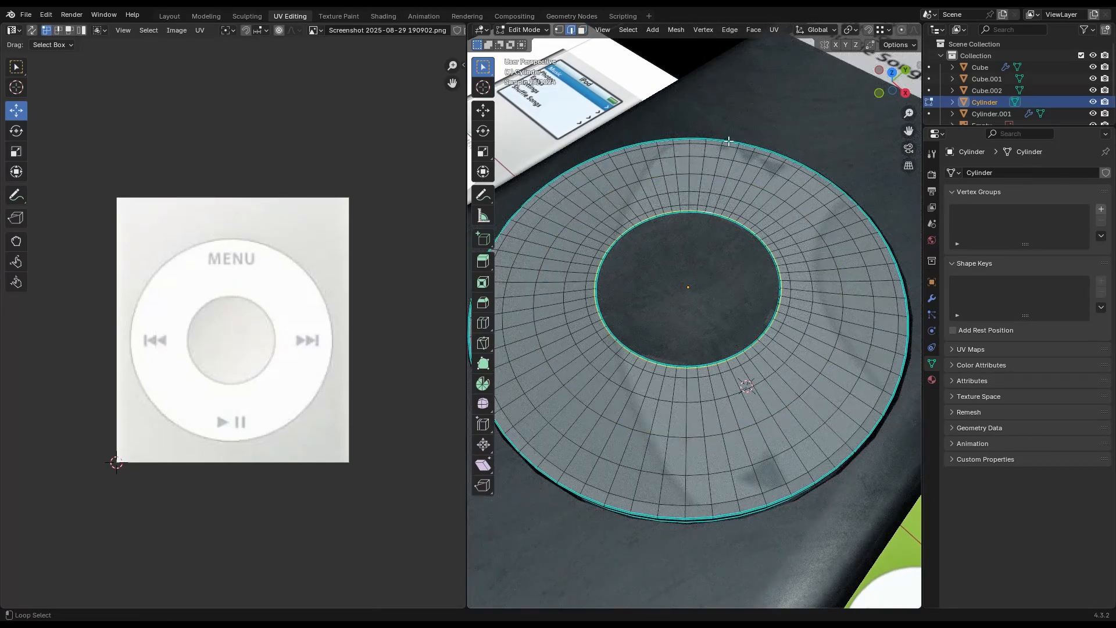
pyautogui.rightClick(727, 146)
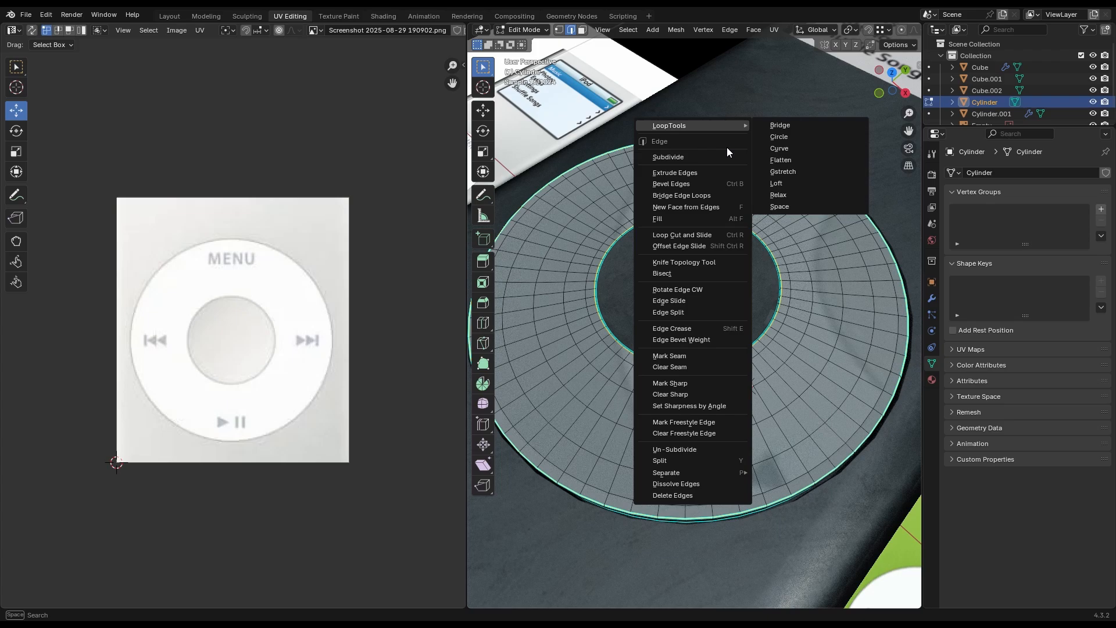
pyautogui.click(703, 353)
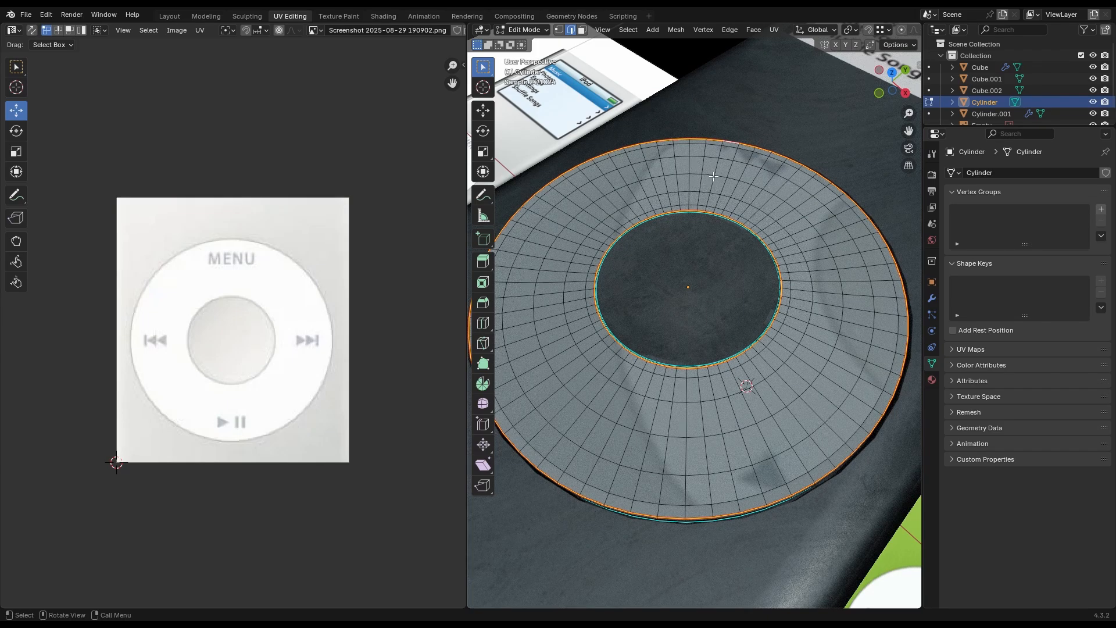
# Step: Select all face loops across the click wheel's top surface and unwrap them
pyautogui.press('3')
pyautogui.keyDown('alt'); pyautogui.click(710, 196); pyautogui.keyUp('alt')
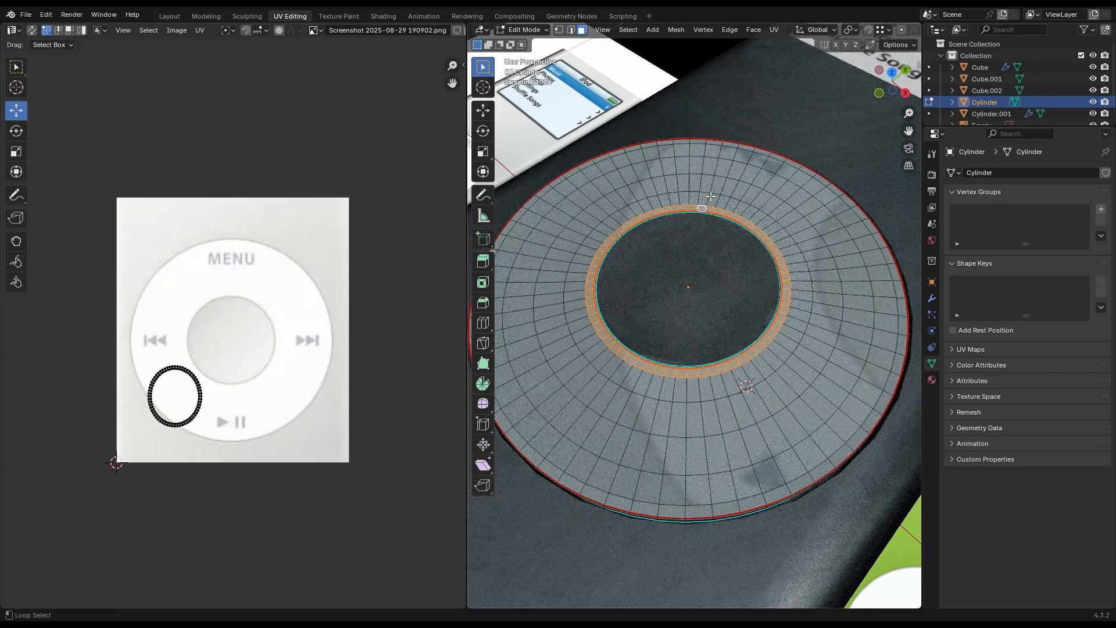
pyautogui.keyDown('alt'); pyautogui.keyDown('shift'); pyautogui.click(711, 196); pyautogui.keyUp('shift'); pyautogui.keyUp('alt')
pyautogui.keyDown('alt'); pyautogui.keyDown('shift'); pyautogui.click(713, 182); pyautogui.keyUp('shift'); pyautogui.keyUp('alt')
pyautogui.keyDown('alt'); pyautogui.keyDown('shift'); pyautogui.click(718, 165); pyautogui.keyUp('shift'); pyautogui.keyUp('alt')
pyautogui.keyDown('alt'); pyautogui.keyDown('shift'); pyautogui.click(720, 149); pyautogui.keyUp('shift'); pyautogui.keyUp('alt')
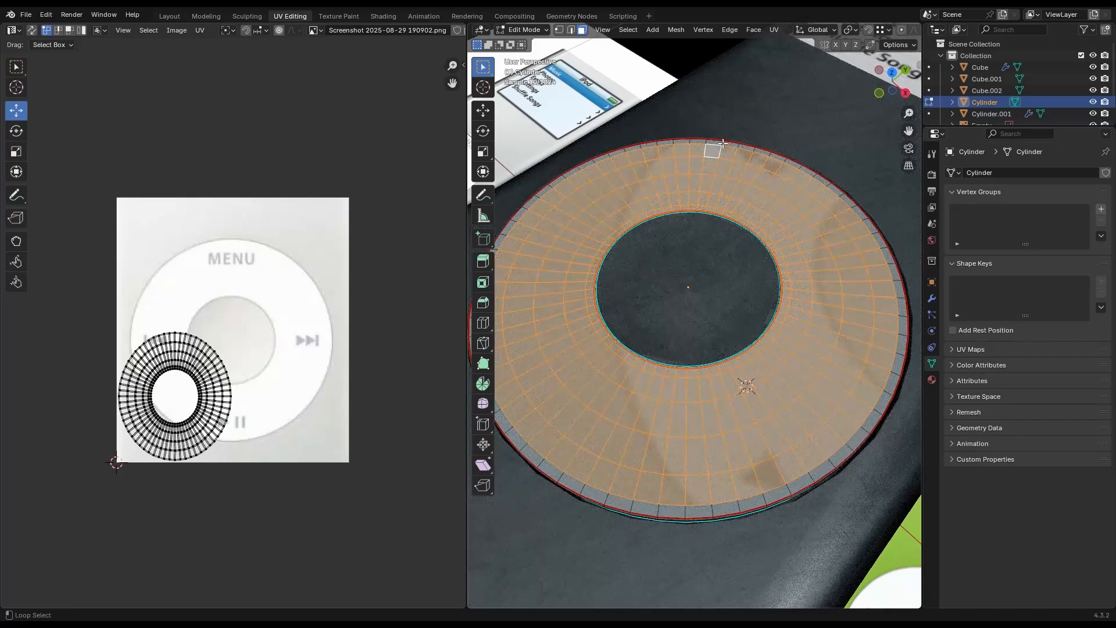
pyautogui.keyDown('alt'); pyautogui.keyDown('shift'); pyautogui.click(723, 143); pyautogui.keyUp('shift'); pyautogui.keyUp('alt')
pyautogui.press('u')
pyautogui.moveTo(713, 180)
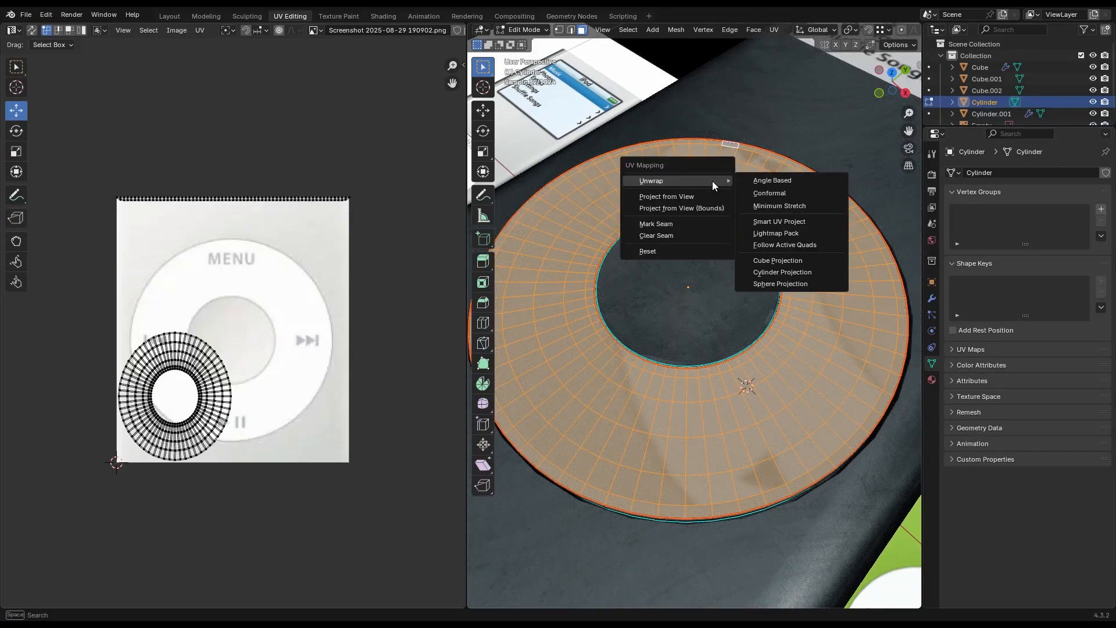
pyautogui.click(752, 190)
# Step: Centre the unwrapped click wheel UVs on the ring in the image and scale them down to approach its outline
pyautogui.moveTo(56, 162); pyautogui.dragTo(348, 461)
pyautogui.moveTo(235, 341); pyautogui.dragTo(233, 336)
pyautogui.press('s')
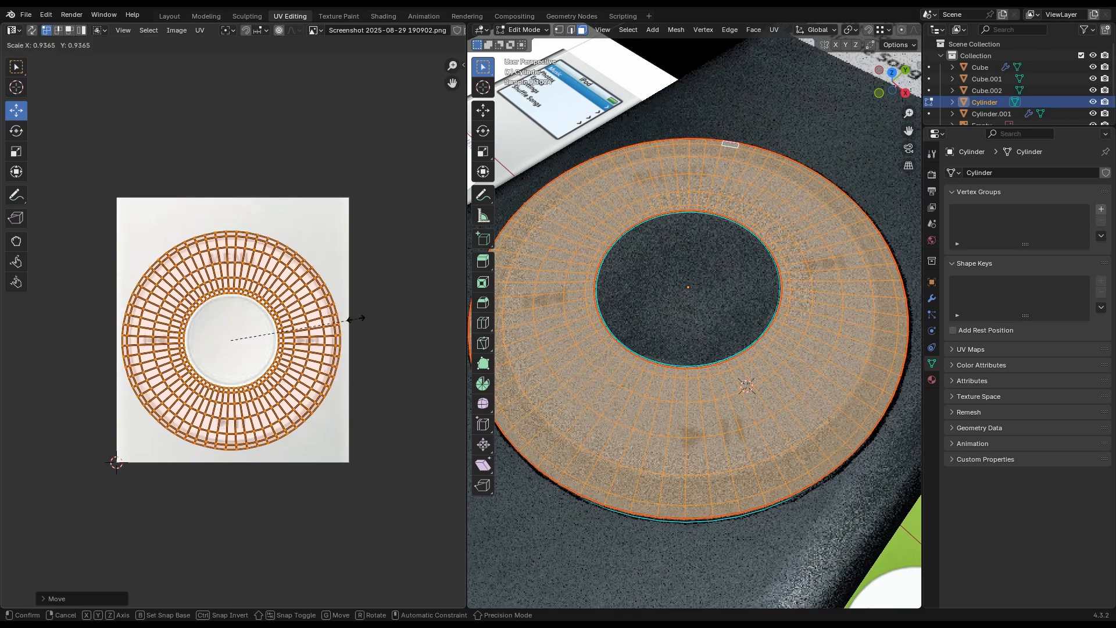
pyautogui.click(351, 318)
# Step: Rotate the click wheel UVs by about -48° so MENU points toward the screen, then return to Object Mode
pyautogui.scroll(-2, 691, 292)
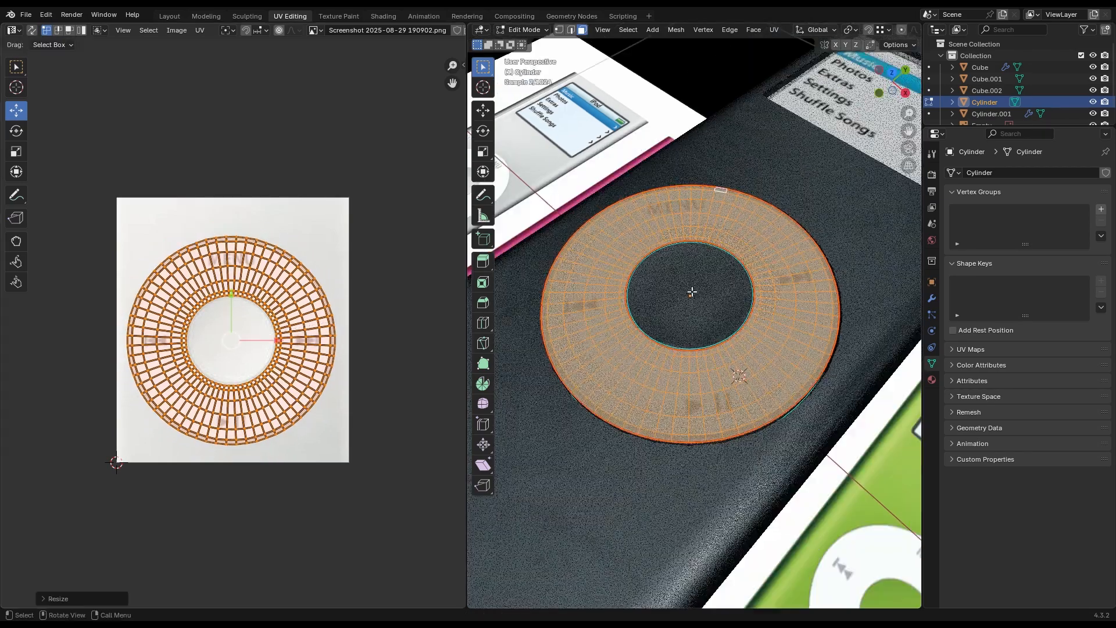
pyautogui.moveTo(691, 293); pyautogui.dragTo(745, 302, button='middle')
pyautogui.moveTo(709, 261); pyautogui.dragTo(649, 255, button='middle')
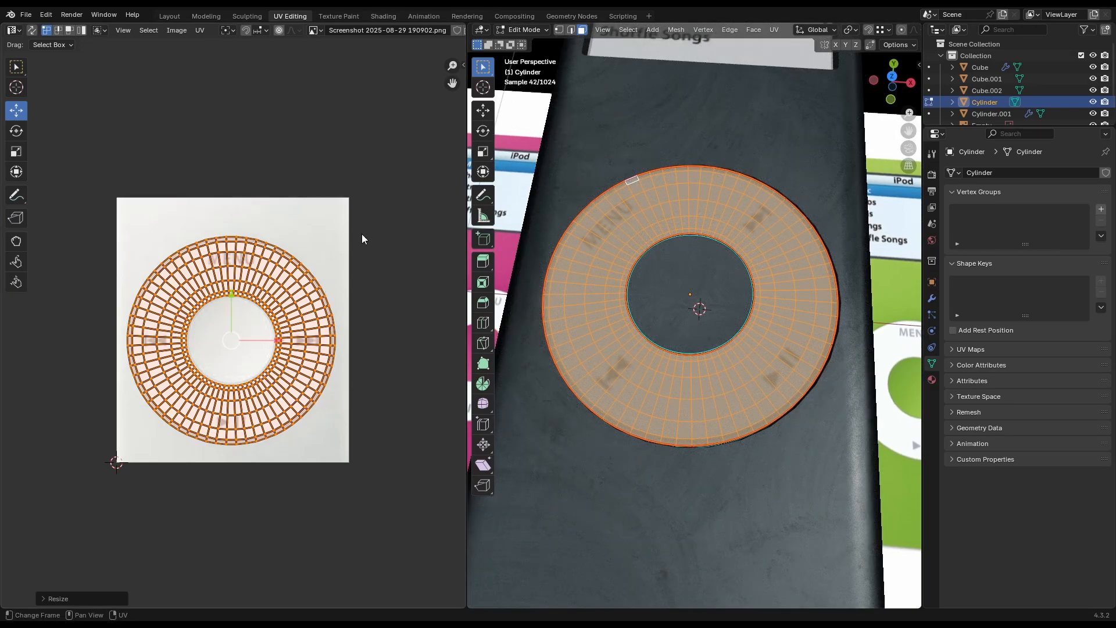
pyautogui.press('r')
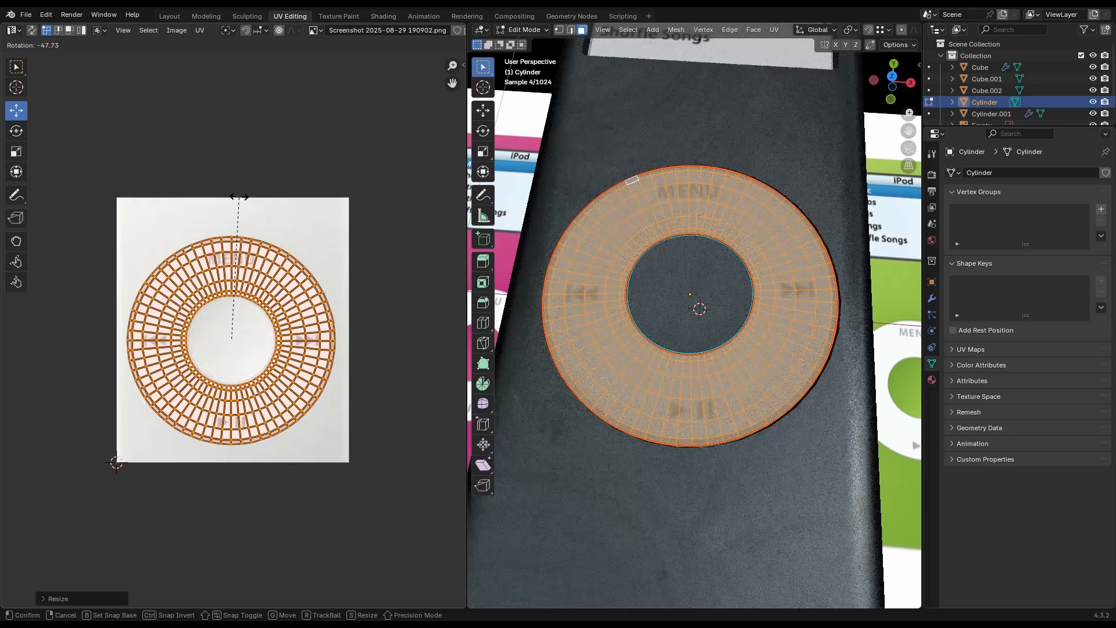
pyautogui.click(239, 197)
pyautogui.press('Tab')
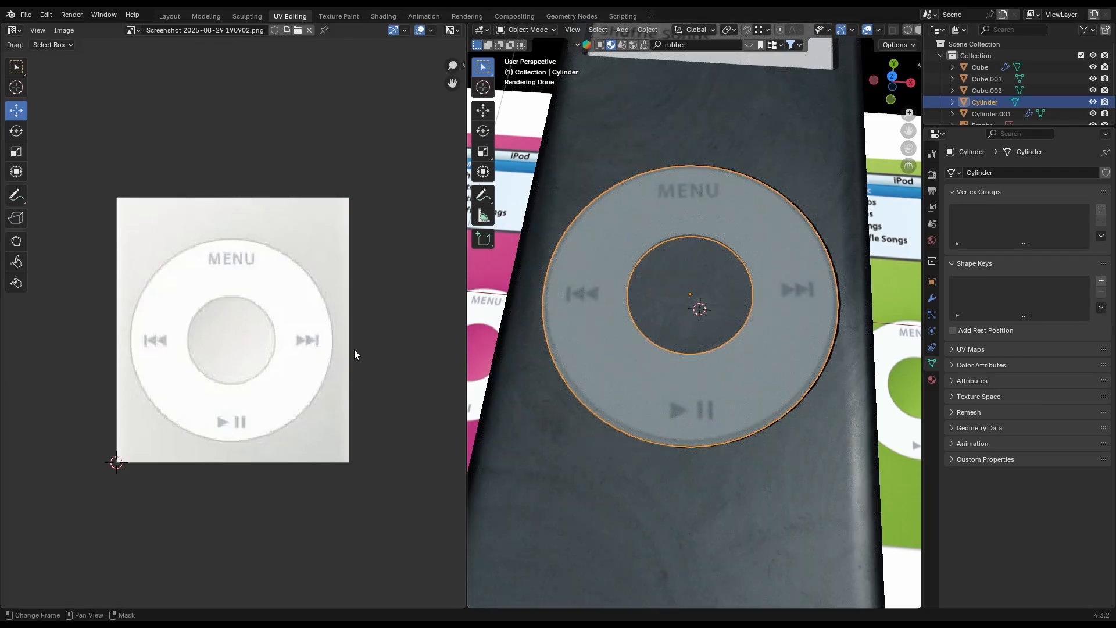
# Step: Shrink the click wheel UVs to the ring's outline and rotate them about -7° so the labels sit straight in top view
pyautogui.press('Tab')
pyautogui.press('s')
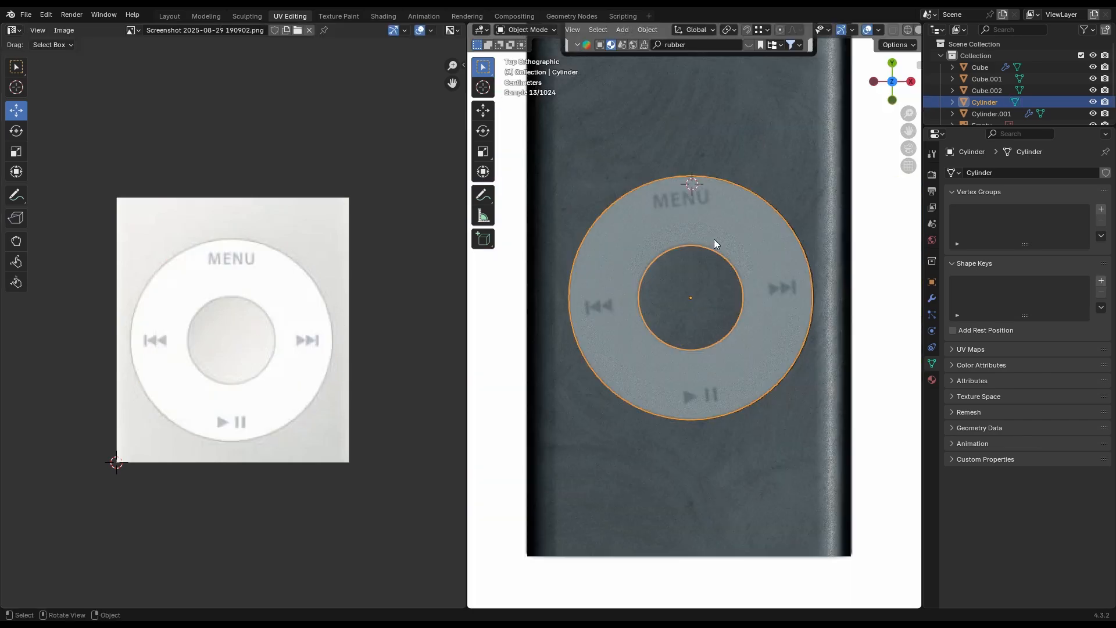
pyautogui.press('Tab')
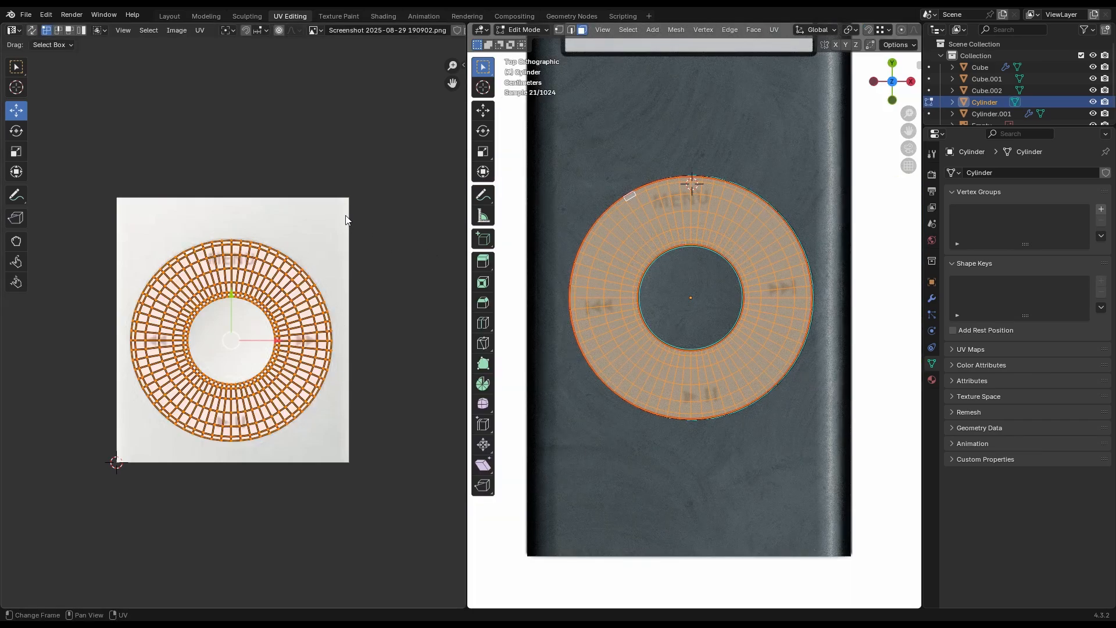
pyautogui.press('r')
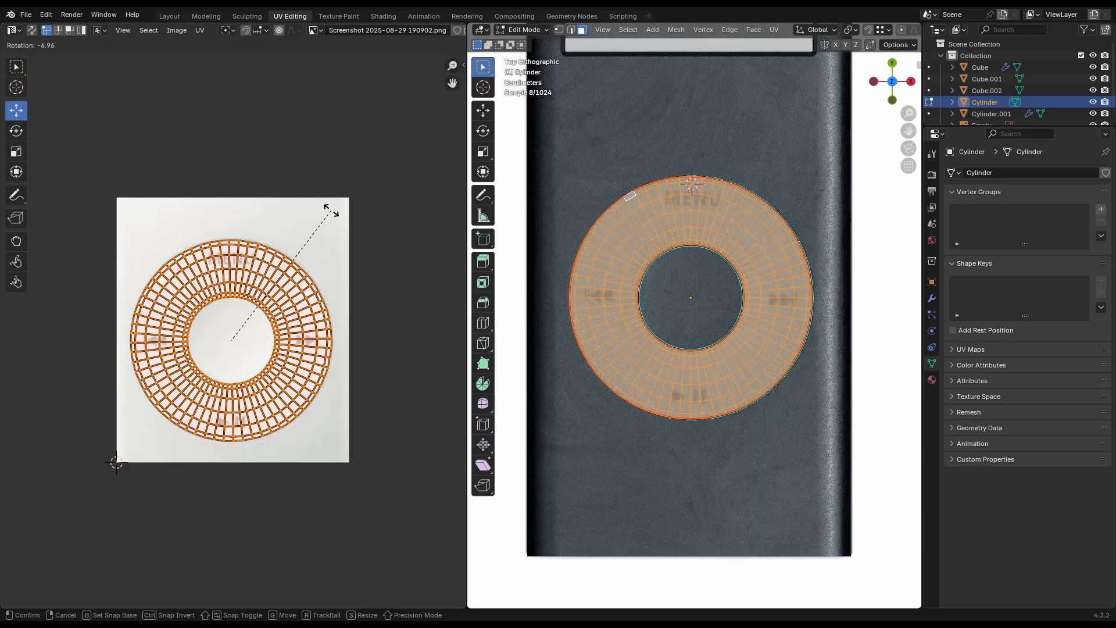
pyautogui.click(332, 213)
pyautogui.press('Tab')
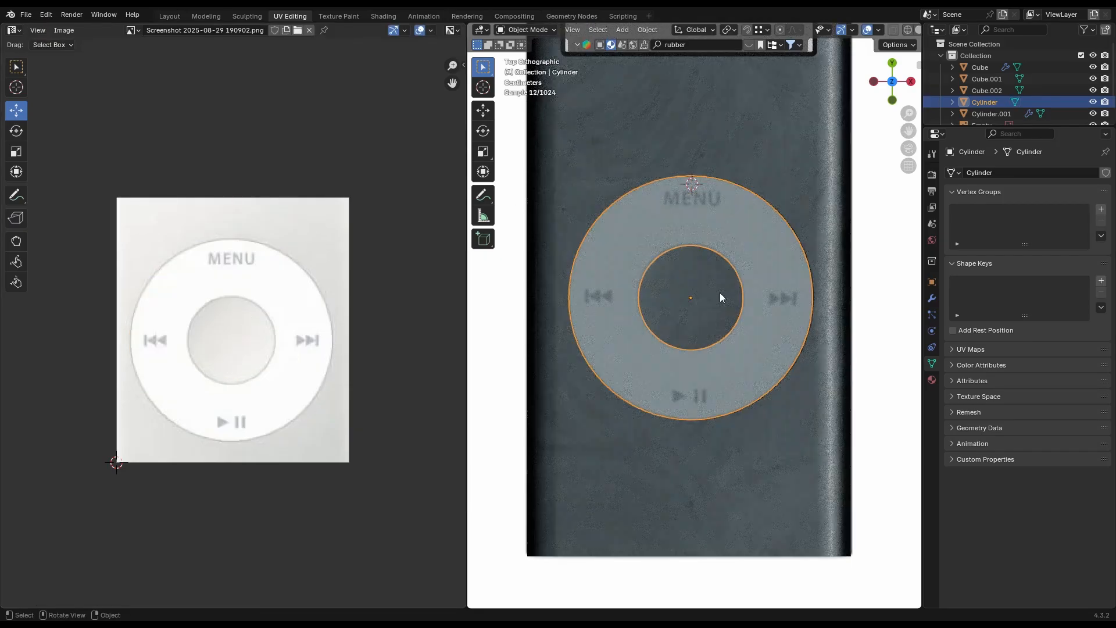
pyautogui.scroll(-3, 720, 292)
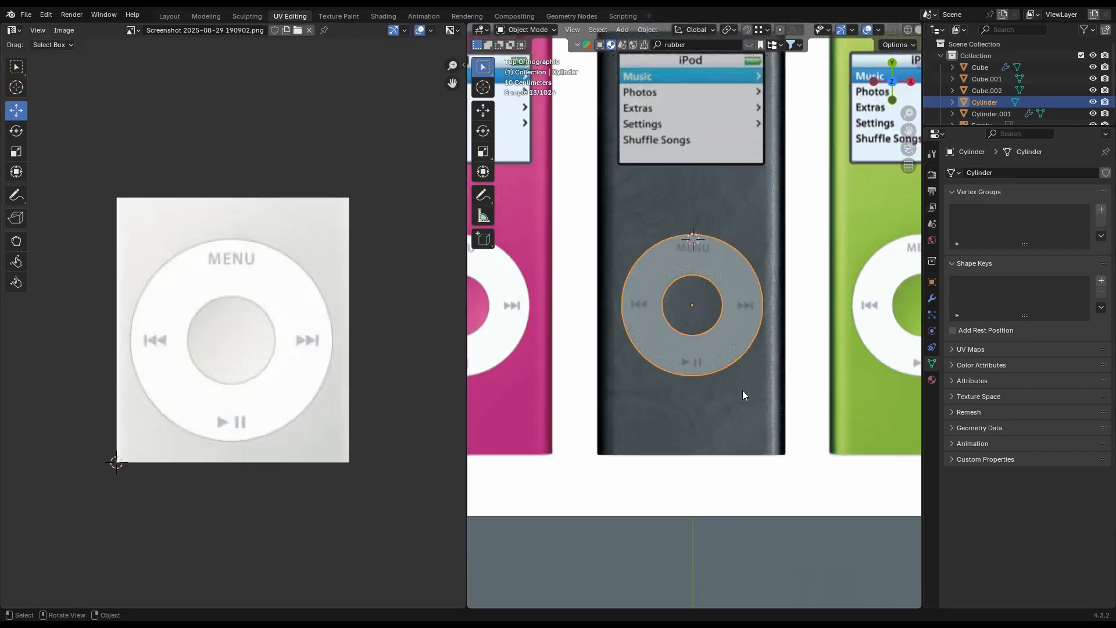
# Step: In the Layout workspace, select the iPod body's two end faces in Edit Mode and add a material slot with a new material
pyautogui.click(169, 16)
pyautogui.moveTo(512, 286); pyautogui.dragTo(506, 199, button='middle')
pyautogui.click(462, 203)
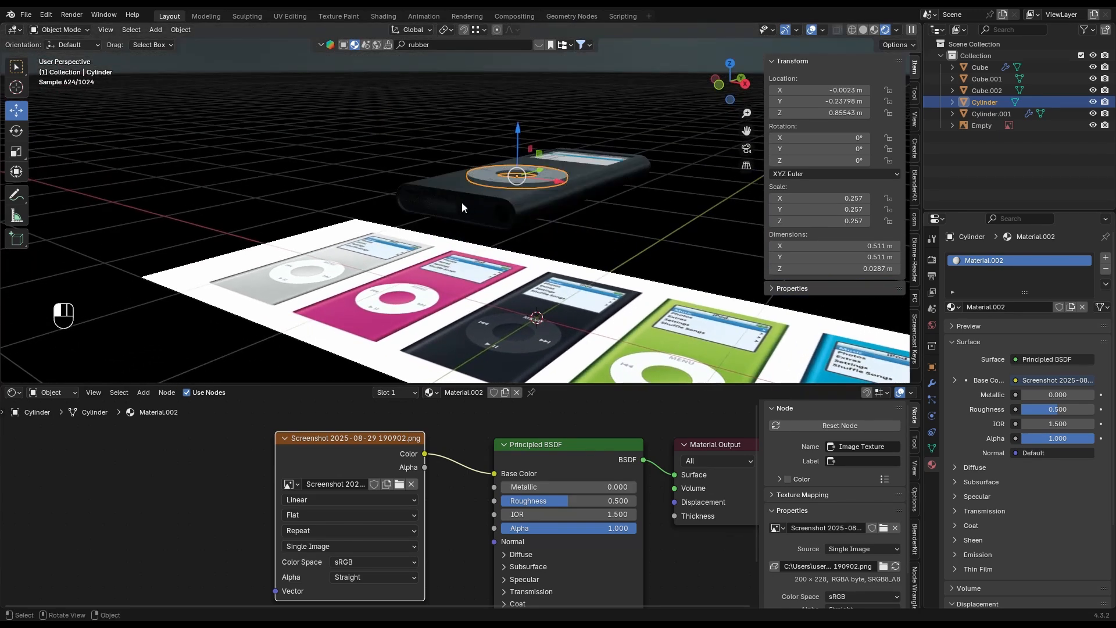
pyautogui.press('Tab')
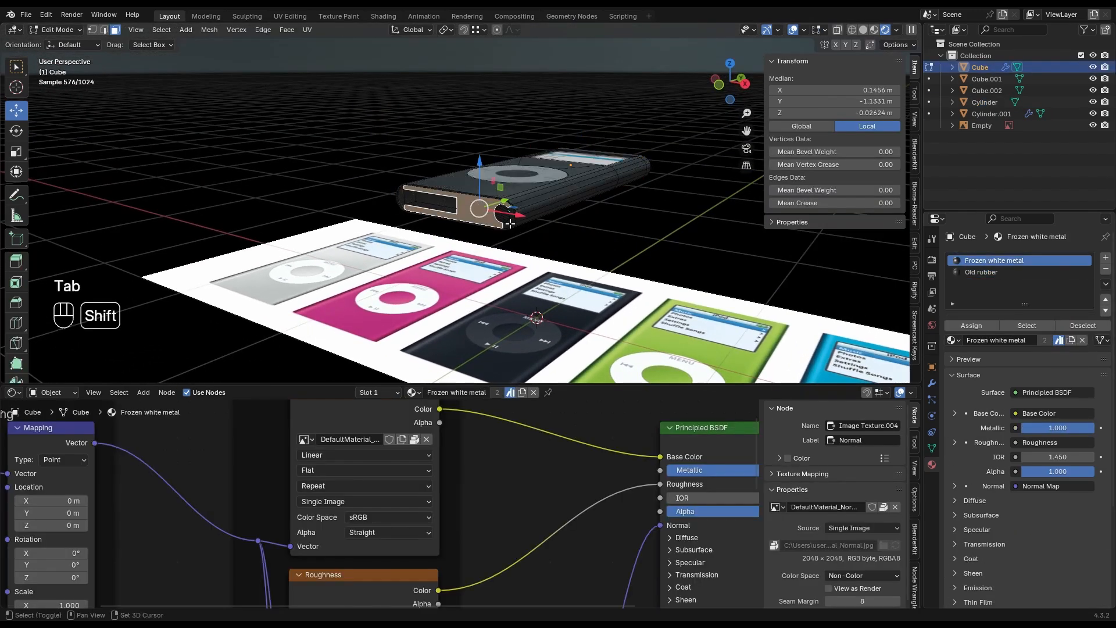
pyautogui.keyDown('shift'); pyautogui.click(424, 212); pyautogui.keyUp('shift')
pyautogui.moveTo(401, 196); pyautogui.dragTo(691, 249, button='middle')
pyautogui.click(690, 249)
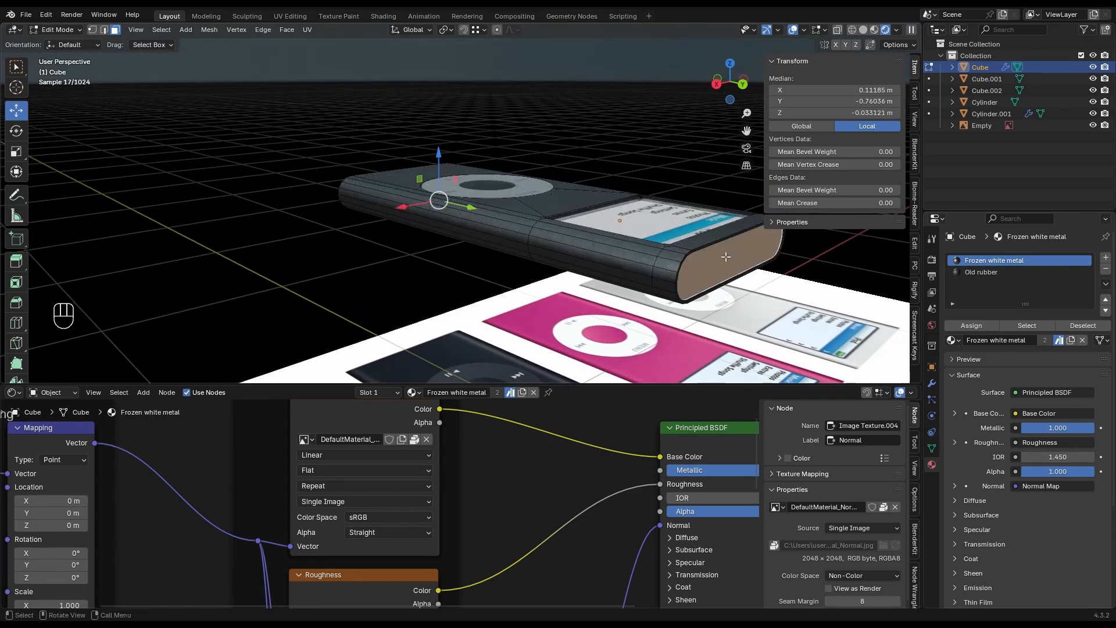
pyautogui.click(1106, 257)
pyautogui.click(996, 343)
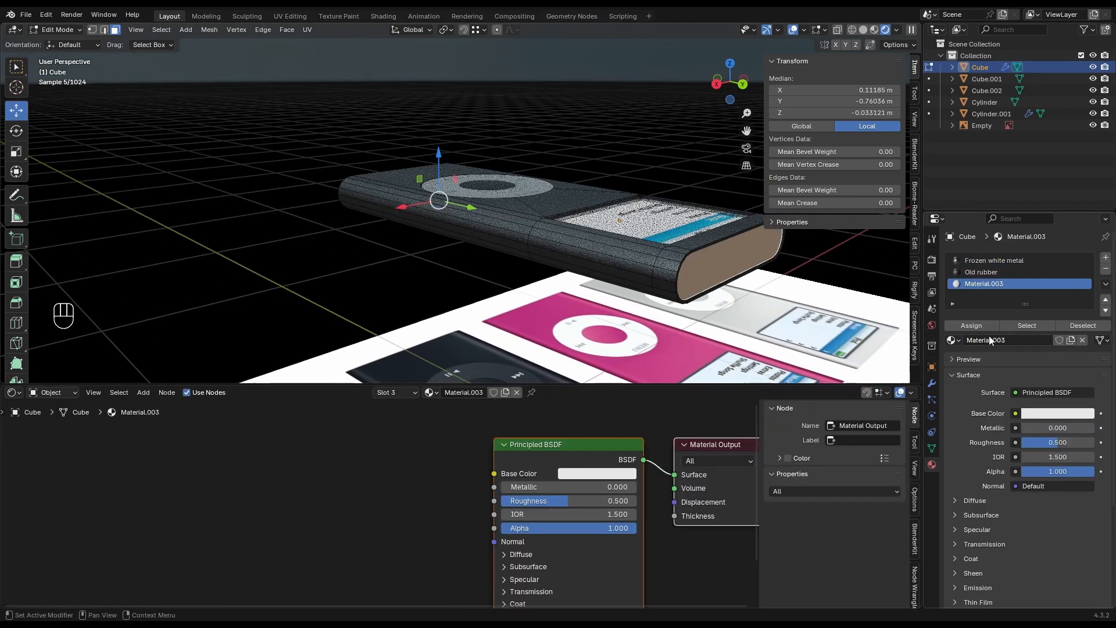
pyautogui.press('Tab')
# Step: Delete the iPod reference image from the scene
pyautogui.moveTo(655, 245); pyautogui.dragTo(619, 312, button='middle')
pyautogui.moveTo(604, 273); pyautogui.dragTo(549, 193, button='middle')
pyautogui.scroll(-4, 550, 194)
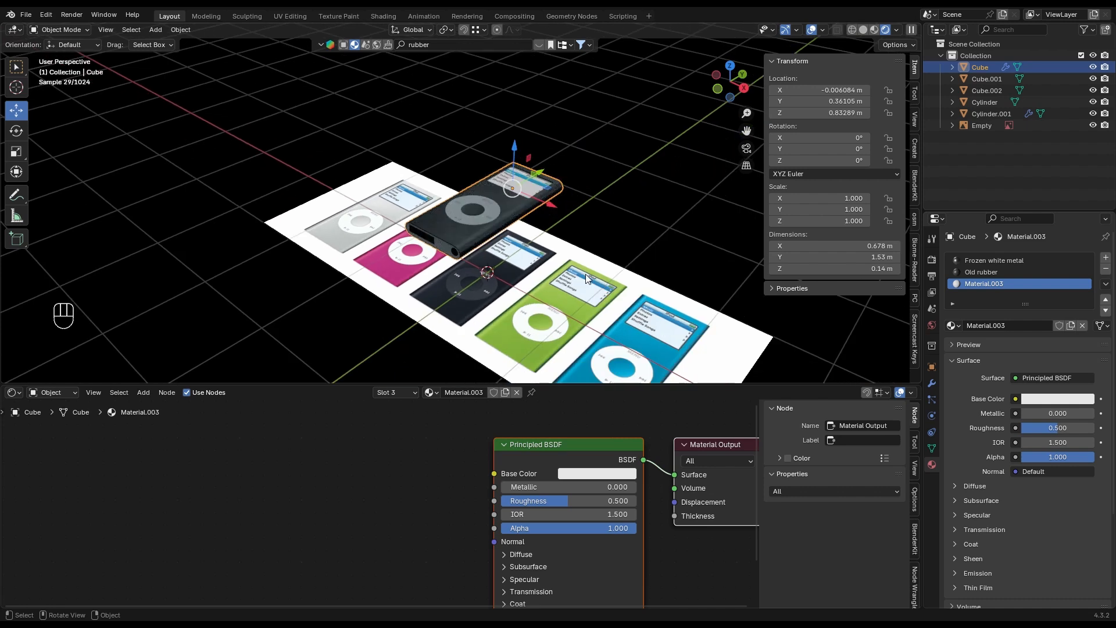
pyautogui.click(586, 274)
pyautogui.press('Delete')
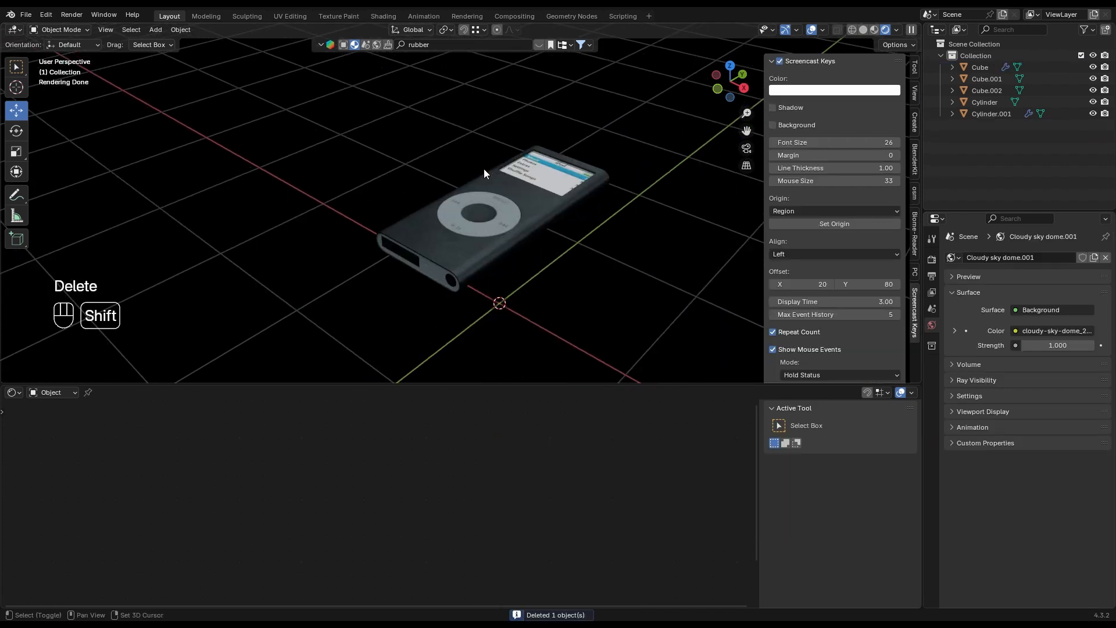
pyautogui.hotkey('shift', 'a')
pyautogui.moveTo(480, 183)
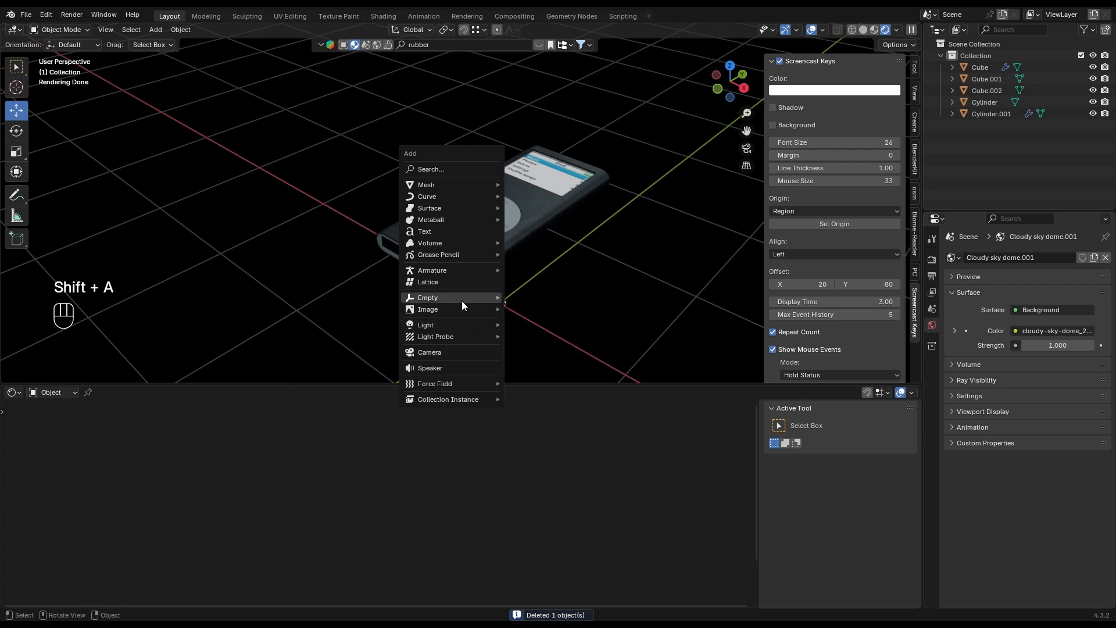
pyautogui.moveTo(461, 301)
pyautogui.click(525, 298)
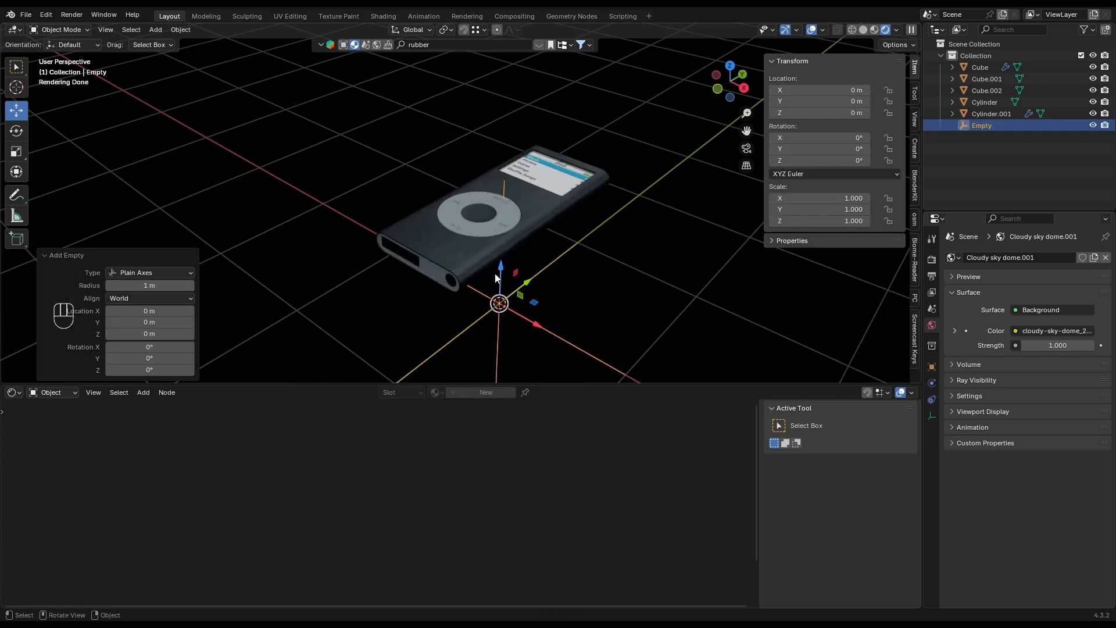
pyautogui.click(494, 272)
pyautogui.click(509, 294)
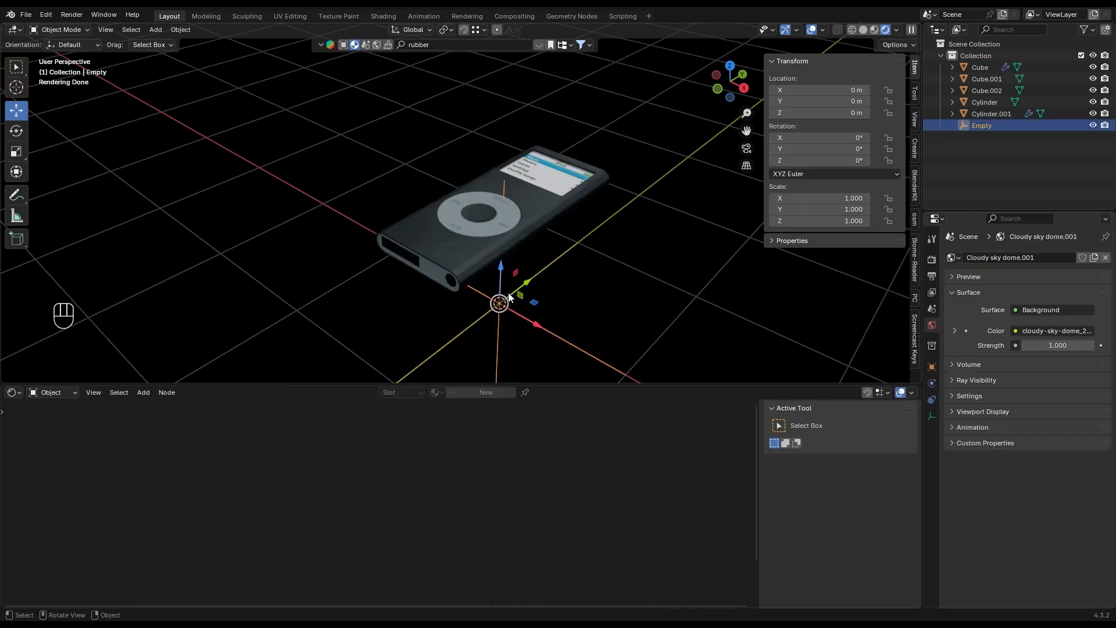
pyautogui.press('Delete')
# Step: Set the iPod body's origin to its geometry and snap the 3D cursor to the body
pyautogui.click(539, 218)
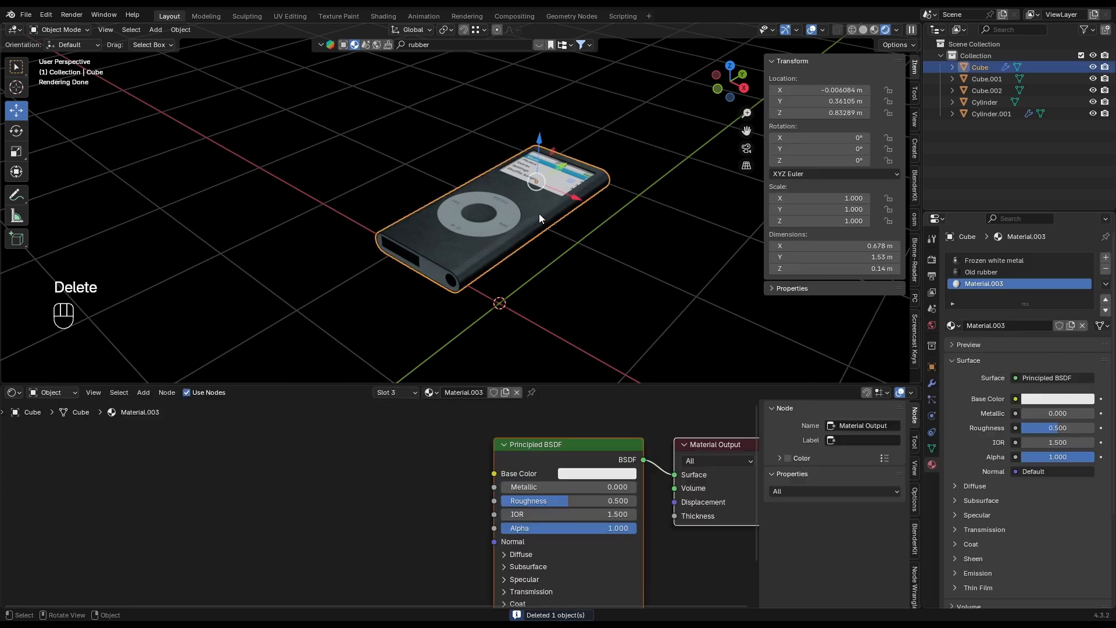
pyautogui.rightClick(533, 196)
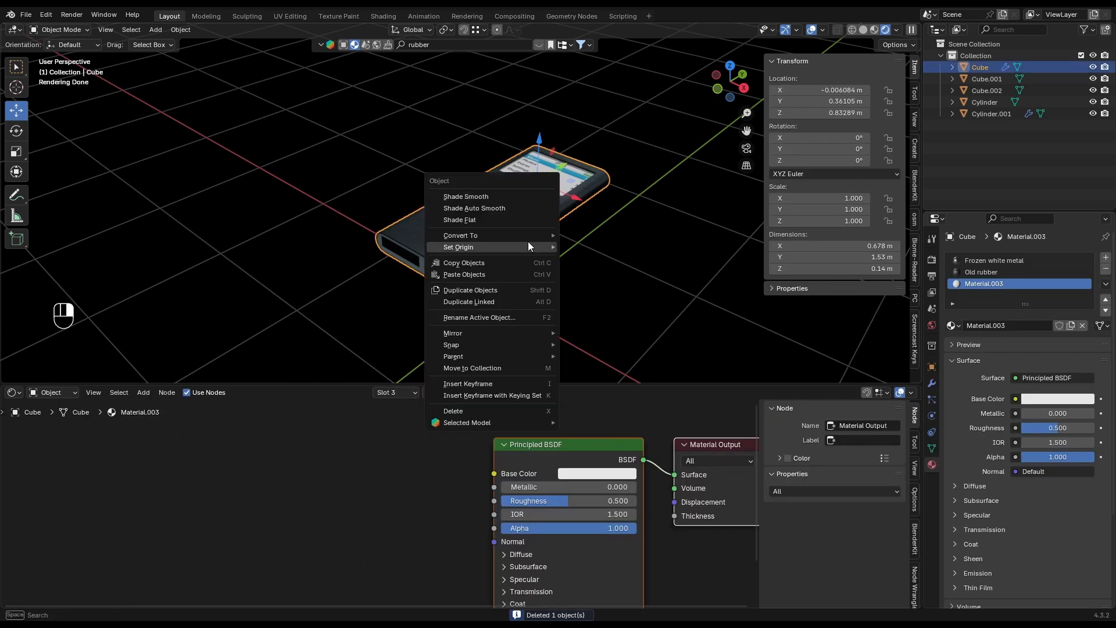
pyautogui.moveTo(528, 242)
pyautogui.click(576, 256)
pyautogui.hotkey('shift', 's')
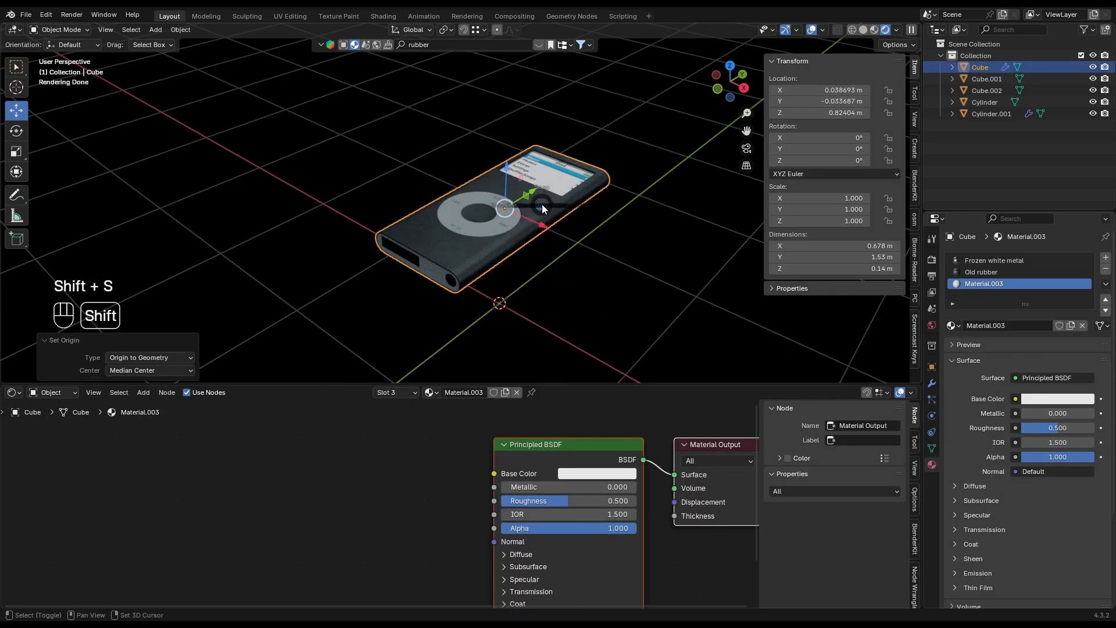
pyautogui.click(551, 268)
pyautogui.moveTo(550, 268); pyautogui.dragTo(521, 215, button='middle')
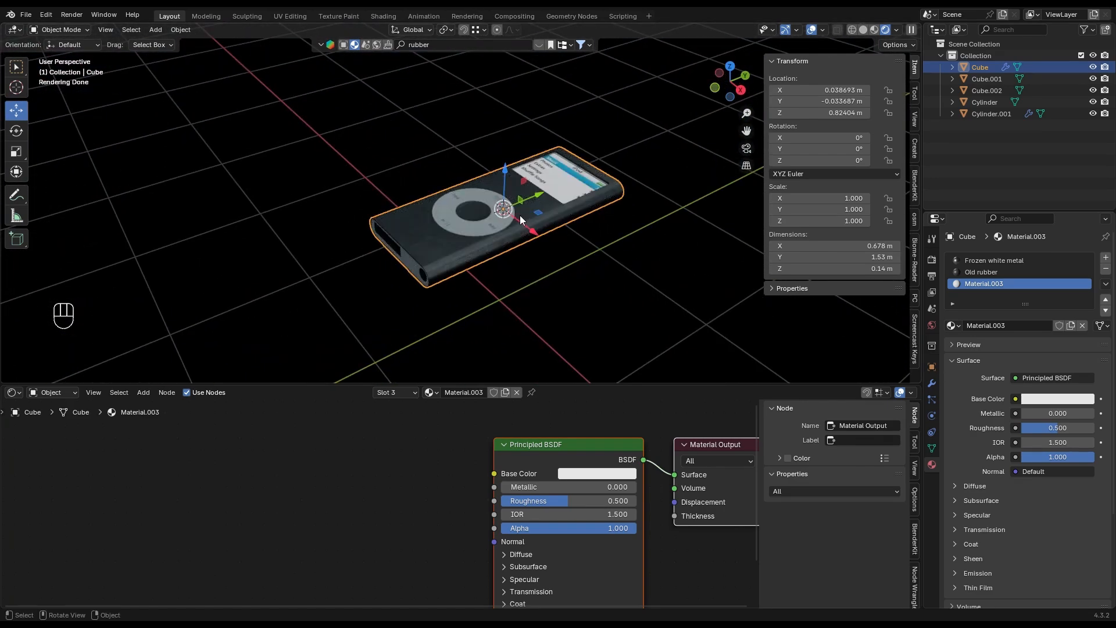
# Step: Add a Plain Axes empty at the 3D cursor and parent all iPod parts to it with Object (Keep Transform)
pyautogui.hotkey('shift', 'a')
pyautogui.click(553, 217)
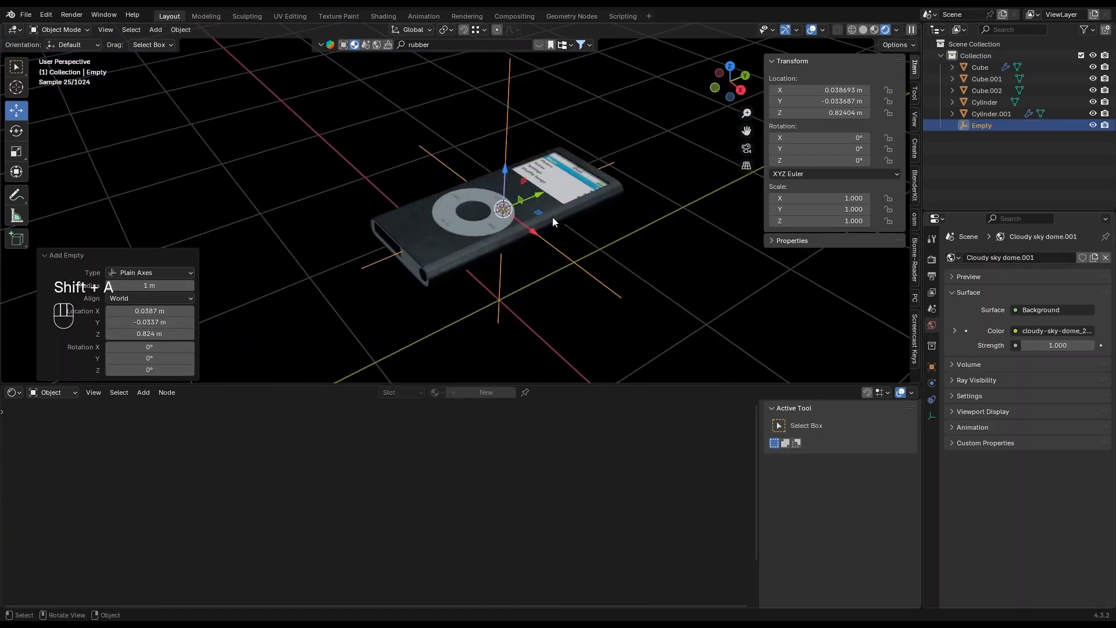
pyautogui.moveTo(553, 217); pyautogui.dragTo(581, 262, button='middle')
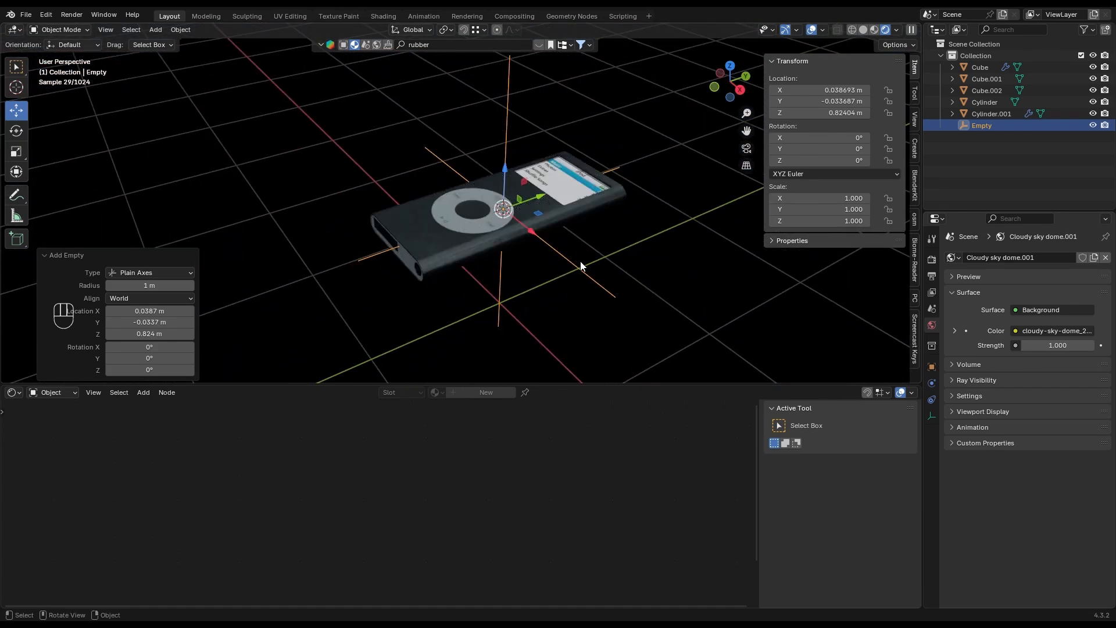
pyautogui.press('a')
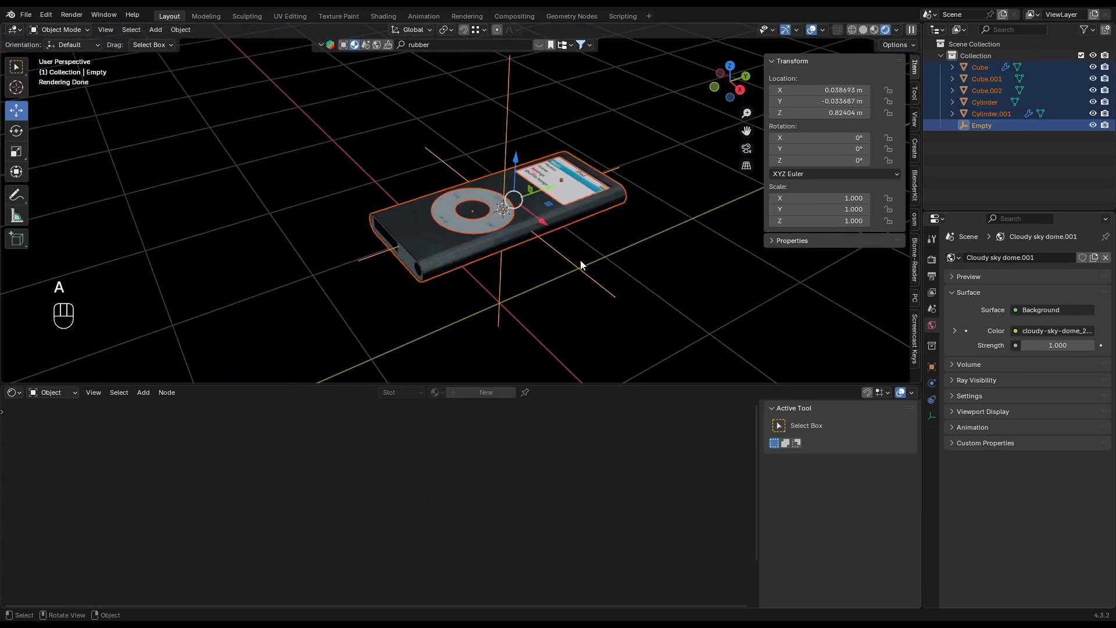
pyautogui.hotkey('ctrl', 'p')
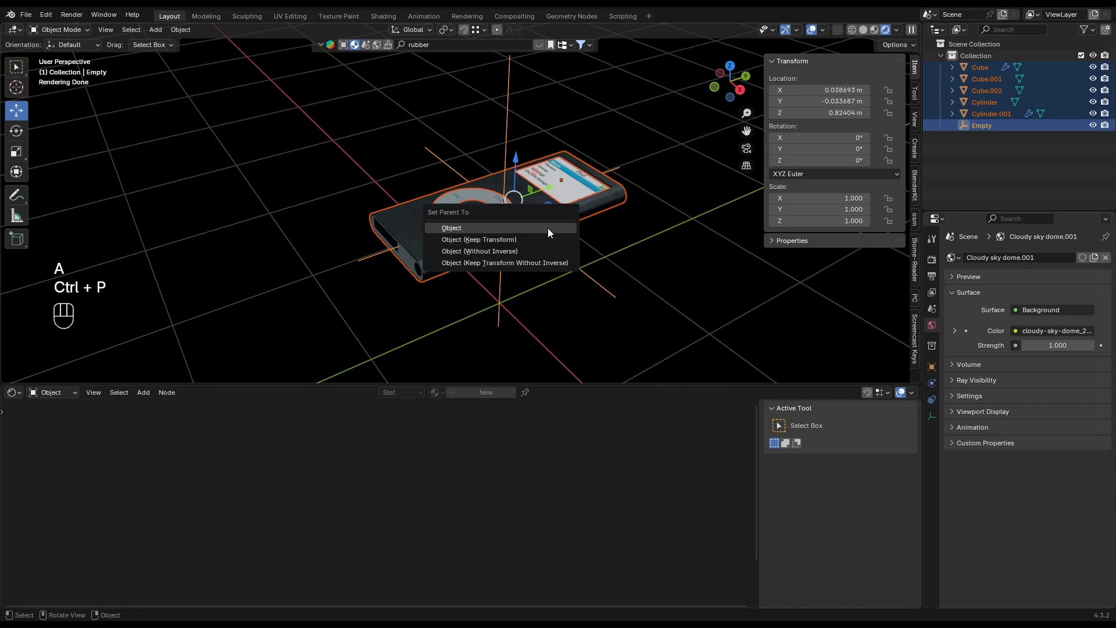
pyautogui.click(545, 239)
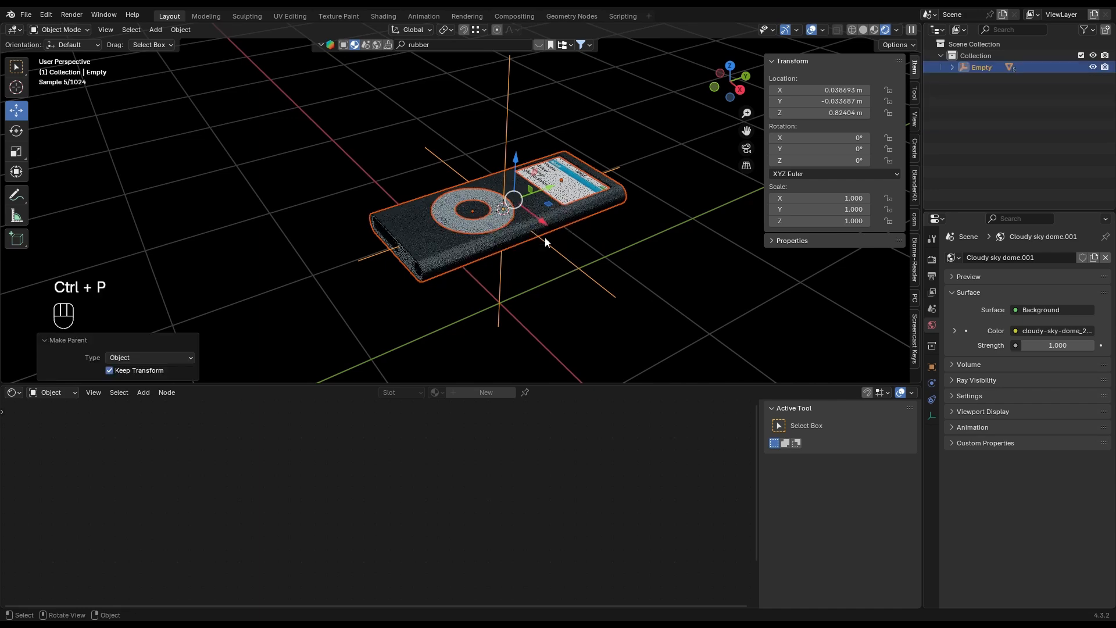
# Step: Select only the empty and rotate it 90° about the global X axis to stand the iPod upright
pyautogui.click(571, 259)
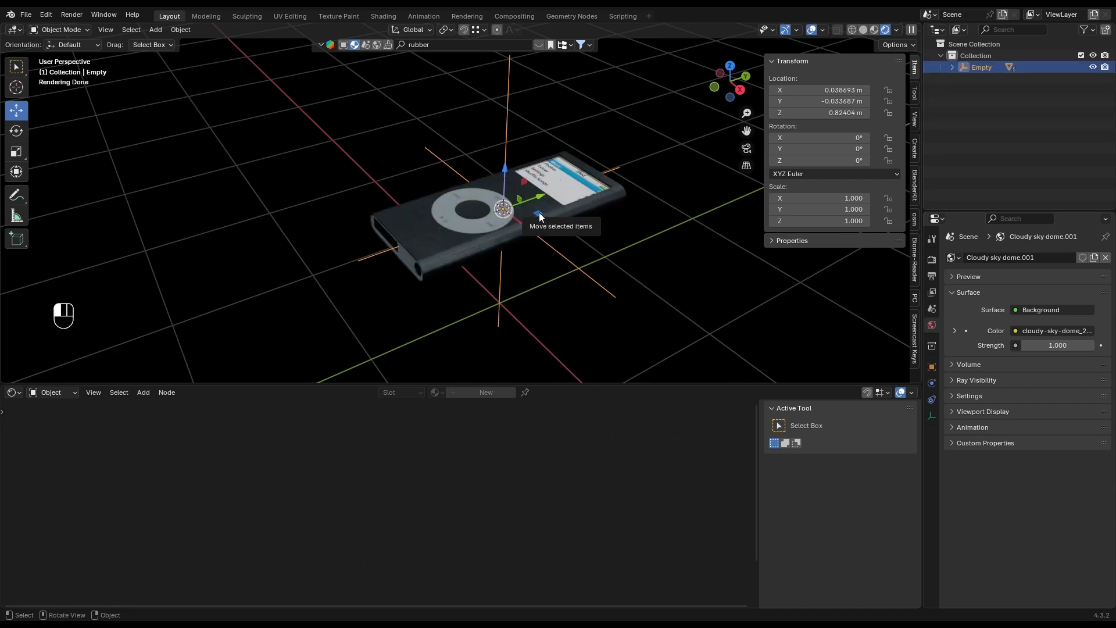
pyautogui.moveTo(539, 211); pyautogui.dragTo(558, 192)
pyautogui.scroll(-4, 590, 156)
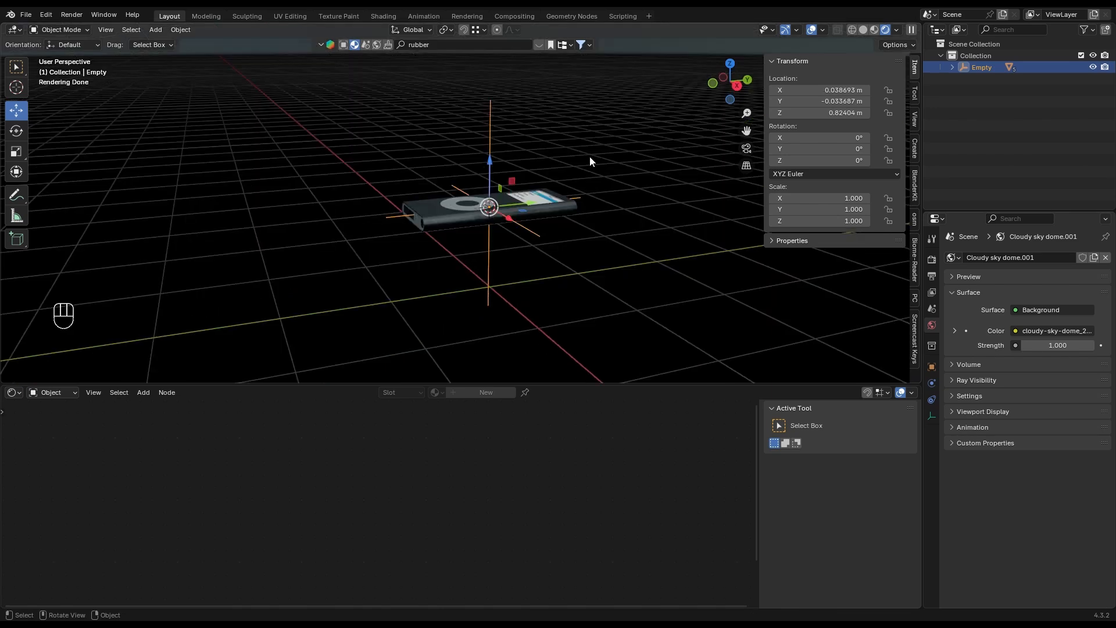
pyautogui.write('rx90')
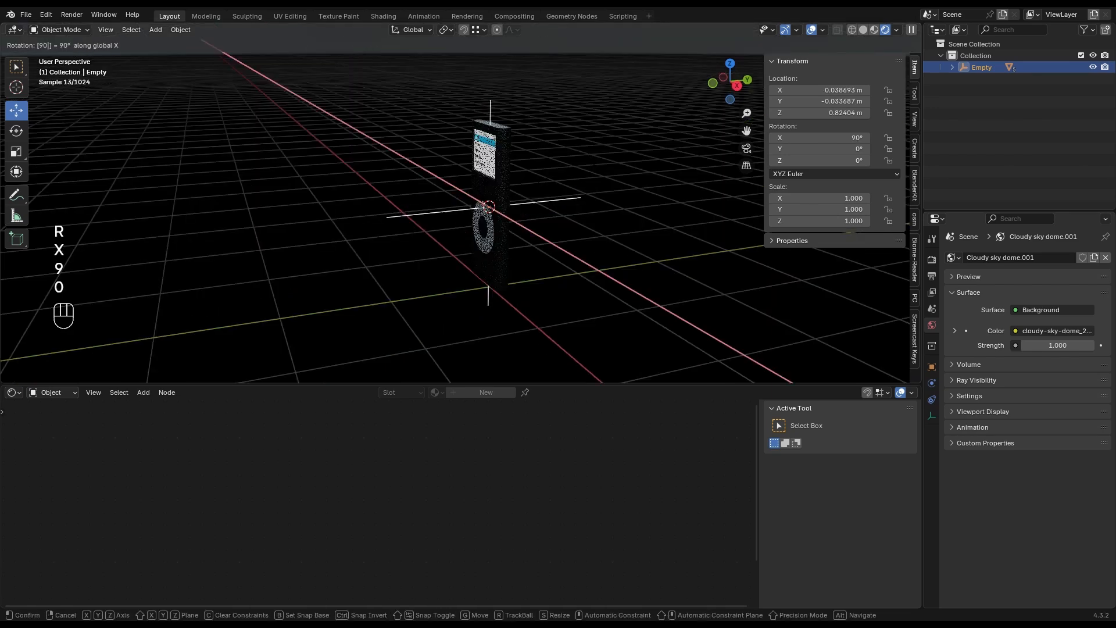
pyautogui.click(588, 156)
# Step: Add a plane at the 3D cursor, rotate it 90° about the global X axis and move it behind the iPod to about 1.4 m in Y
pyautogui.hotkey('shift', 'a')
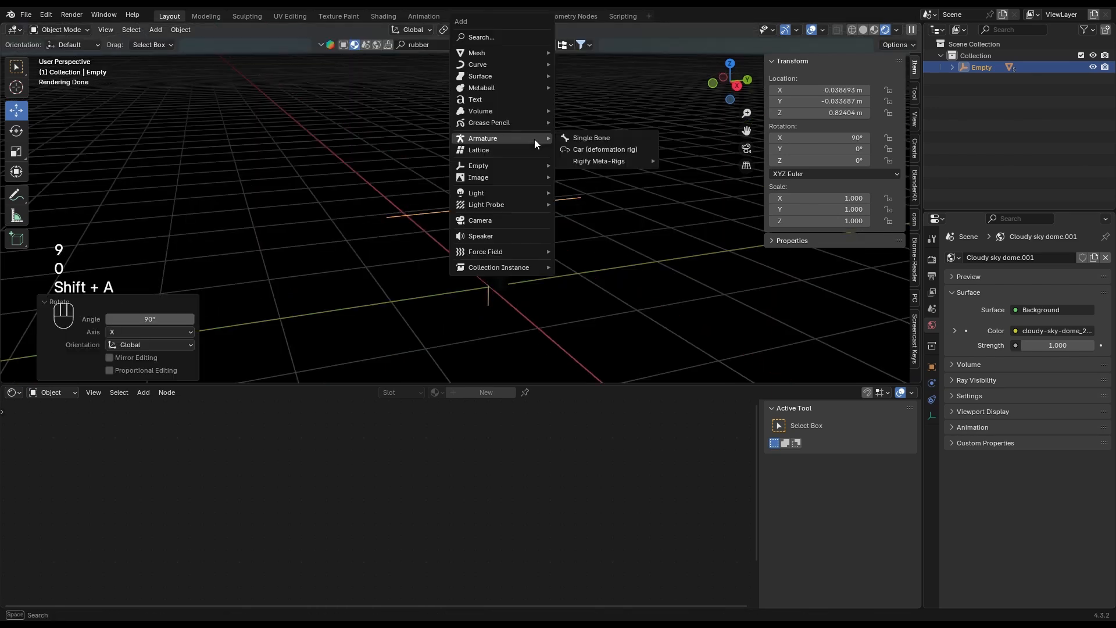
pyautogui.moveTo(540, 52)
pyautogui.click(584, 53)
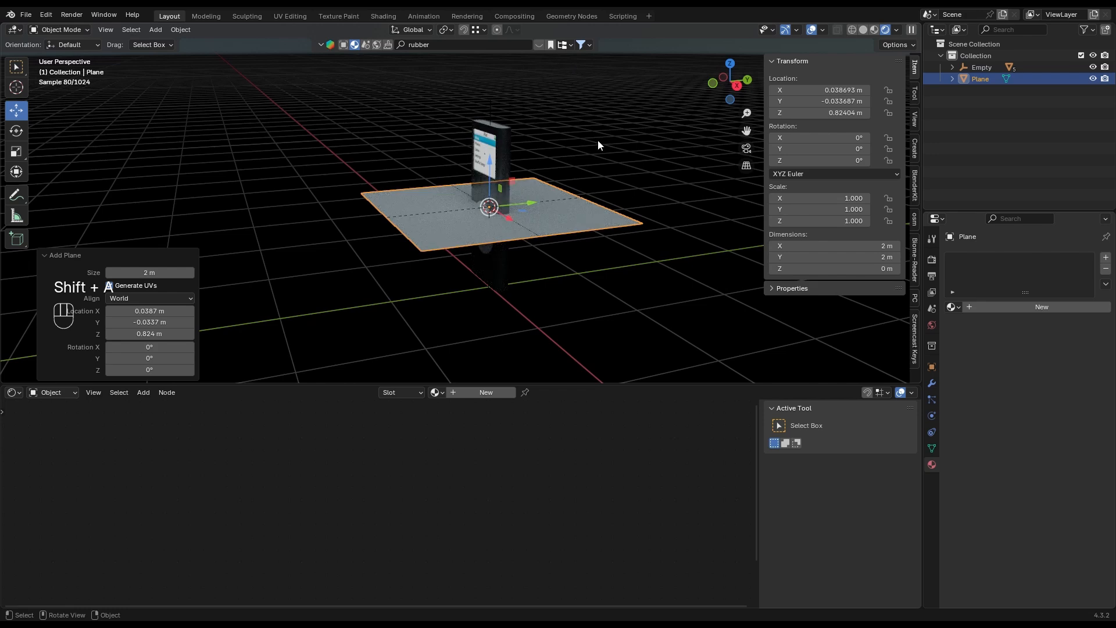
pyautogui.press('r')
pyautogui.write('90')
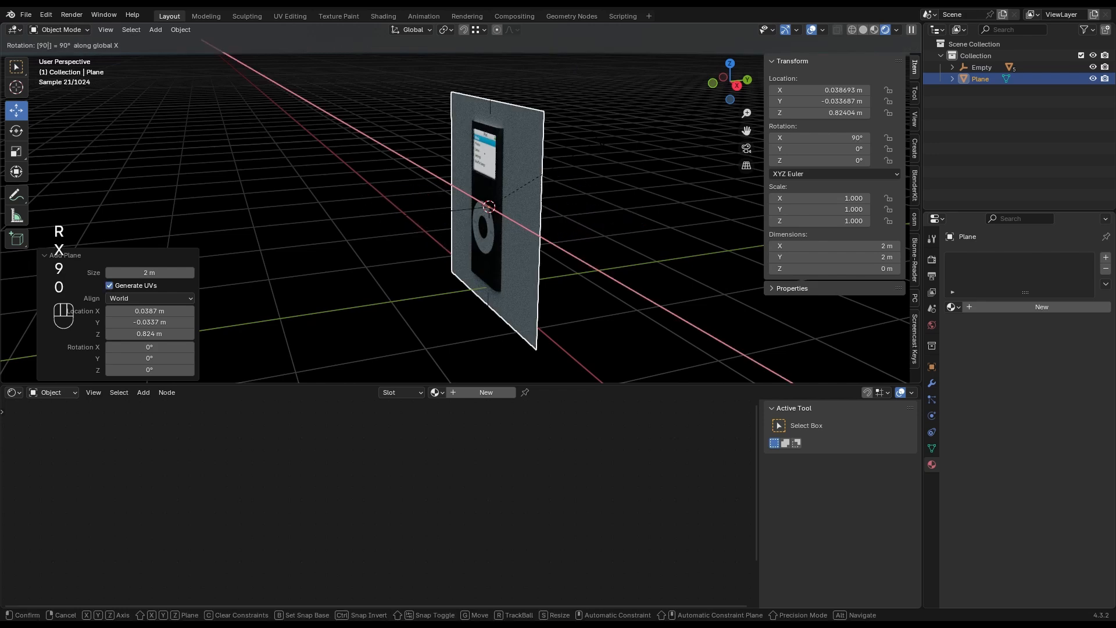
pyautogui.click(599, 142)
pyautogui.moveTo(535, 203); pyautogui.dragTo(675, 190)
# Step: Give the backdrop plane a new material with an Emission surface and scale the plane up about 8.15 times
pyautogui.click(1020, 307)
pyautogui.click(1037, 359)
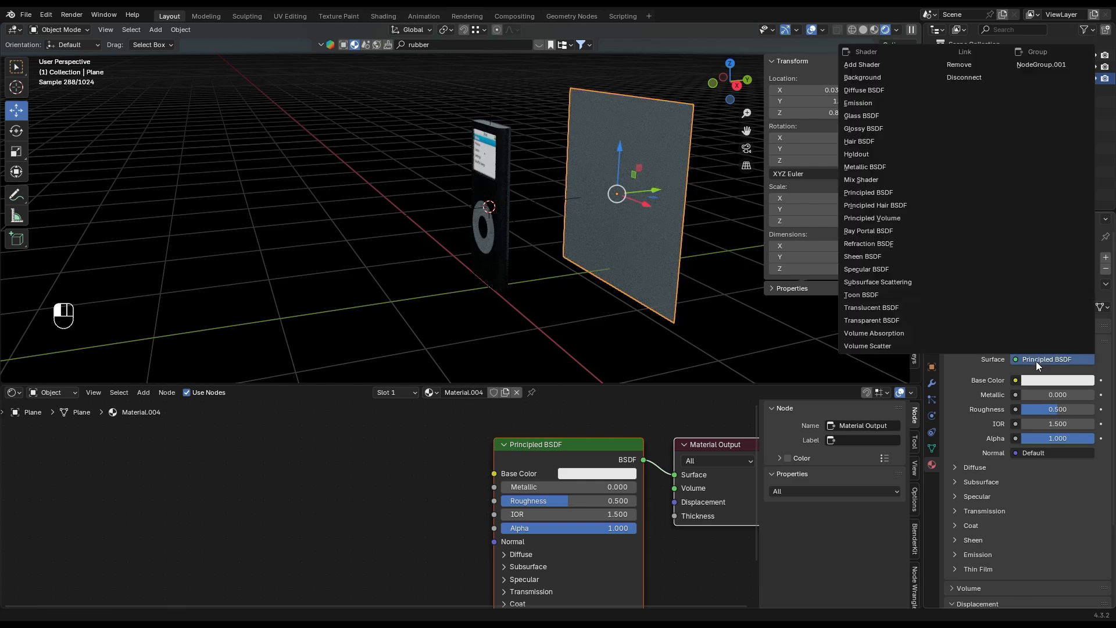
pyautogui.click(858, 103)
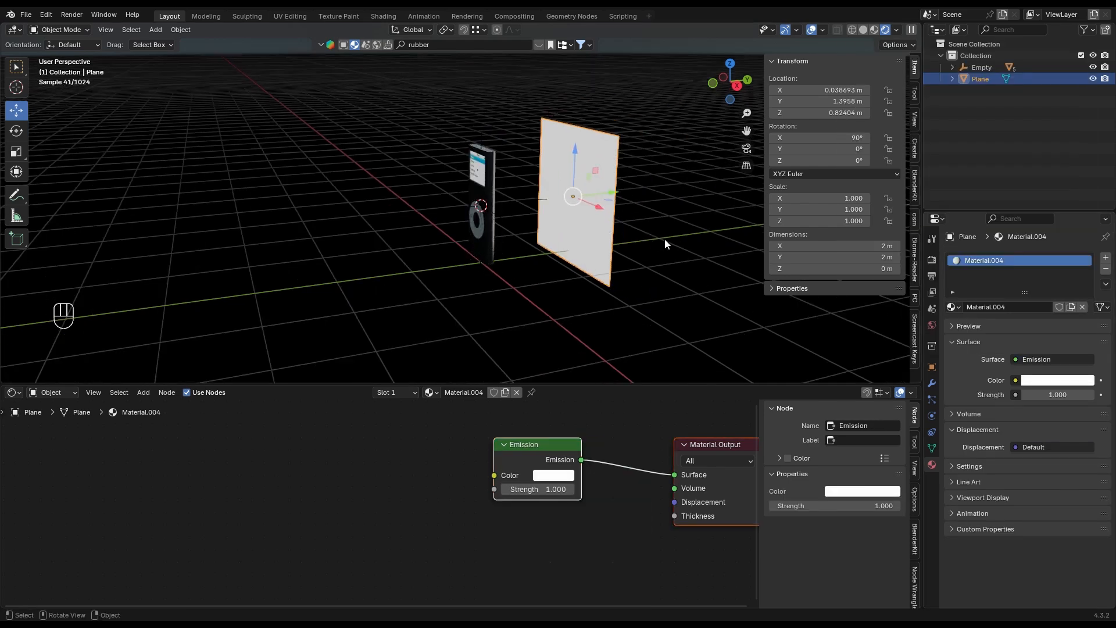
pyautogui.press('s')
pyautogui.click(461, 273)
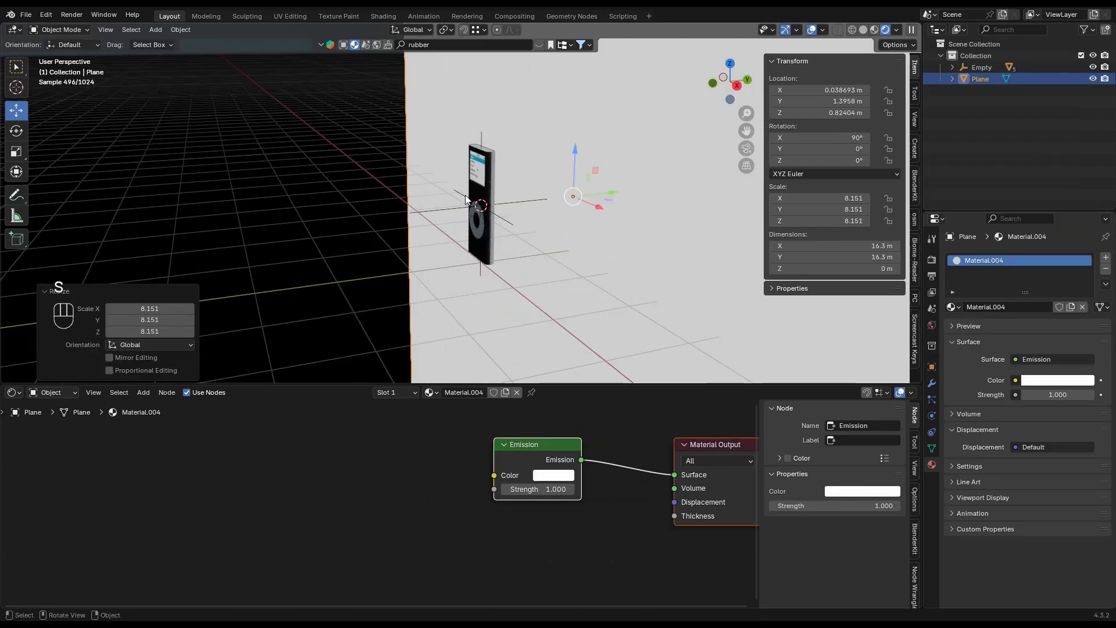
# Step: Add a camera and align it to the front view of the iPod
pyautogui.moveTo(468, 200); pyautogui.dragTo(559, 198, button='middle')
pyautogui.click(727, 86)
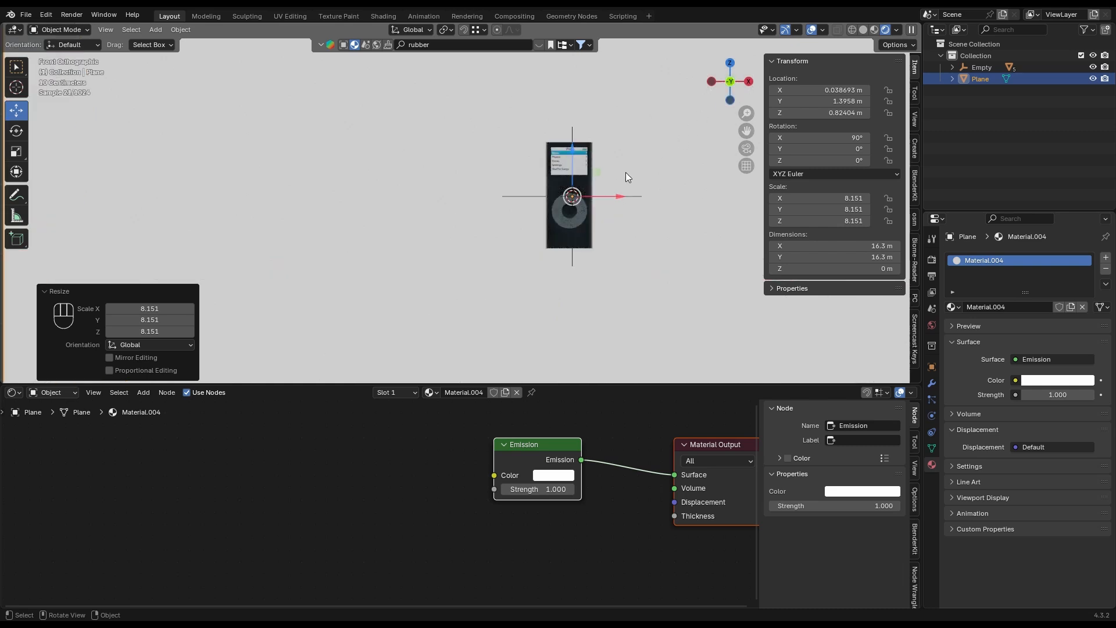
pyautogui.hotkey('shift', 'a')
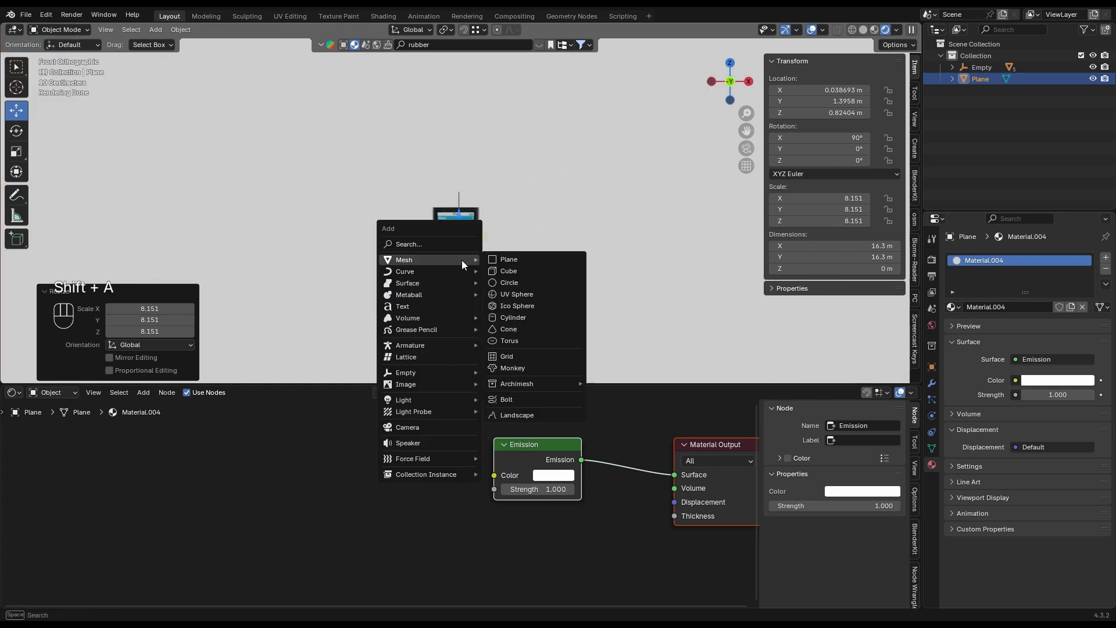
pyautogui.click(446, 442)
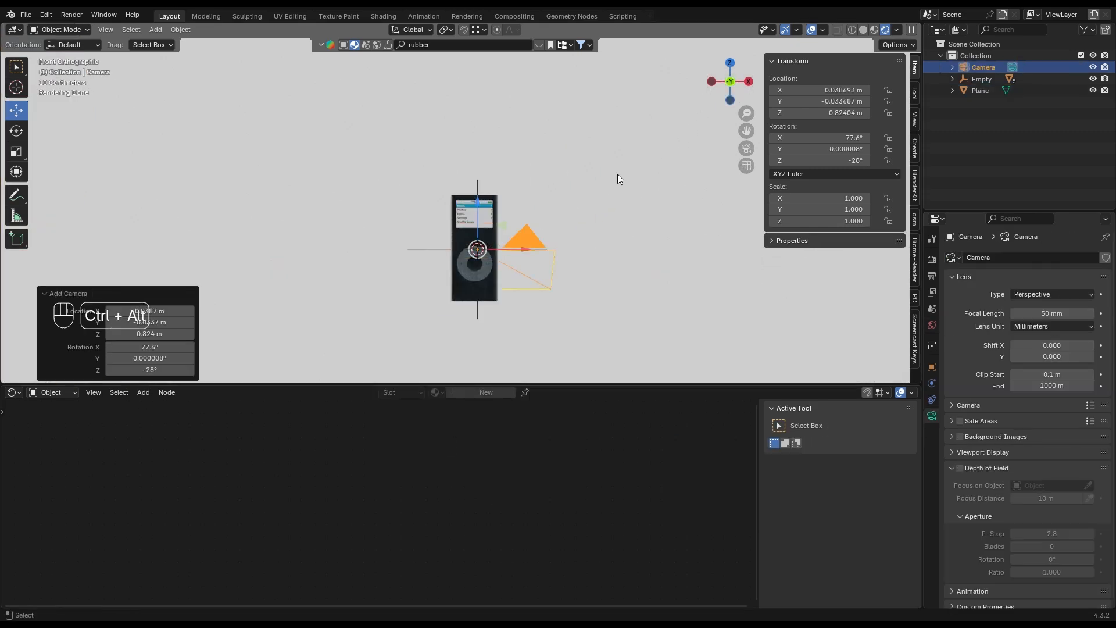
pyautogui.press('ctrl+alt+KP_0')
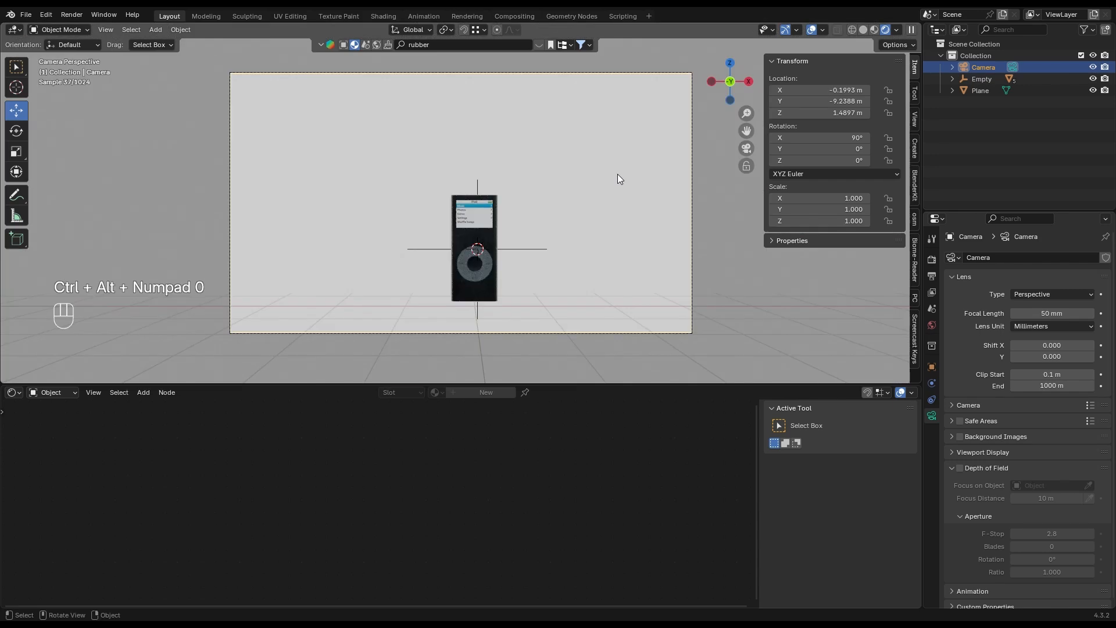
# Step: Set the render output's X resolution to 1080 px for a square frame
pyautogui.click(931, 276)
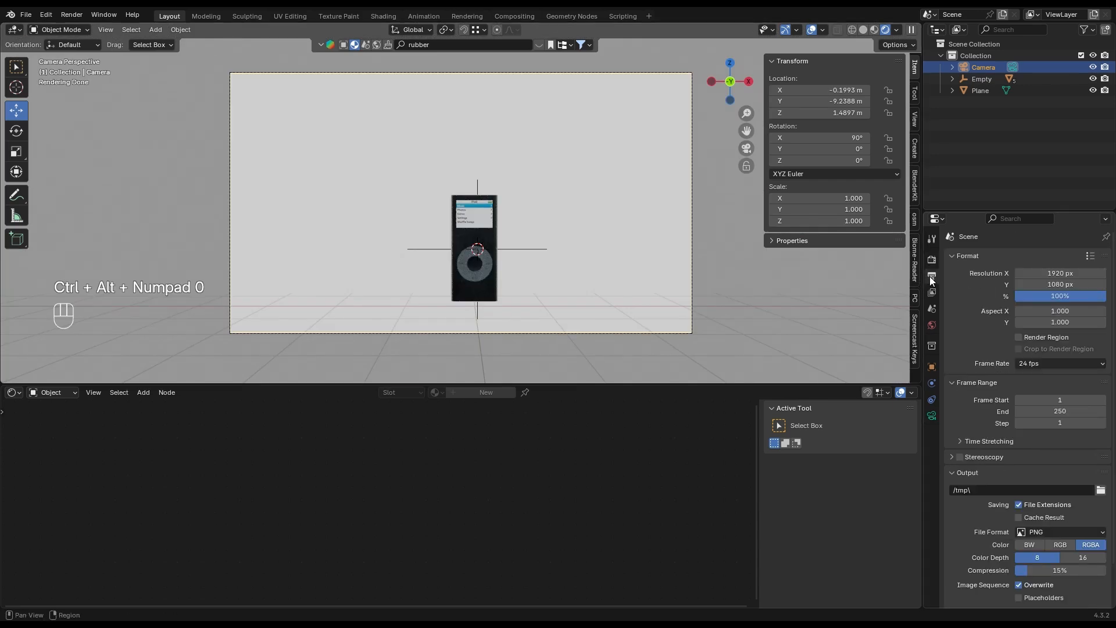
pyautogui.click(1041, 271)
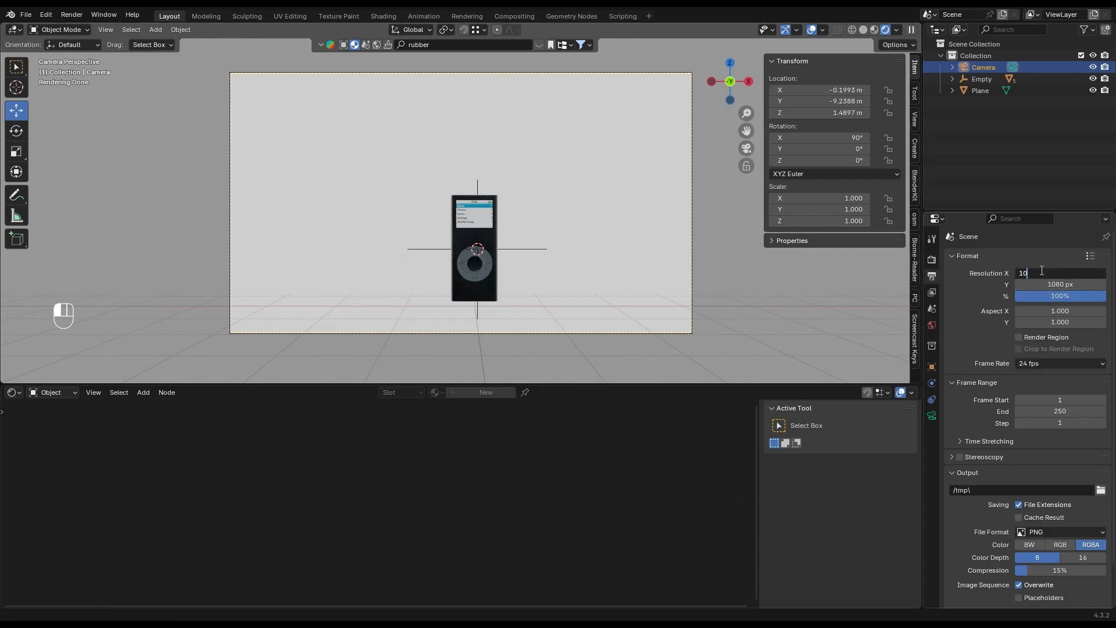
pyautogui.press('Return')
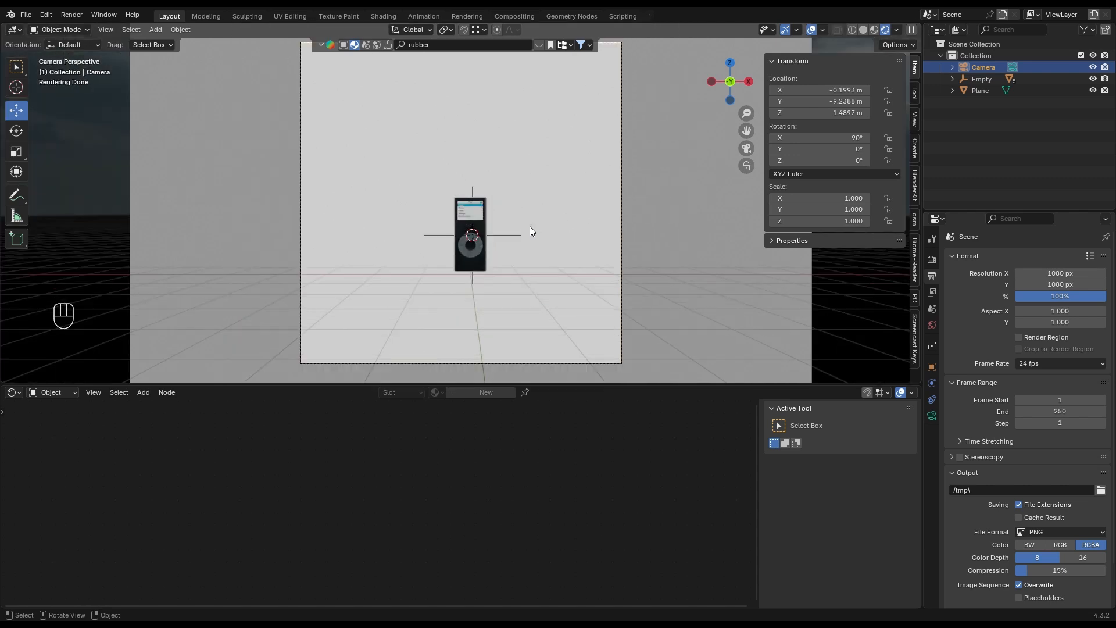
# Step: Reset the camera's X location to 0 m and move it to about -5.96 m in Y and 0.85 m in Z
pyautogui.press('BackSpace')
pyautogui.moveTo(844, 102); pyautogui.dragTo(819, 113)
pyautogui.scroll(-1, 477, 144)
pyautogui.keyDown('shift'); pyautogui.moveTo(476, 144); pyautogui.dragTo(490, 160, button='middle'); pyautogui.keyUp('shift')
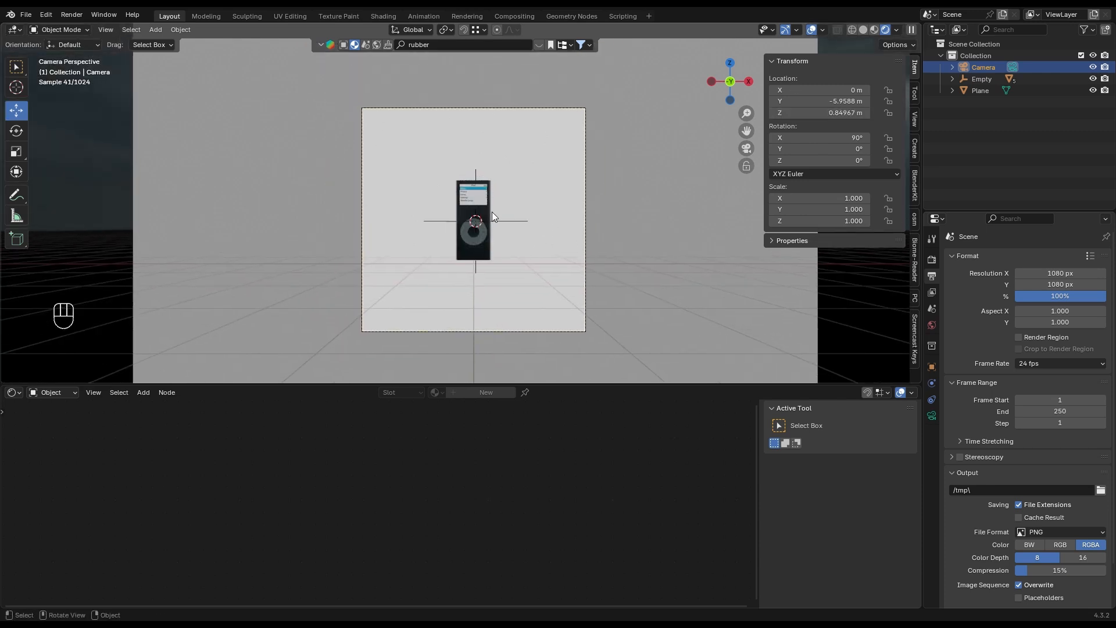
# Step: Shift the iPod's empty about -0.43 m along X and tilt it to a rotation of about 75° X, -0.6° Y and 35.6° Z
pyautogui.scroll(2, 492, 216)
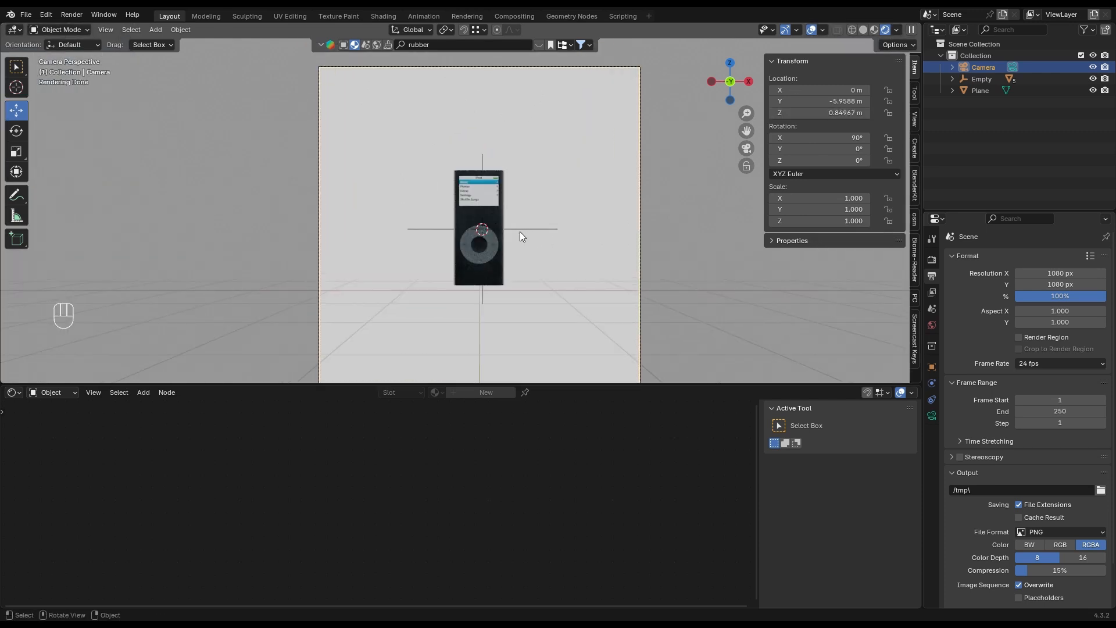
pyautogui.click(518, 229)
pyautogui.moveTo(504, 229); pyautogui.dragTo(472, 229)
pyautogui.press('r')
pyautogui.press('z')
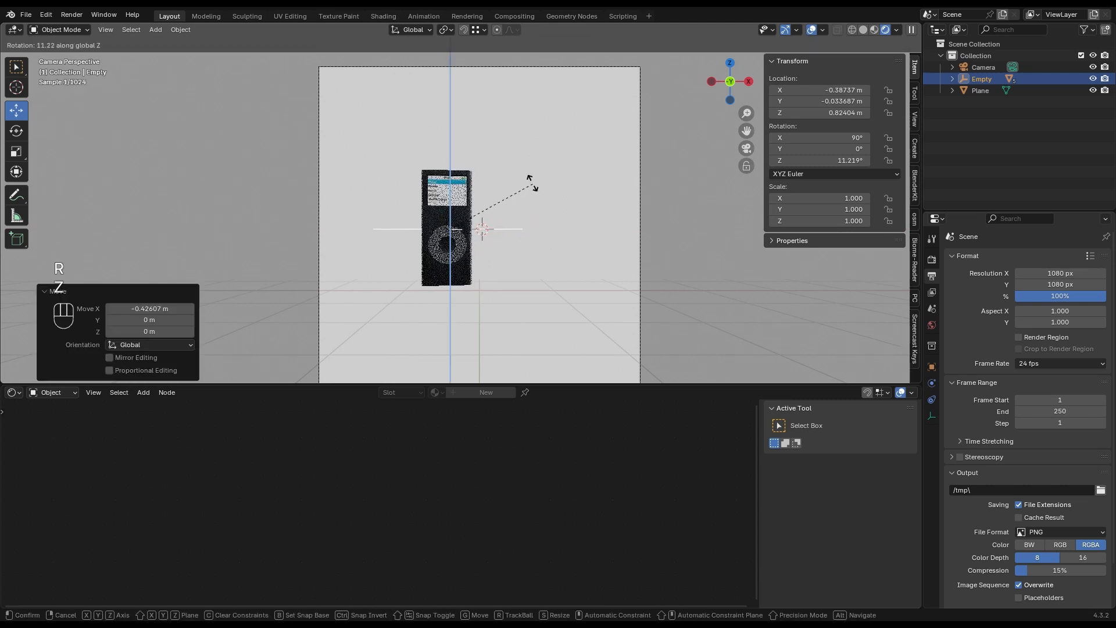
pyautogui.click(525, 196)
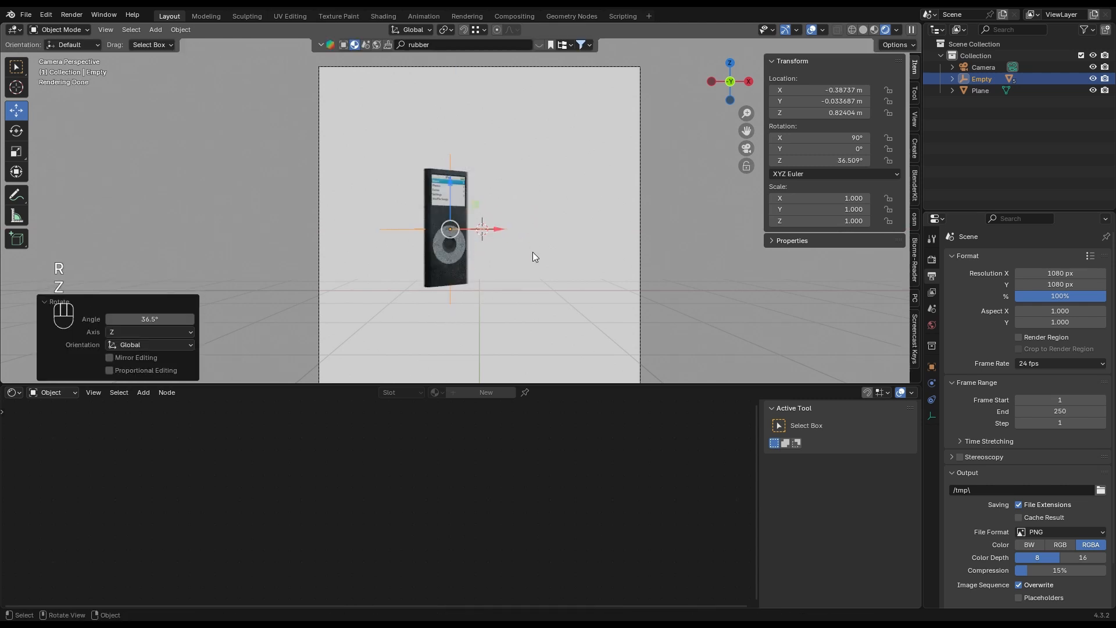
pyautogui.press('r')
pyautogui.press('x')
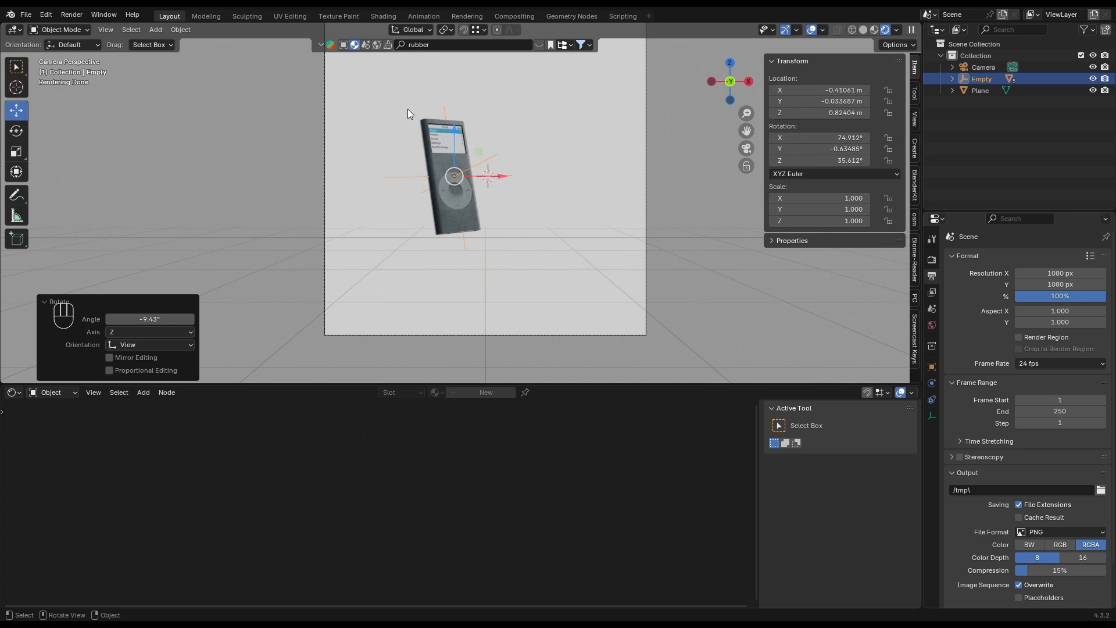
# Step: Select the empty with all iPod parts, excluding the backdrop plane, and duplicate them along X to about 0.33 m
pyautogui.moveTo(382, 83); pyautogui.dragTo(565, 315)
pyautogui.scroll(-4, 573, 256)
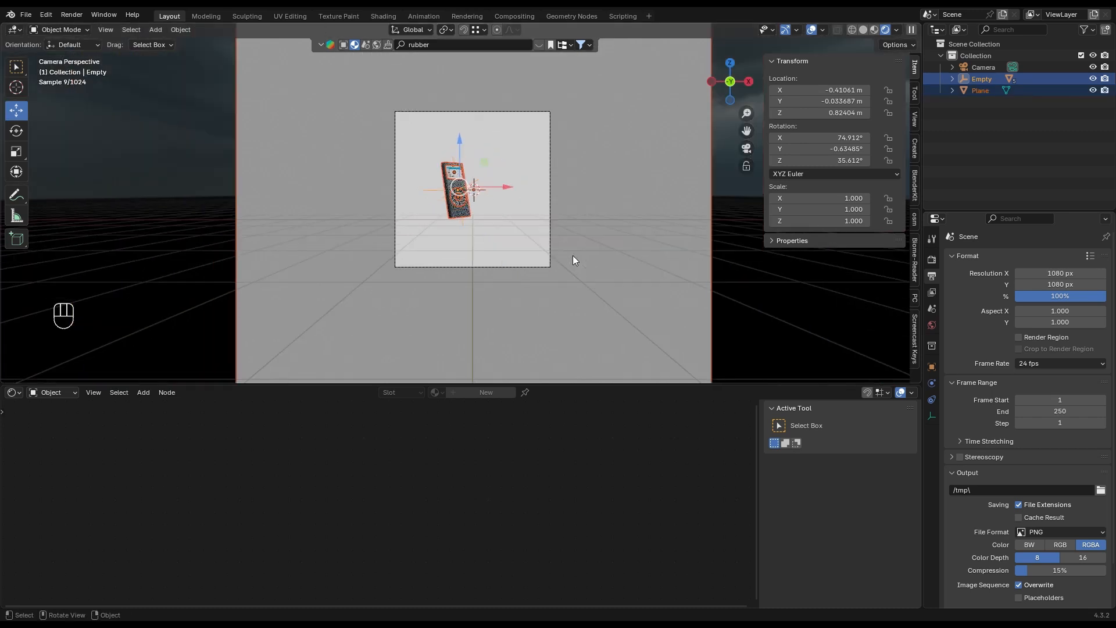
pyautogui.keyDown('ctrl'); pyautogui.moveTo(624, 147); pyautogui.dragTo(658, 203); pyautogui.keyUp('ctrl')
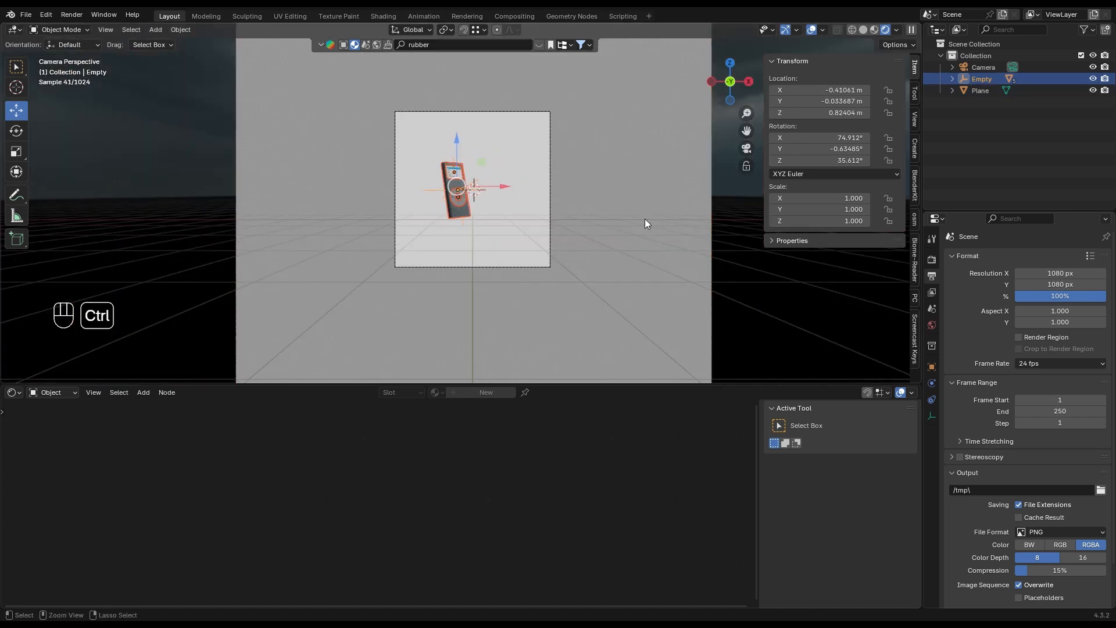
pyautogui.scroll(3, 389, 155)
pyautogui.hotkey('shift', 'd')
pyautogui.press('x')
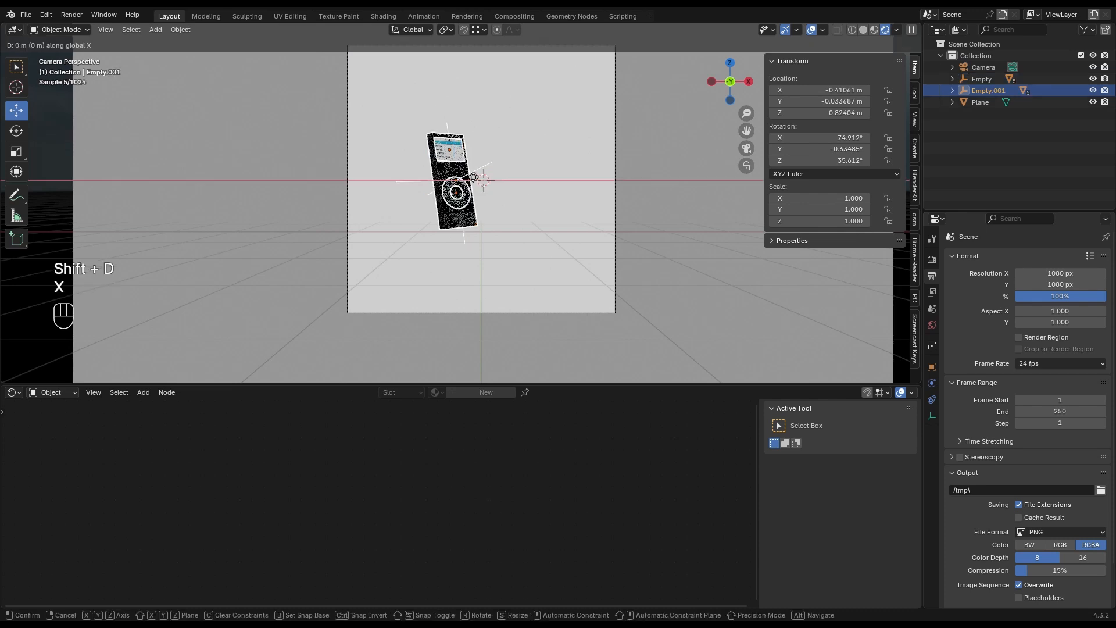
pyautogui.click(520, 183)
# Step: Lower the duplicate iPod about 0.55 m, turn it around global Z to about -38° and shift it about 0.06 m along X
pyautogui.moveTo(501, 128); pyautogui.dragTo(501, 164)
pyautogui.press('r')
pyautogui.press('z')
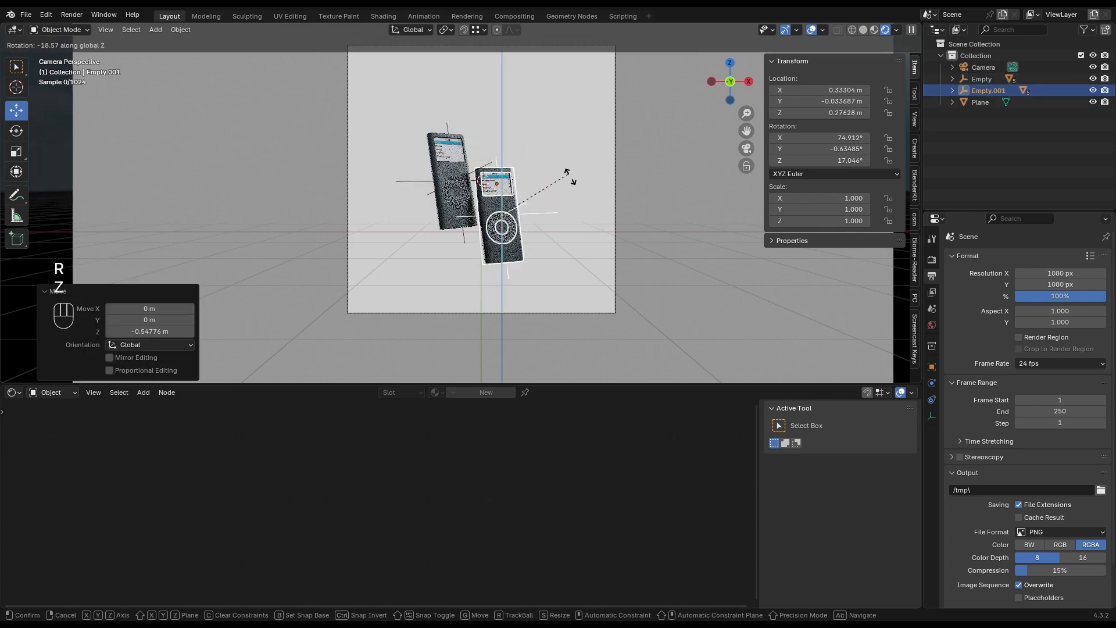
pyautogui.rightClick(573, 244)
pyautogui.moveTo(532, 207); pyautogui.dragTo(538, 207)
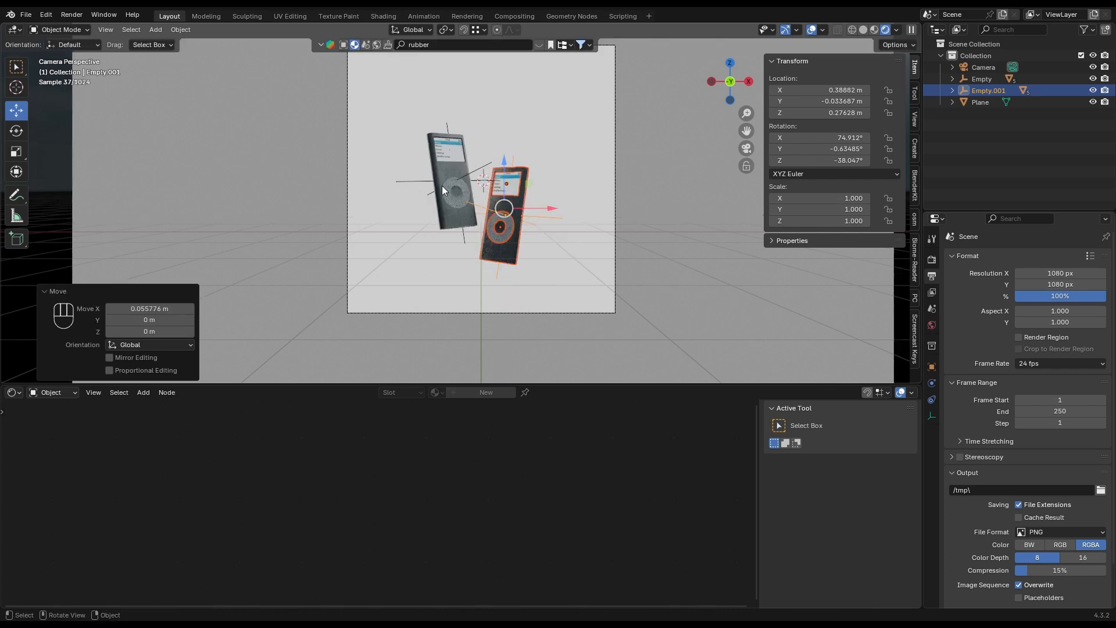
# Step: Adjust the camera's Y and Z location to frame both iPods
pyautogui.scroll(-3, 442, 186)
pyautogui.click(508, 109)
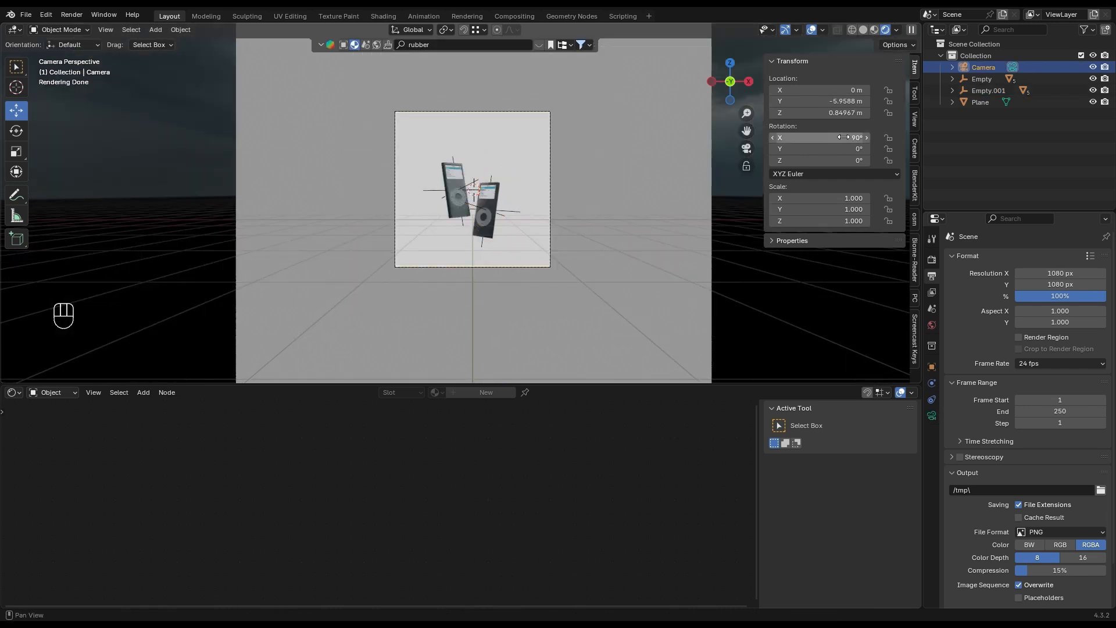
pyautogui.moveTo(843, 102)
pyautogui.mouseDown()
pyautogui.moveTo(878, 101)
pyautogui.moveTo(835, 114)
pyautogui.mouseUp()
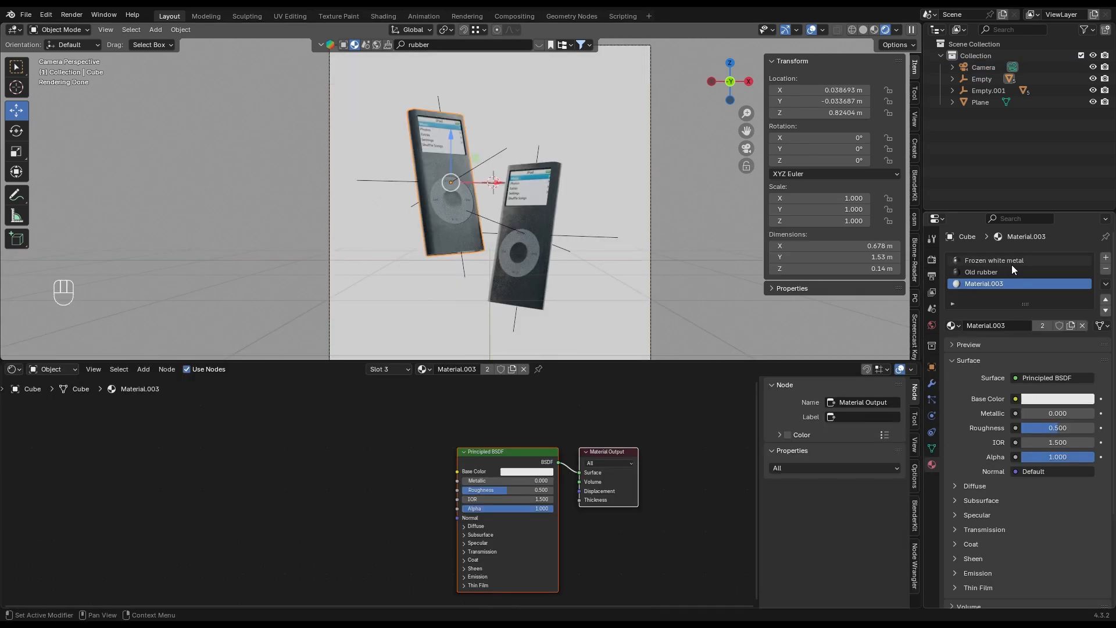
# Step: Insert an RGB Curves node between Base Color and Principled BSDF in the first iPod's Frozen white metal material and raise its curves for a reddish-pink tint
pyautogui.click(1012, 263)
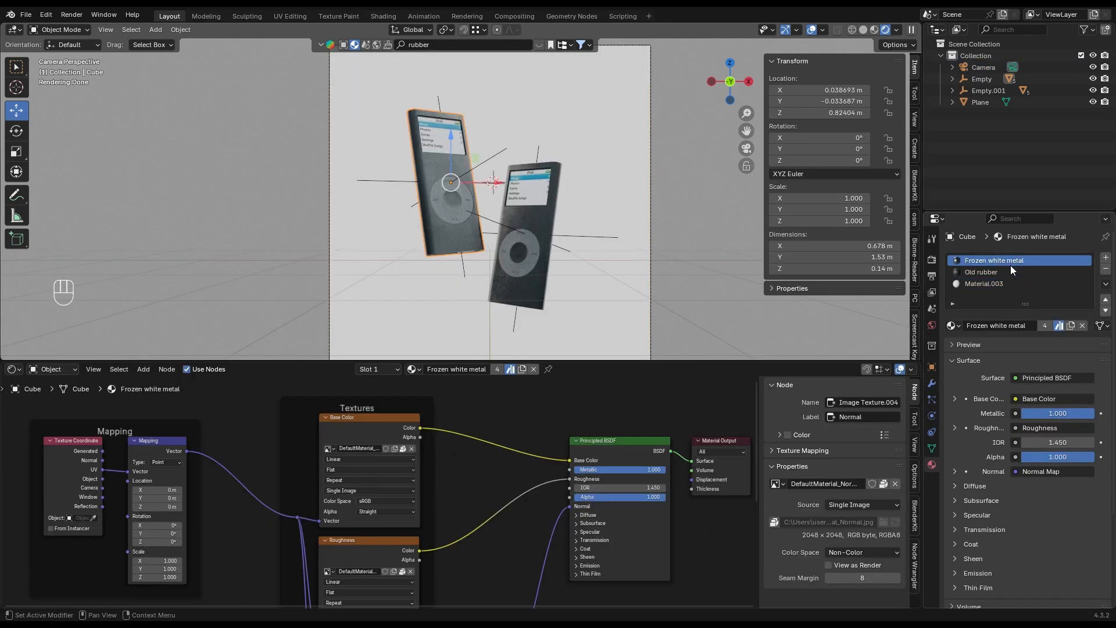
pyautogui.scroll(2, 483, 441)
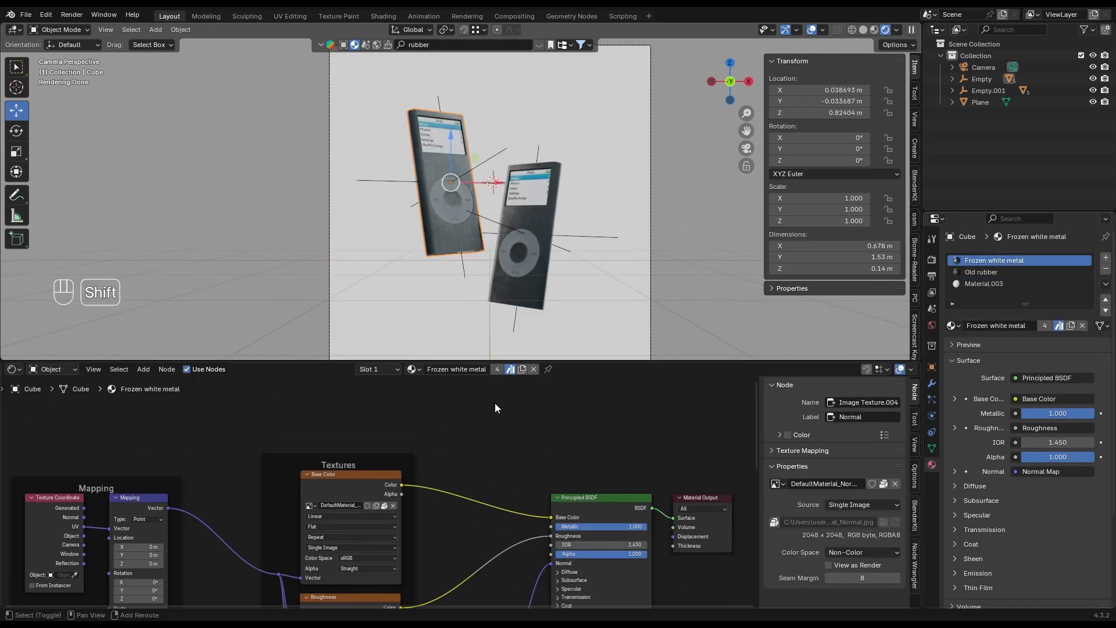
pyautogui.hotkey('shift', 'a')
pyautogui.click(551, 436)
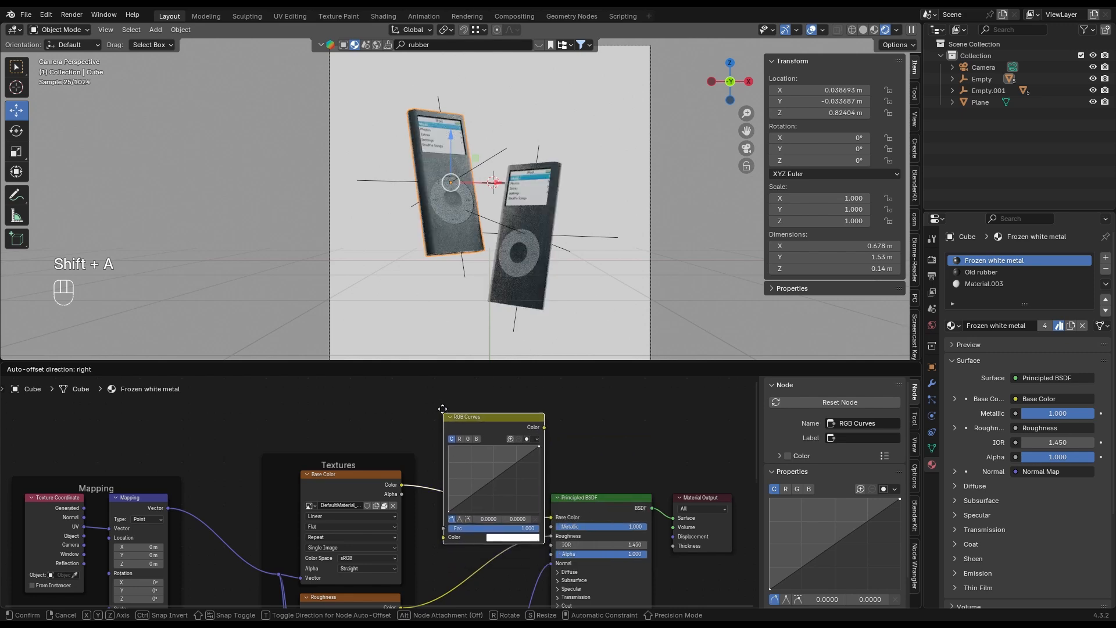
pyautogui.click(437, 411)
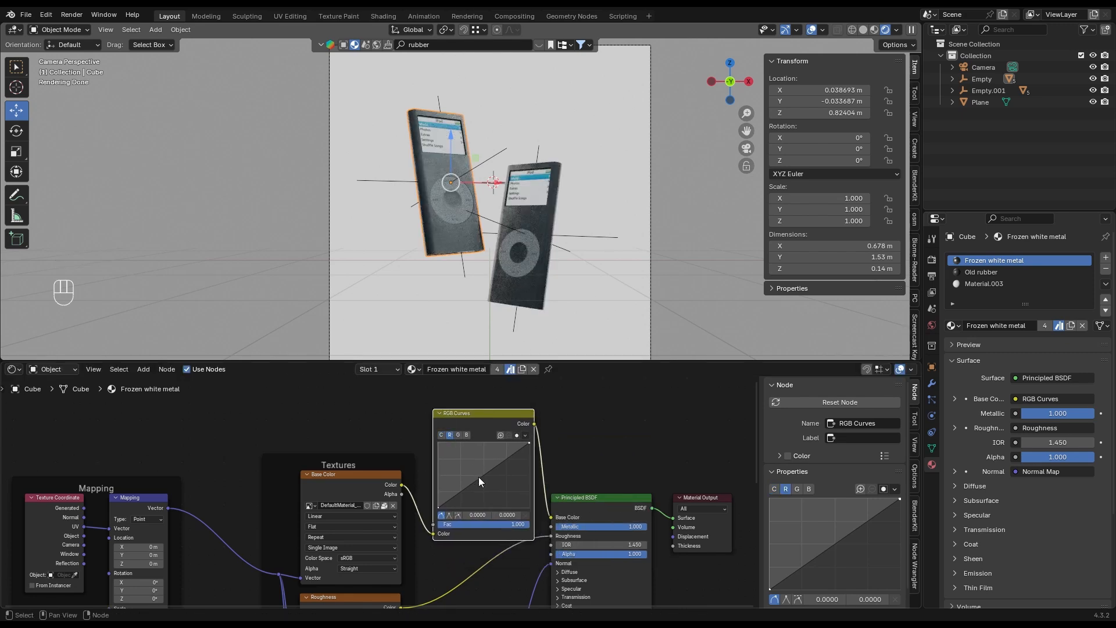
pyautogui.moveTo(479, 478)
pyautogui.mouseDown()
pyautogui.moveTo(463, 465)
pyautogui.moveTo(486, 479)
pyautogui.moveTo(479, 473)
pyautogui.mouseUp()
pyautogui.click(458, 436)
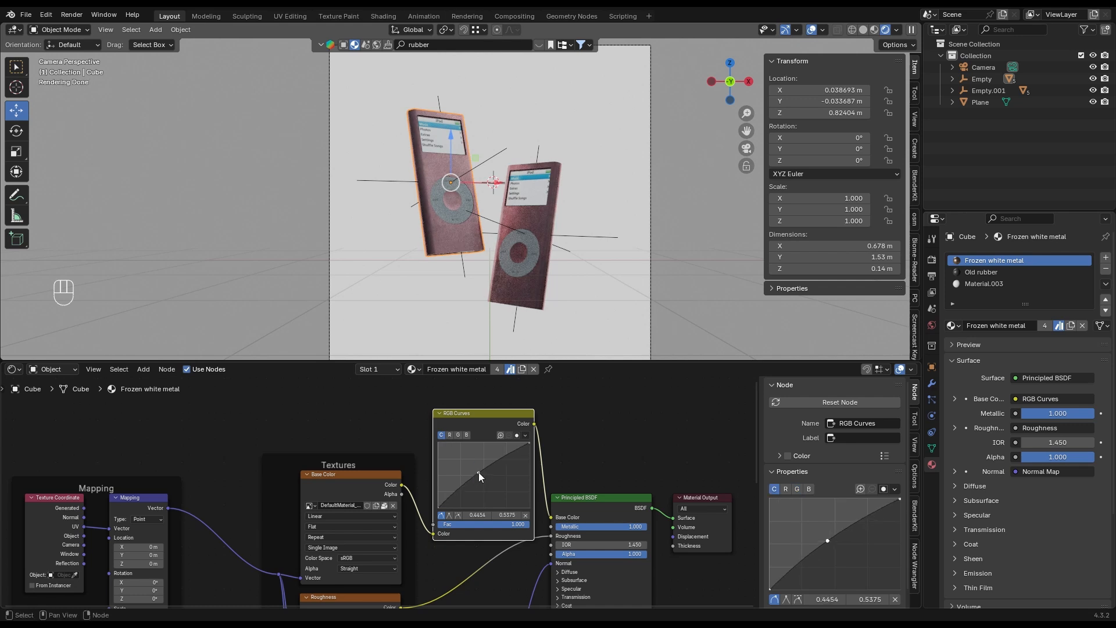
# Step: Make a separate copy of the Frozen white metal material for the second iPod's body
pyautogui.click(539, 223)
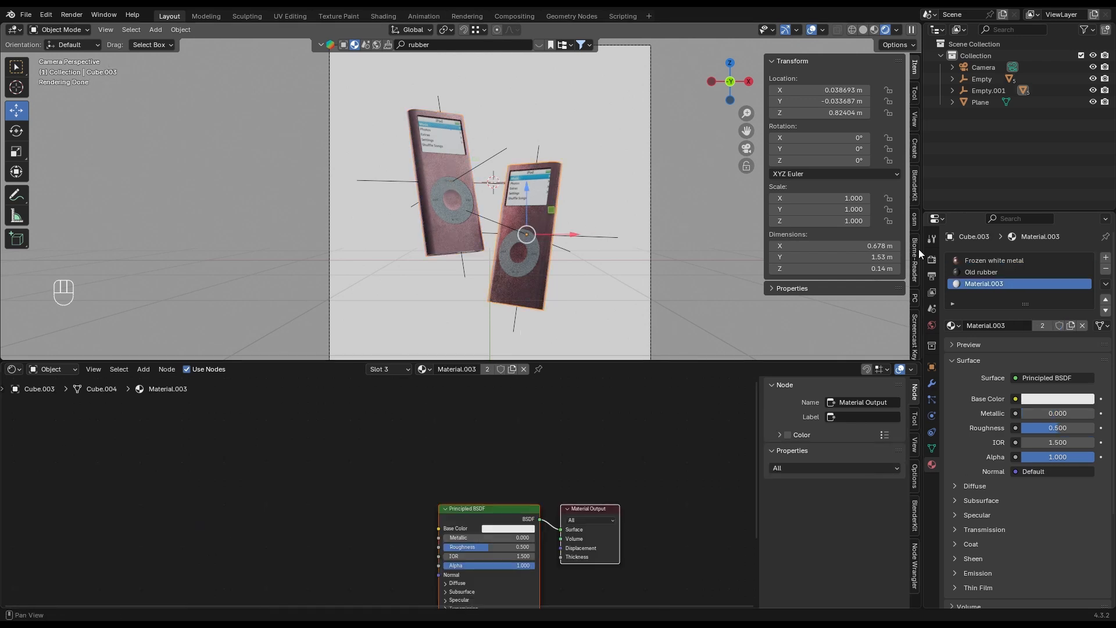
pyautogui.click(1033, 261)
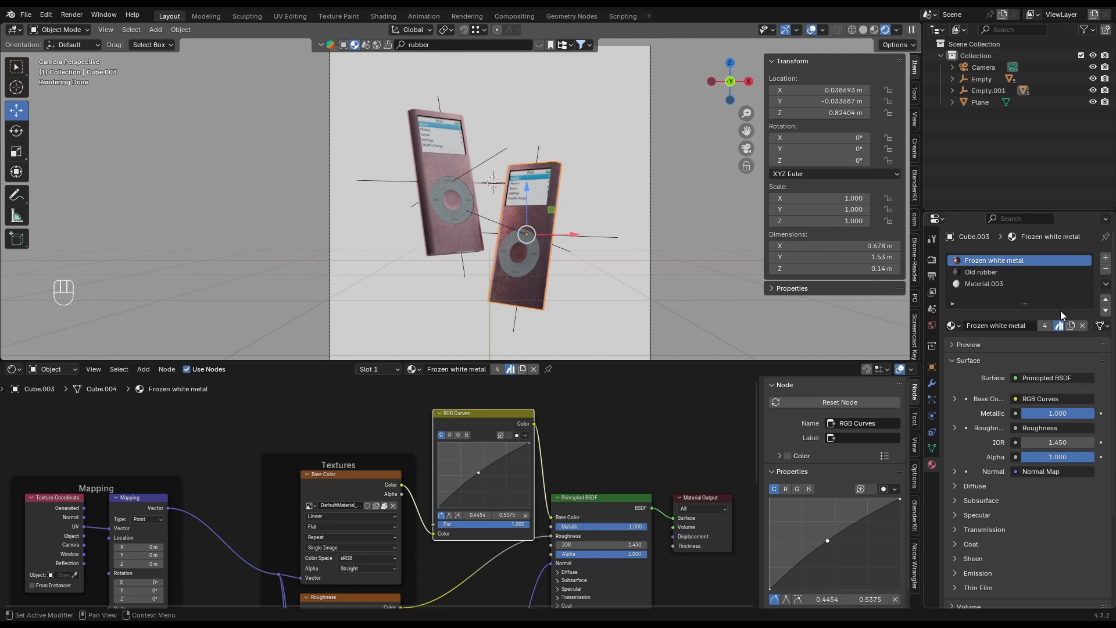
pyautogui.click(1069, 326)
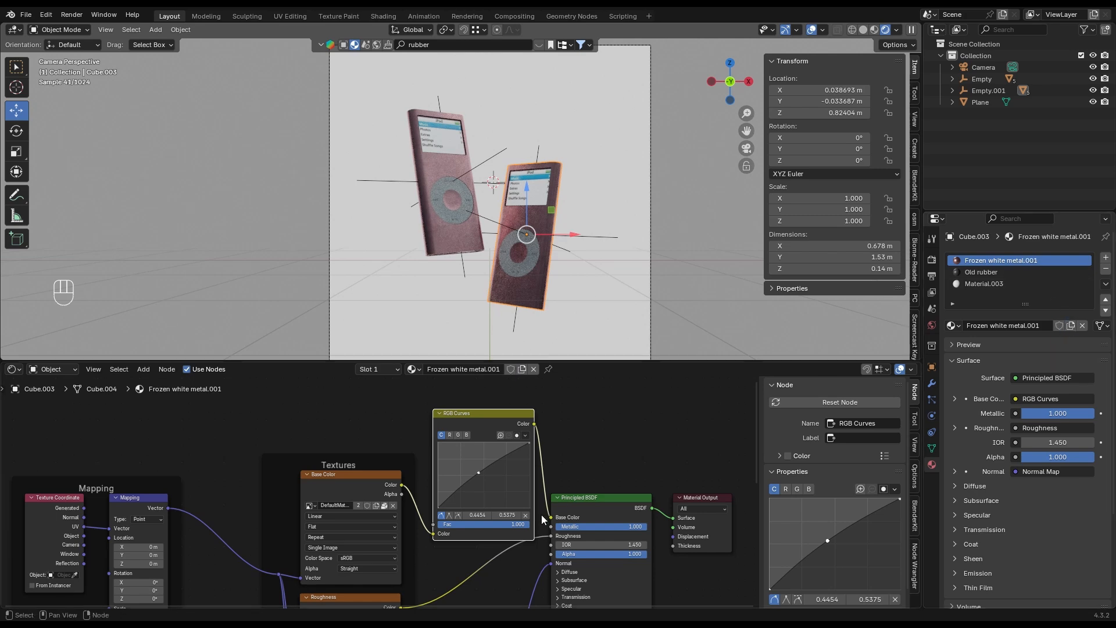
# Step: Delete the RGB Curves node from the copied material and connect the Base Color texture directly to the Principled BSDF
pyautogui.click(477, 415)
pyautogui.press('Delete')
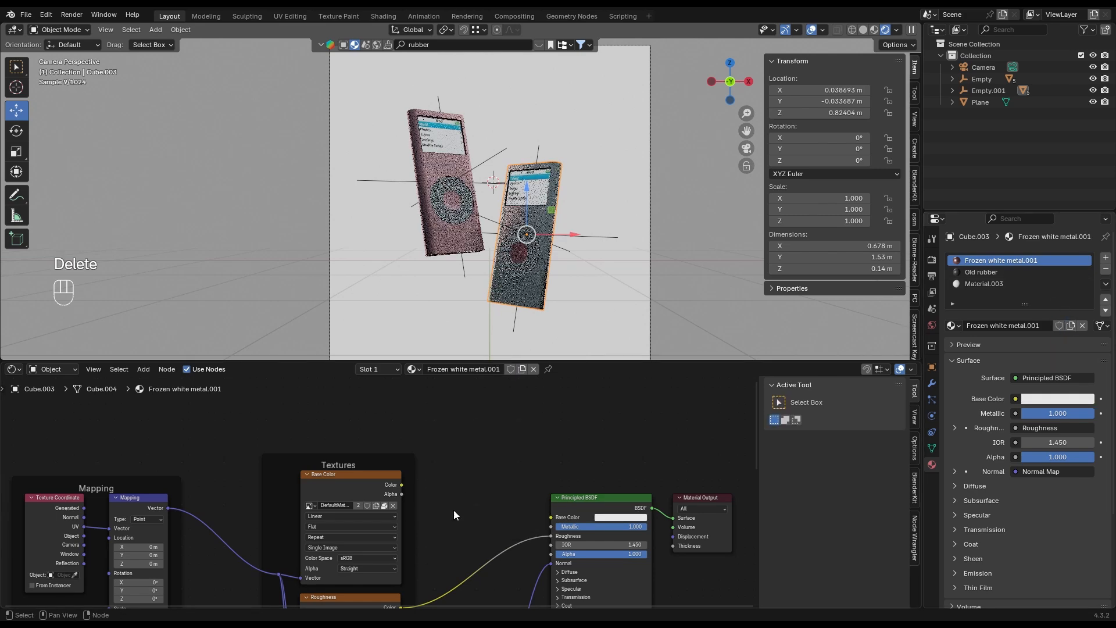
pyautogui.moveTo(401, 485); pyautogui.dragTo(546, 506)
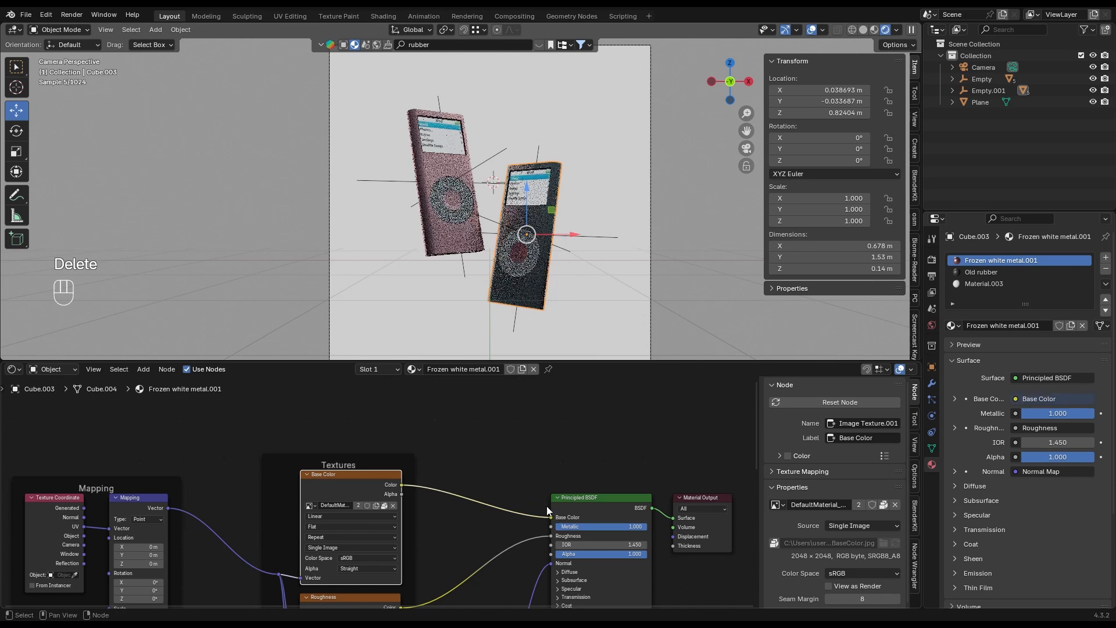
# Step: Insert an RGB Curves node between Base Color and Principled BSDF in the second iPod's body material and raise its combined curve to lighten the color
pyautogui.hotkey('shift', 'a')
pyautogui.click(501, 441)
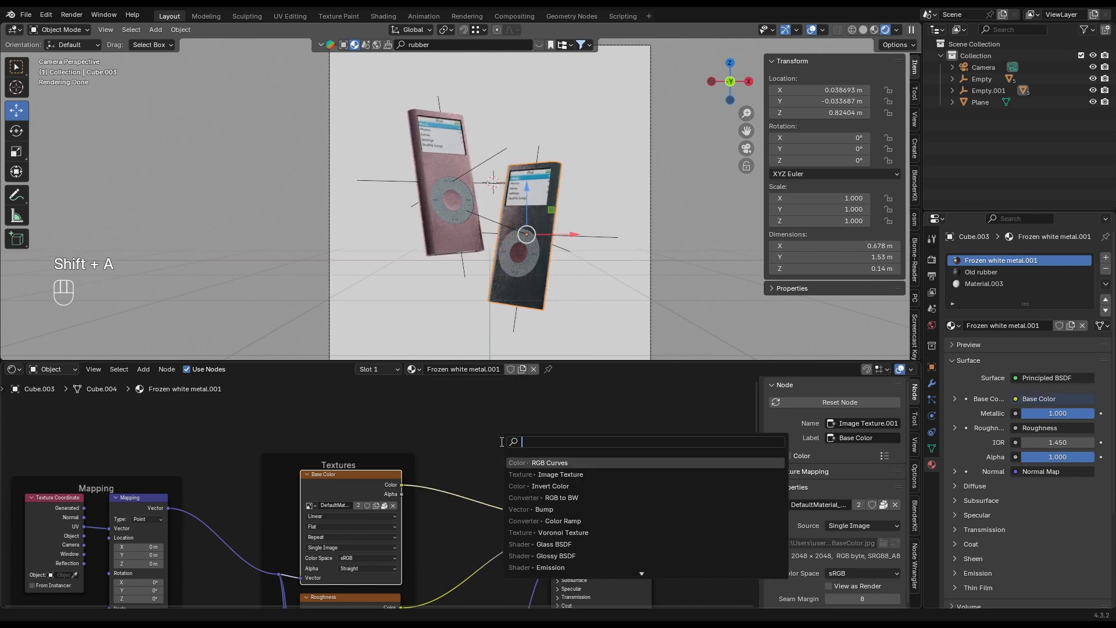
pyautogui.click(536, 461)
pyautogui.click(441, 414)
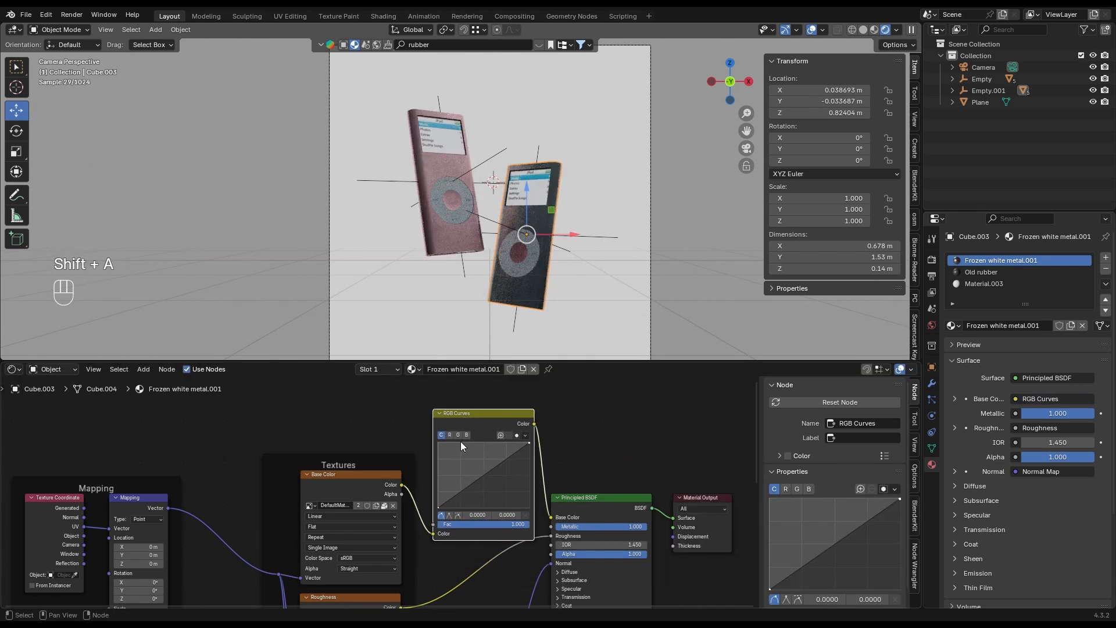
pyautogui.moveTo(478, 478)
pyautogui.mouseDown()
pyautogui.moveTo(467, 462)
pyautogui.moveTo(478, 472)
pyautogui.mouseUp()
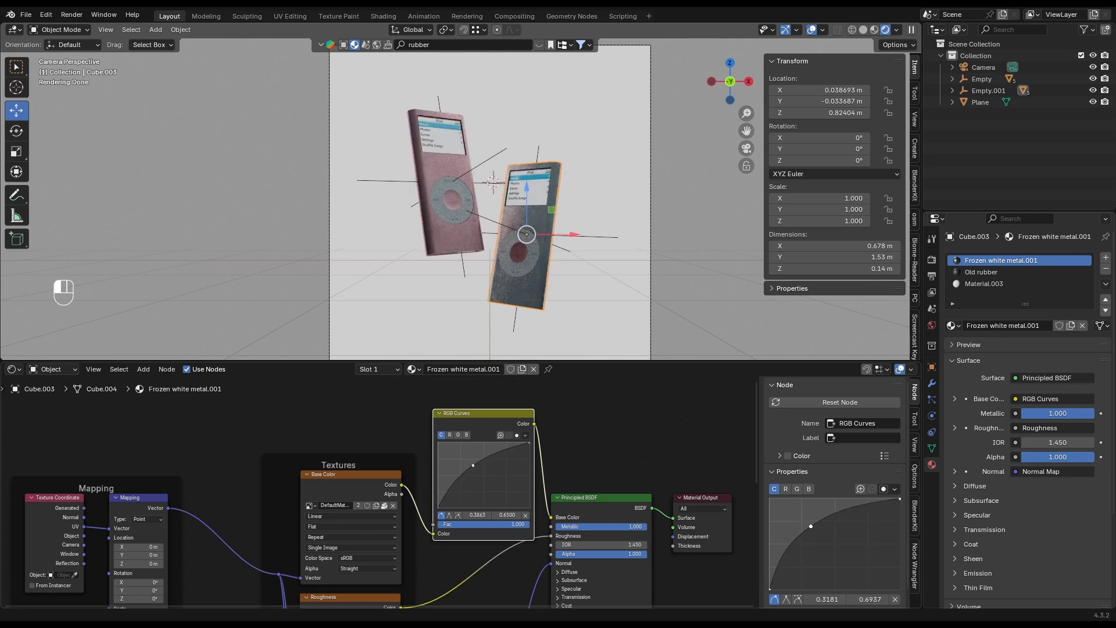
# Step: Link the second iPod's body material to its round center button using Link Materials
pyautogui.keyDown('shift'); pyautogui.click(527, 243); pyautogui.keyUp('shift')
pyautogui.keyDown('shift'); pyautogui.click(545, 214); pyautogui.keyUp('shift')
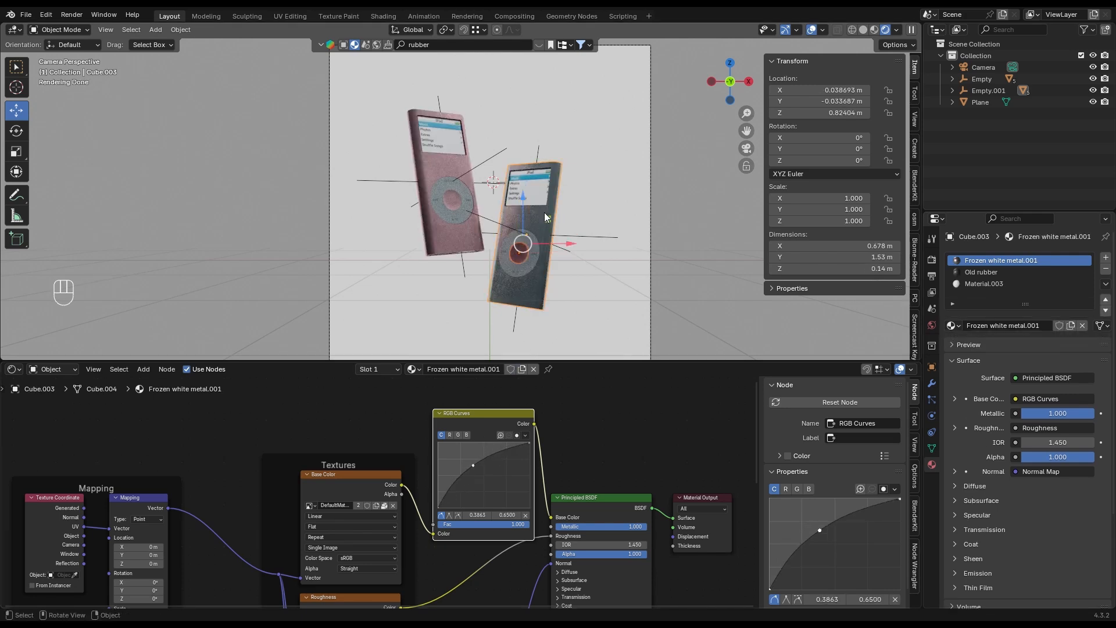
pyautogui.hotkey('ctrl', 'l')
pyautogui.click(544, 212)
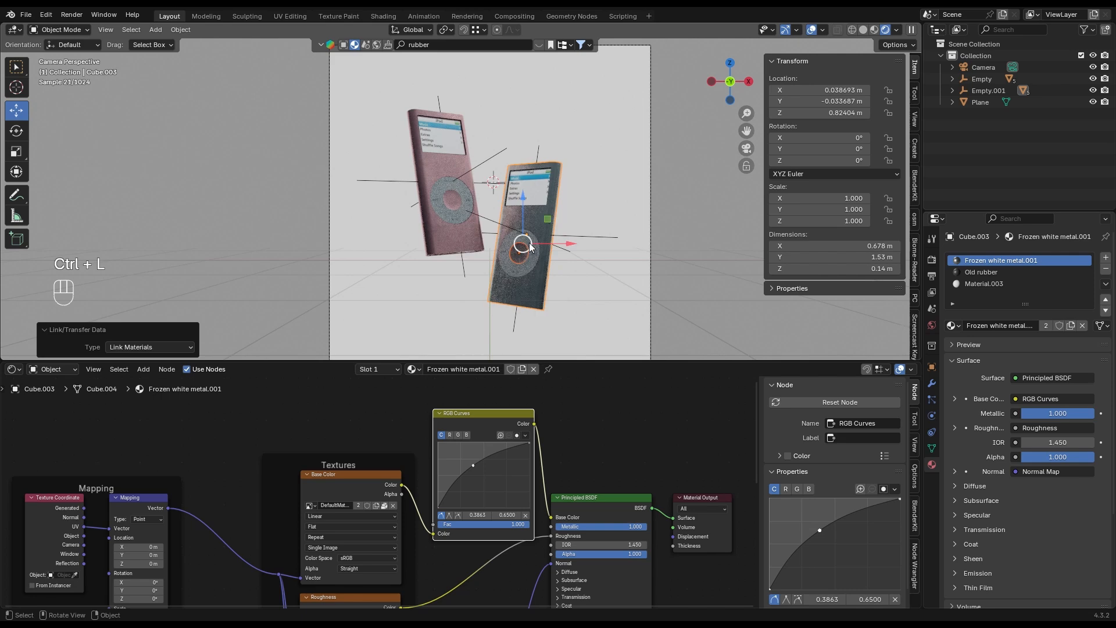
# Step: Add an area light and move it along X to about -3.22 m, beside the first iPod
pyautogui.scroll(-3, 528, 242)
pyautogui.scroll(1, 437, 208)
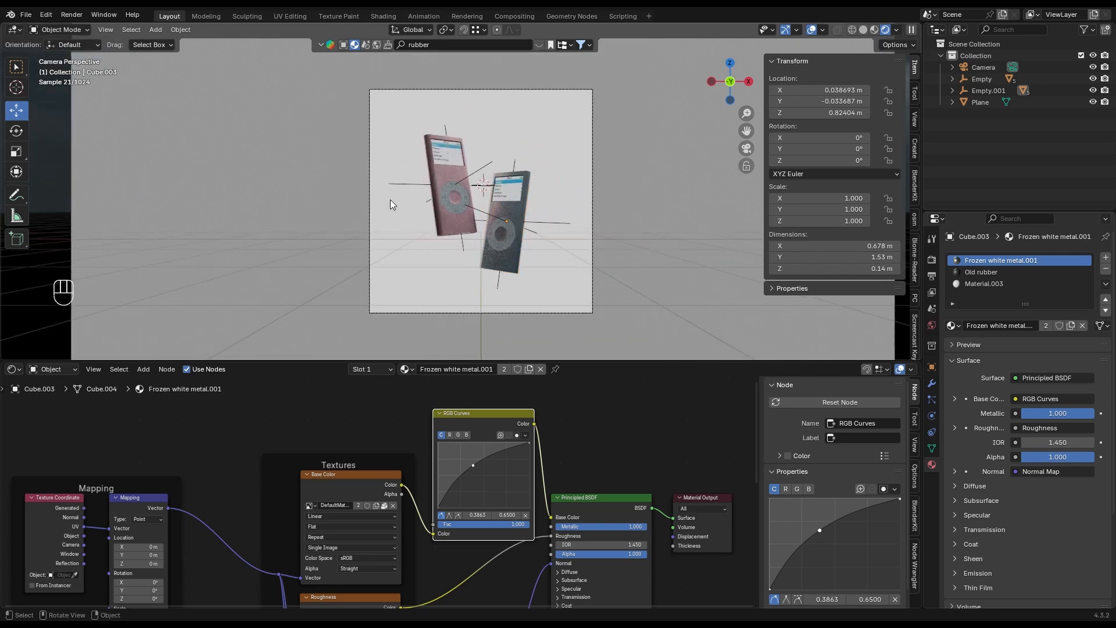
pyautogui.hotkey('shift', 'a')
pyautogui.moveTo(437, 331)
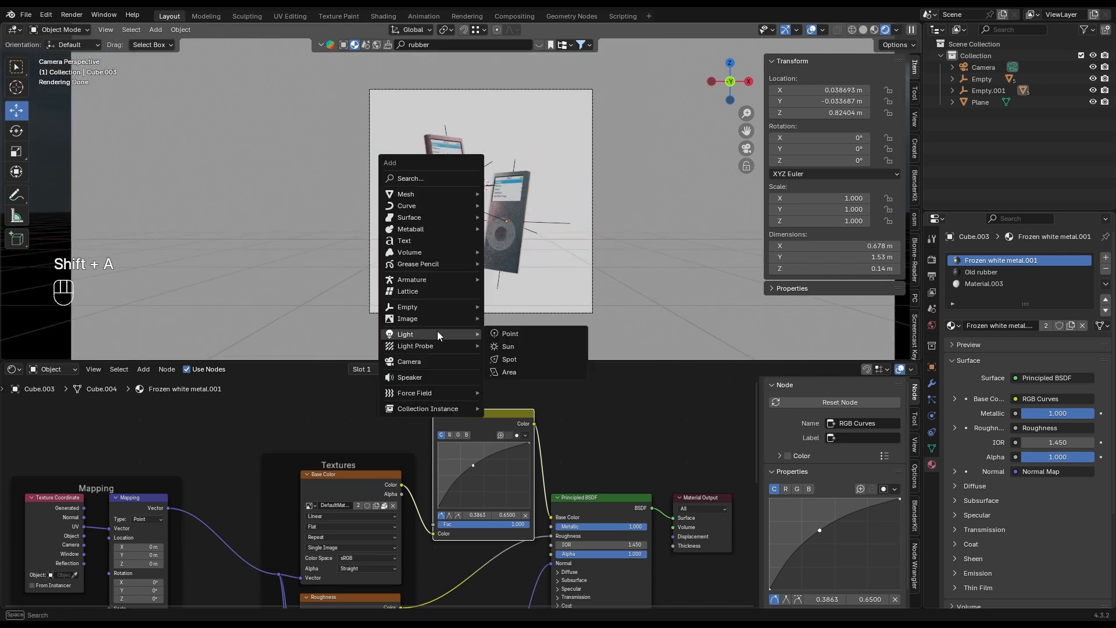
pyautogui.click(514, 367)
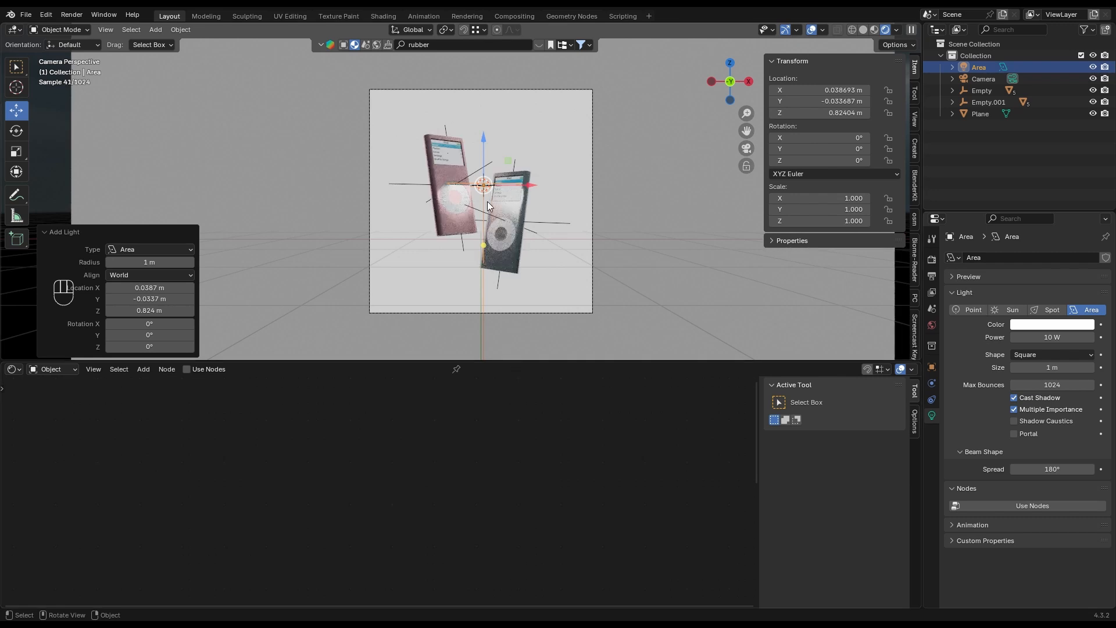
pyautogui.moveTo(529, 185); pyautogui.dragTo(291, 170)
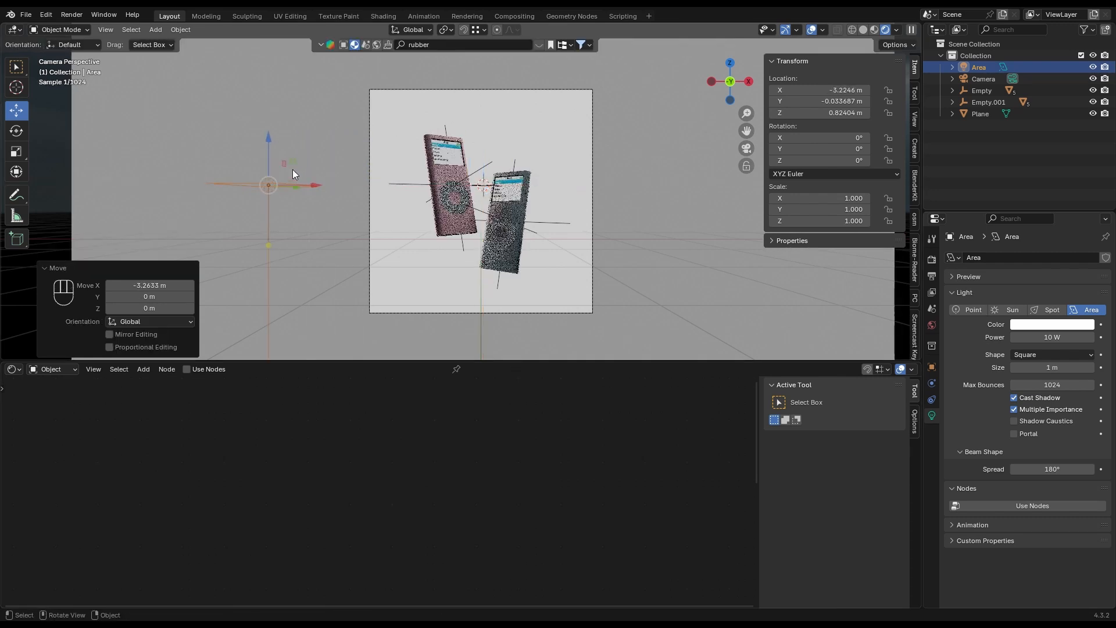
# Step: Aim the area light at the iPods and reposition it to about X -2.45 m and Y -1.45 m, in front of them
pyautogui.hotkey('shift', 't')
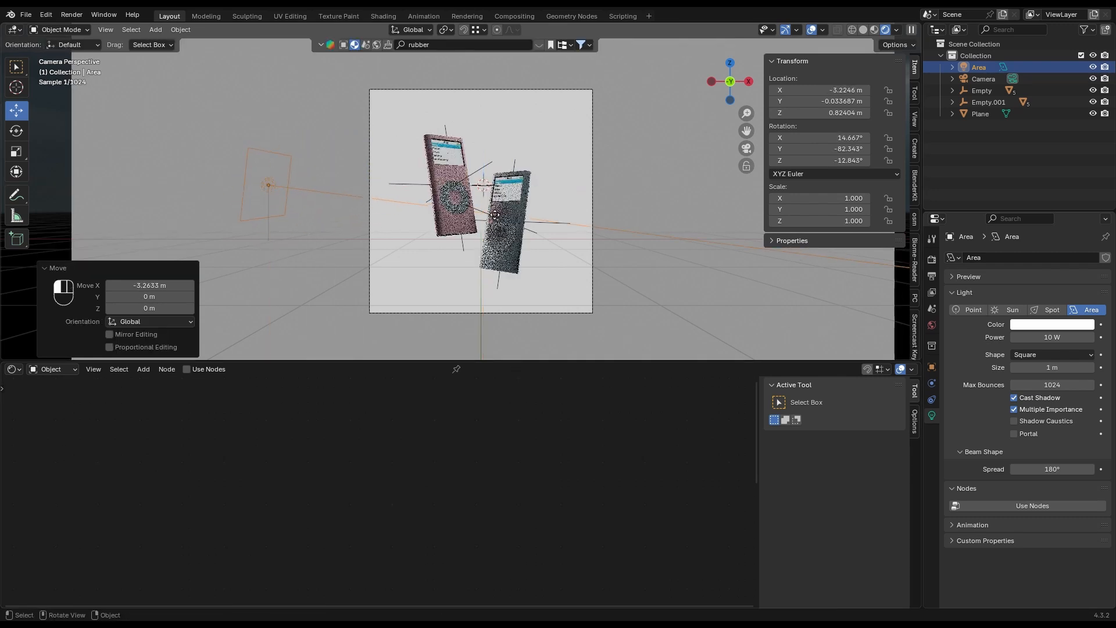
pyautogui.click(368, 197)
pyautogui.moveTo(367, 198); pyautogui.dragTo(343, 177, button='middle')
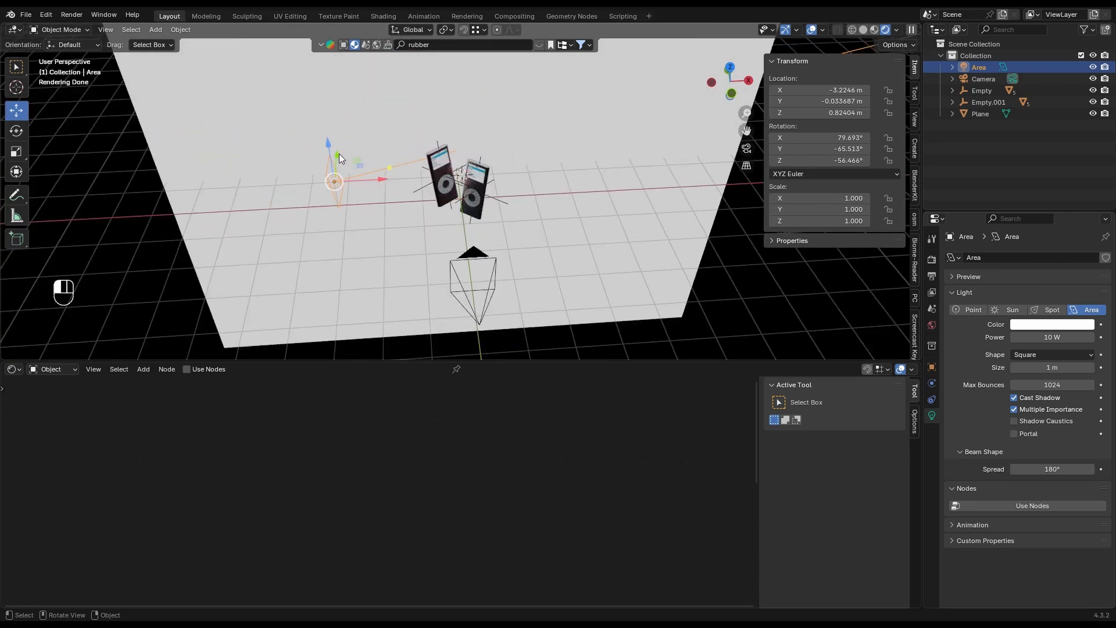
pyautogui.moveTo(340, 153); pyautogui.dragTo(387, 204)
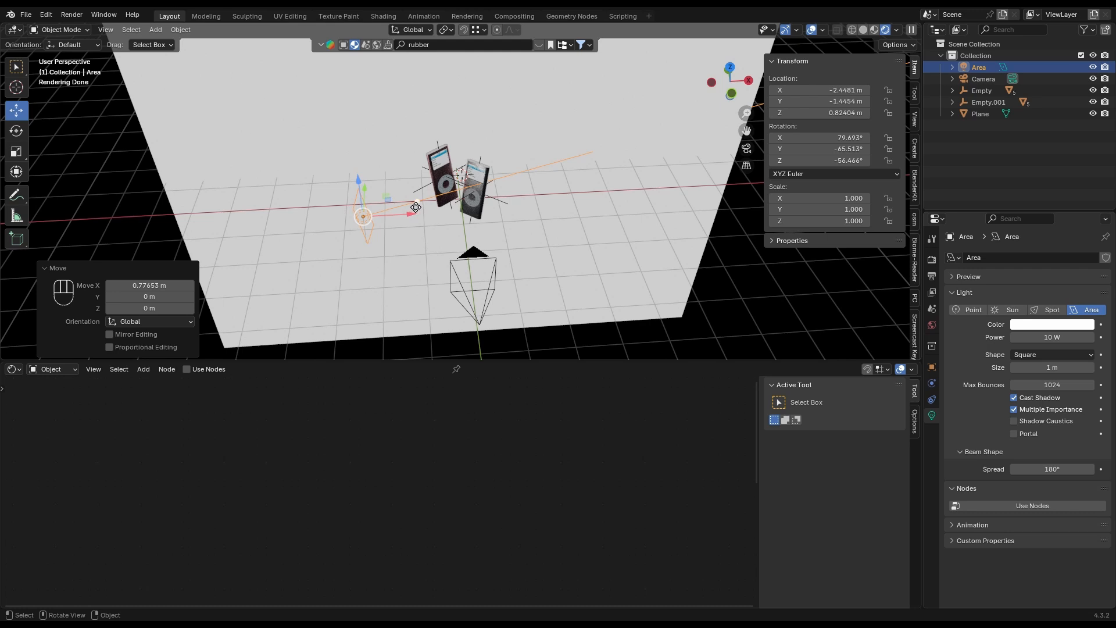
pyautogui.press('KP_0')
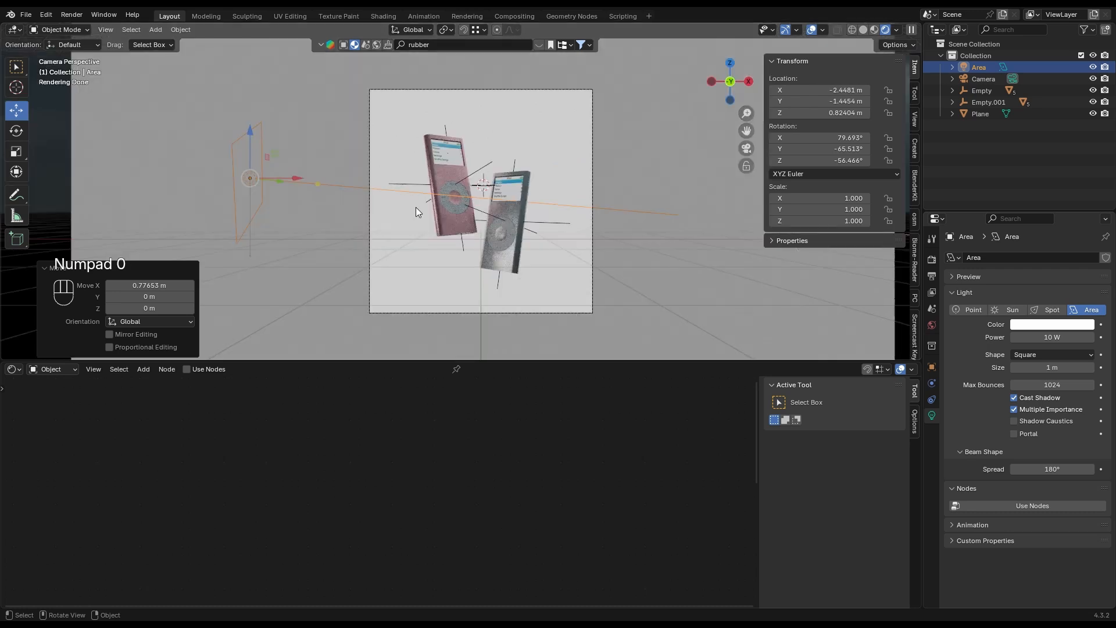
# Step: Duplicate the area light along X to about 2.57 m on the opposite side and aim the copy at the second iPod
pyautogui.hotkey('shift', 'd')
pyautogui.press('x')
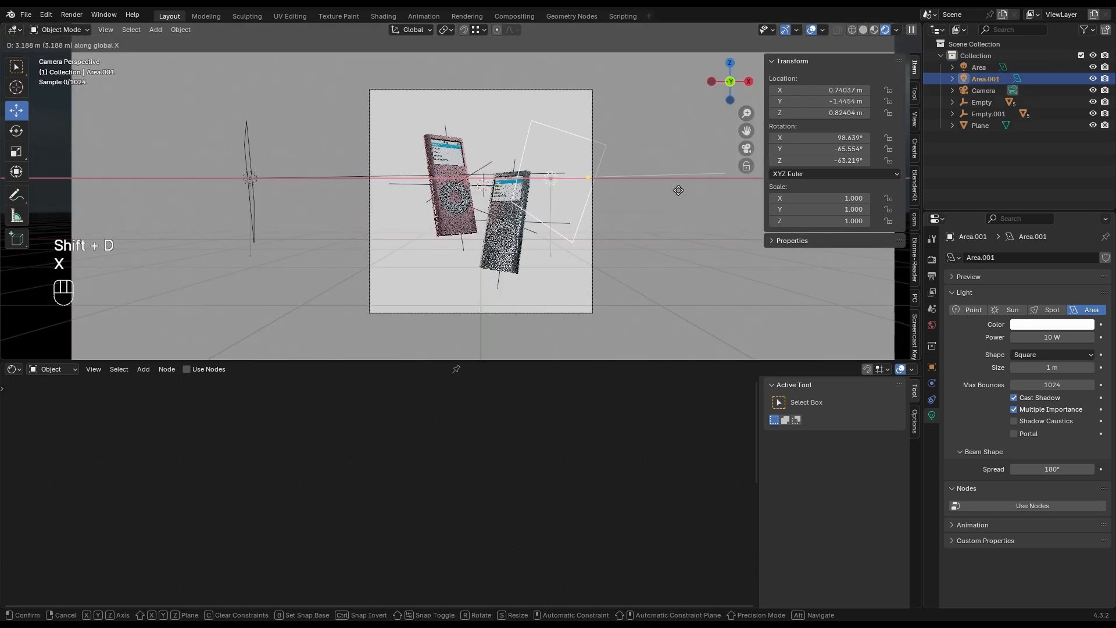
pyautogui.click(736, 178)
pyautogui.moveTo(745, 178); pyautogui.dragTo(522, 215)
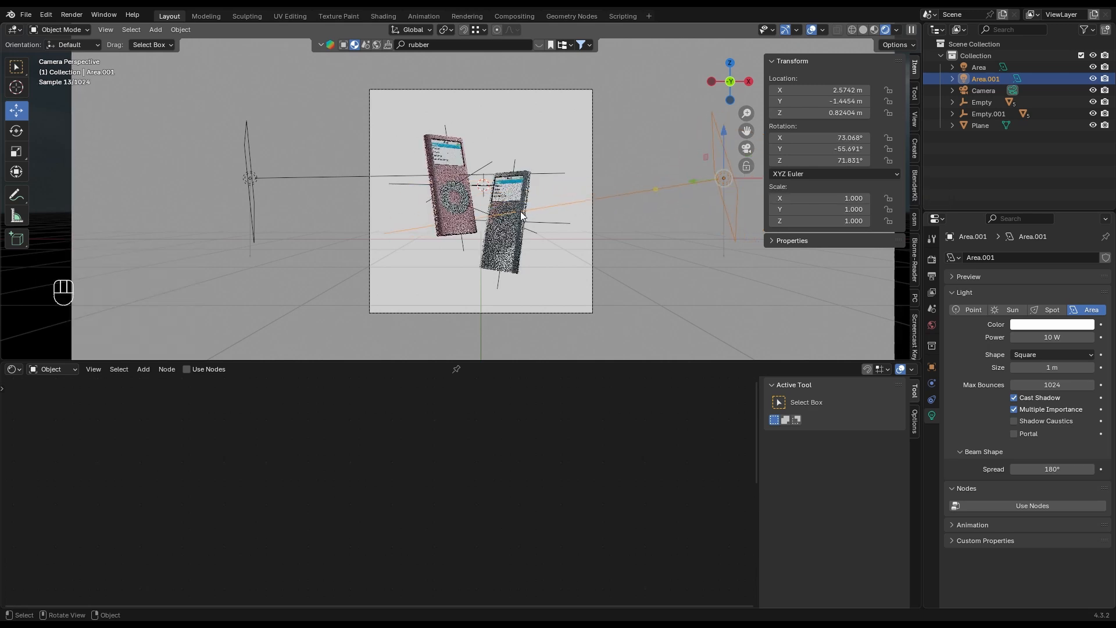
# Step: Move the first iPod's objects, including its Empty, into a new collection named Collection 2
pyautogui.scroll(2, 504, 197)
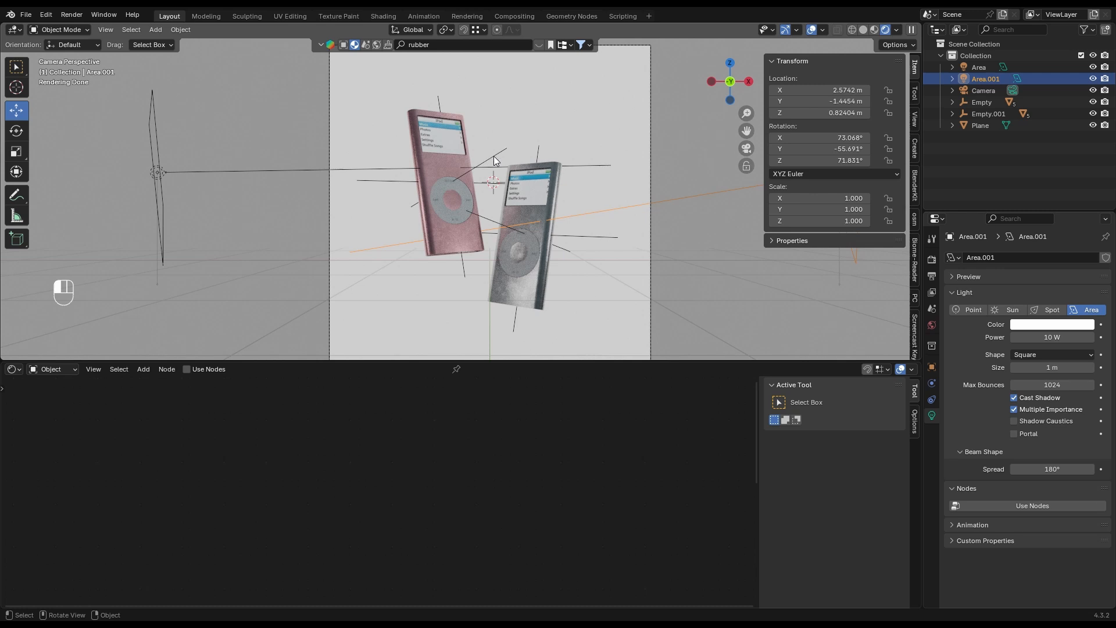
pyautogui.moveTo(360, 72); pyautogui.dragTo(560, 192)
pyautogui.keyDown('ctrl'); pyautogui.moveTo(595, 154); pyautogui.dragTo(611, 182); pyautogui.keyUp('ctrl')
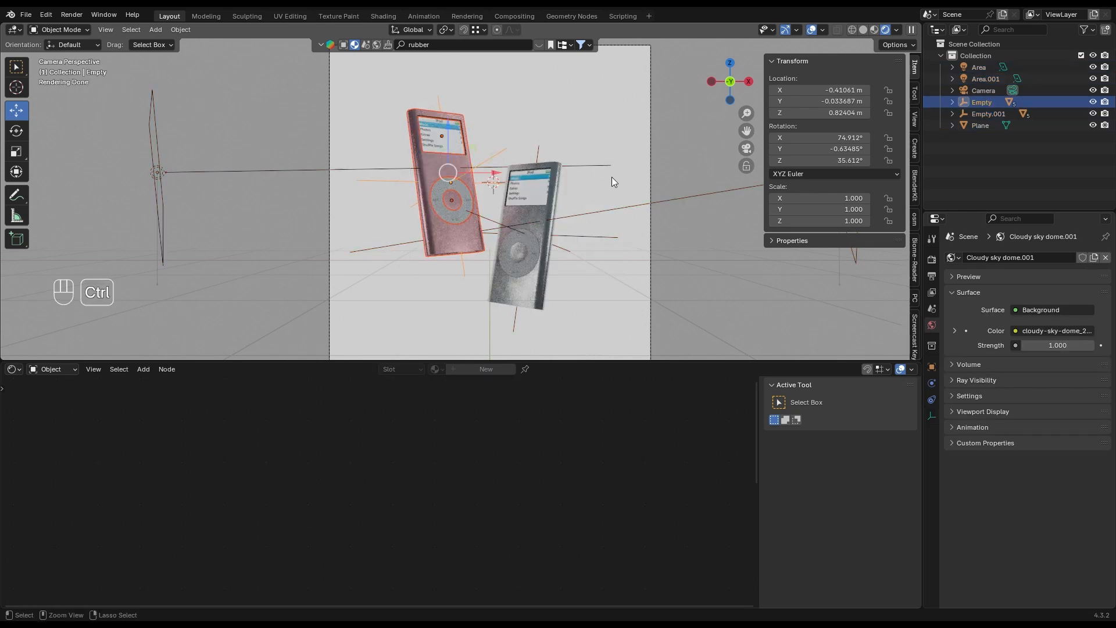
pyautogui.press('m')
pyautogui.click(452, 206)
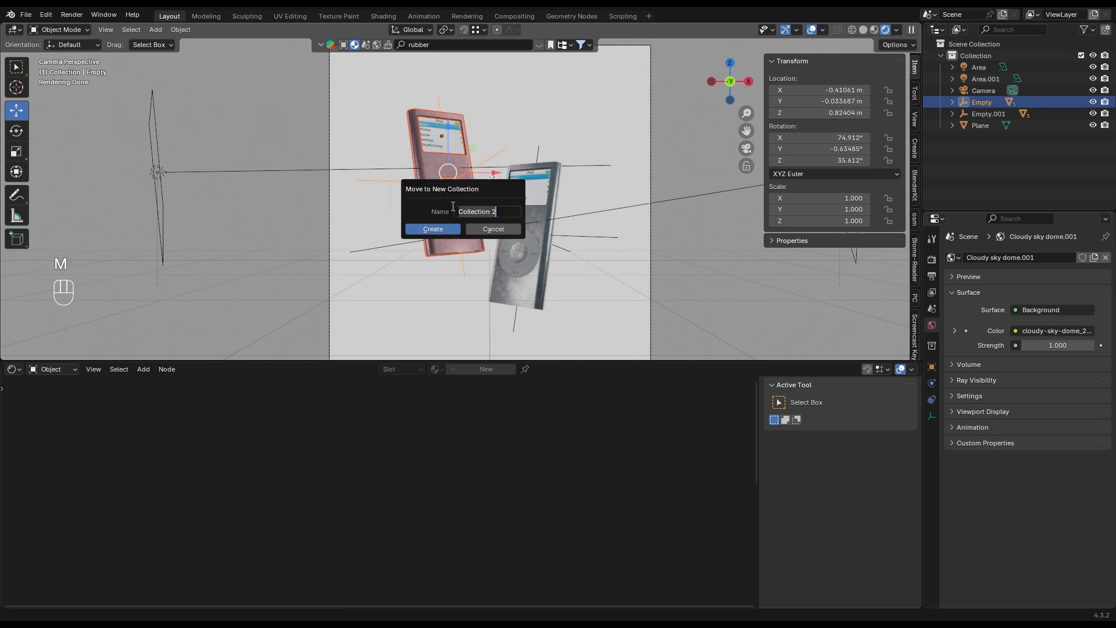
pyautogui.click(450, 227)
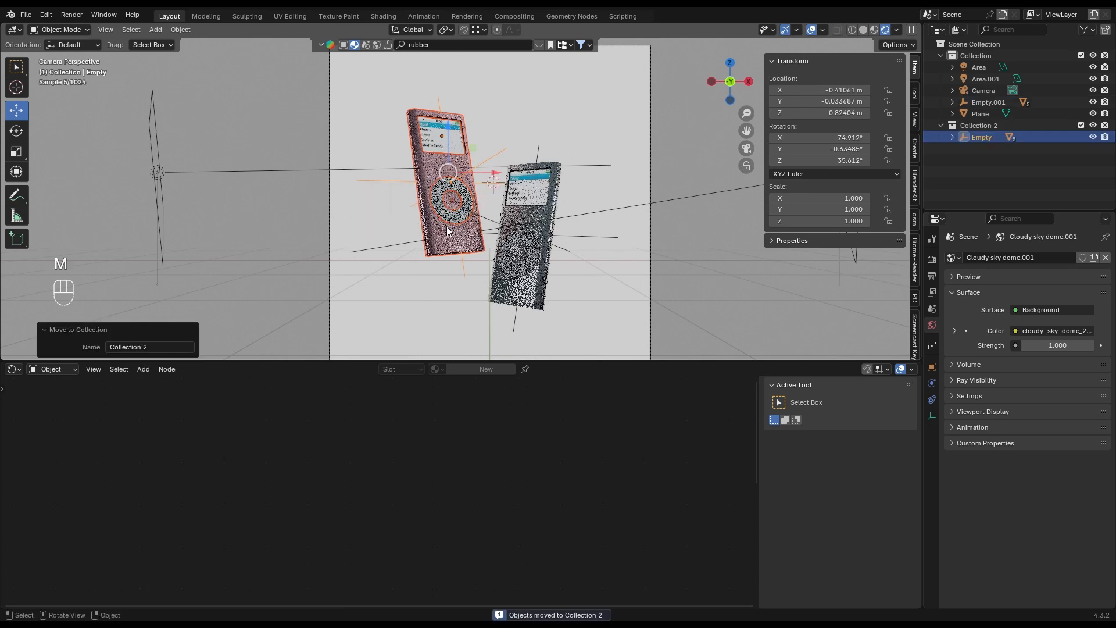
# Step: Set the first area light's Light Linking to Collection 2 so it lights only the pink iPod
pyautogui.click(222, 173)
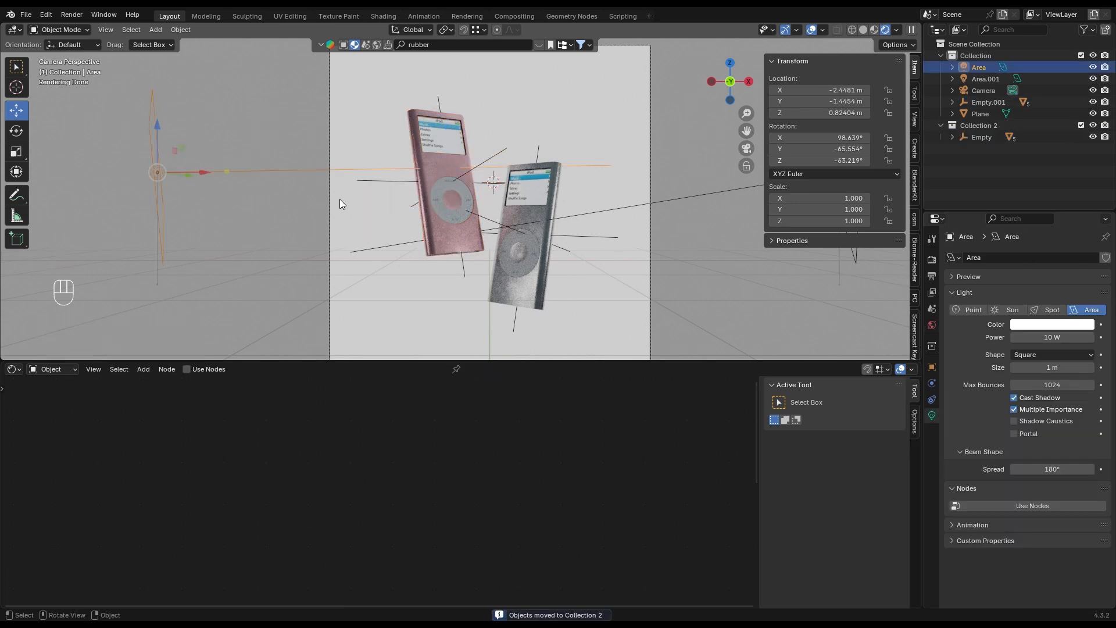
pyautogui.click(932, 368)
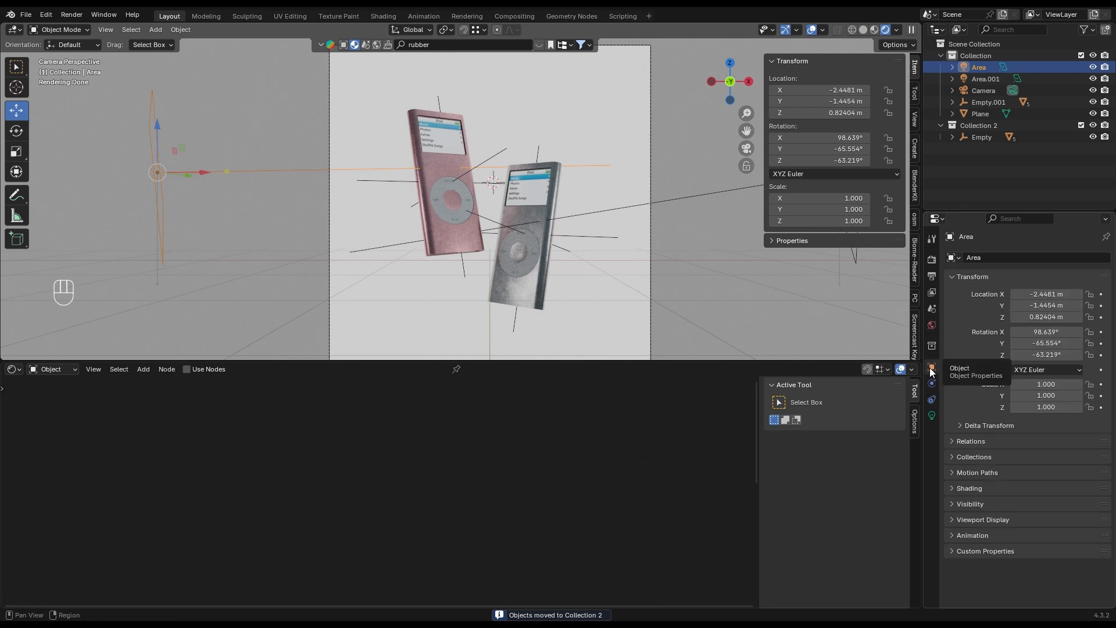
pyautogui.click(970, 486)
pyautogui.click(966, 503)
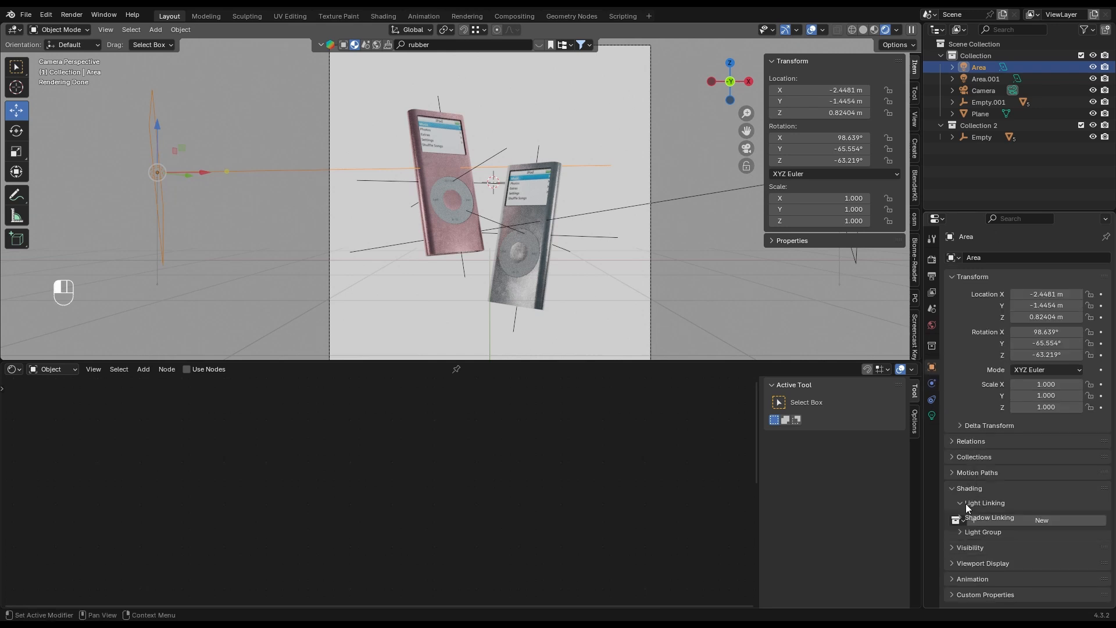
pyautogui.scroll(-1, 982, 490)
pyautogui.click(957, 505)
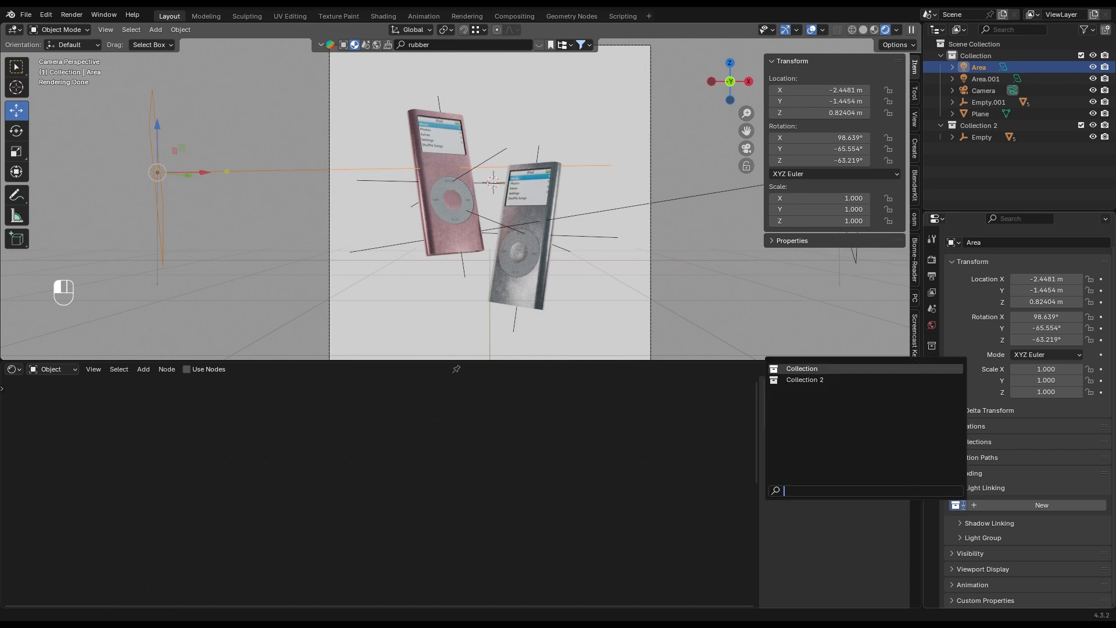
pyautogui.click(843, 380)
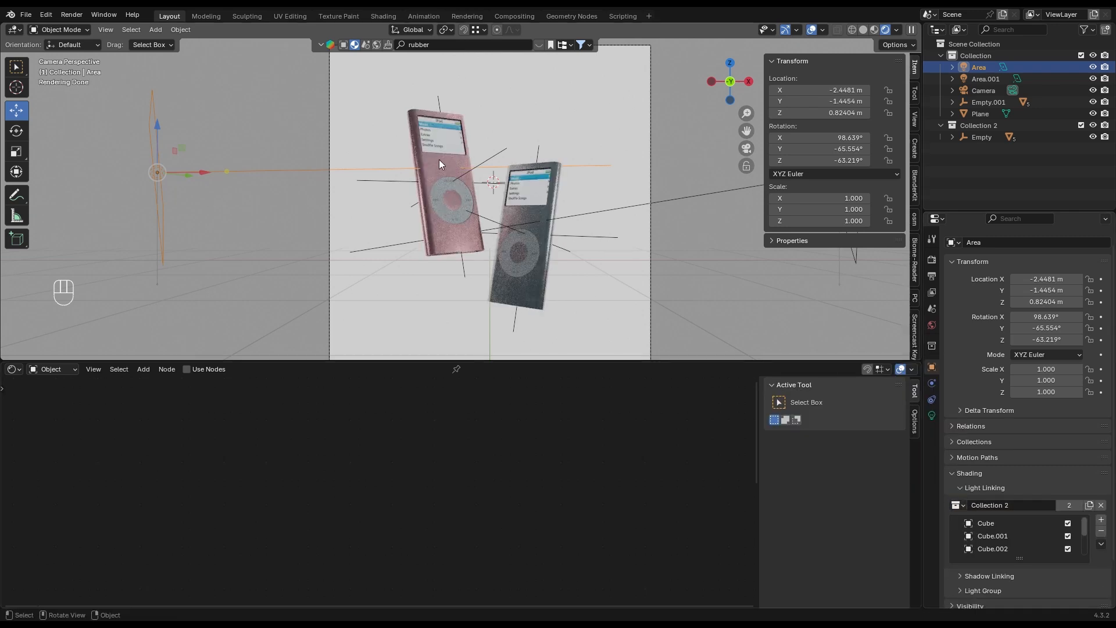
# Step: Move the second area light to about X 1.08 m facing the second iPod and set its Light Linking to Collection
pyautogui.scroll(-4, 521, 235)
pyautogui.click(643, 187)
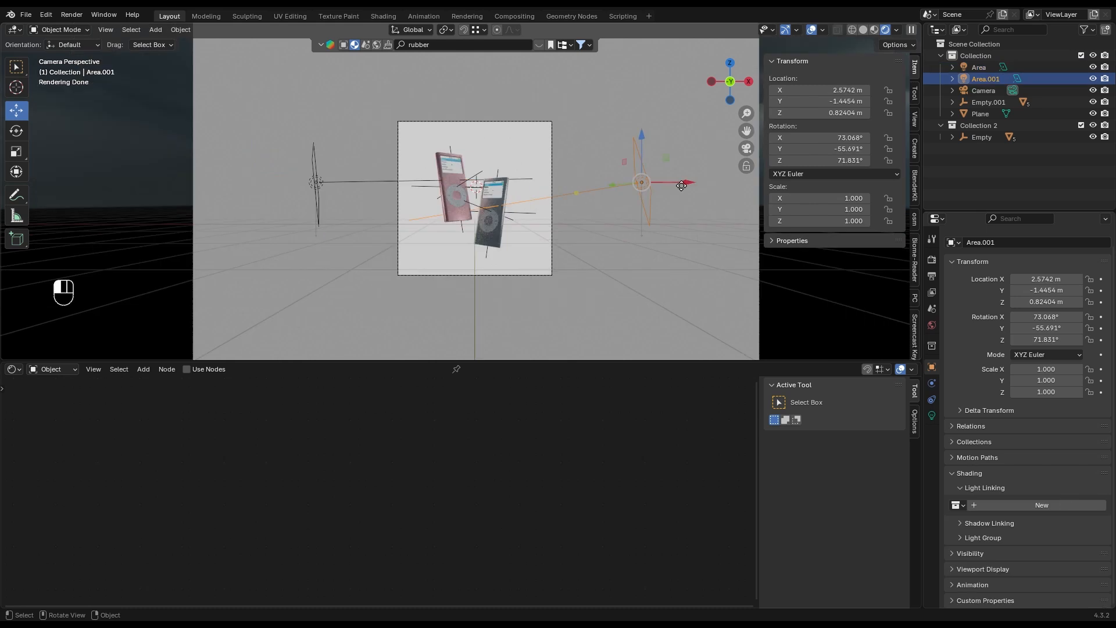
pyautogui.moveTo(672, 183); pyautogui.dragTo(498, 215)
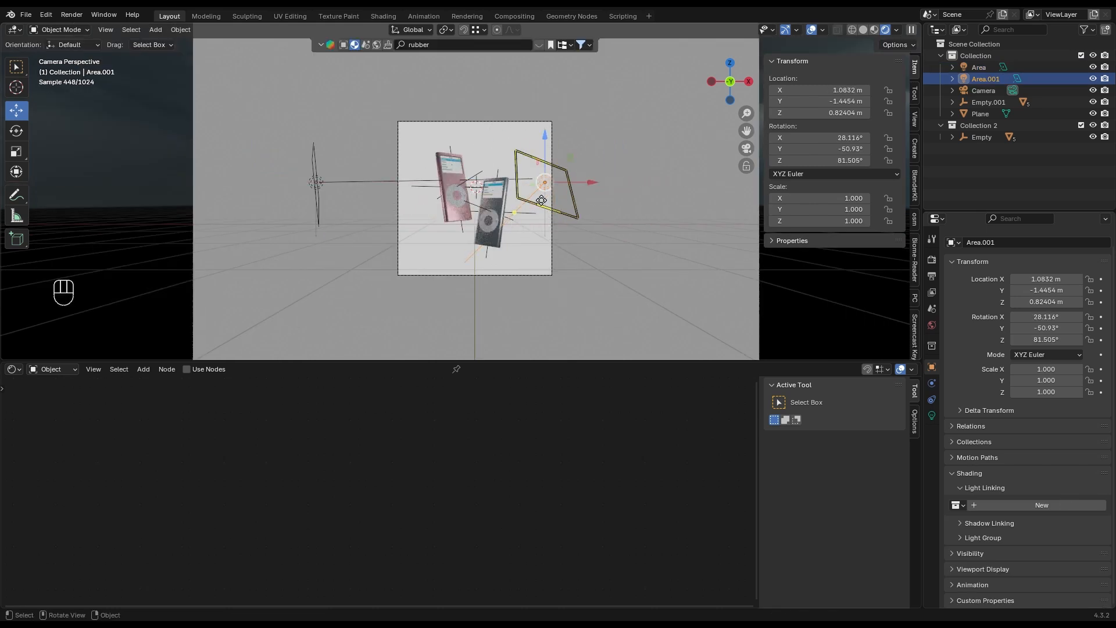
pyautogui.click(956, 505)
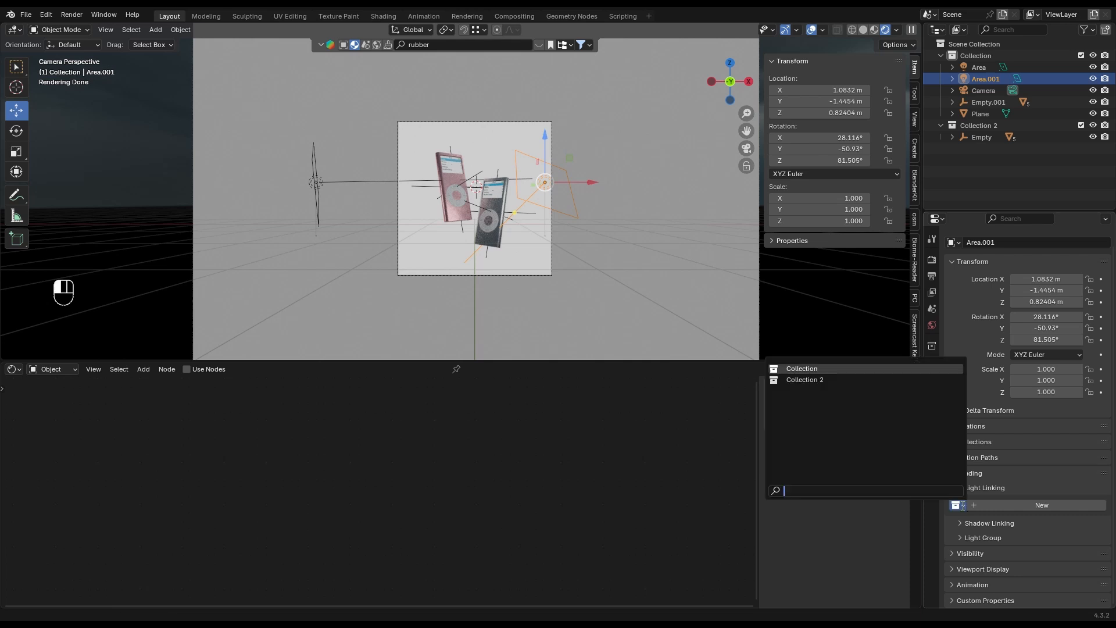
pyautogui.click(802, 369)
# Step: Move the second area light along X to about -0.53 m and aim it back at the second iPod
pyautogui.scroll(3, 518, 201)
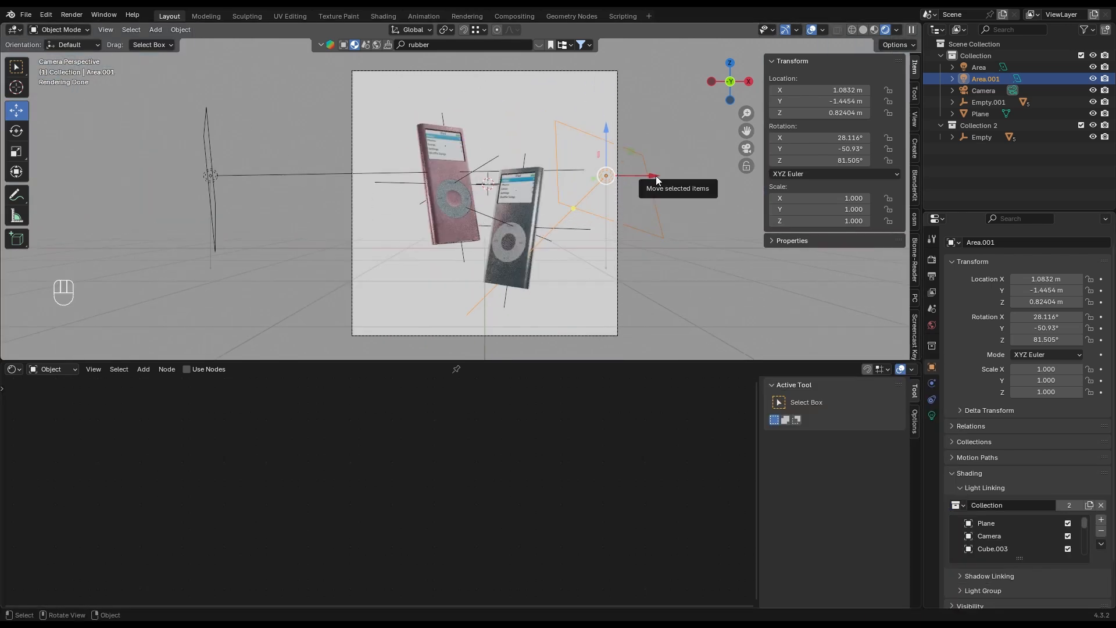
pyautogui.moveTo(656, 175); pyautogui.dragTo(483, 194)
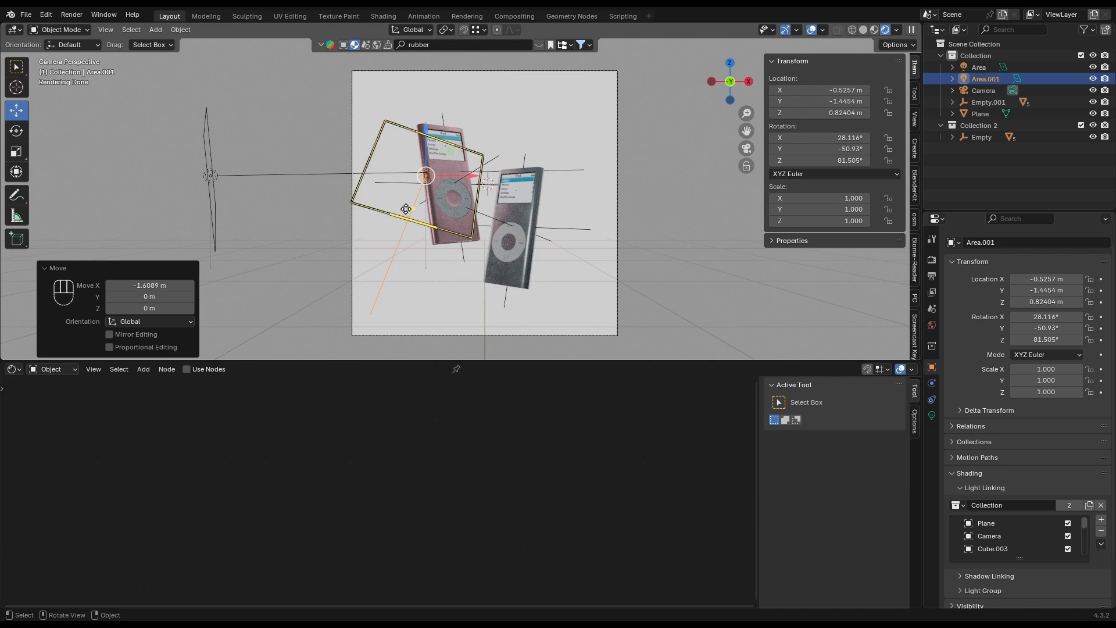
pyautogui.moveTo(413, 207); pyautogui.dragTo(472, 198)
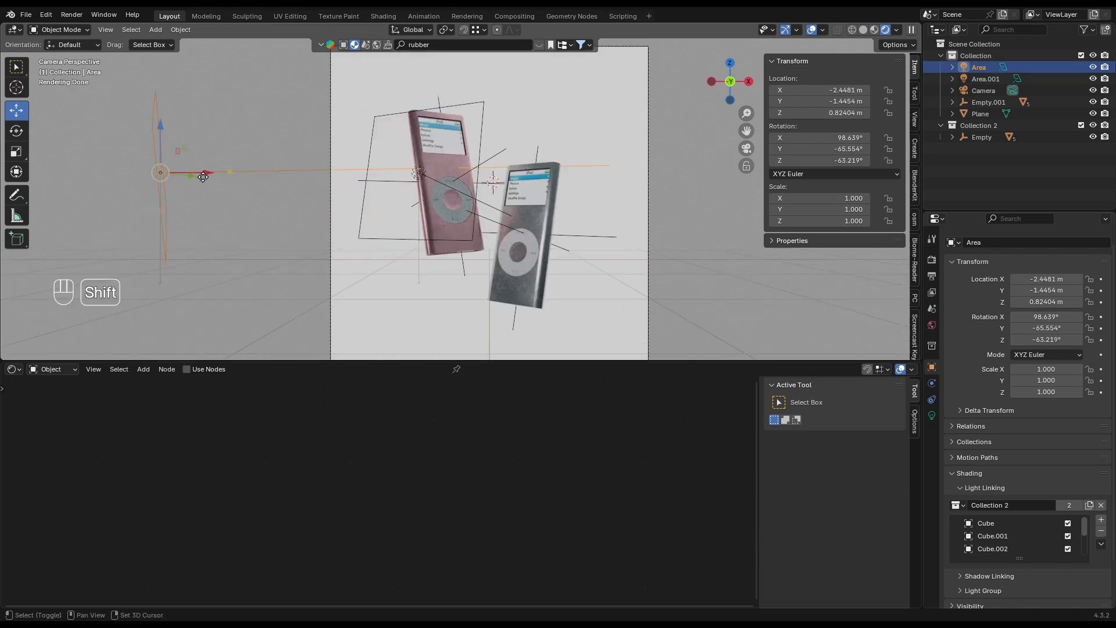
# Step: Duplicate the first area light to about X 1.38 m and Z 1.65 m and aim the copy at the first iPod
pyautogui.hotkey('shift', 'd')
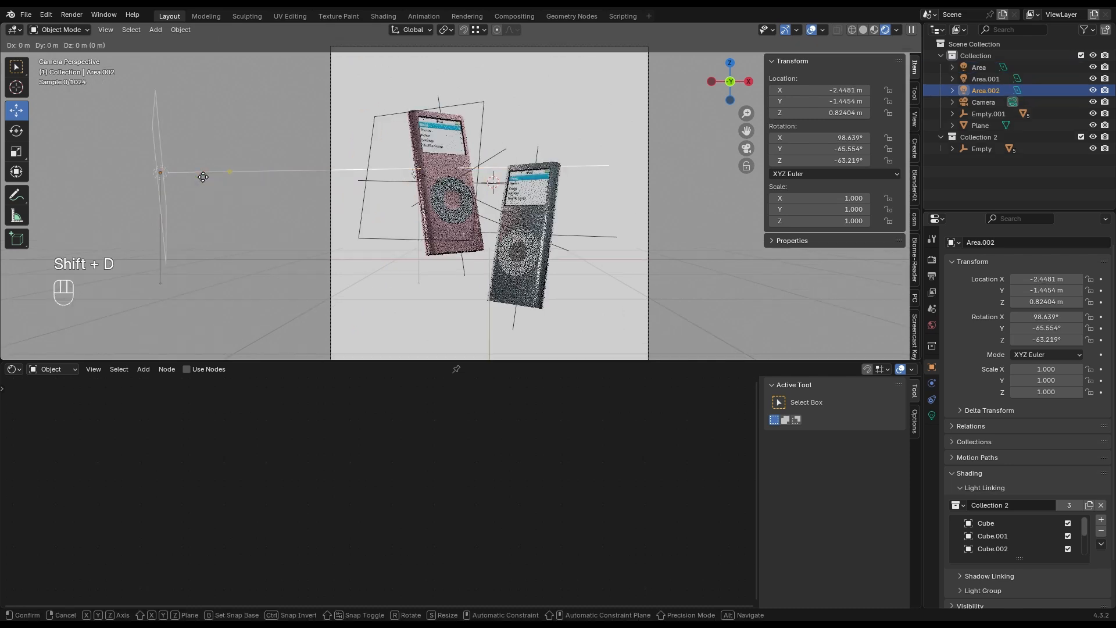
pyautogui.press('x')
pyautogui.click(686, 191)
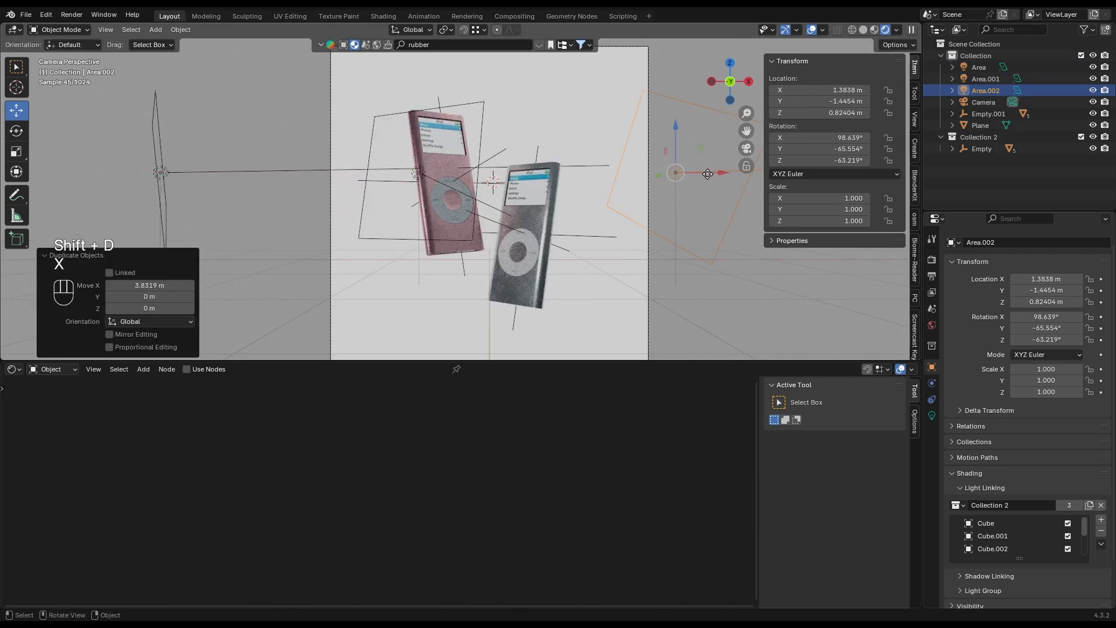
pyautogui.moveTo(709, 170); pyautogui.dragTo(462, 202)
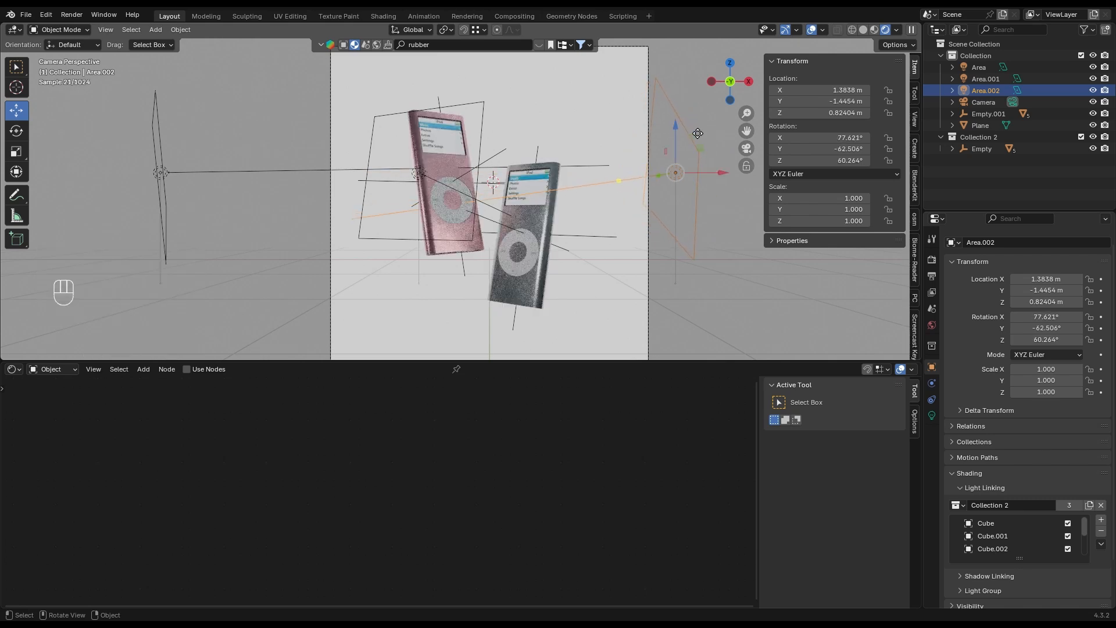
pyautogui.moveTo(677, 146); pyautogui.dragTo(547, 247)
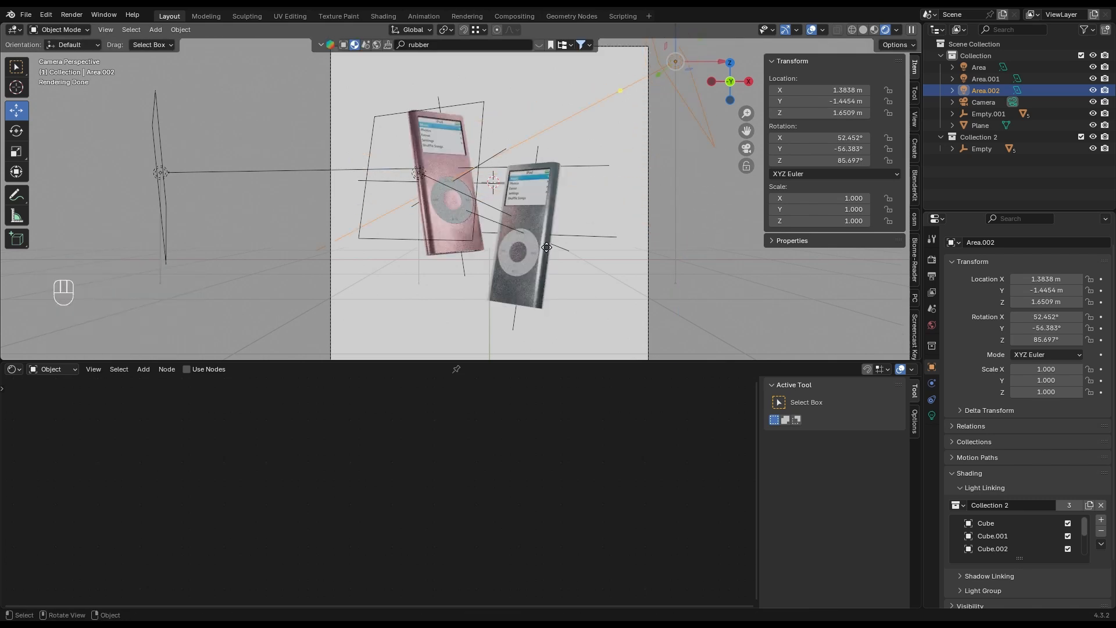
# Step: Set the Emission strength of the second iPod's screen material to 2
pyautogui.click(528, 185)
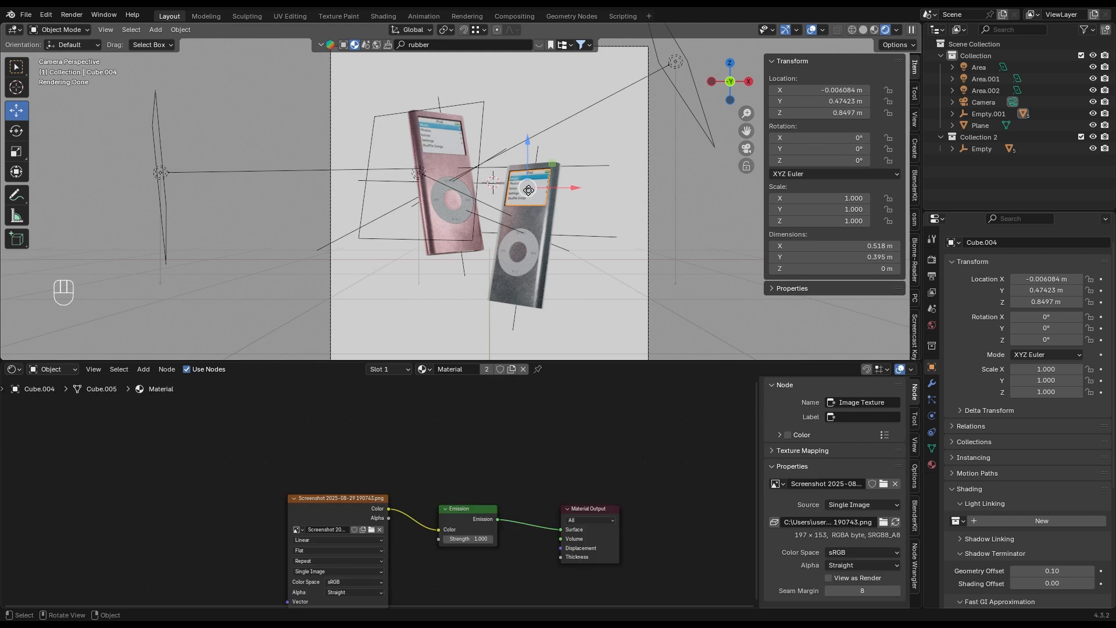
pyautogui.click(480, 539)
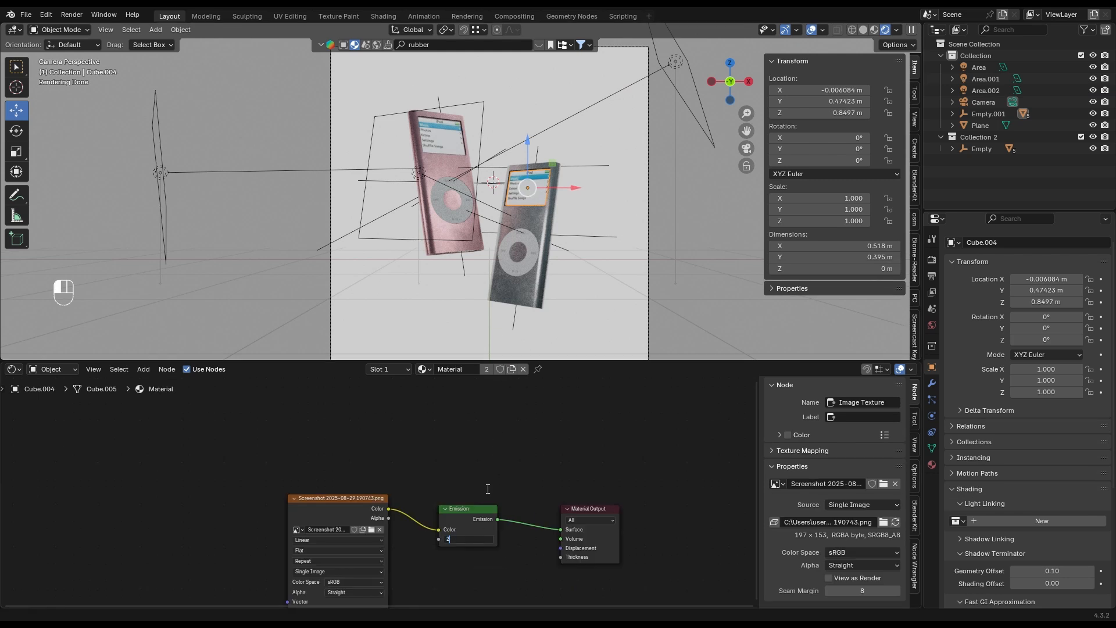
pyautogui.write('2')
pyautogui.press('Return')
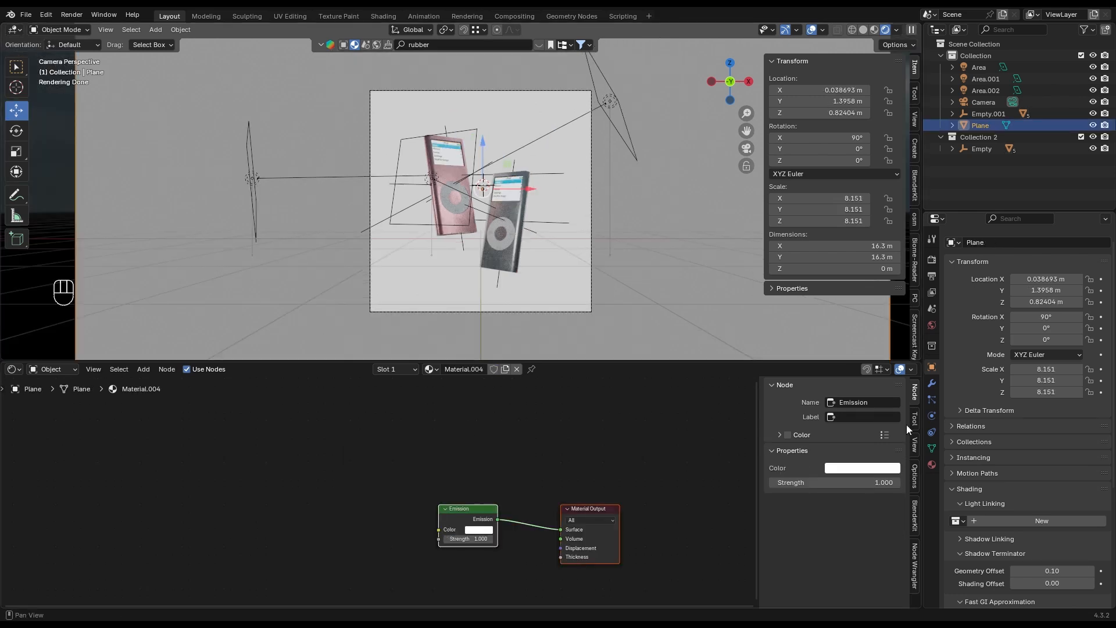
# Step: Adjust the emission strength of the backdrop plane's material
pyautogui.click(932, 466)
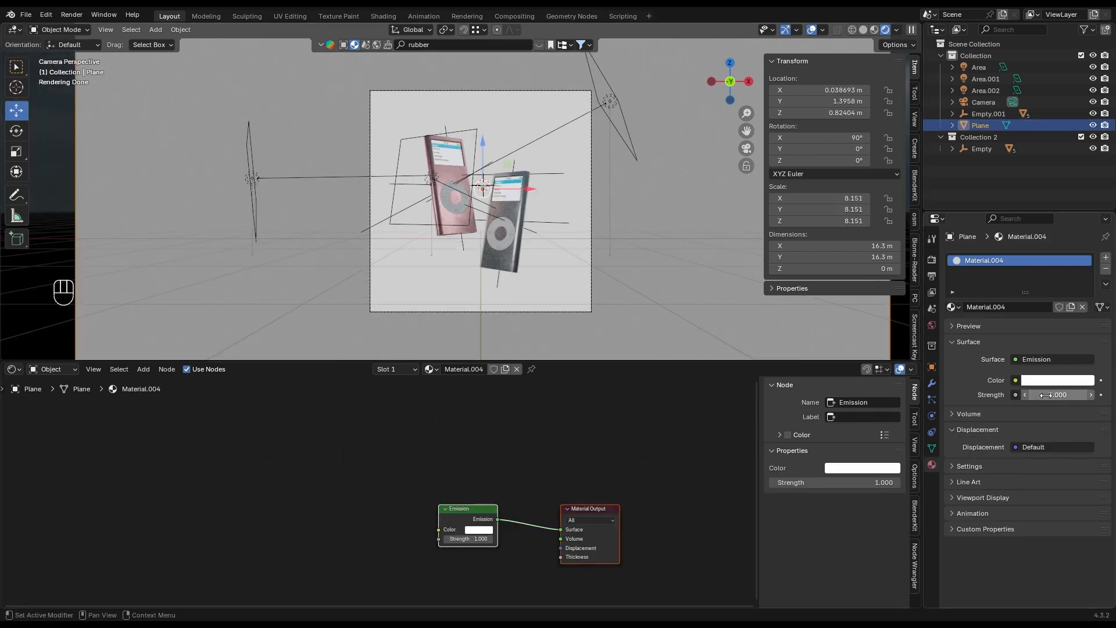
pyautogui.moveTo(1057, 395)
pyautogui.mouseDown()
pyautogui.moveTo(1091, 395)
pyautogui.moveTo(1046, 395)
pyautogui.mouseUp()
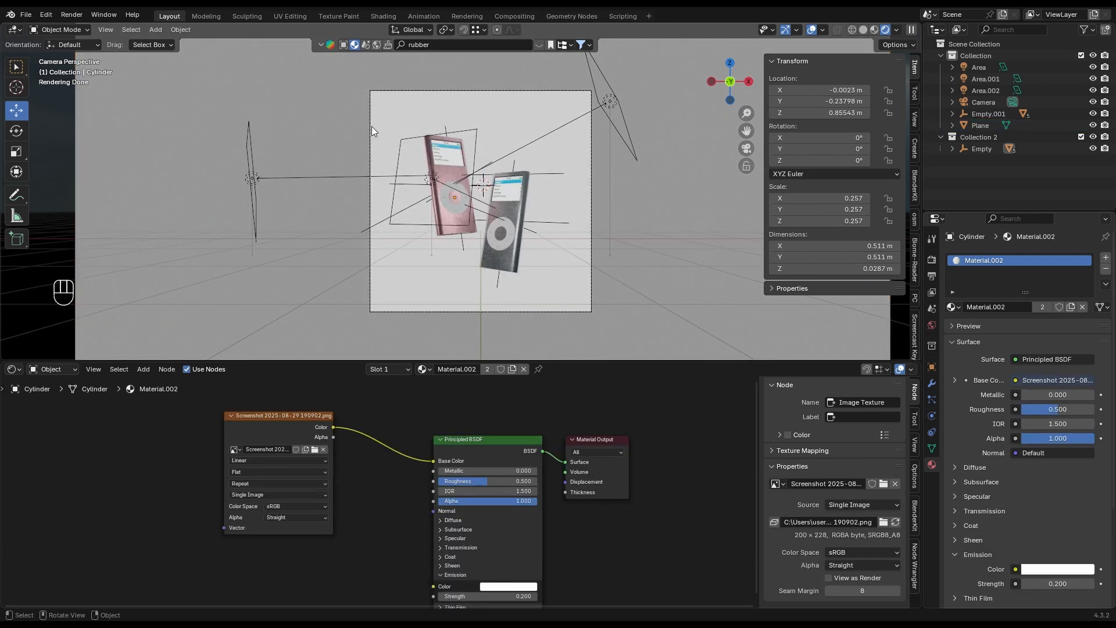
pyautogui.scroll(1, 426, 165)
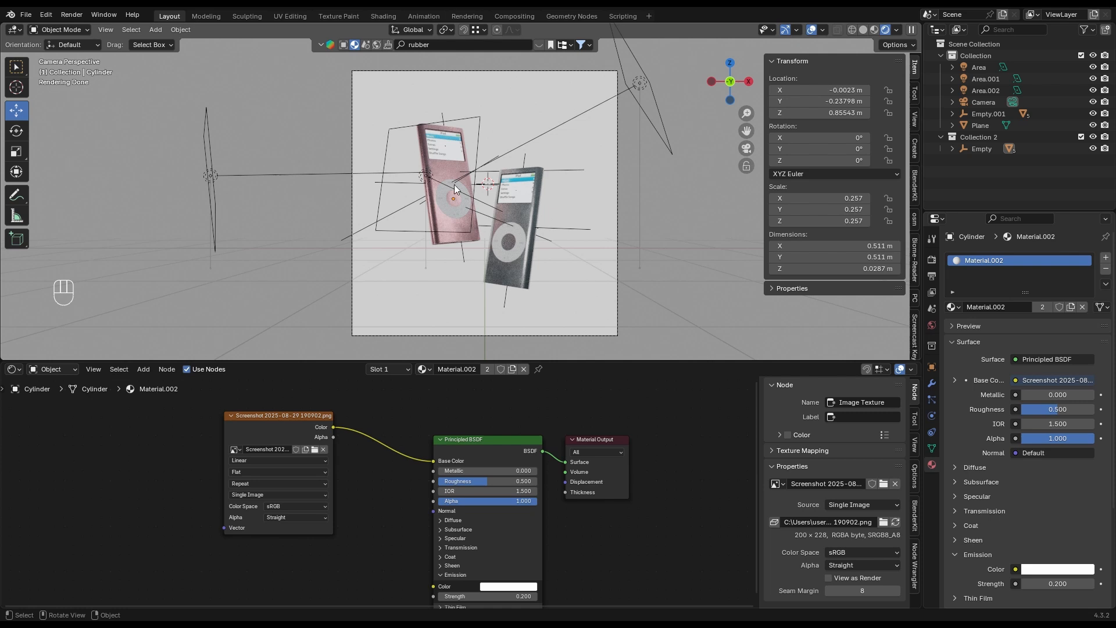
# Step: Set the final render's noise threshold to 0.05 and max samples to 2000, with its Denoise option turned off
pyautogui.click(932, 260)
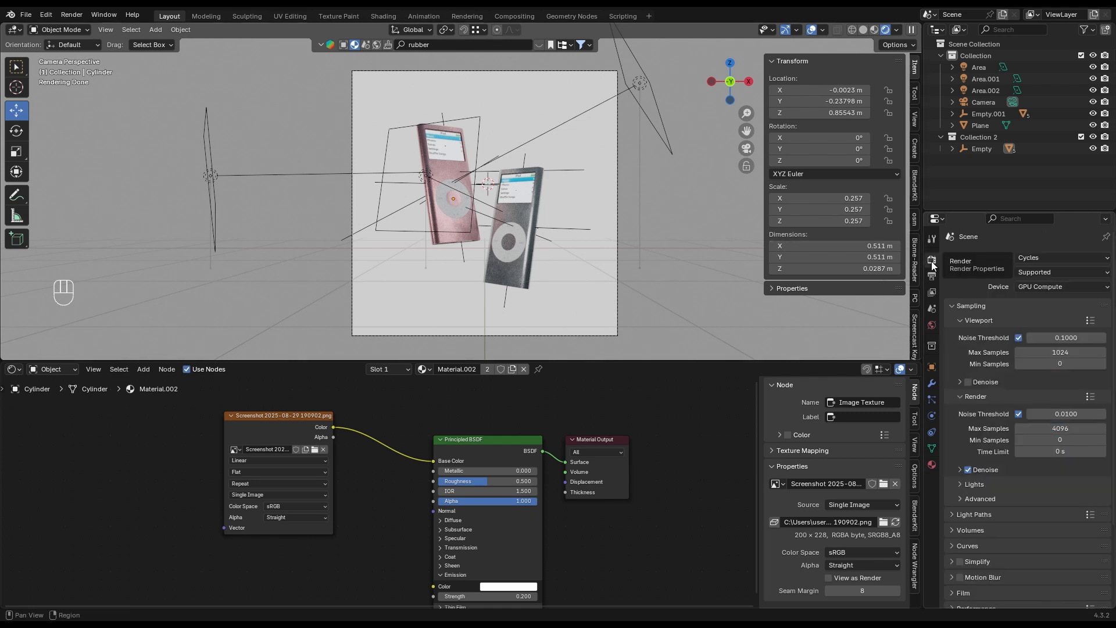
pyautogui.scroll(-1, 1017, 383)
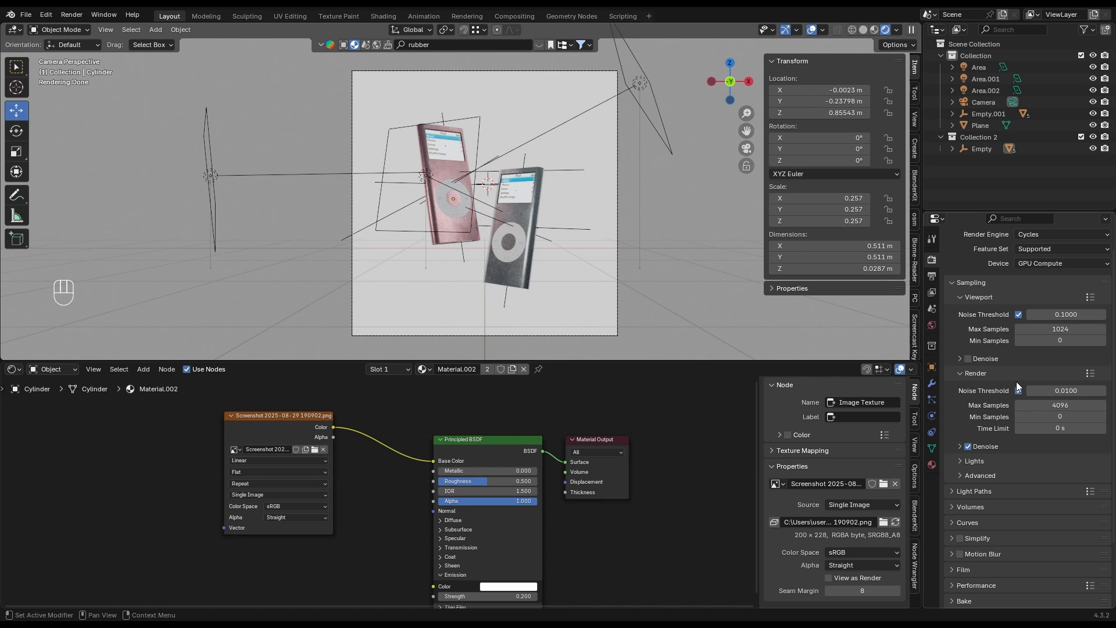
pyautogui.click(1047, 390)
pyautogui.write('0.01')
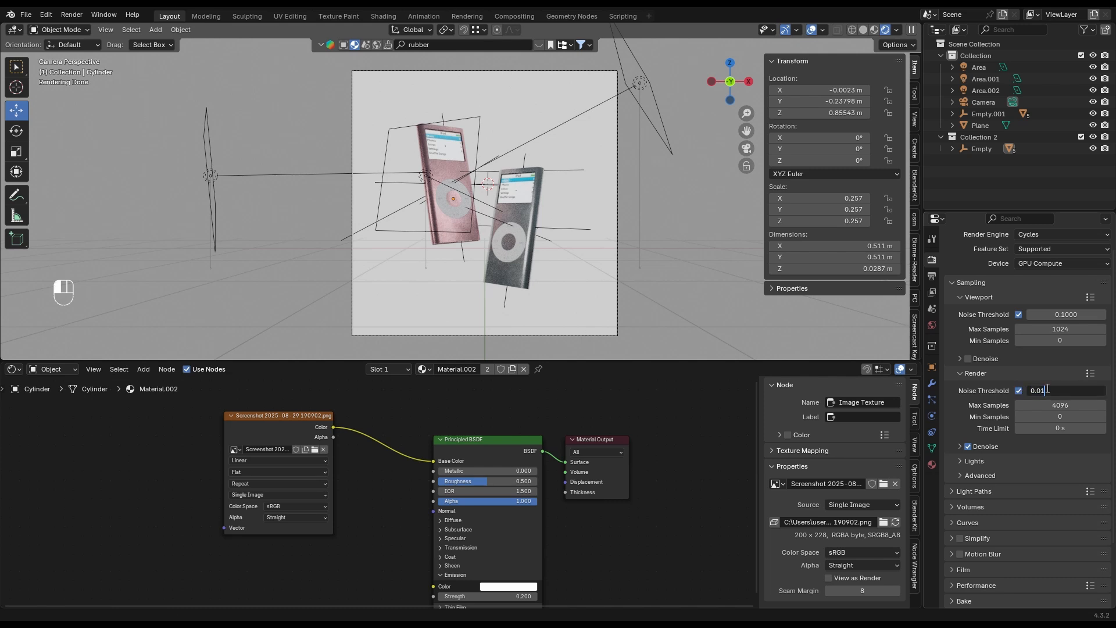
pyautogui.press('BackSpace')
pyautogui.write('5')
pyautogui.click(1058, 405)
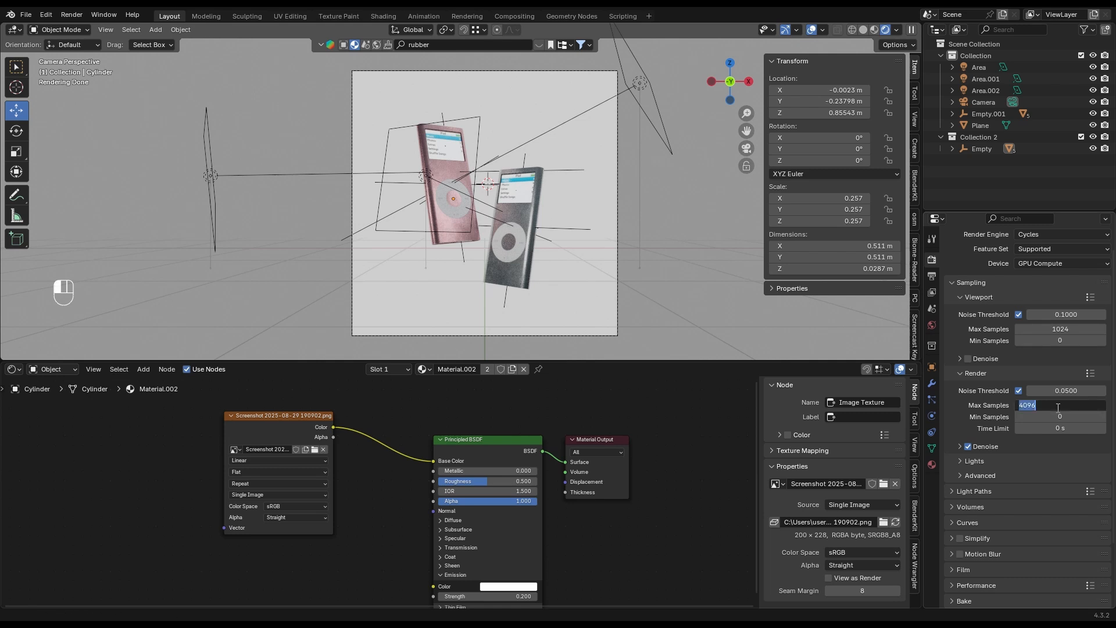
pyautogui.write('2000')
pyautogui.press('Return')
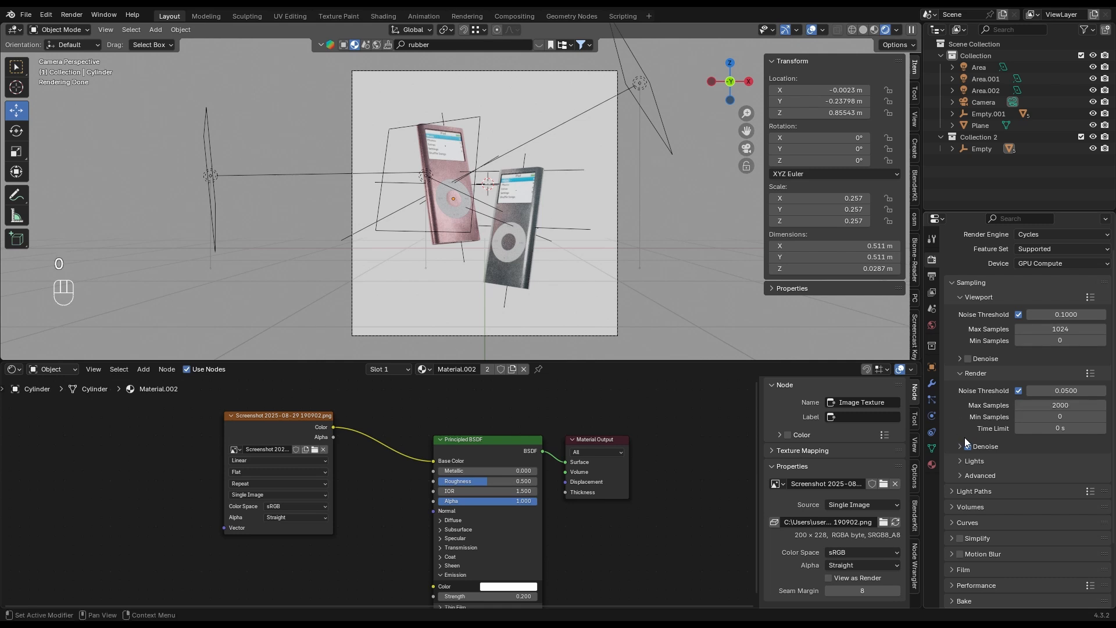
pyautogui.click(967, 446)
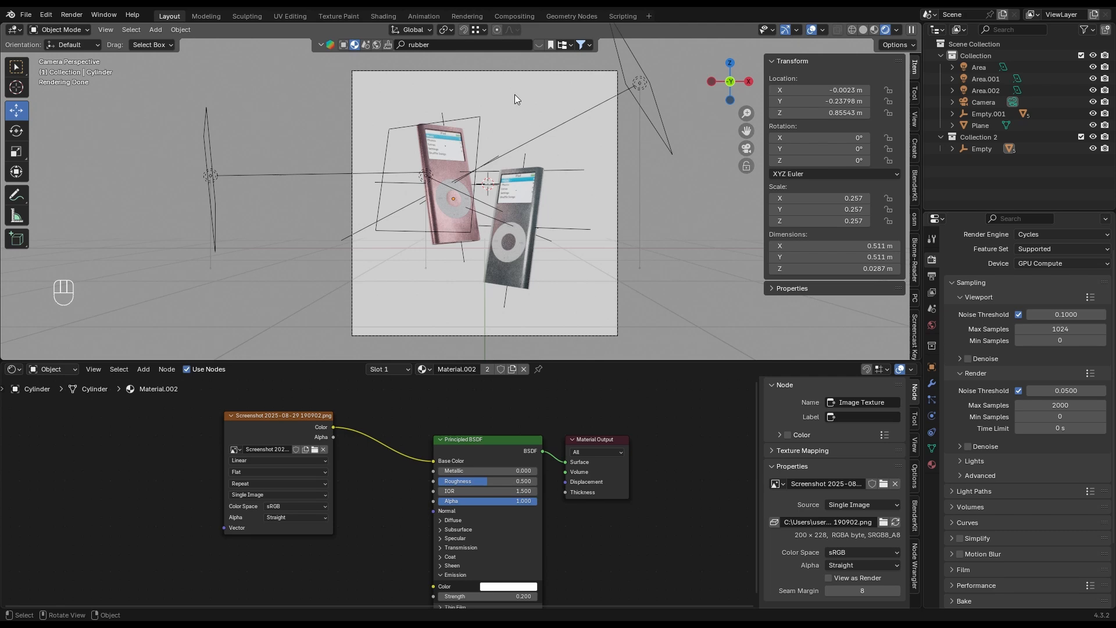
# Step: Enable compositing nodes in a Compositing workspace and insert a Denoise node between Render Layers and Composite
pyautogui.click(637, 18)
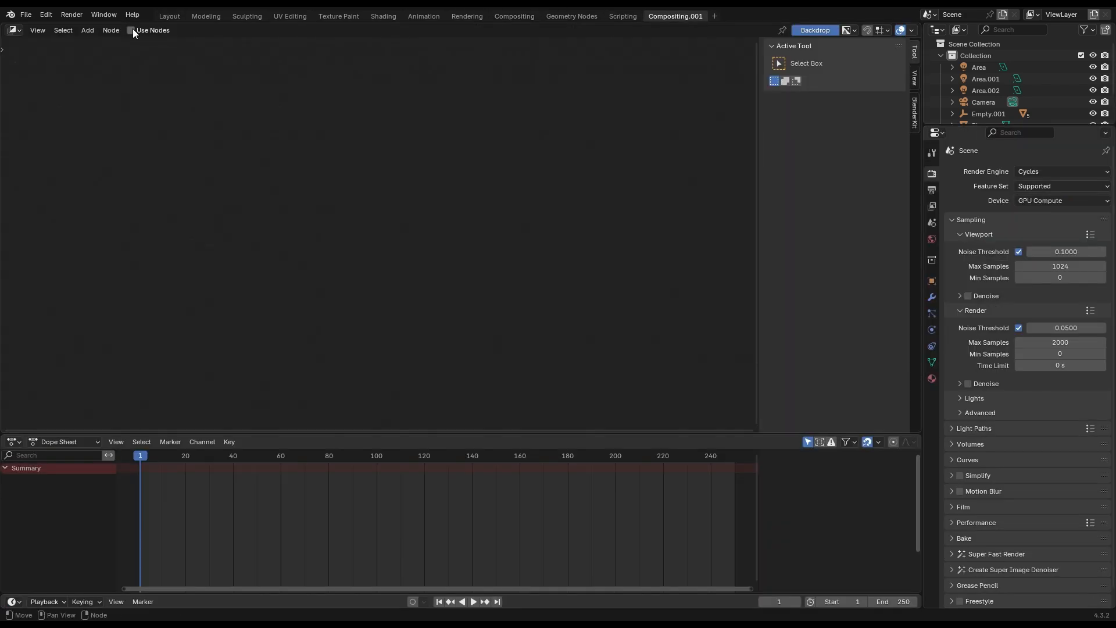
pyautogui.click(131, 30)
pyautogui.hotkey('shift', 'a')
pyautogui.click(329, 137)
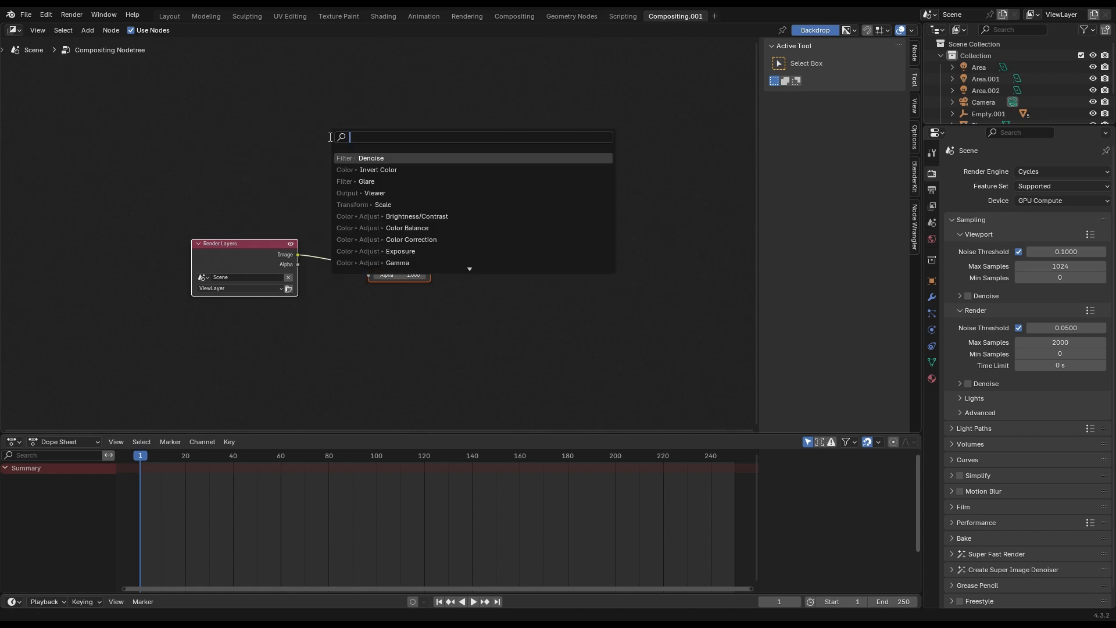
pyautogui.click(366, 158)
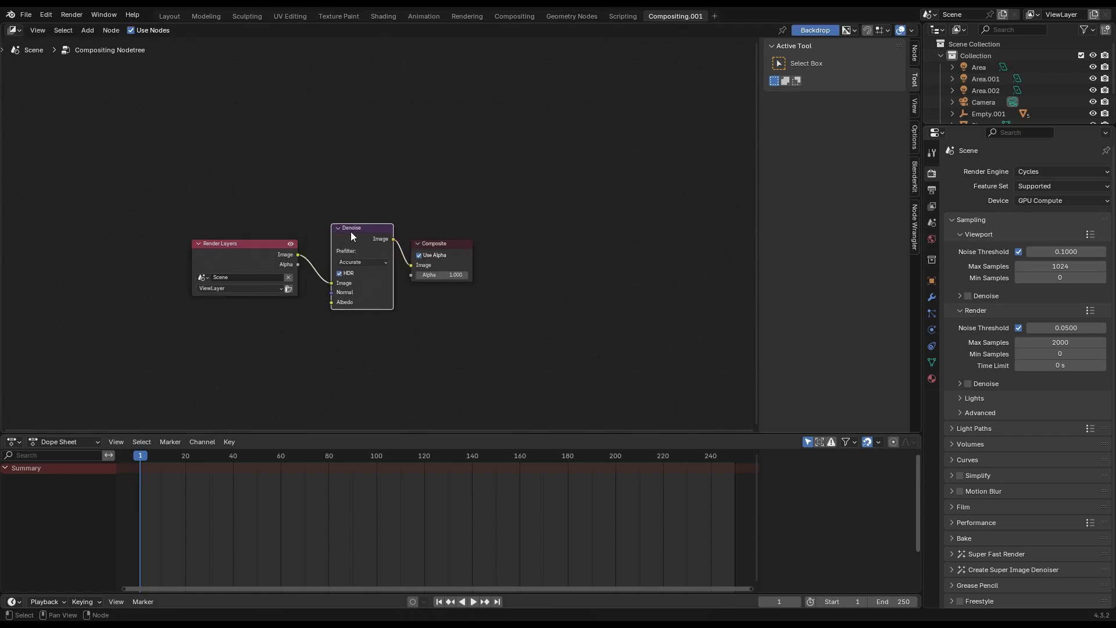
pyautogui.click(343, 233)
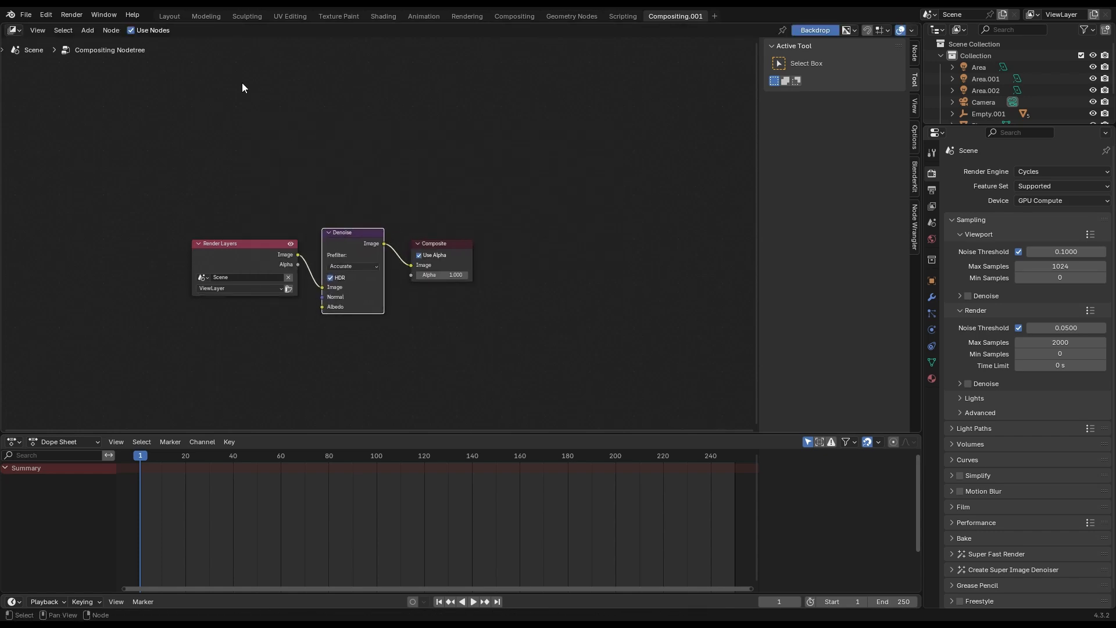
# Step: Return to the Layout workspace, switch the viewport to solid shading and render the camera view of both iPods
pyautogui.click(169, 16)
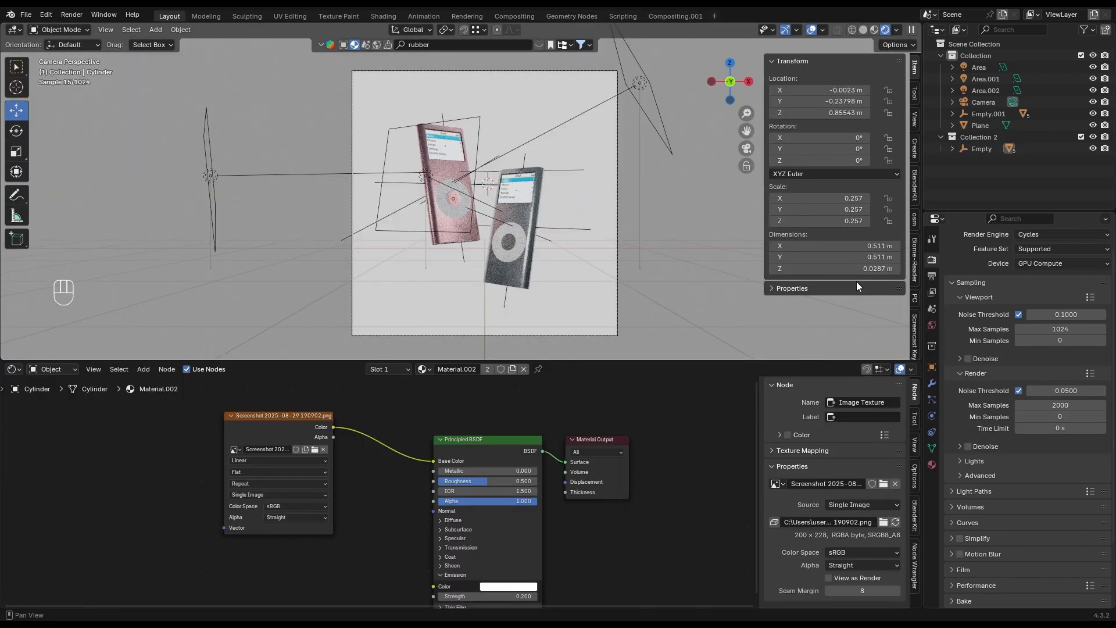
pyautogui.click(864, 30)
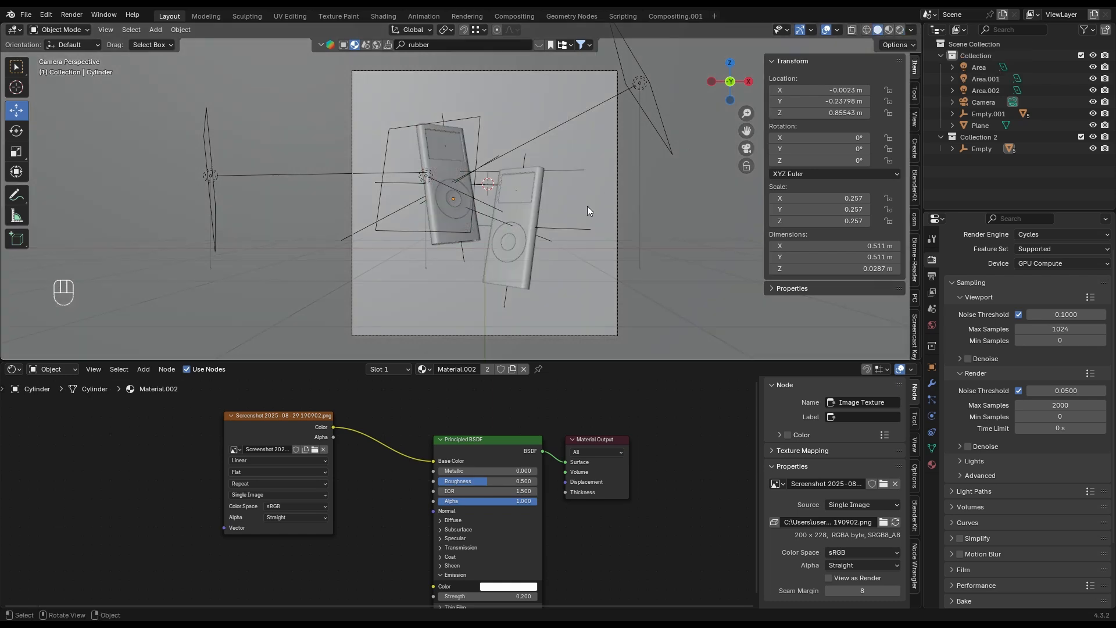
pyautogui.press('F12')
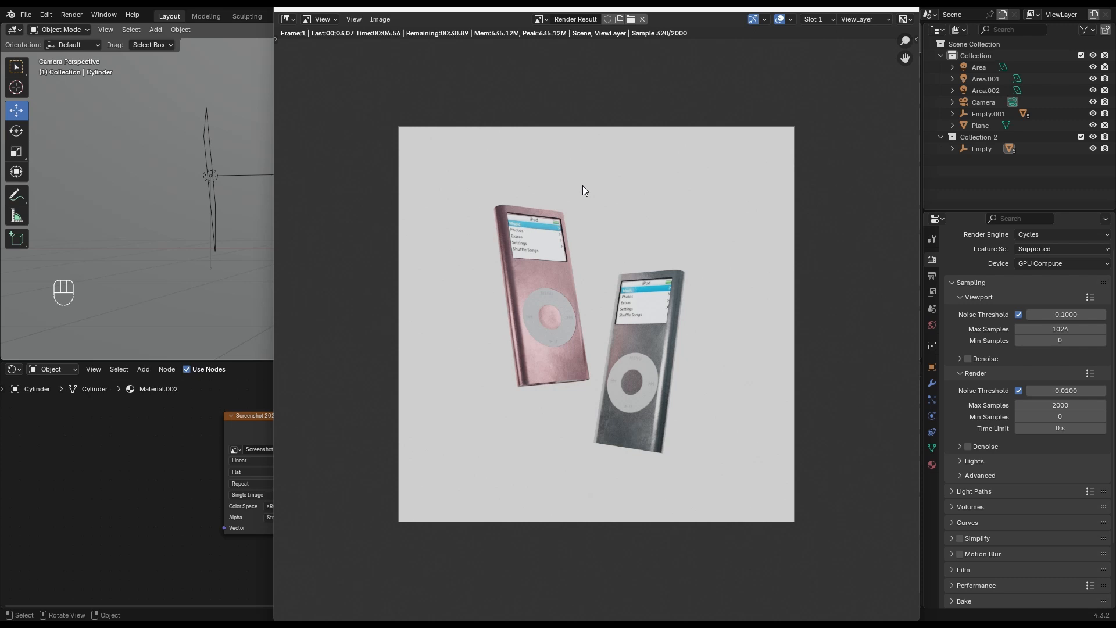
pyautogui.moveTo(590, 280); pyautogui.dragTo(587, 275, button='middle')
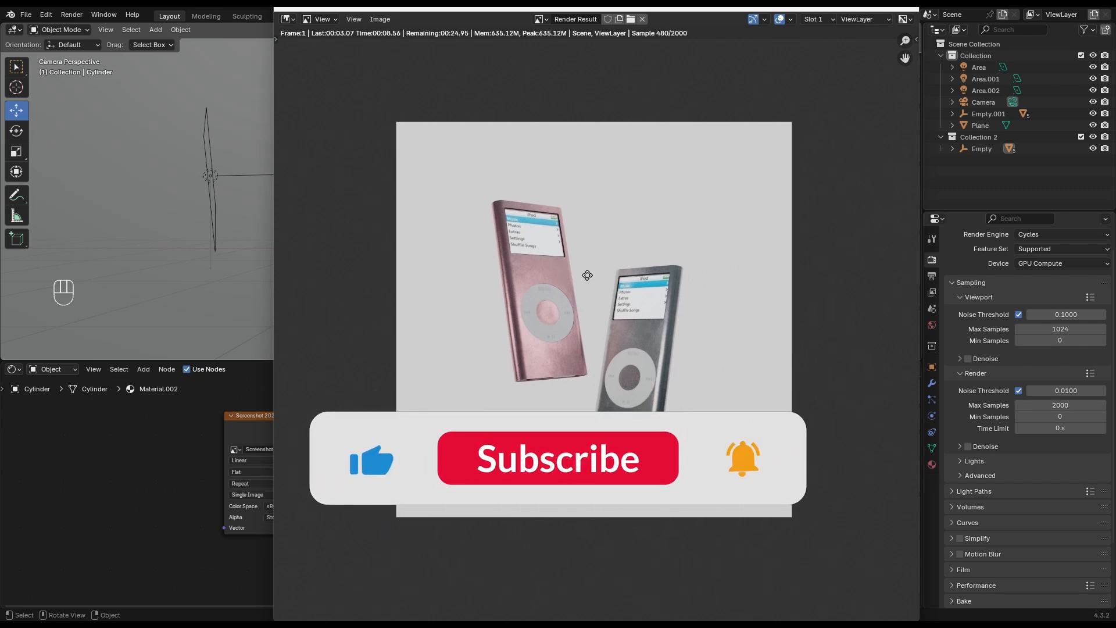